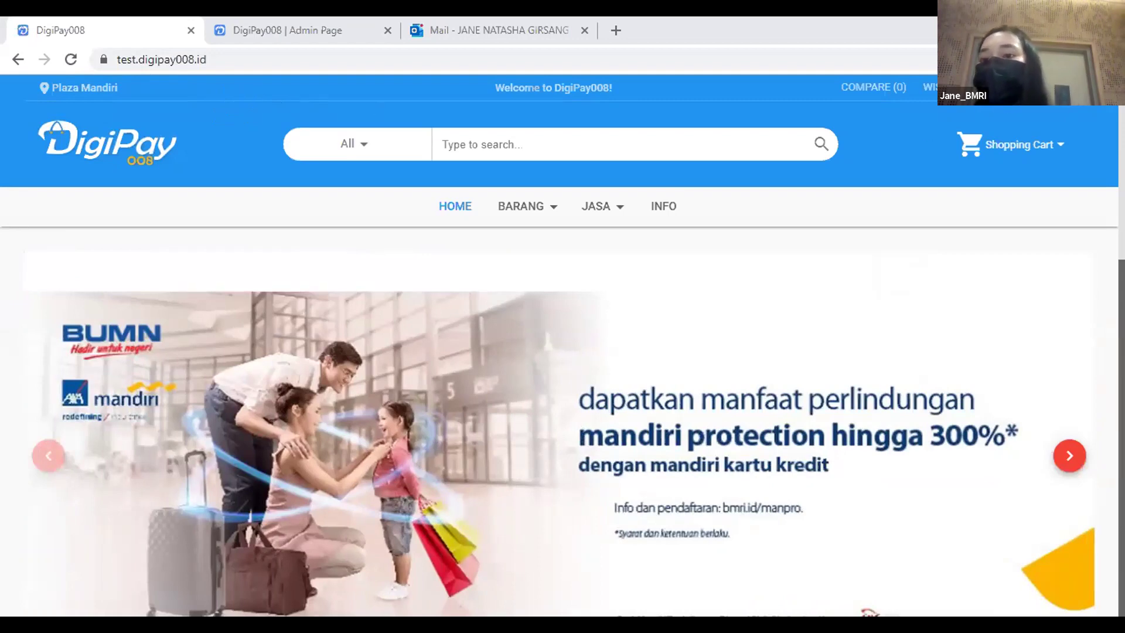
Sign out, then sign back in with the Pemesan username and password and check the active account.
left_click(1048, 88)
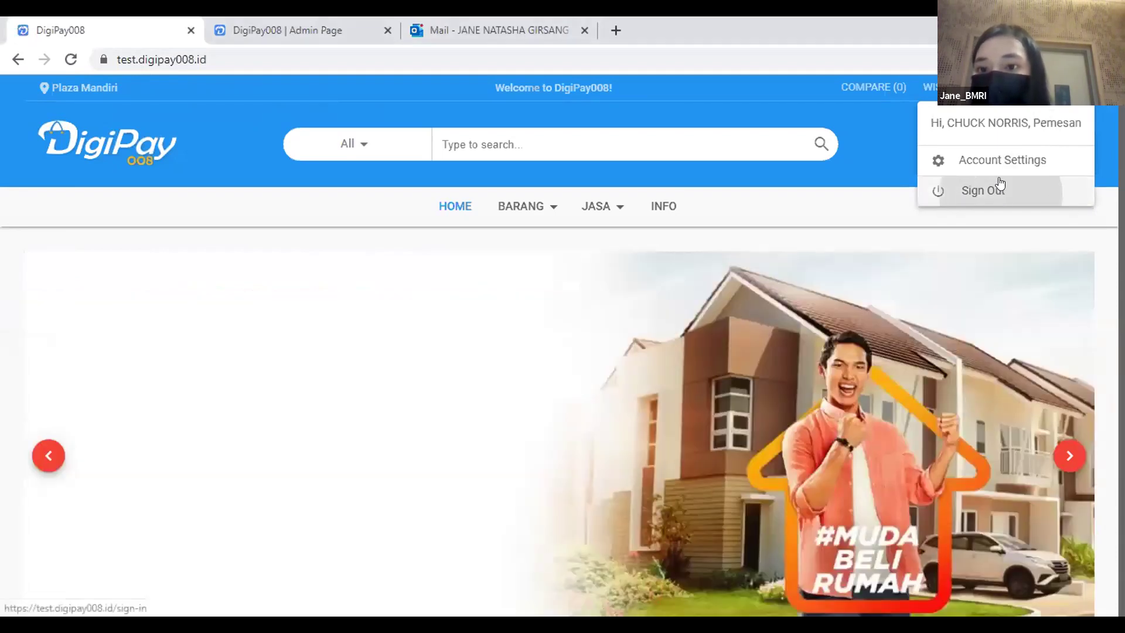
left_click(997, 187)
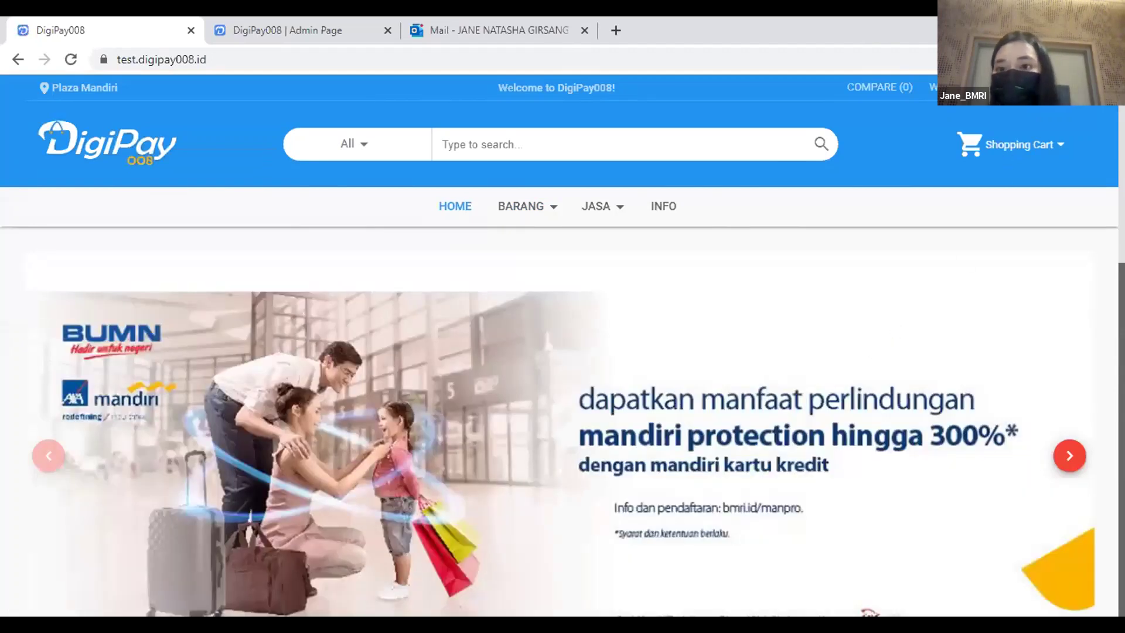
left_click(1050, 89)
left_click(1034, 169)
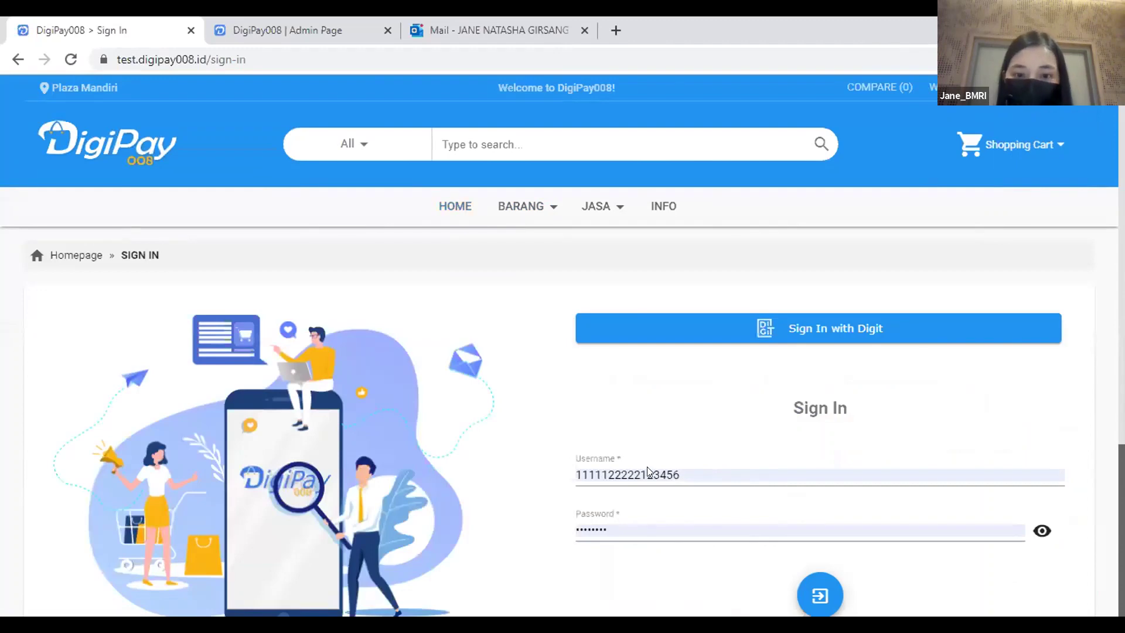
left_click(824, 594)
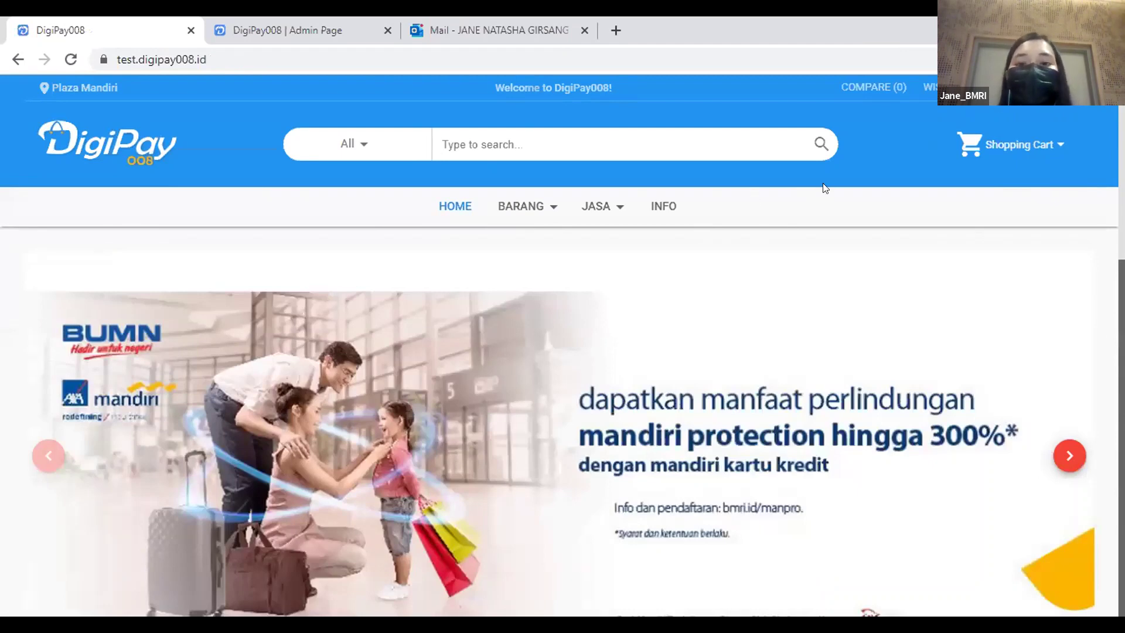
left_click(1023, 104)
left_click(888, 140)
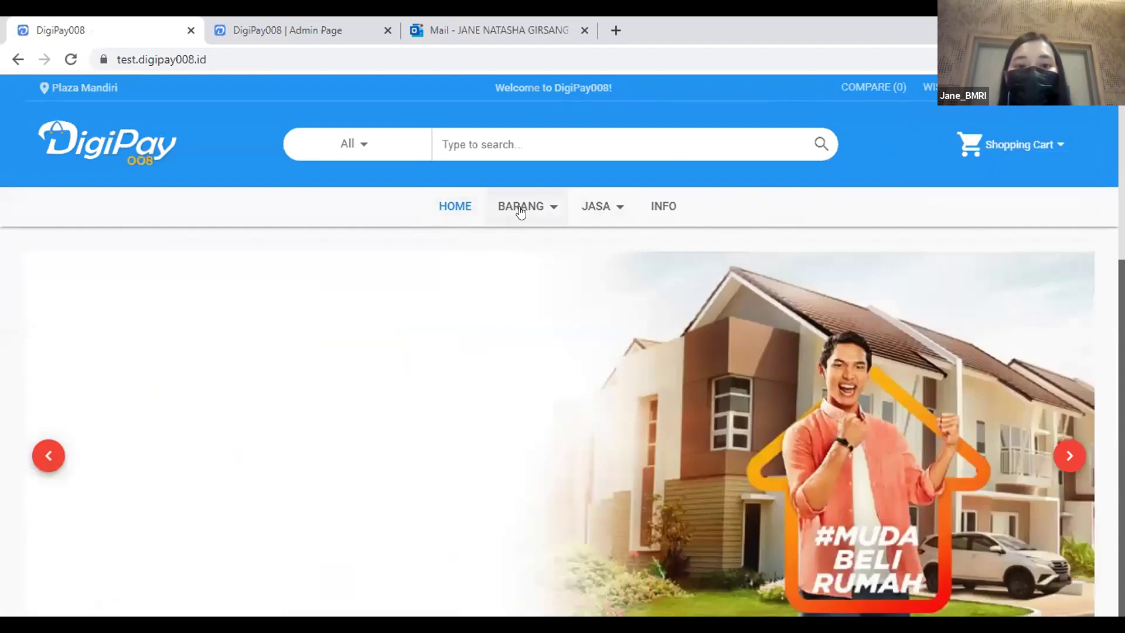
mouse_move(519, 209)
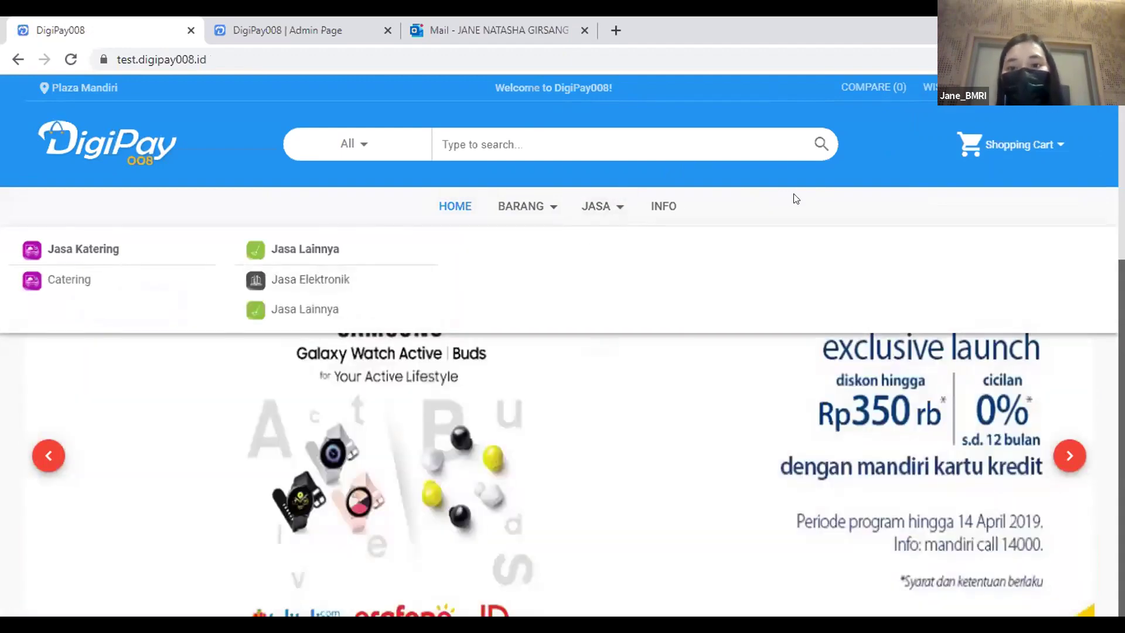
scroll(836, 235, "down", 8)
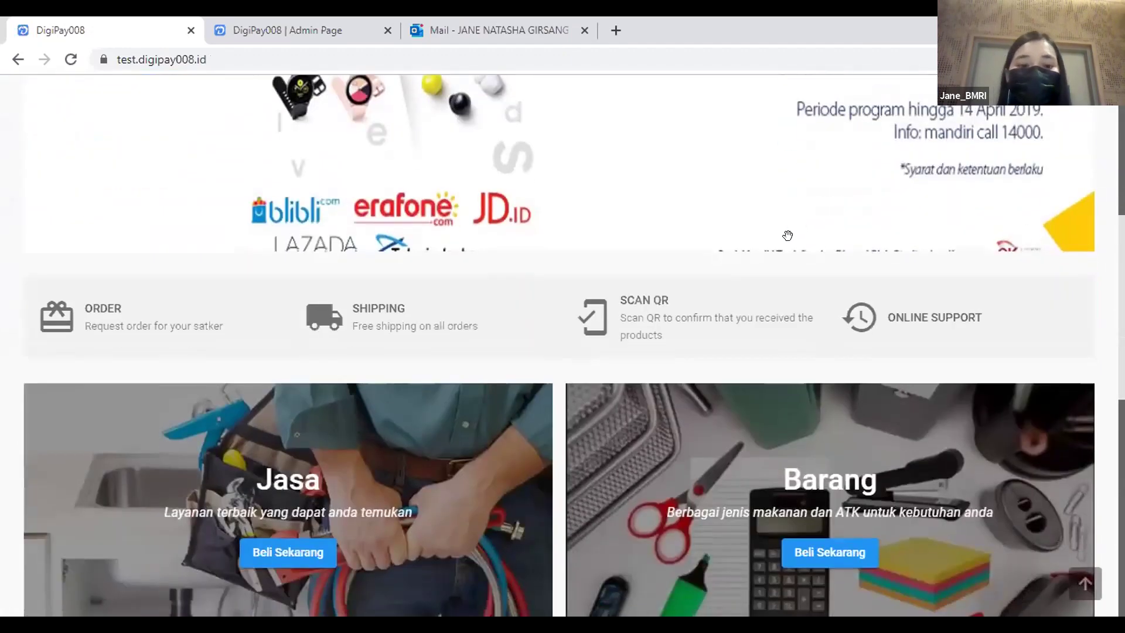
scroll(785, 240, "down", 1)
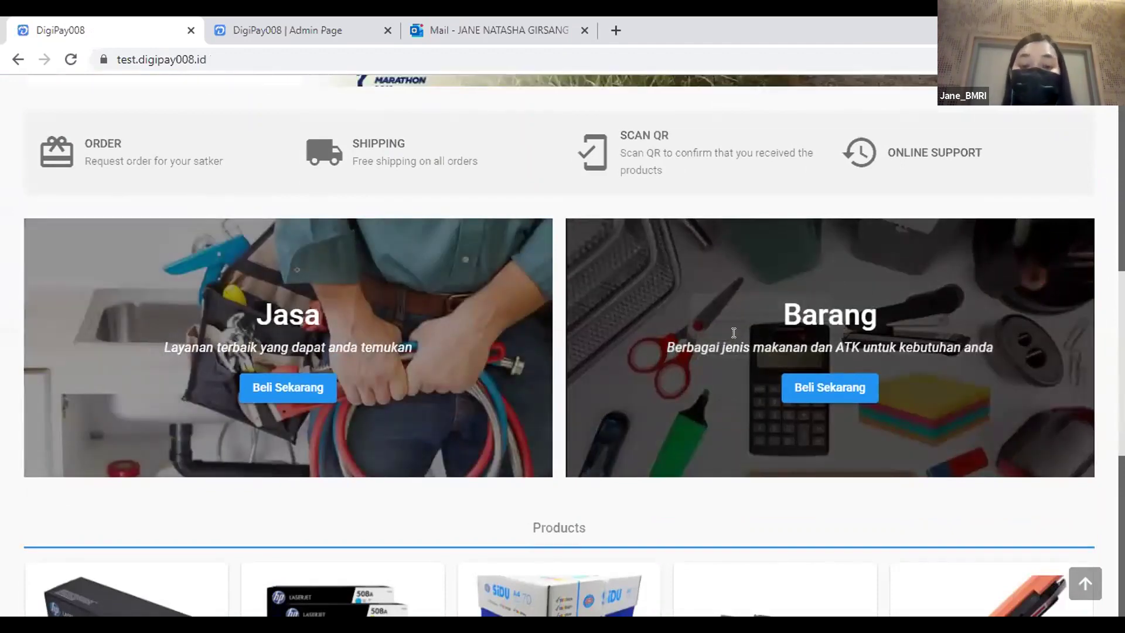
scroll(733, 333, "down", 5)
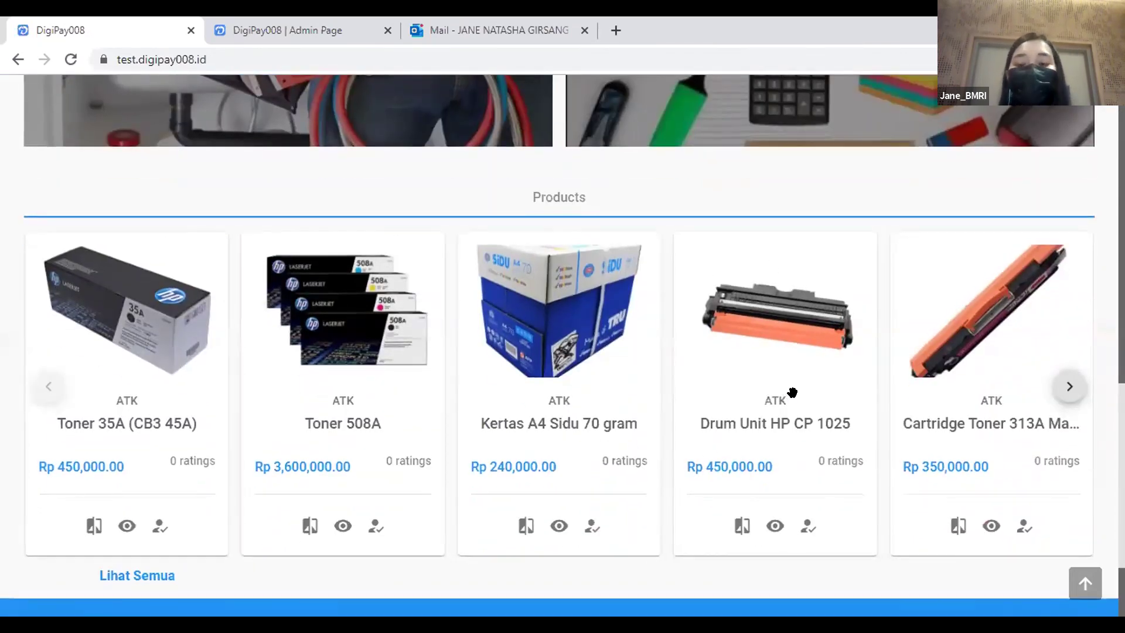
scroll(793, 389, "down", 2)
scroll(797, 392, "up", 6)
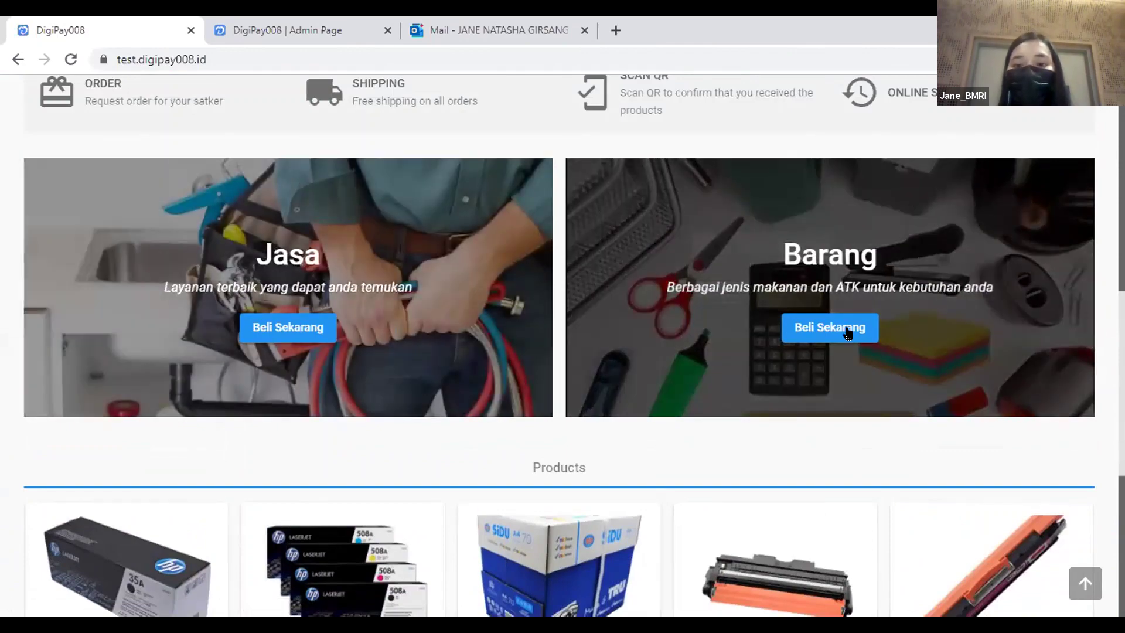
Open the Barang catalogue, browse the listing, and turn on the My Product filter.
left_click(847, 330)
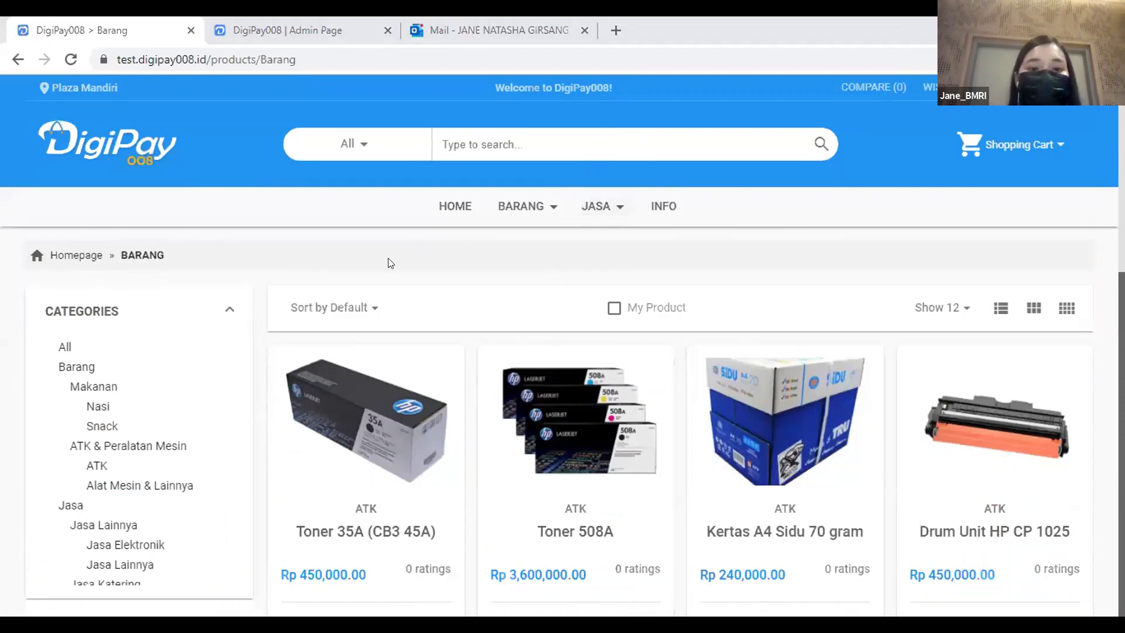
scroll(402, 301, "down", 3)
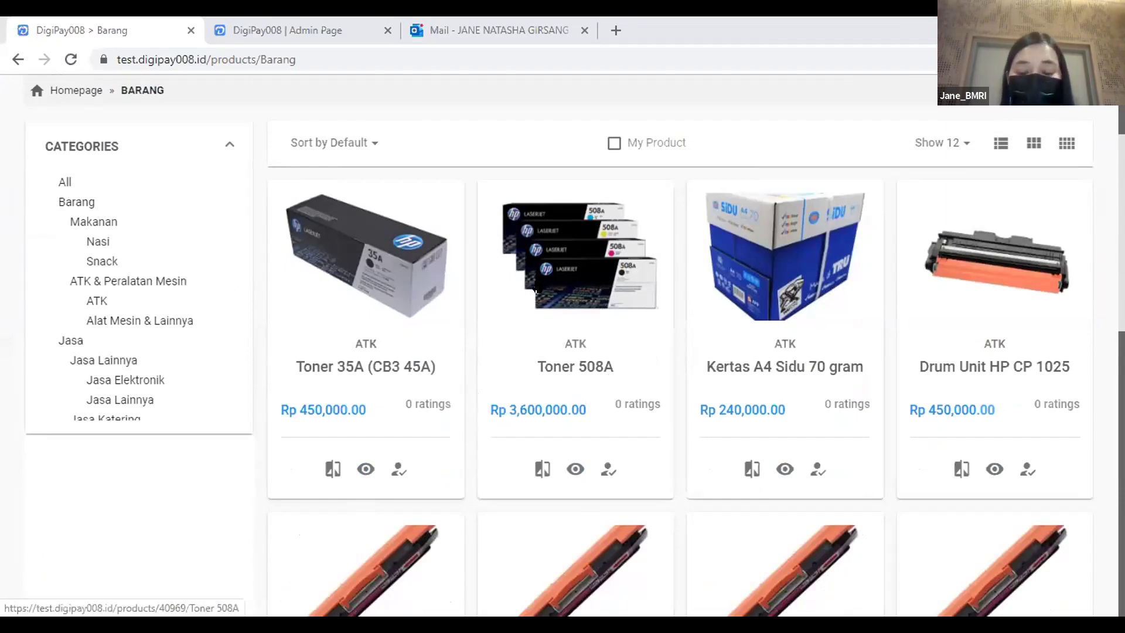
scroll(545, 273, "up", 2)
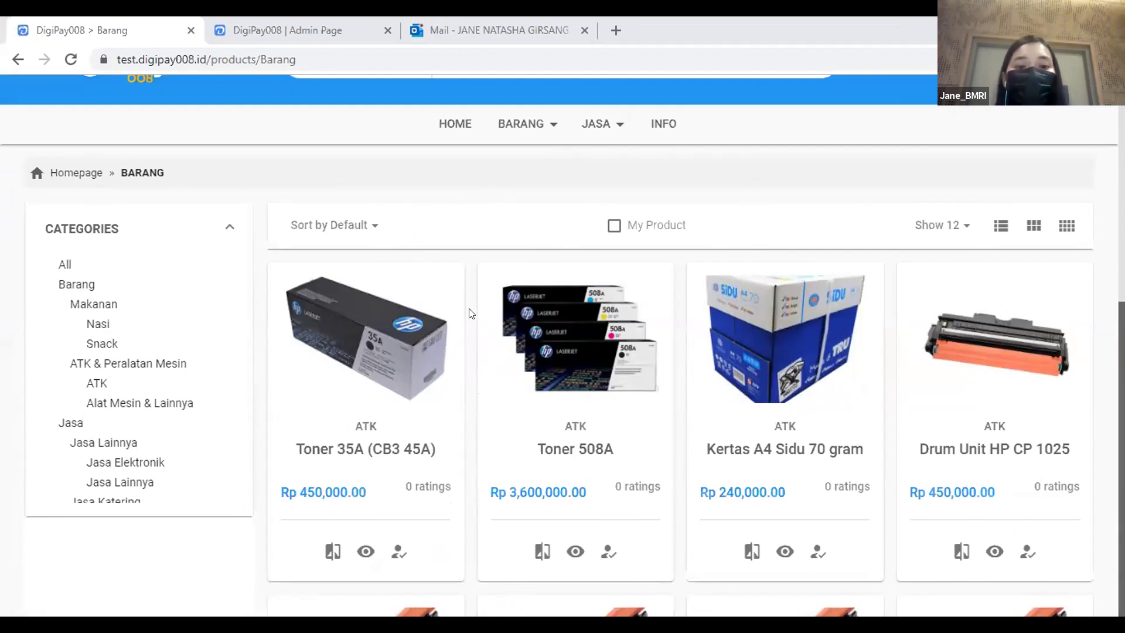
scroll(469, 314, "down", 5)
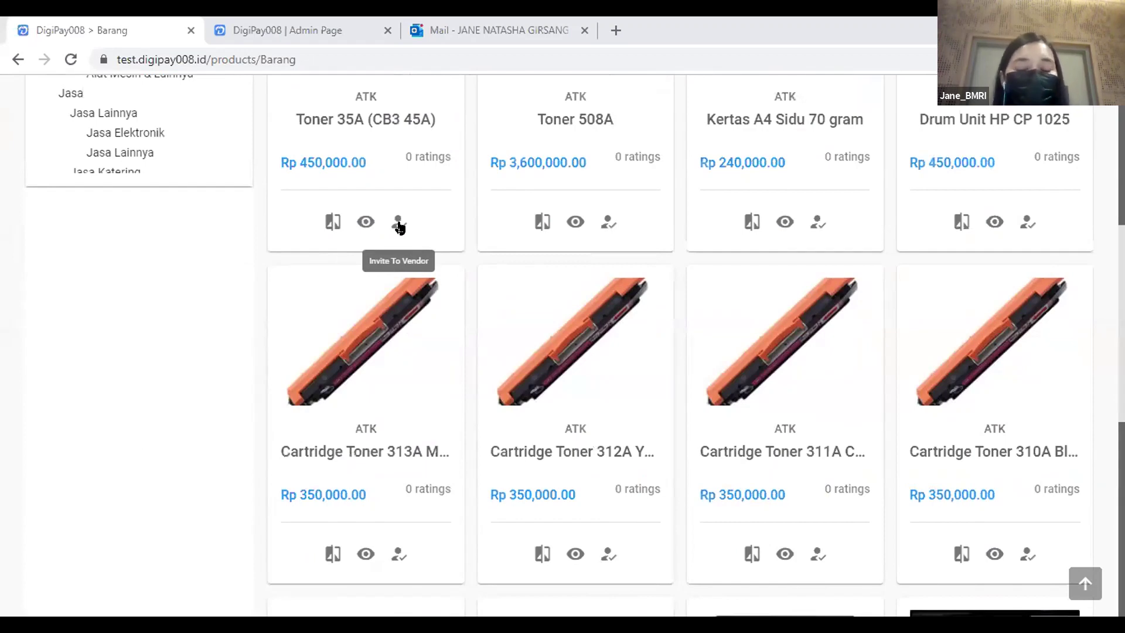
scroll(533, 252, "up", 7)
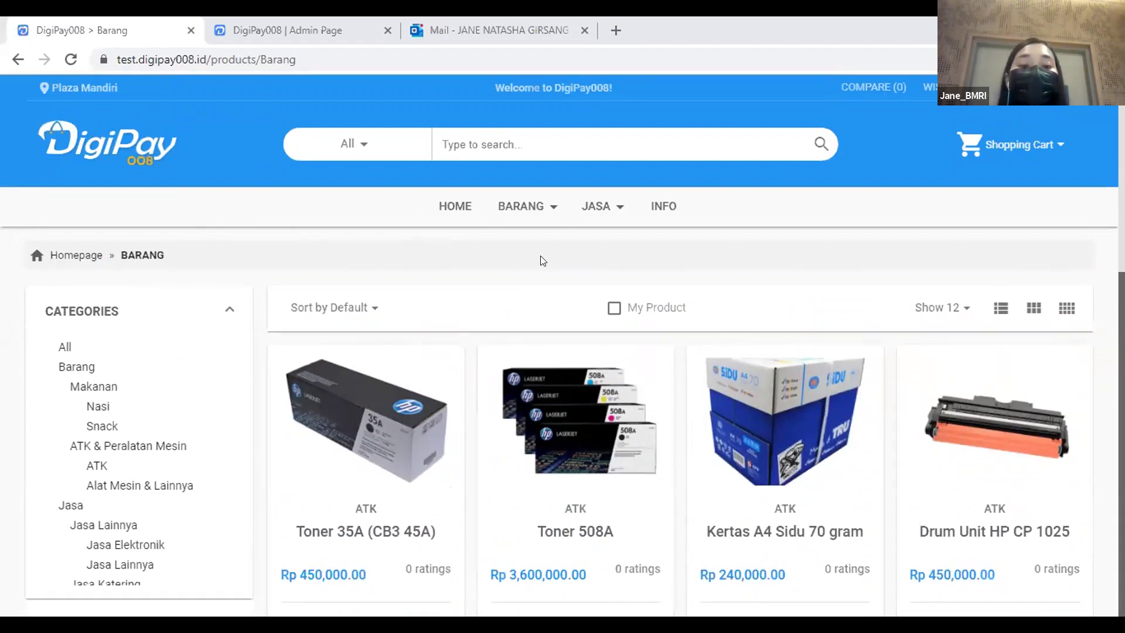
left_click(614, 309)
Add Prasmanan Indonesiaku and bantex (from page 6) to the cart, then preview the Rp 182,500 total.
scroll(623, 291, "down", 5)
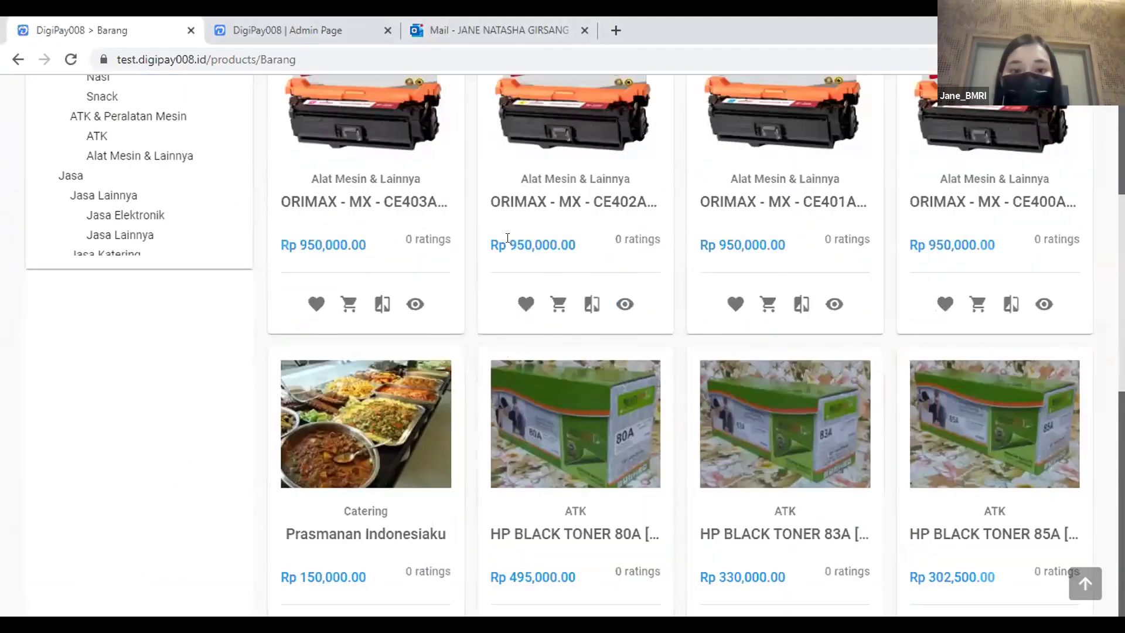
scroll(502, 247, "down", 3)
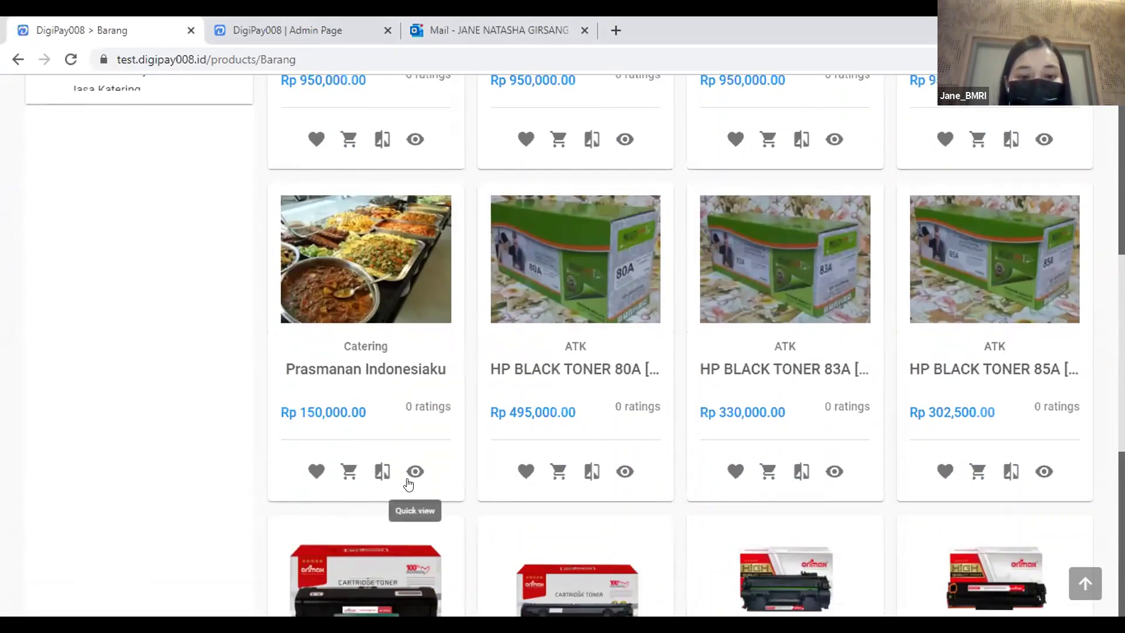
left_click(349, 472)
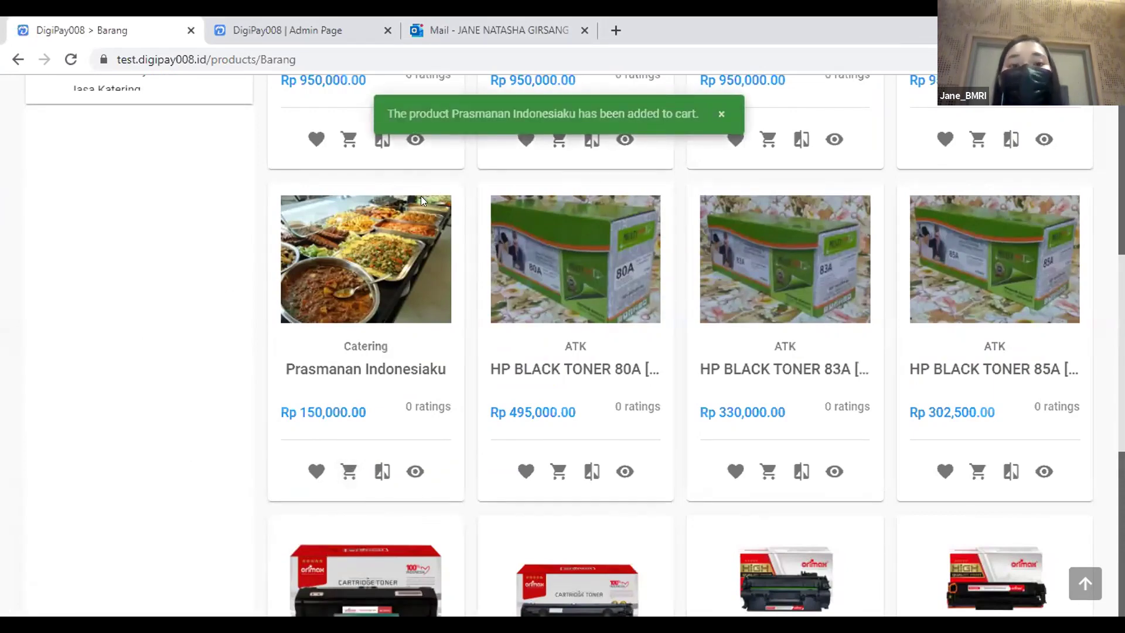
scroll(436, 246, "down", 8)
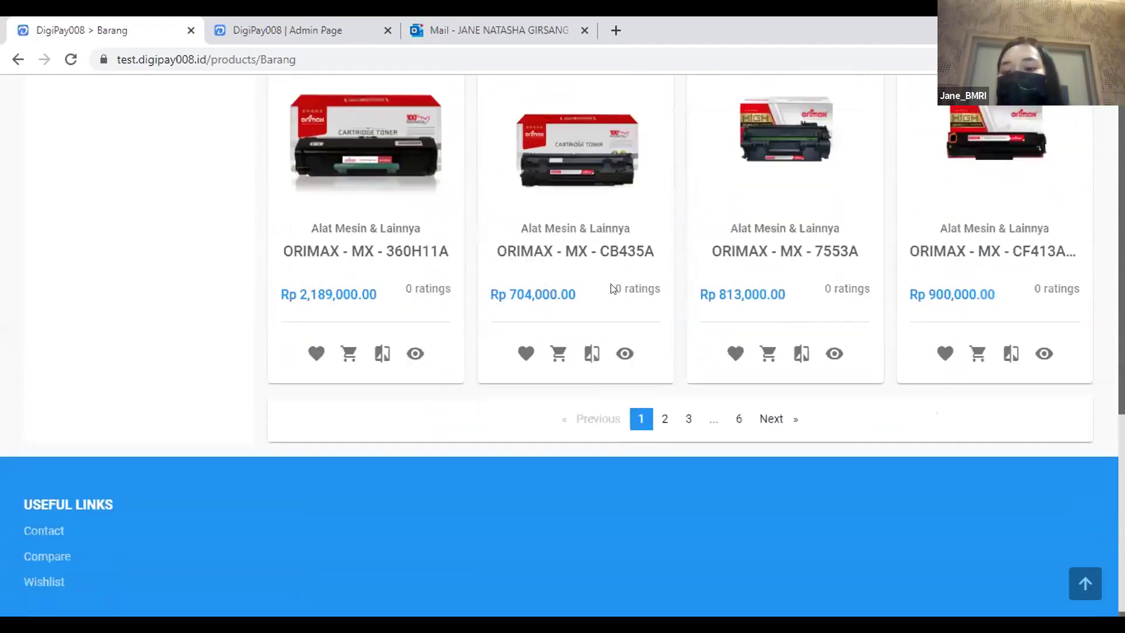
left_click(736, 419)
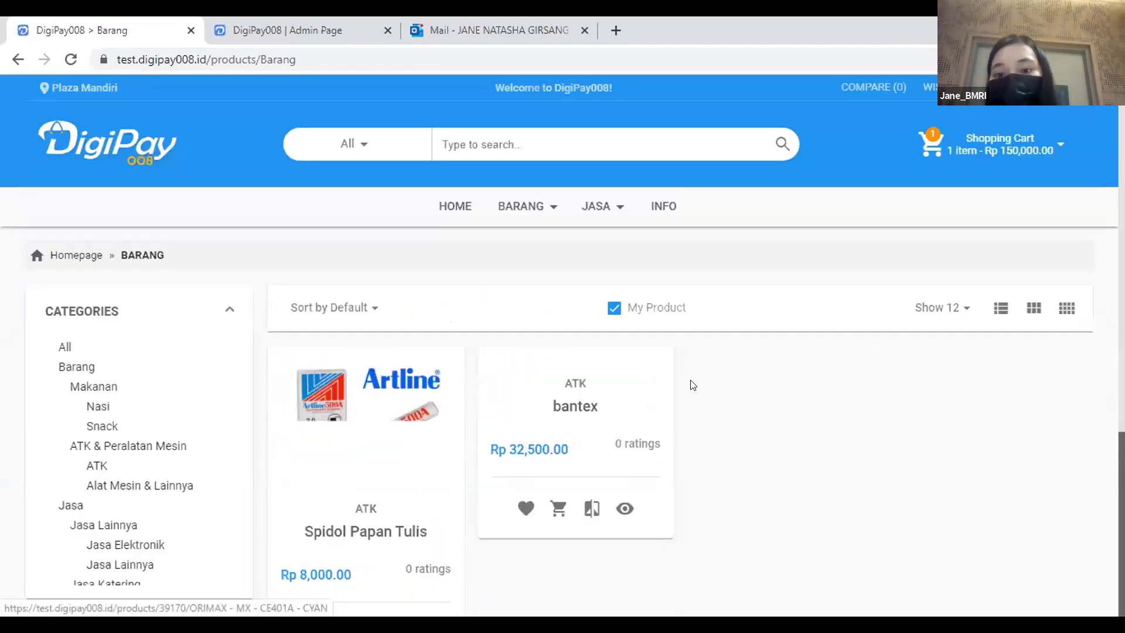
scroll(653, 302, "down", 1)
scroll(653, 302, "down", 4)
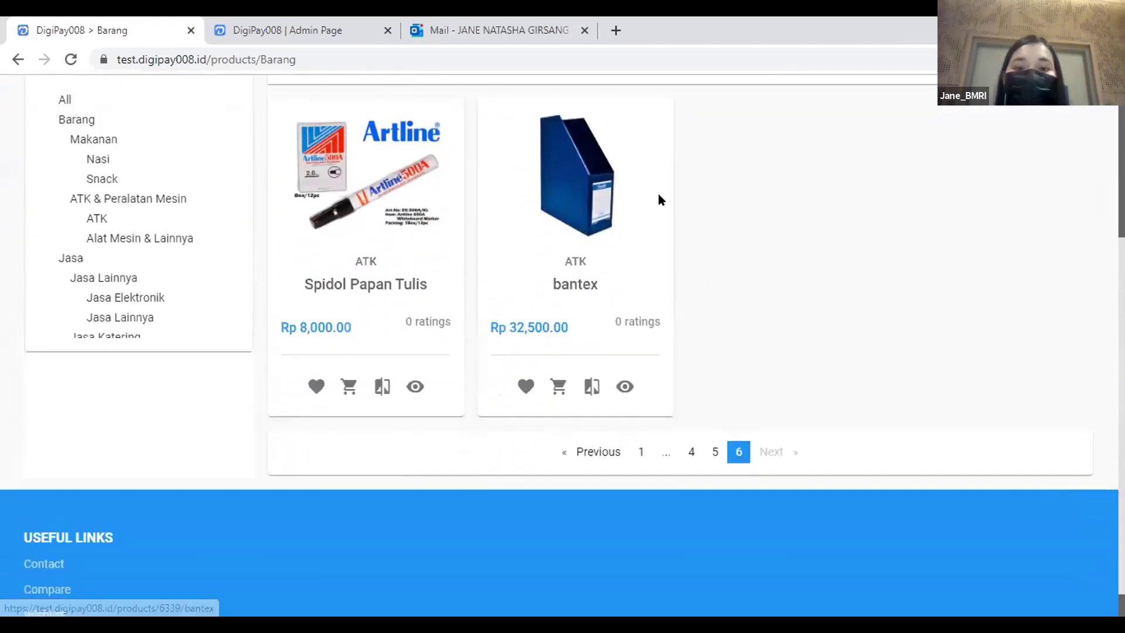
left_click(558, 386)
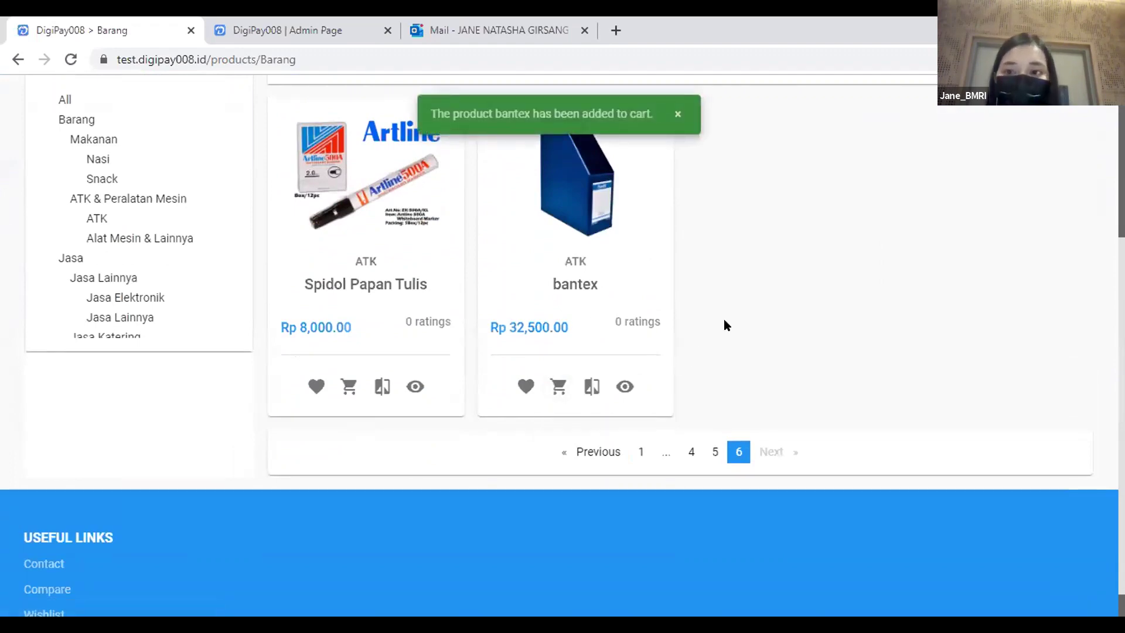
scroll(723, 319, "up", 5)
left_click(979, 143)
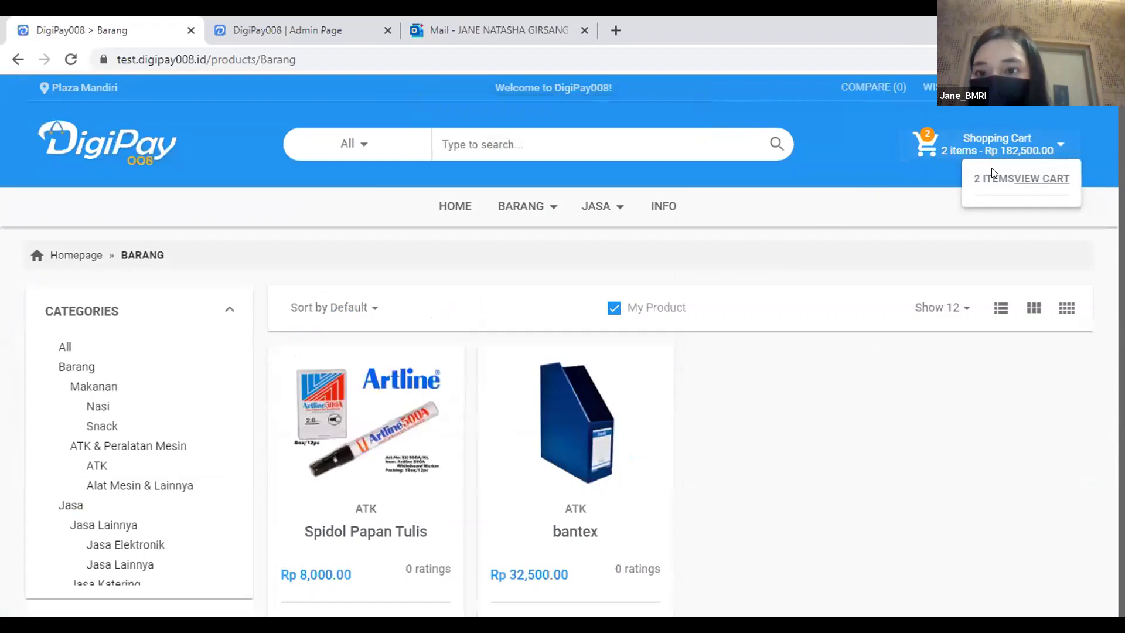
On the full shopping cart page, set the bantex quantity to 20.
left_click(1053, 180)
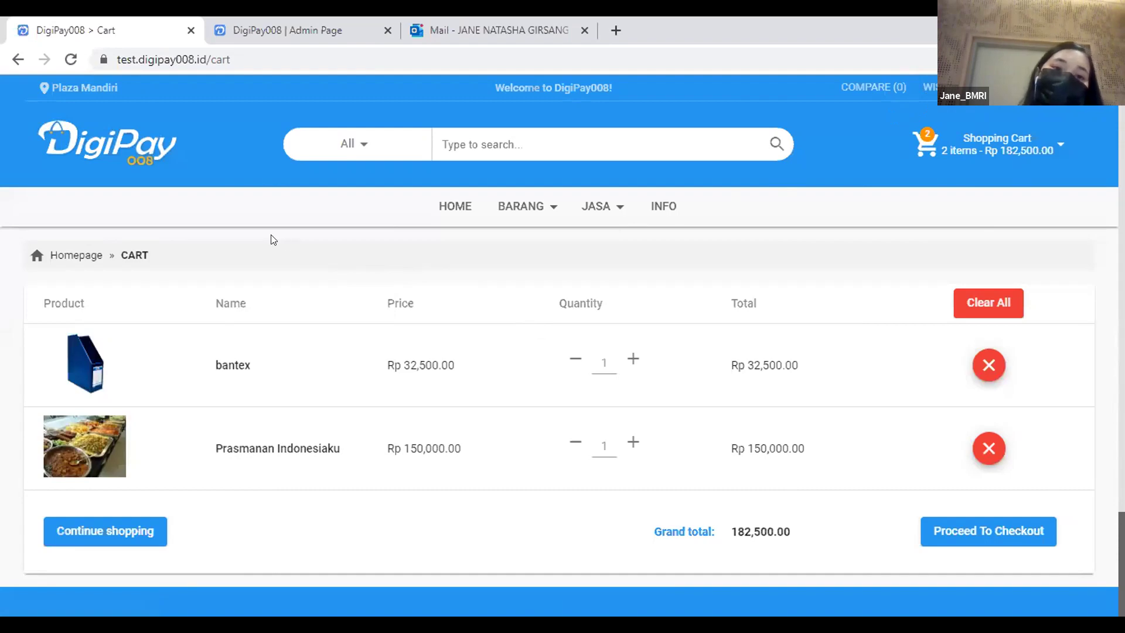
scroll(247, 231, "down", 2)
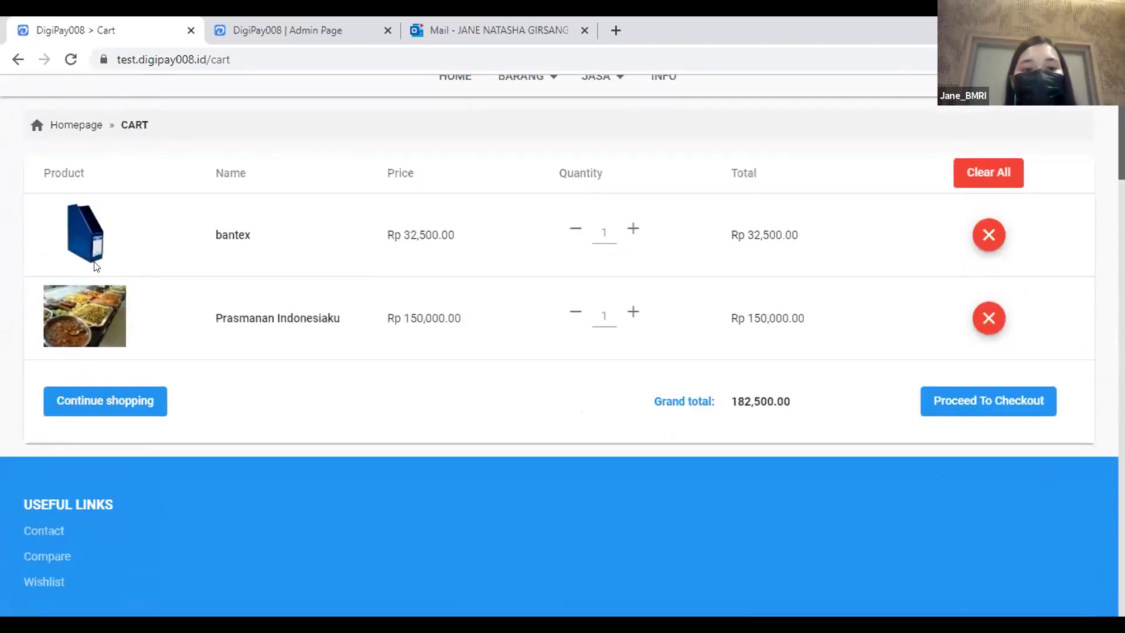
left_click(598, 228)
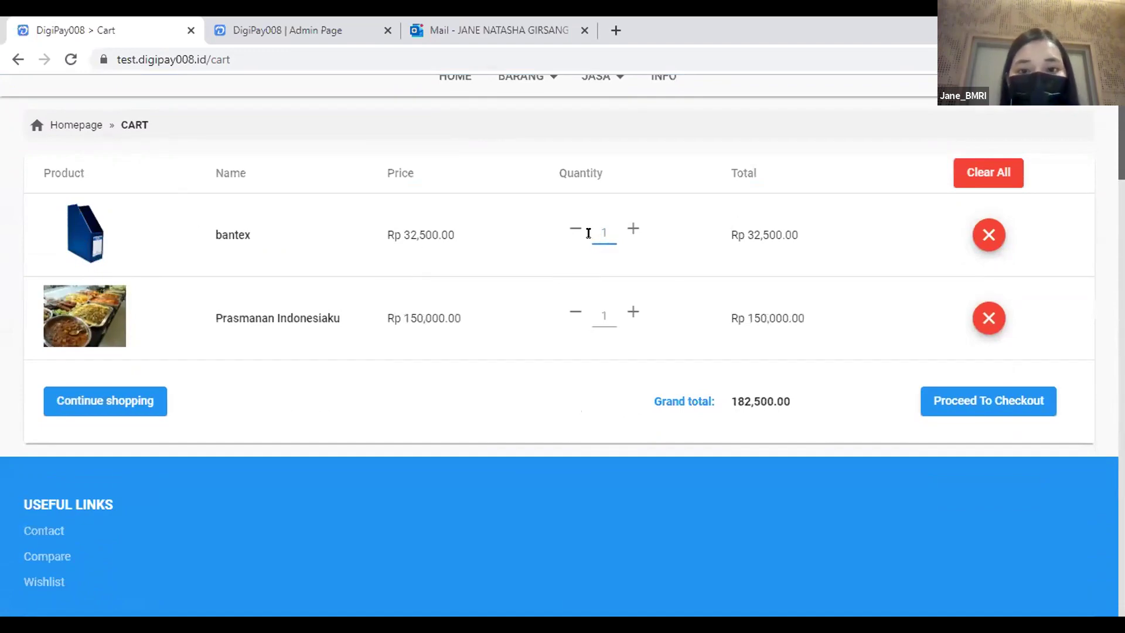
double_click(598, 227)
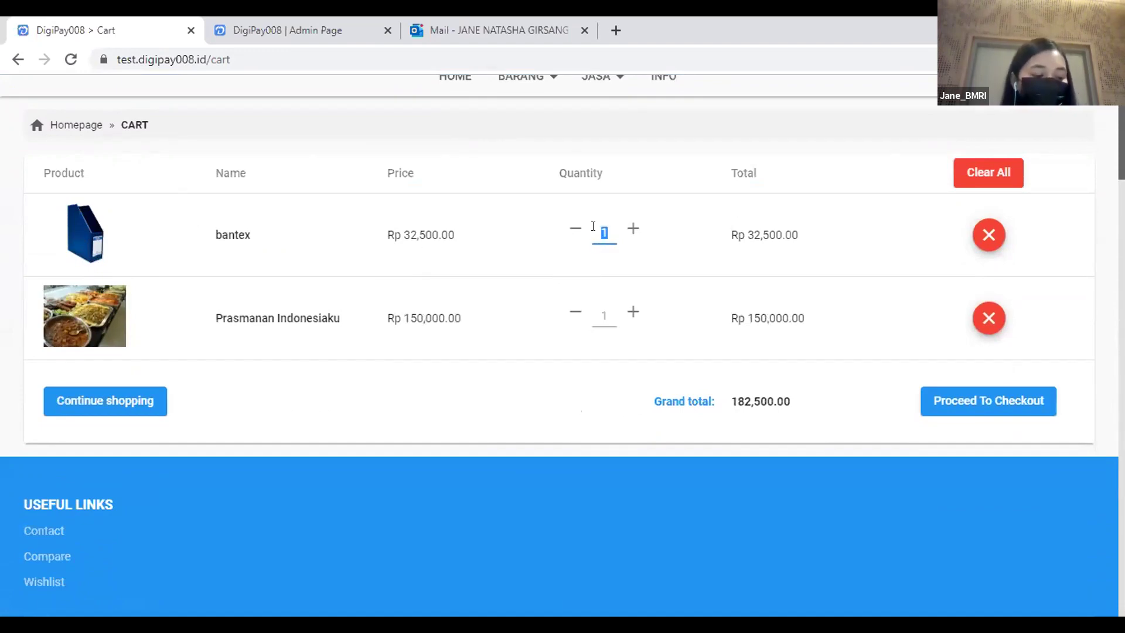
type("20")
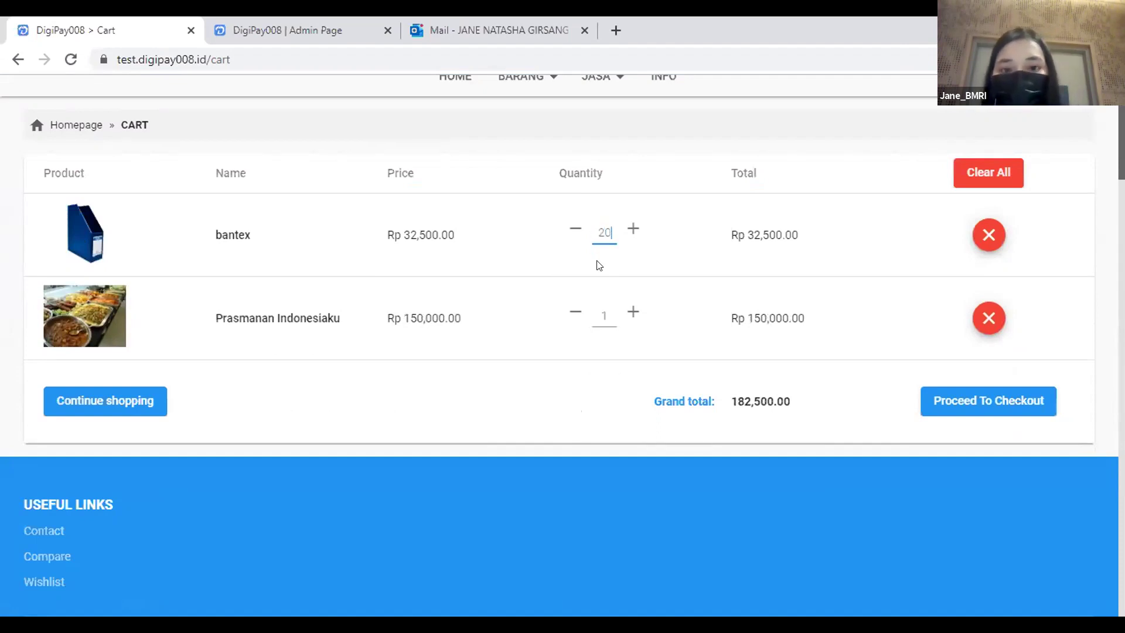
Change the Prasmanan Indonesiaku quantity to 25 for a Rp 4,400,000.00 total and proceed to checkout.
left_click(600, 306)
double_click(600, 306)
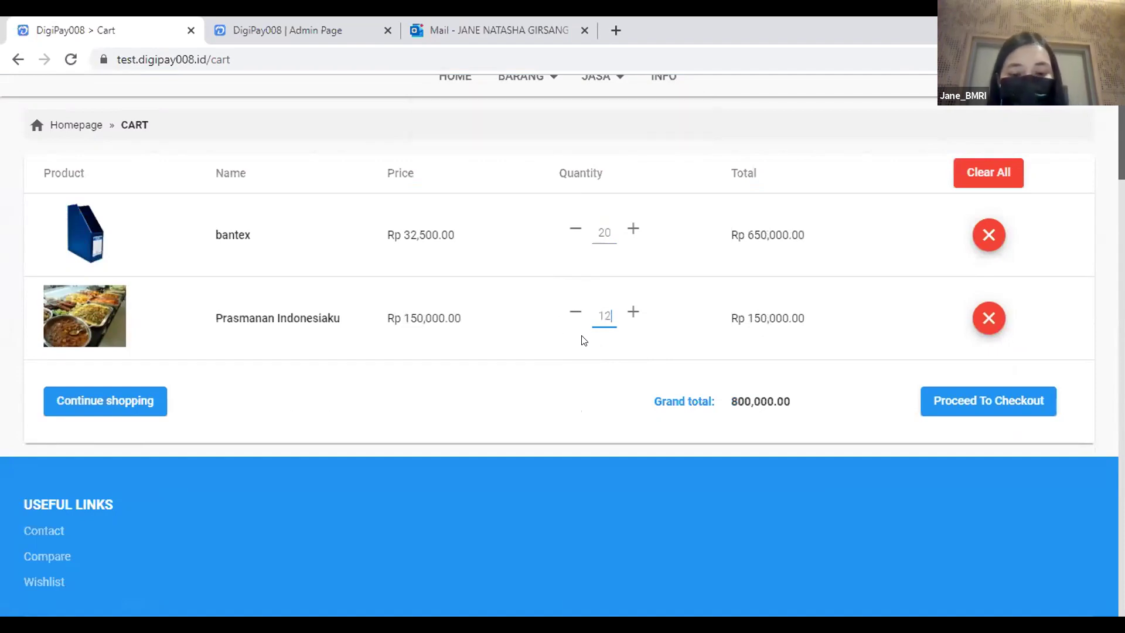
key("BackSpace")
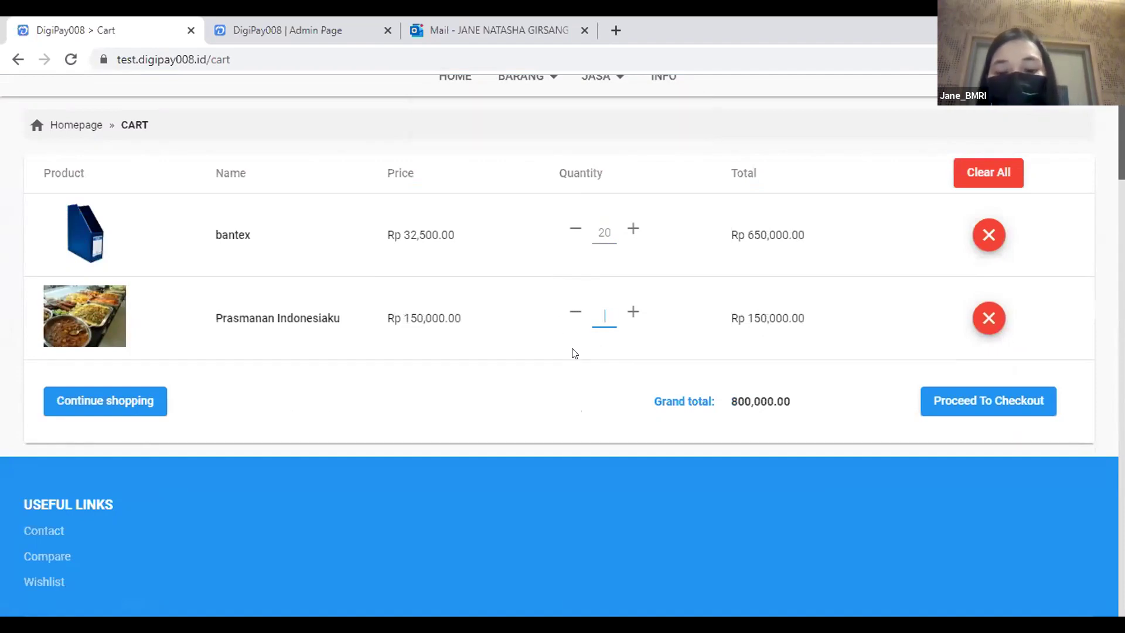
type("0")
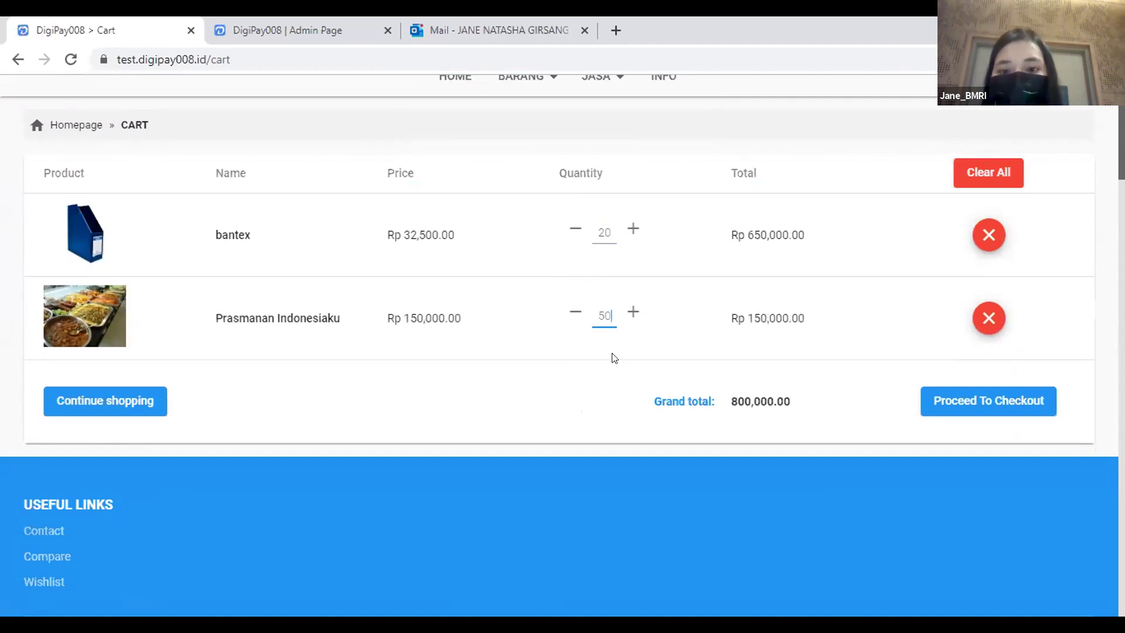
left_click(627, 376)
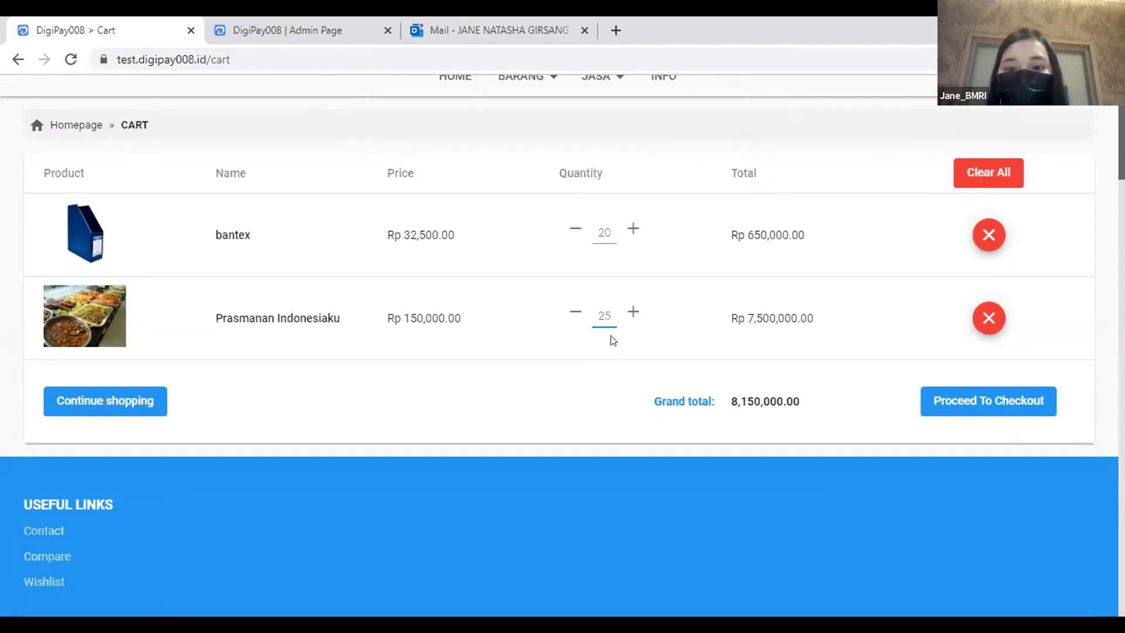
left_click(594, 384)
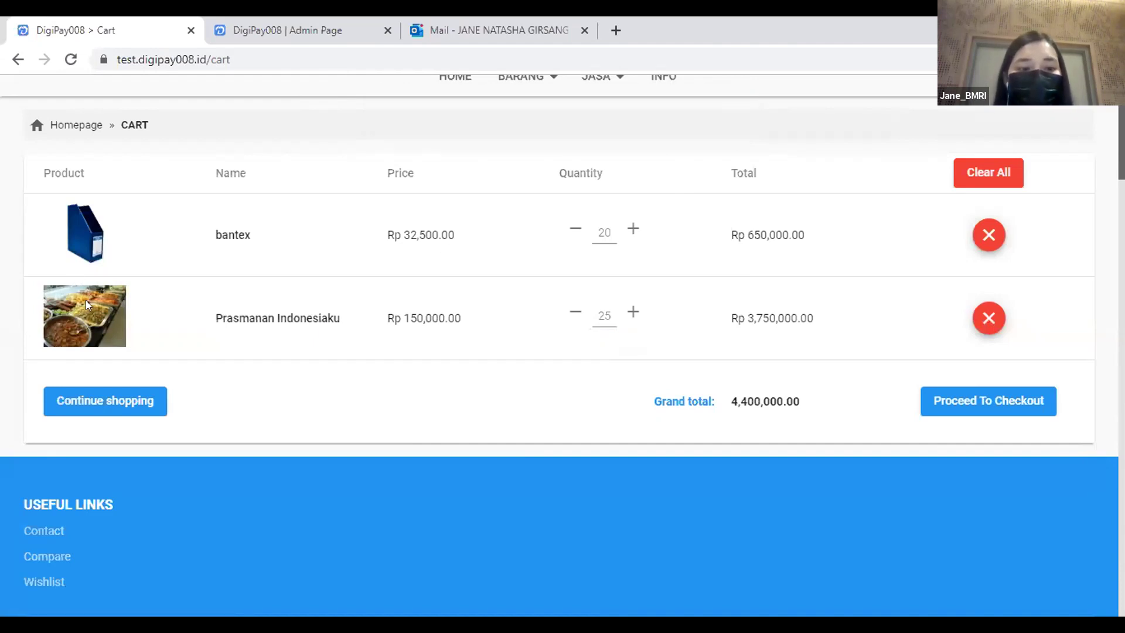
left_click(1020, 406)
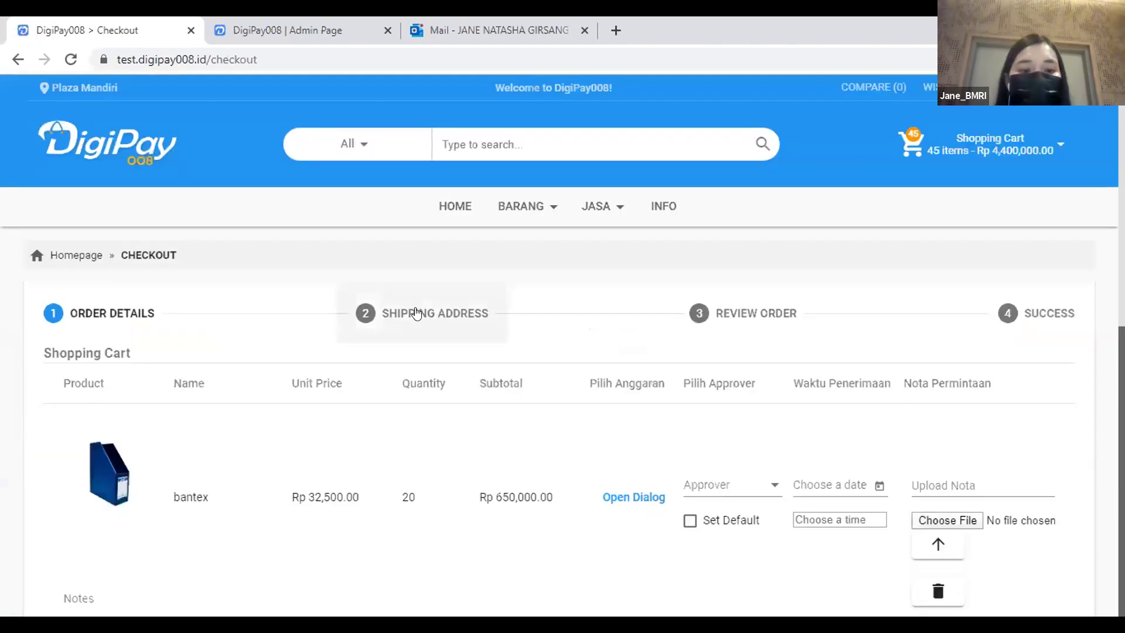
Start bantex's budget with program 015, activity 1705 and output 002.
scroll(417, 312, "down", 2)
scroll(416, 314, "down", 2)
scroll(239, 283, "down", 2)
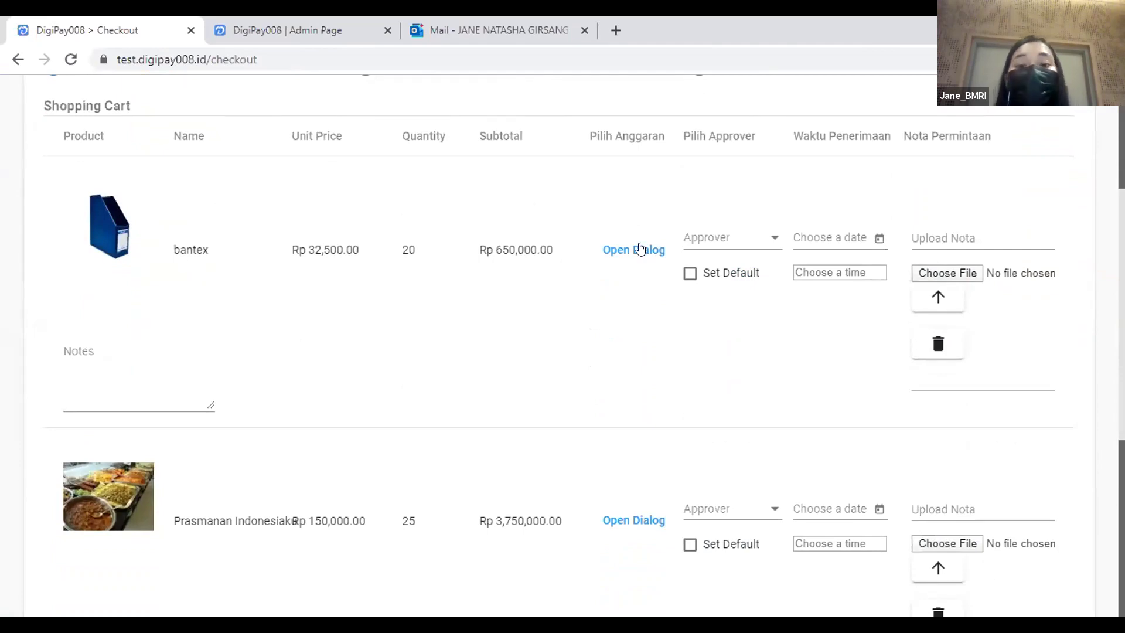
left_click(630, 251)
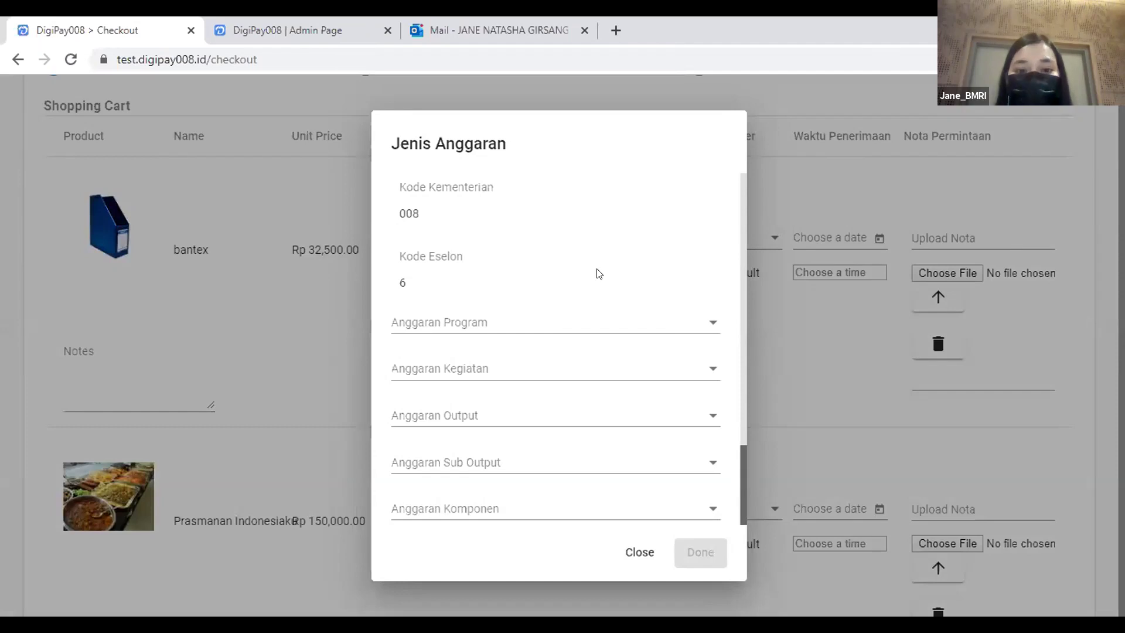
scroll(594, 258, "down", 2)
left_click(584, 222)
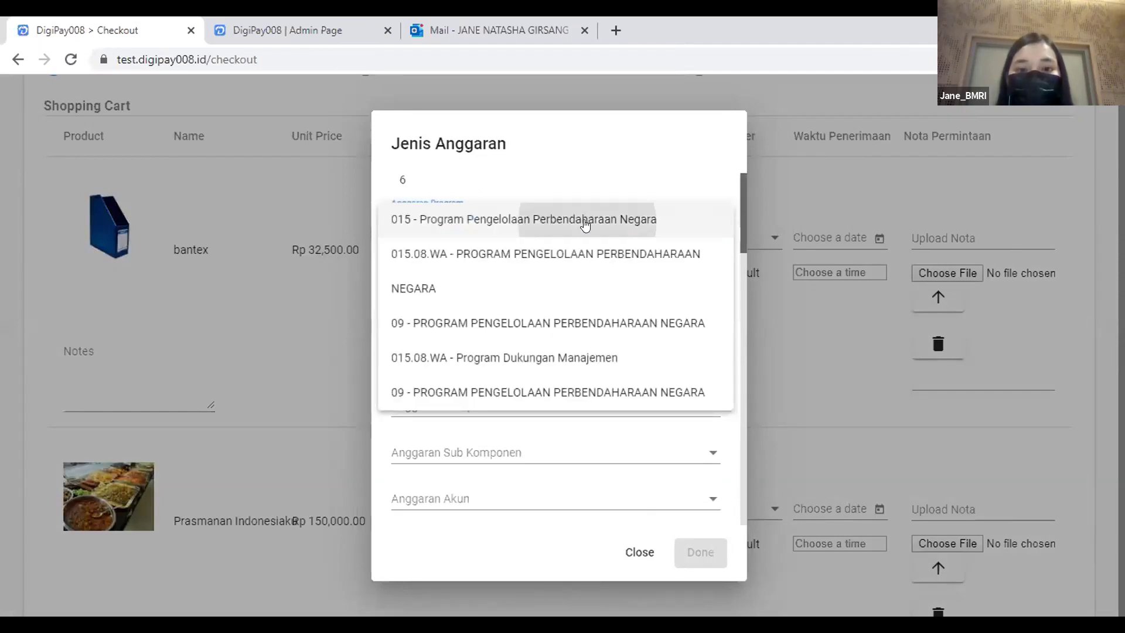
left_click(584, 222)
left_click(596, 272)
left_click(595, 272)
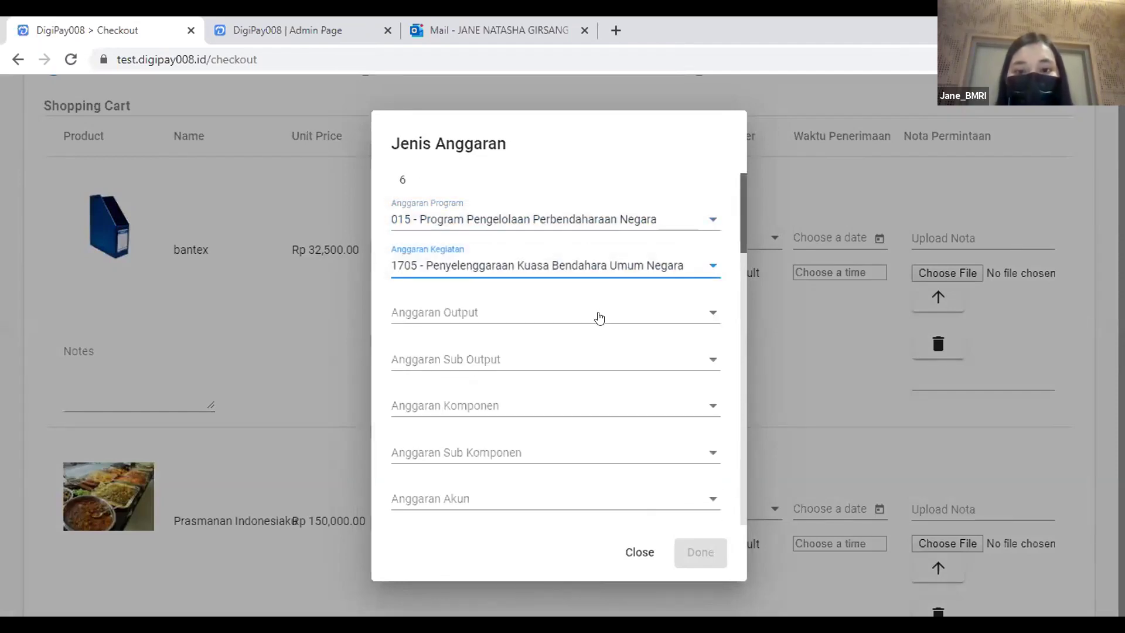
left_click(599, 317)
left_click(599, 315)
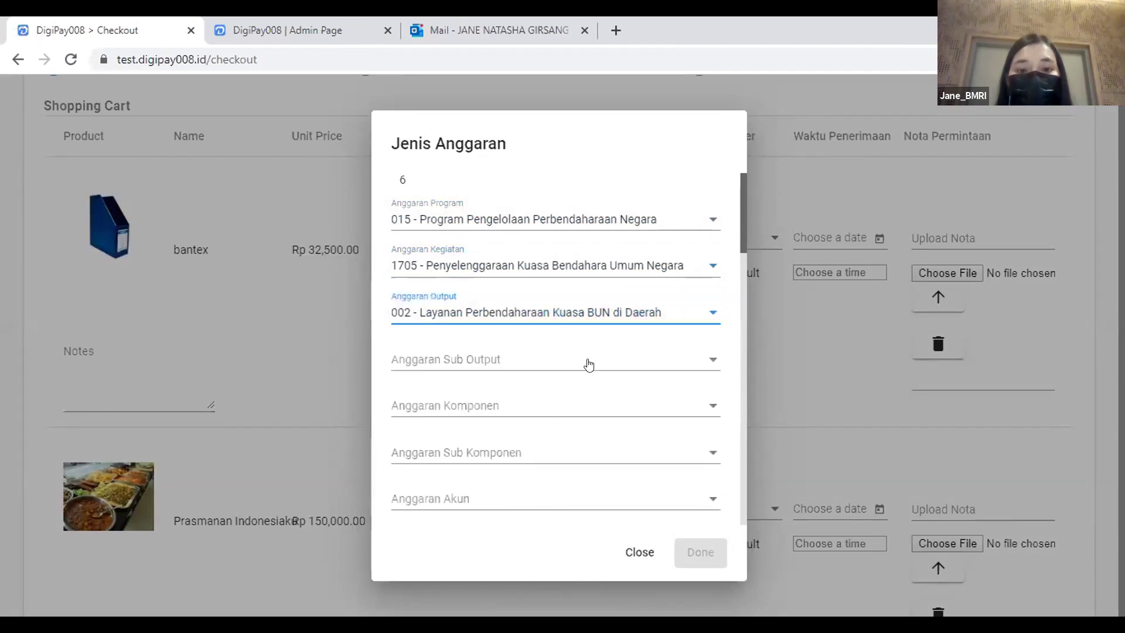
Finish bantex's budget with sub output 001, component 052, sub component B and account 521111.
left_click(589, 364)
left_click(577, 387)
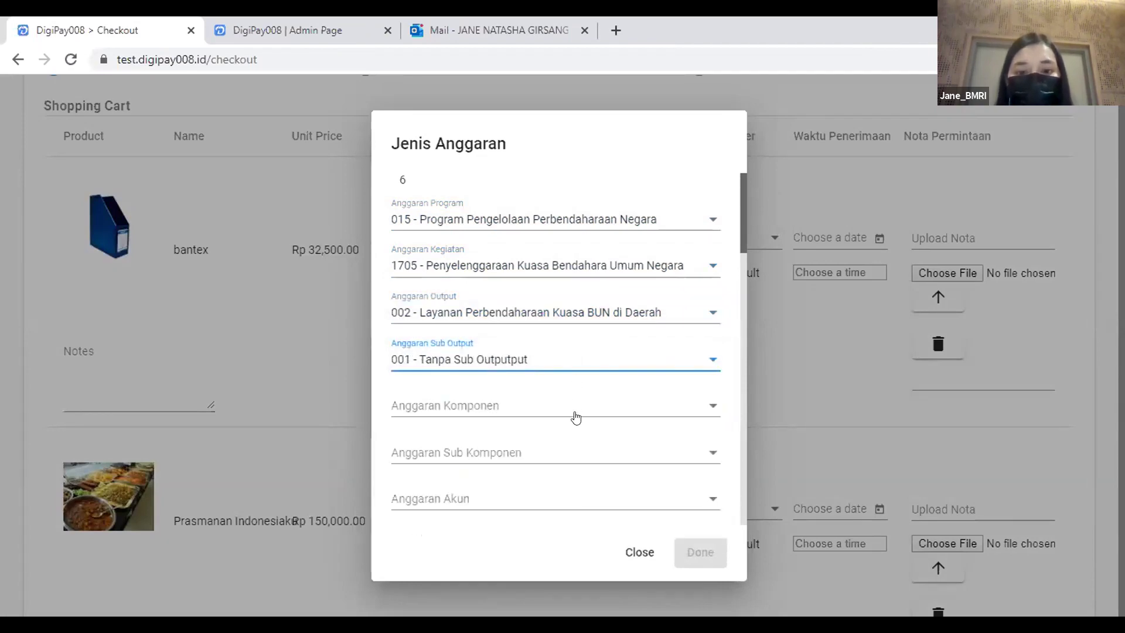
left_click(576, 417)
left_click(577, 413)
left_click(565, 451)
left_click(566, 420)
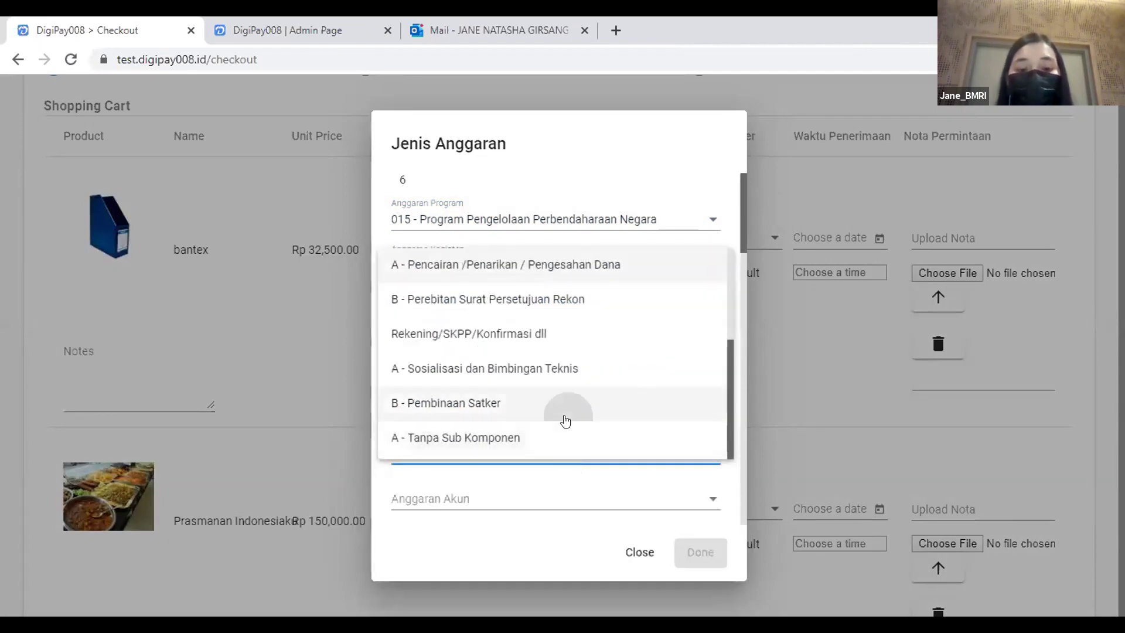
left_click(559, 502)
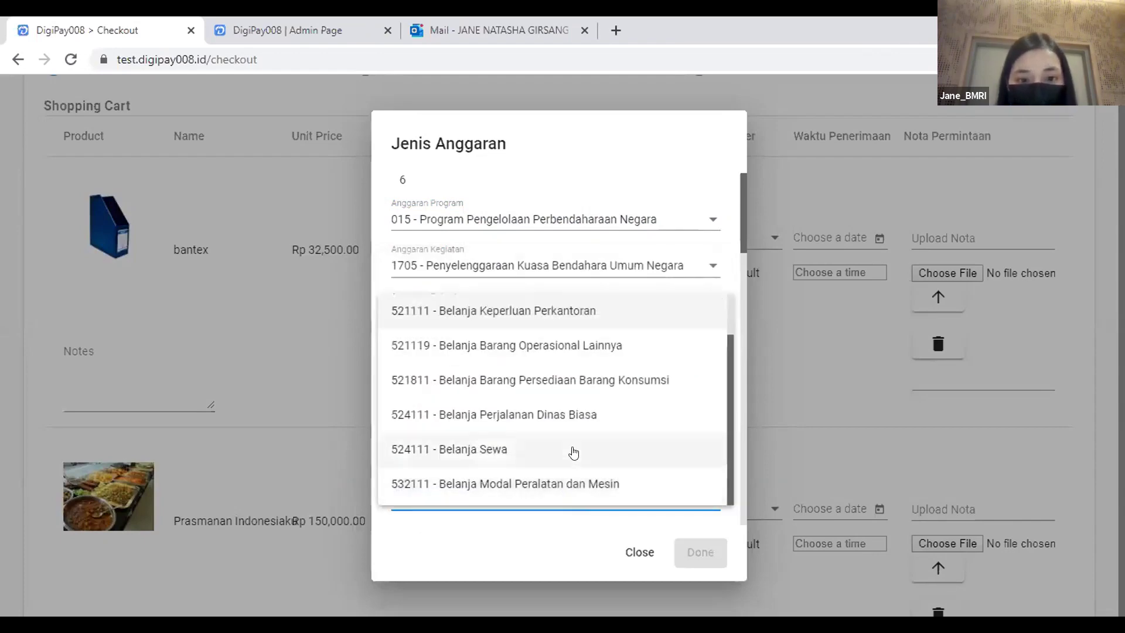
left_click(587, 320)
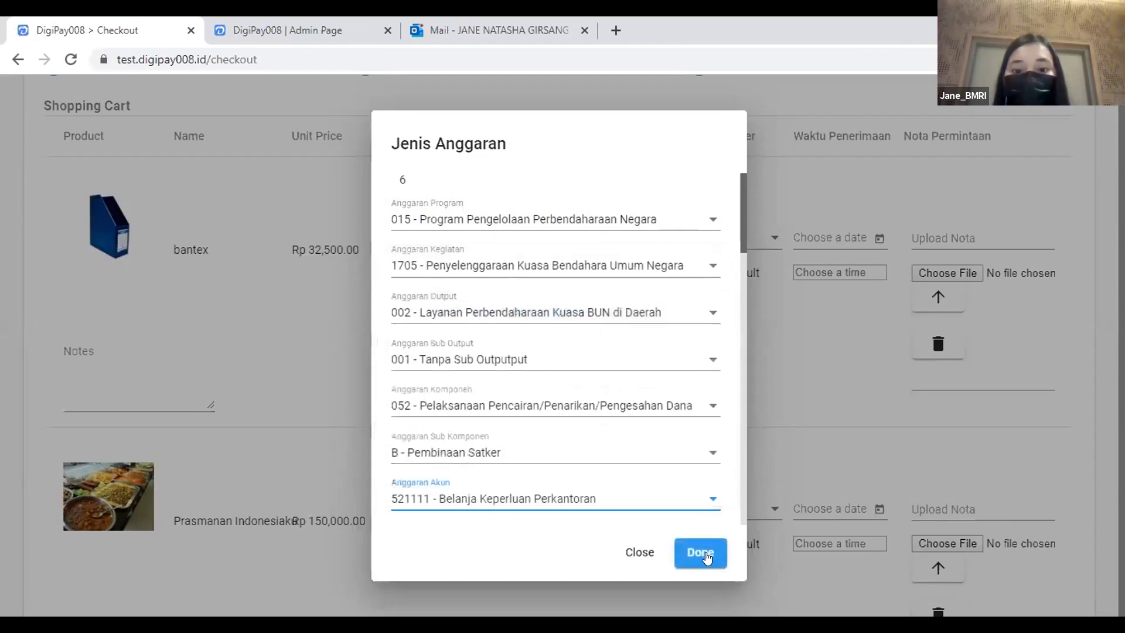
left_click(701, 553)
left_click(707, 242)
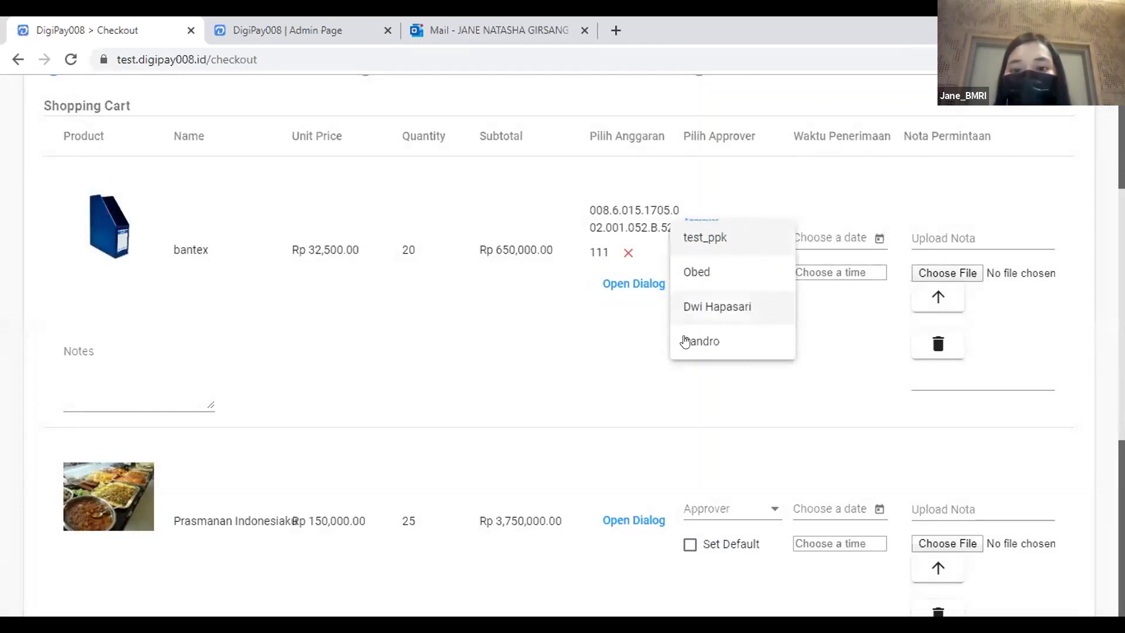
Make the chosen approver the default and set bantex's receipt to 2/9/2021 at 19:00.
left_click(685, 341)
left_click(690, 273)
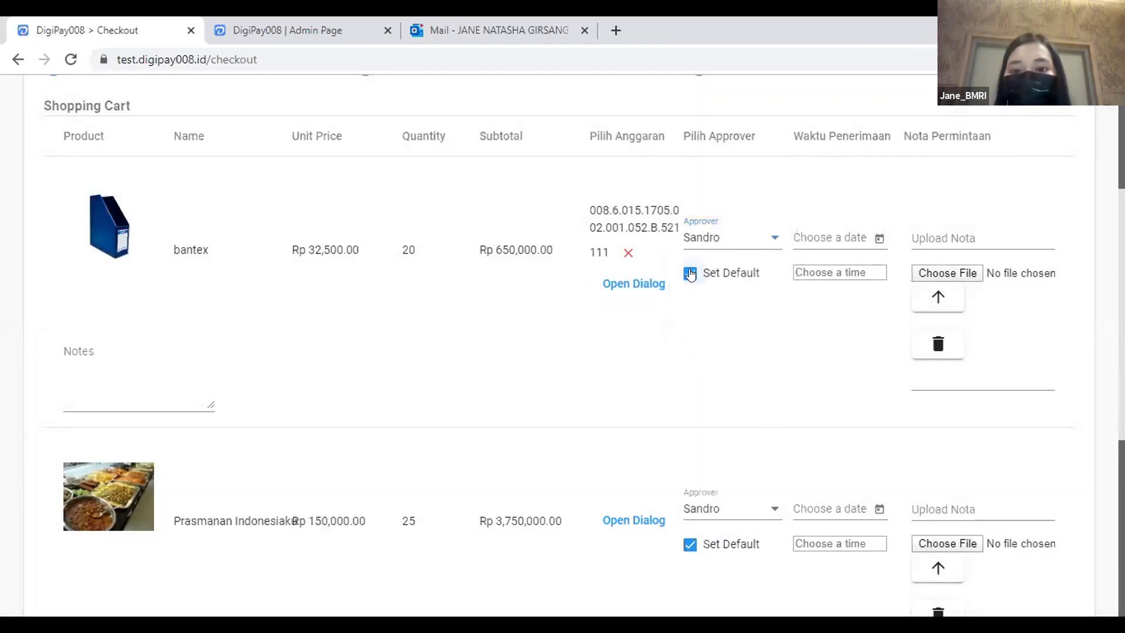
left_click(878, 238)
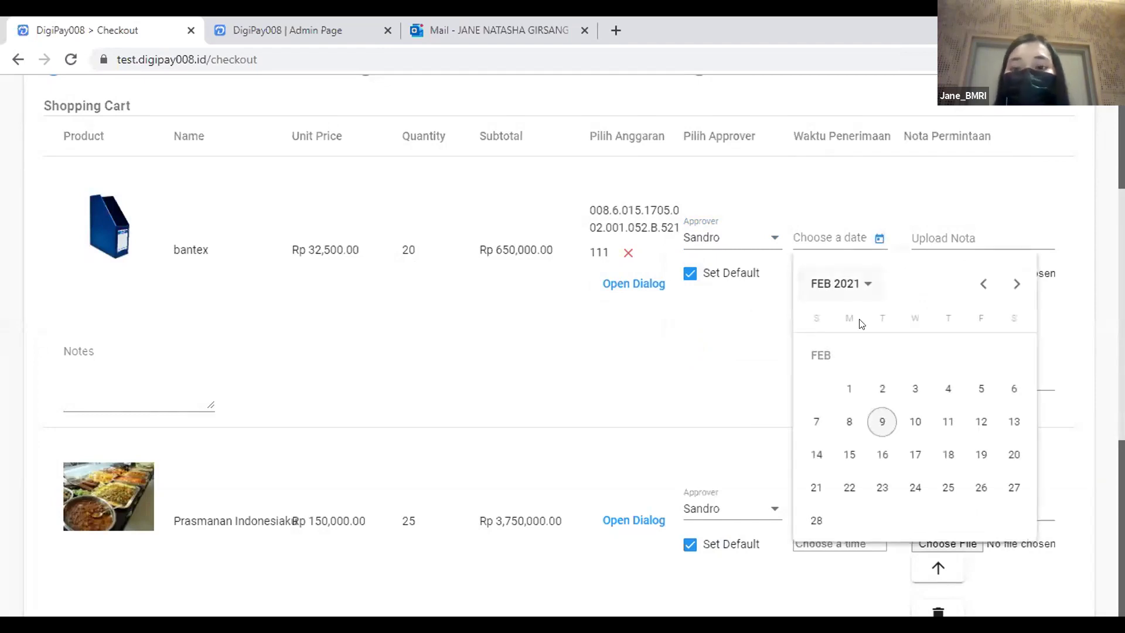
left_click(881, 422)
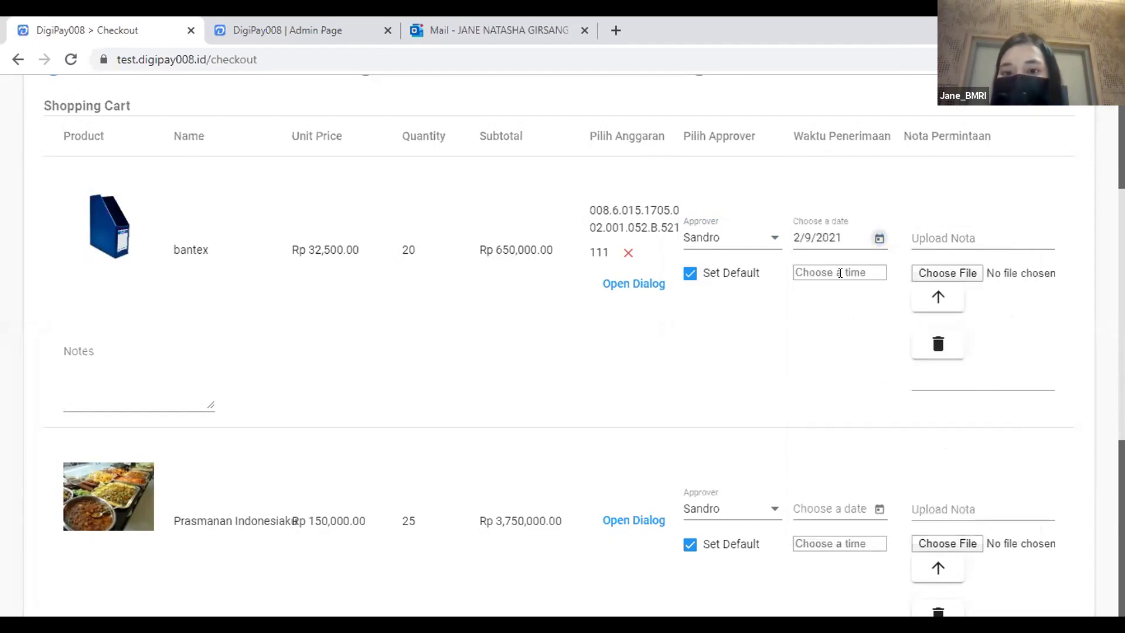
left_click(840, 274)
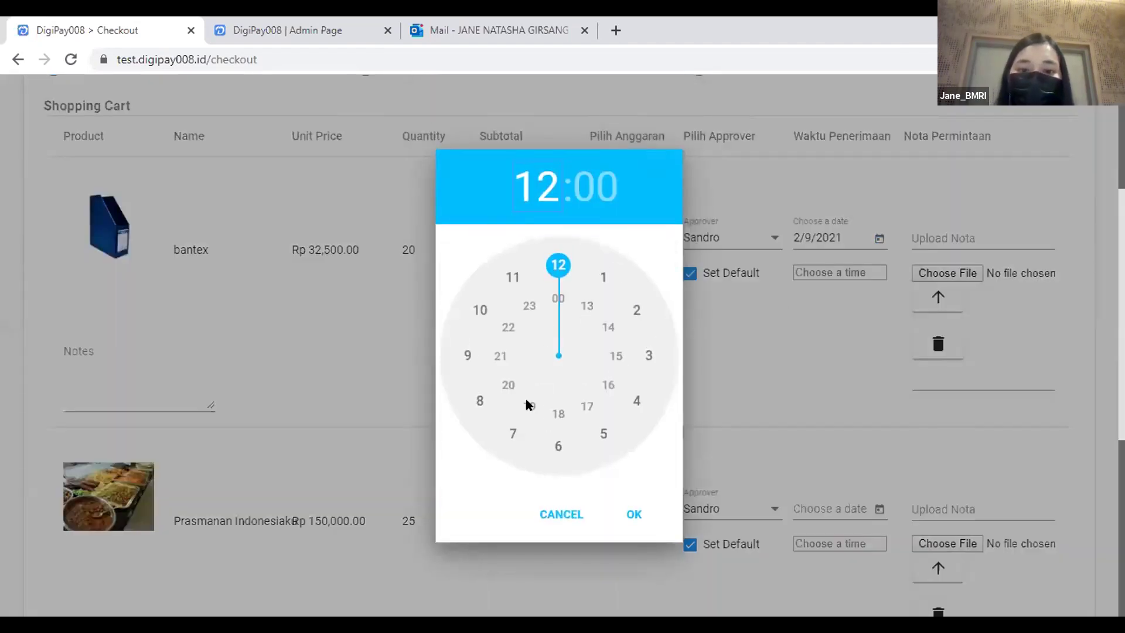
left_click(529, 406)
left_click(634, 516)
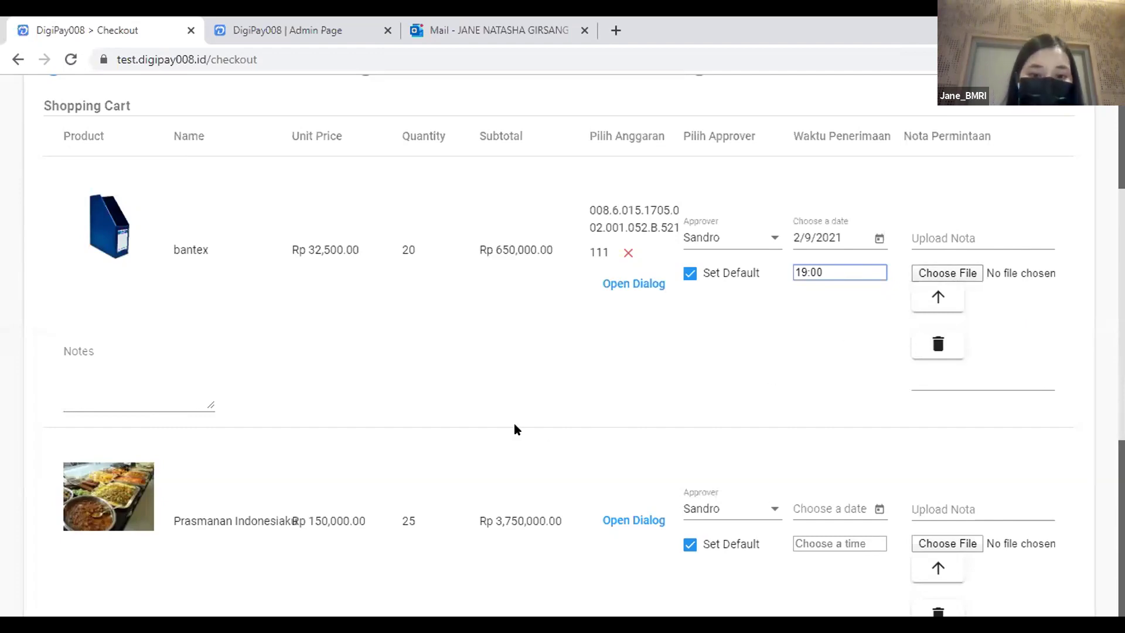
scroll(518, 426, "down", 4)
Start Prasmanan Indonesiaku's budget with program 015, activity 1705 and output 002.
left_click(629, 275)
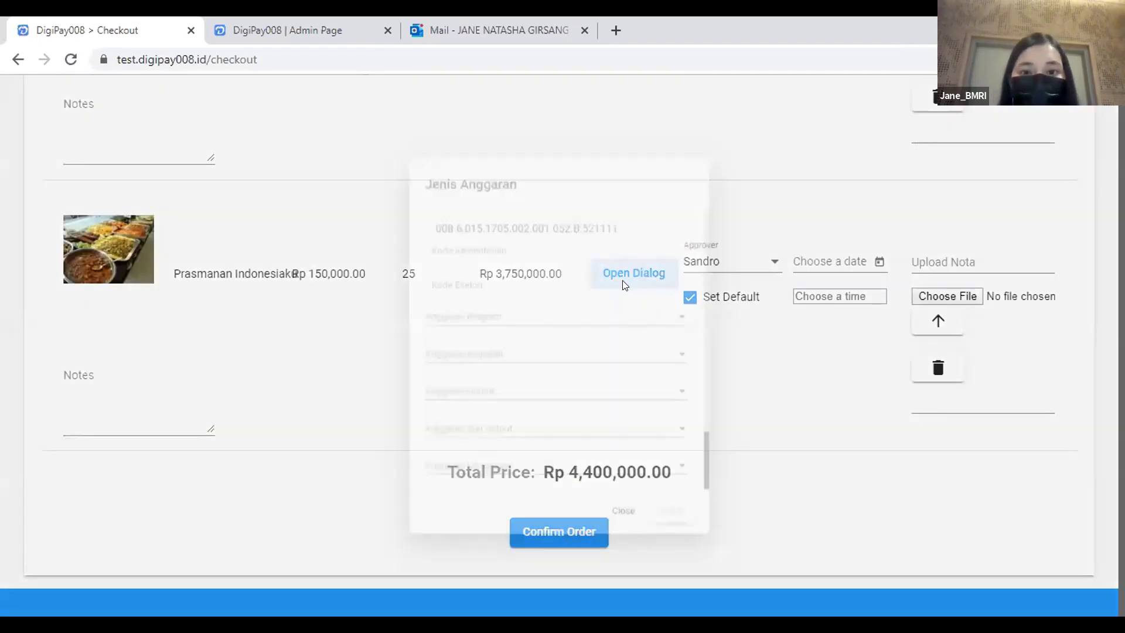
left_click(505, 359)
left_click(504, 359)
scroll(531, 288, "down", 3)
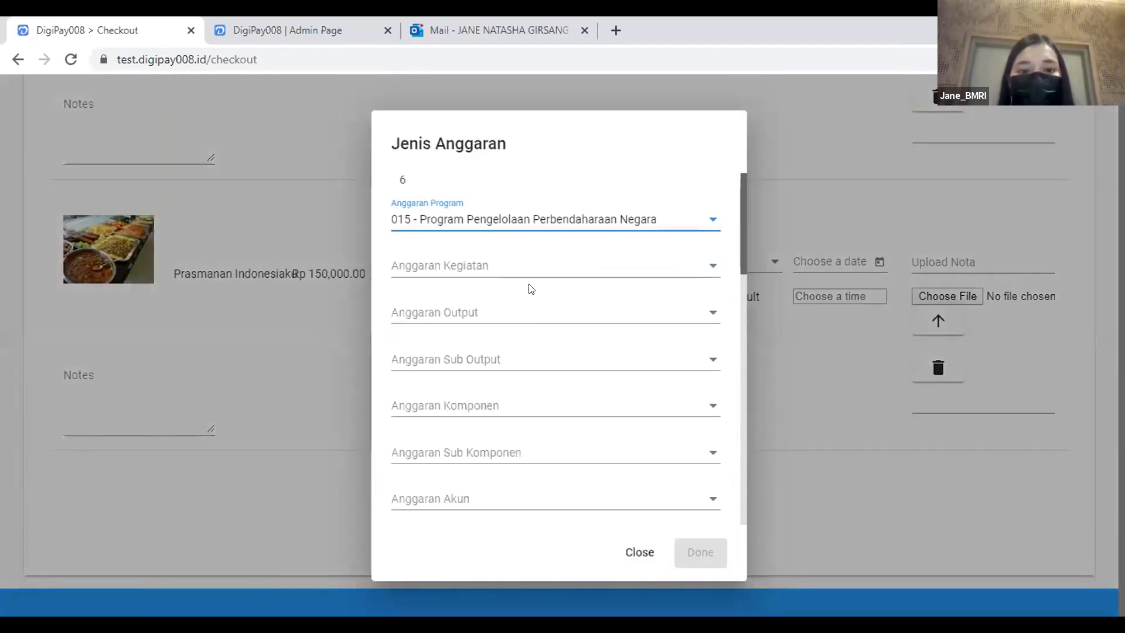
left_click(526, 273)
left_click(530, 265)
left_click(532, 317)
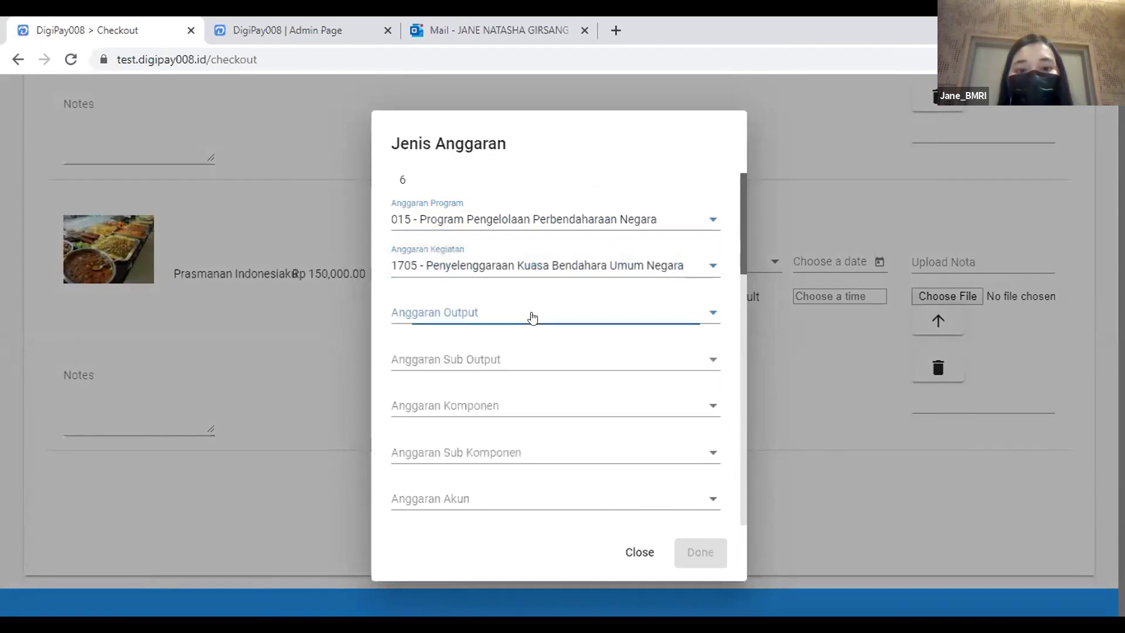
left_click(523, 322)
Finish Prasmanan's budget with sub output 001, component 053, sub component A and account 521811.
left_click(523, 362)
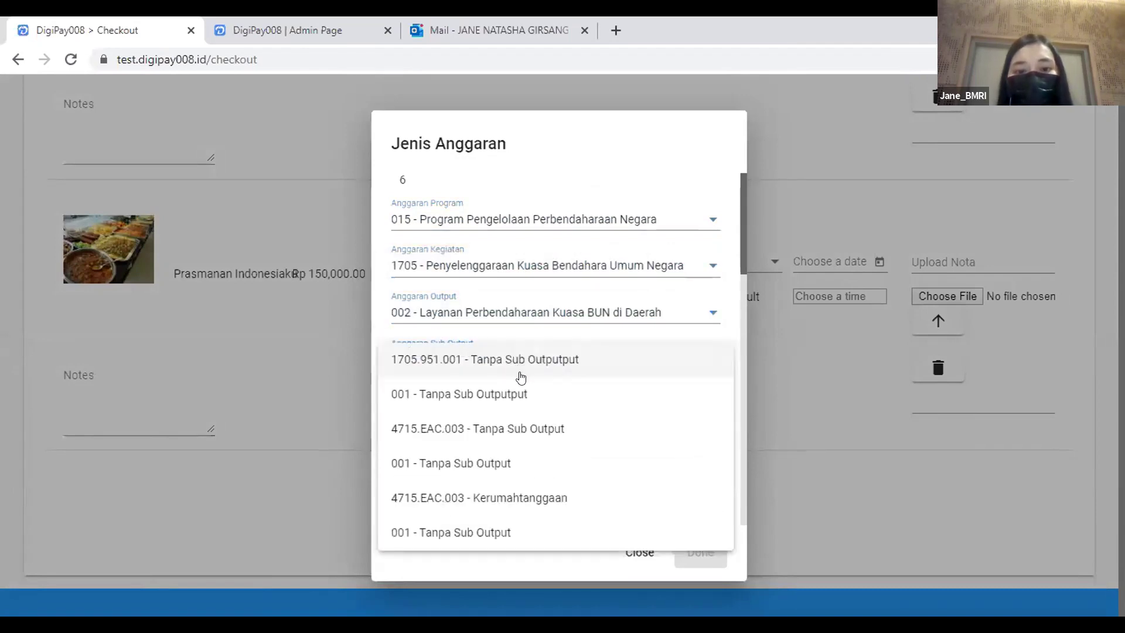
left_click(521, 362)
left_click(519, 400)
left_click(517, 436)
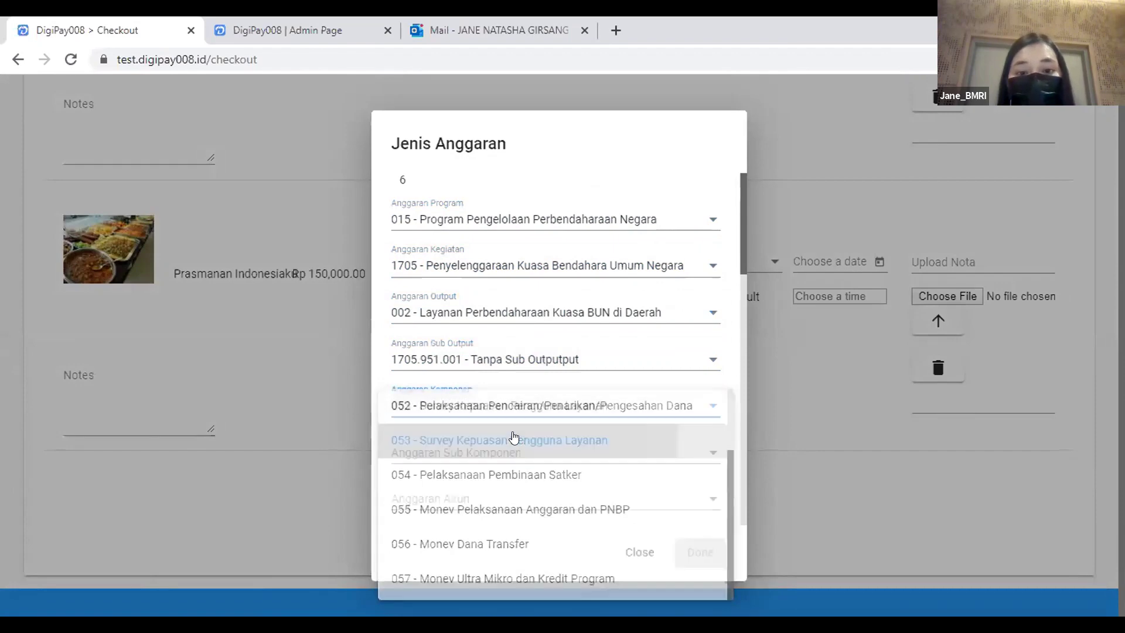
left_click(508, 450)
left_click(503, 435)
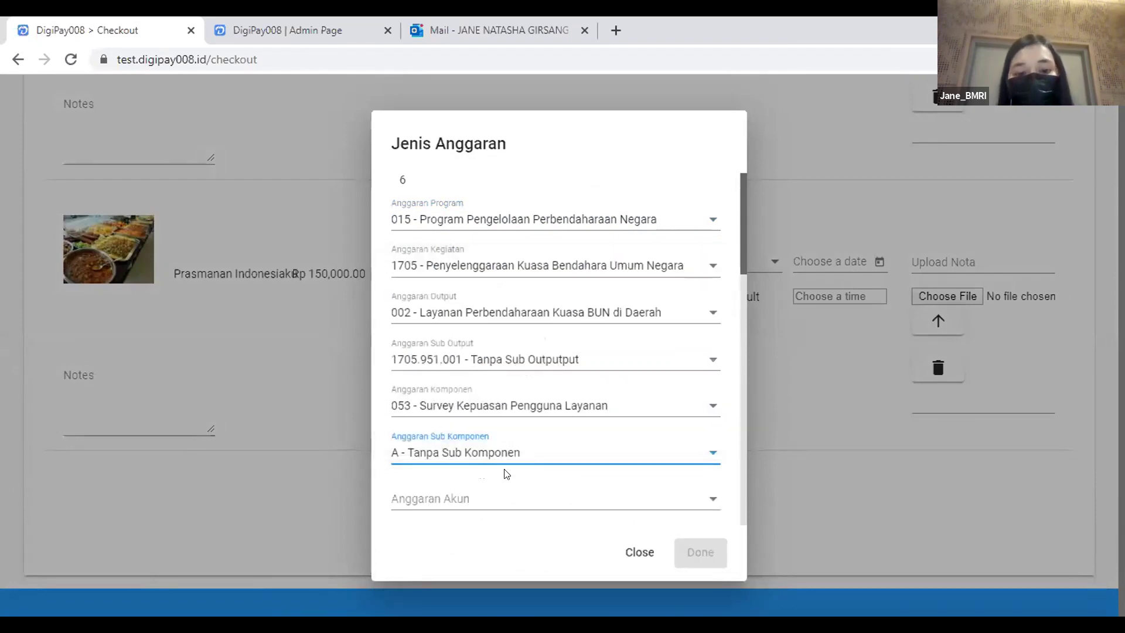
left_click(507, 499)
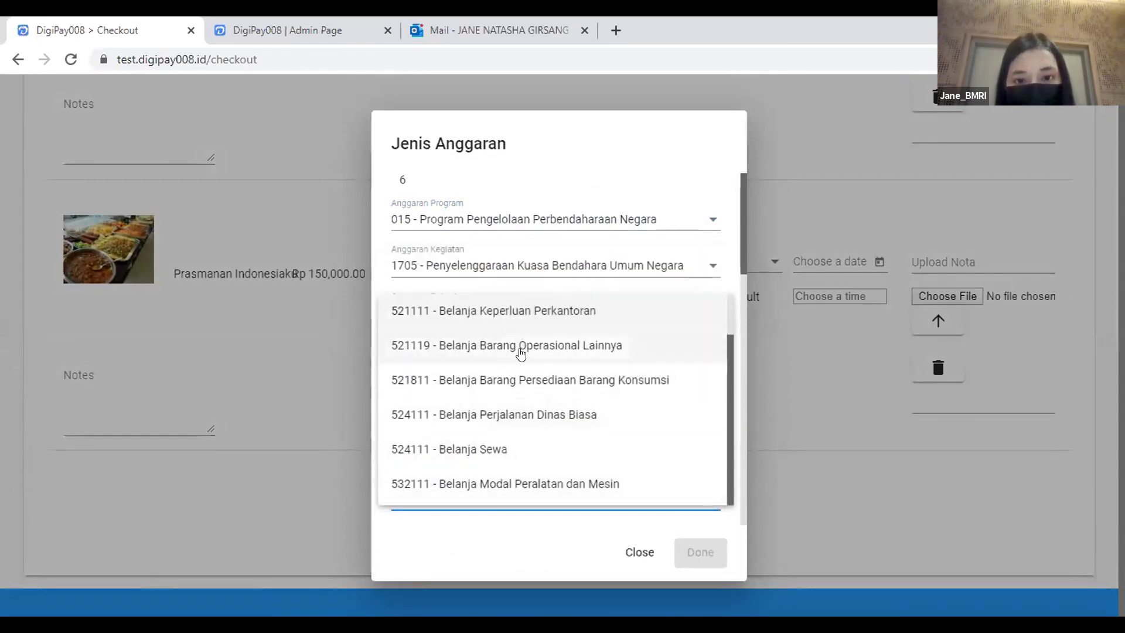
left_click(530, 392)
left_click(678, 554)
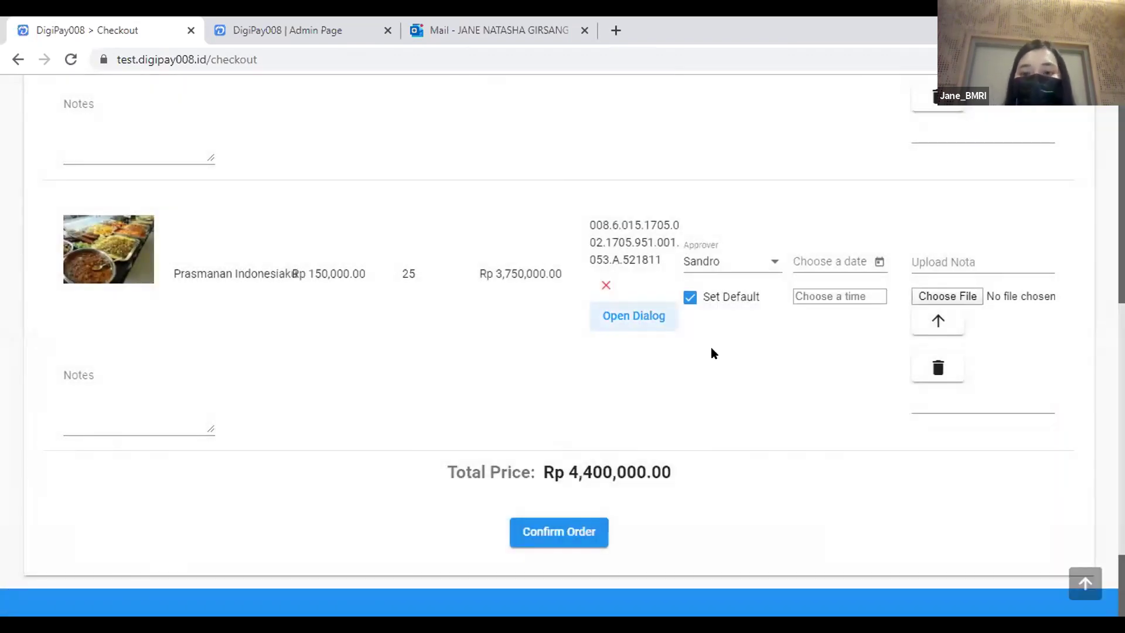
Set Prasmanan's receipt to 2/9/2021 at 18:00 and confirm the order details.
left_click(877, 261)
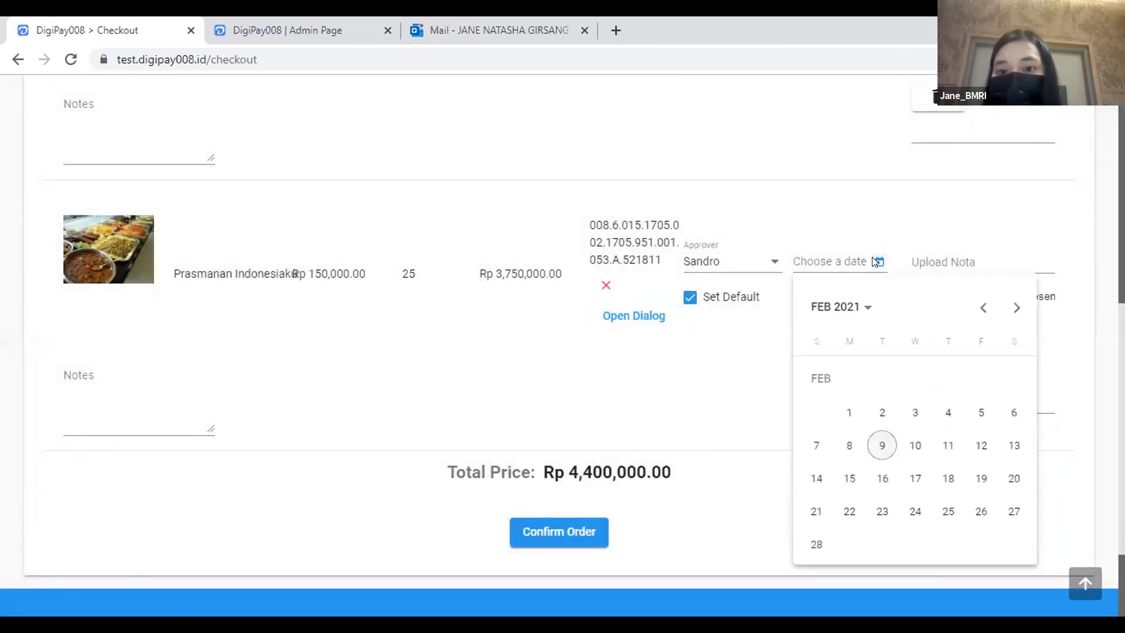
left_click(881, 446)
left_click(835, 298)
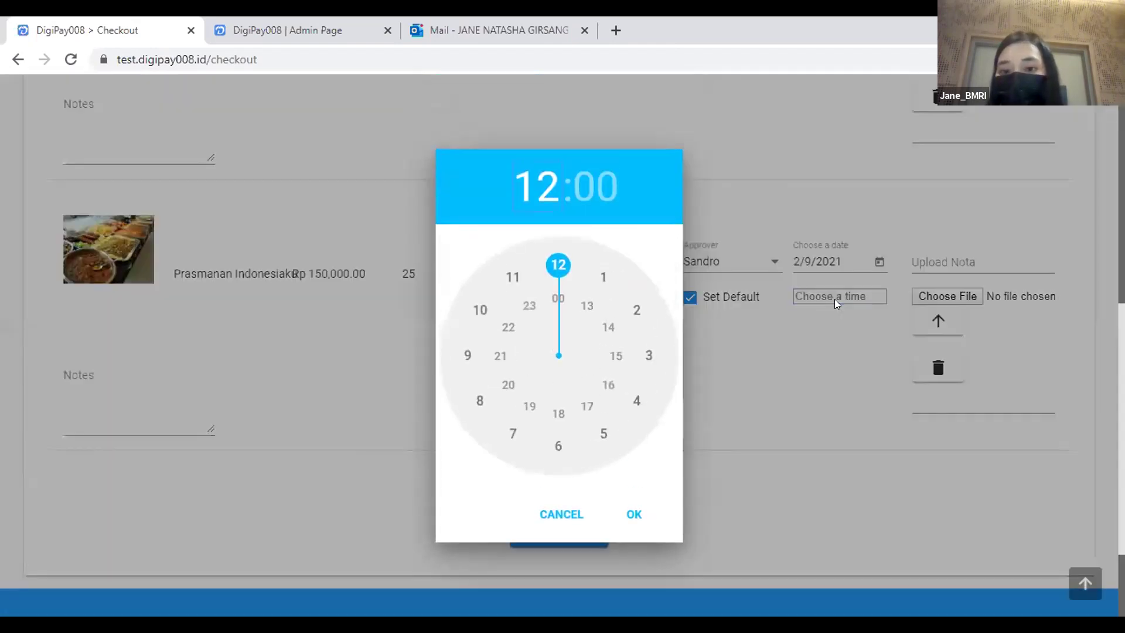
left_click(559, 414)
left_click(639, 514)
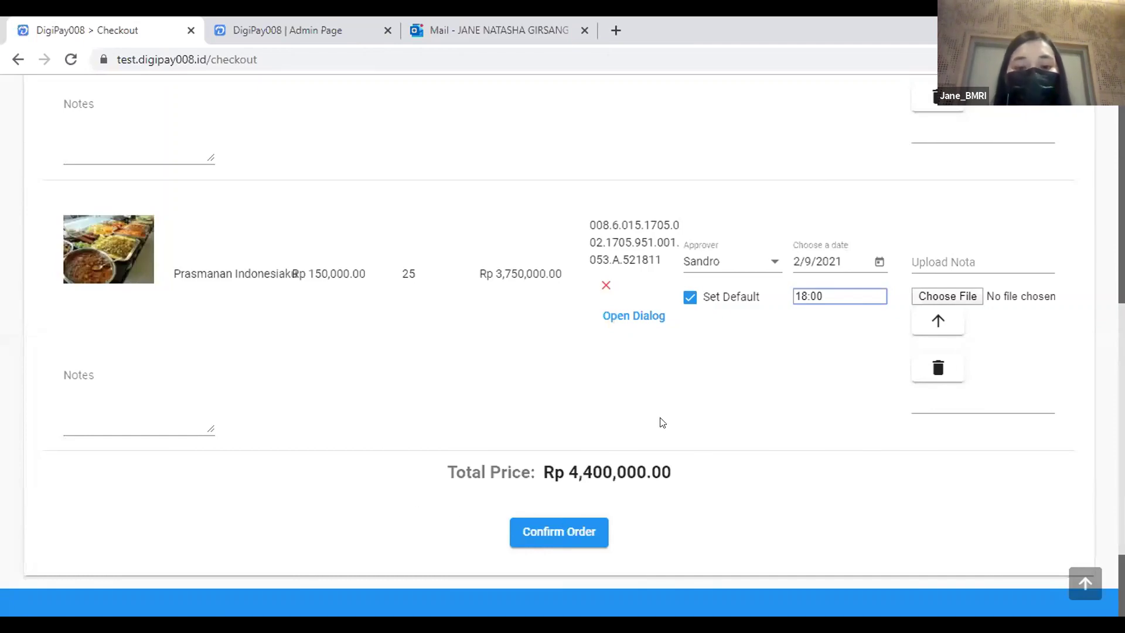
left_click(583, 533)
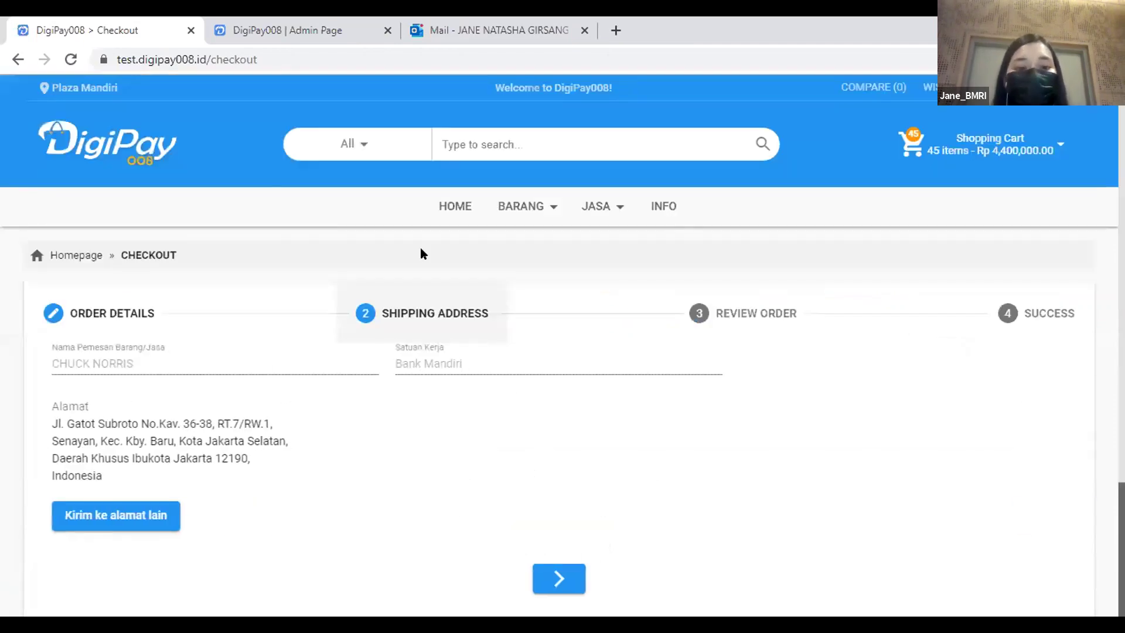
Continue to Review Order, check both items totalling Rp 4,400,000.00, and request the order.
scroll(420, 253, "down", 1)
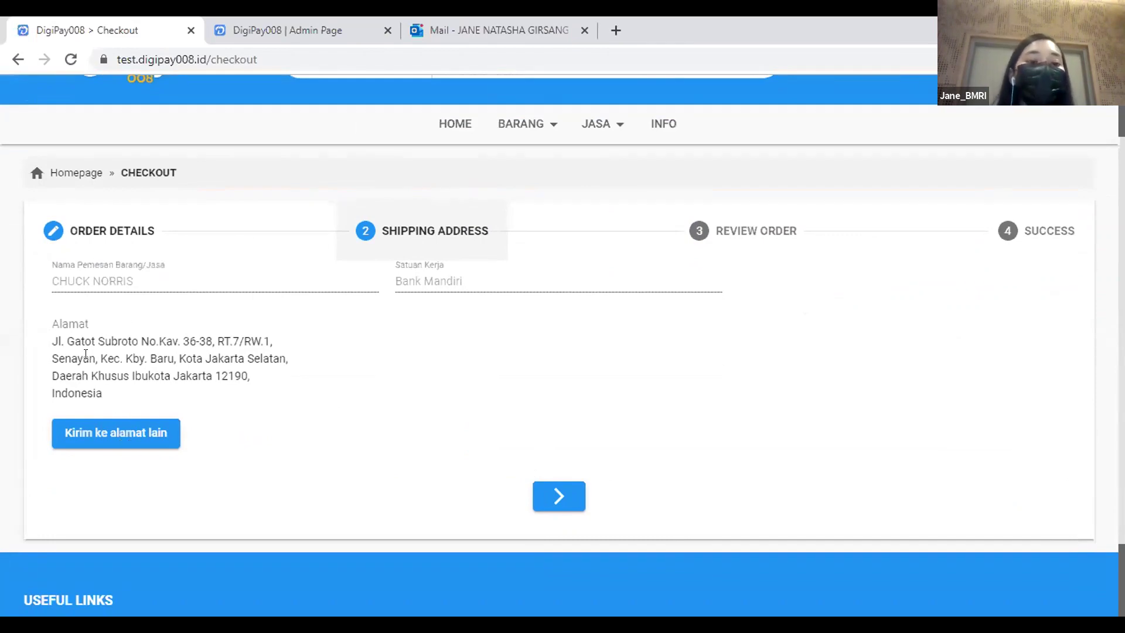
left_click(557, 497)
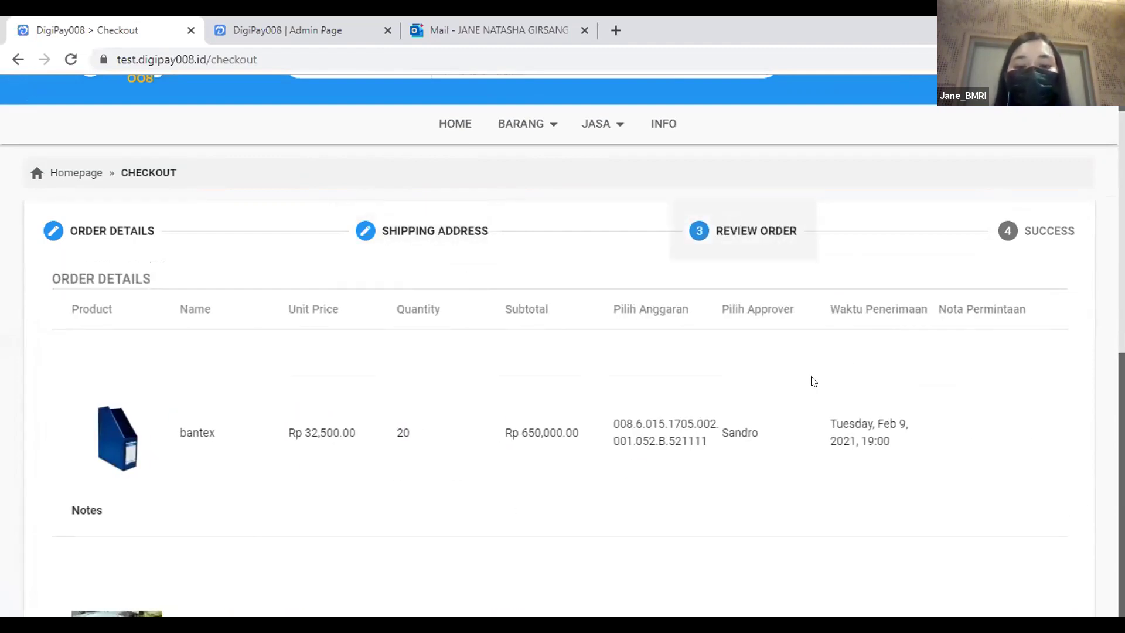
scroll(755, 395, "down", 3)
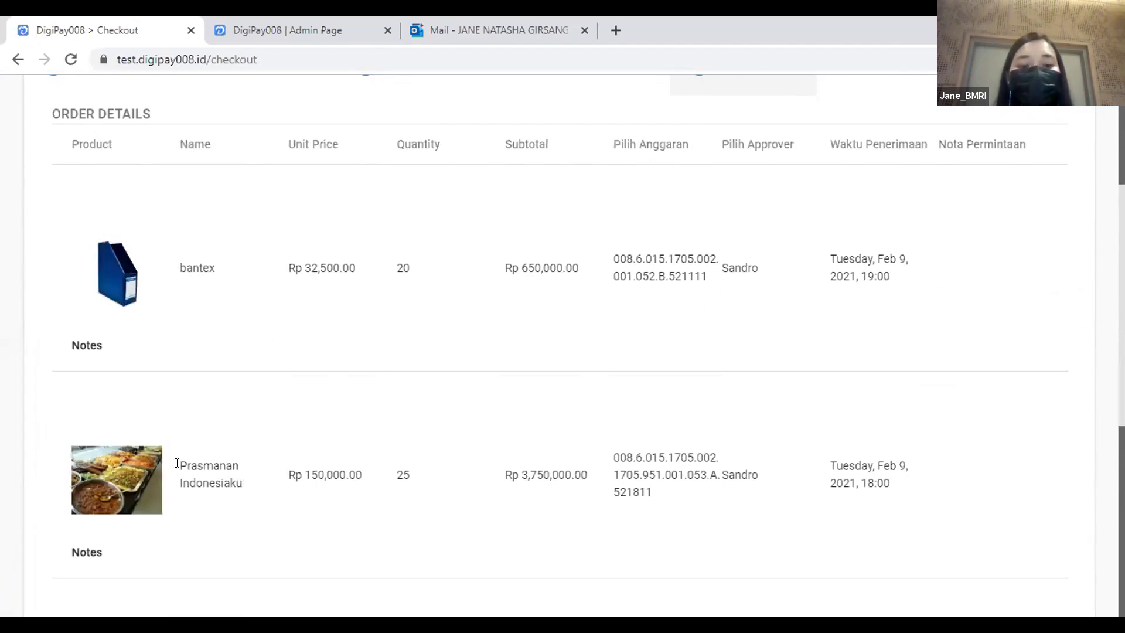
scroll(656, 349, "down", 4)
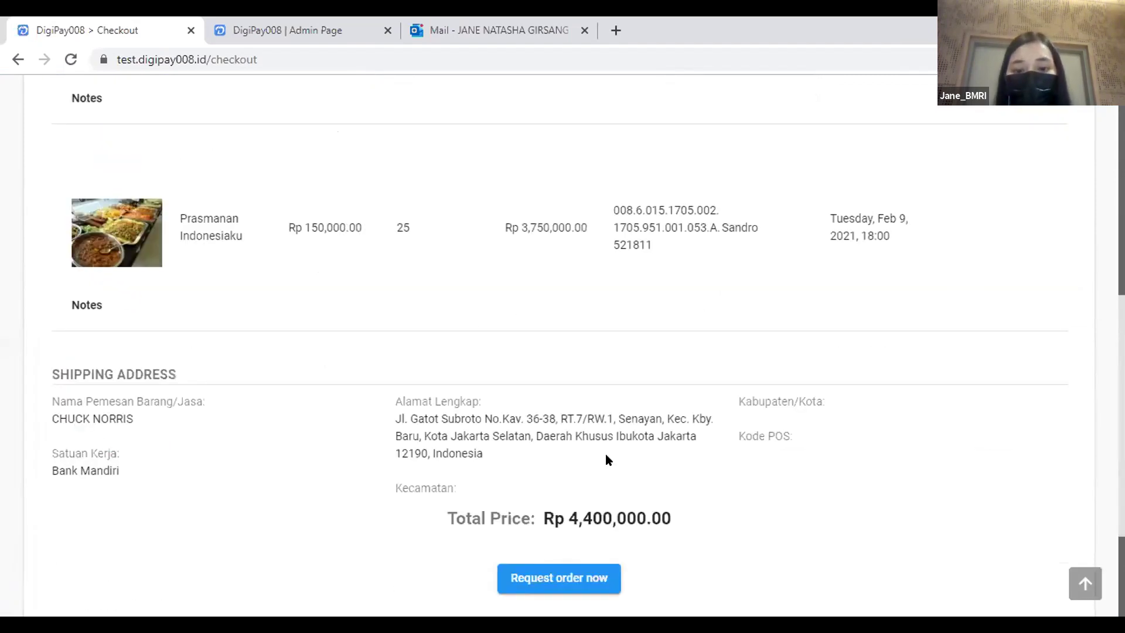
scroll(632, 398, "down", 1)
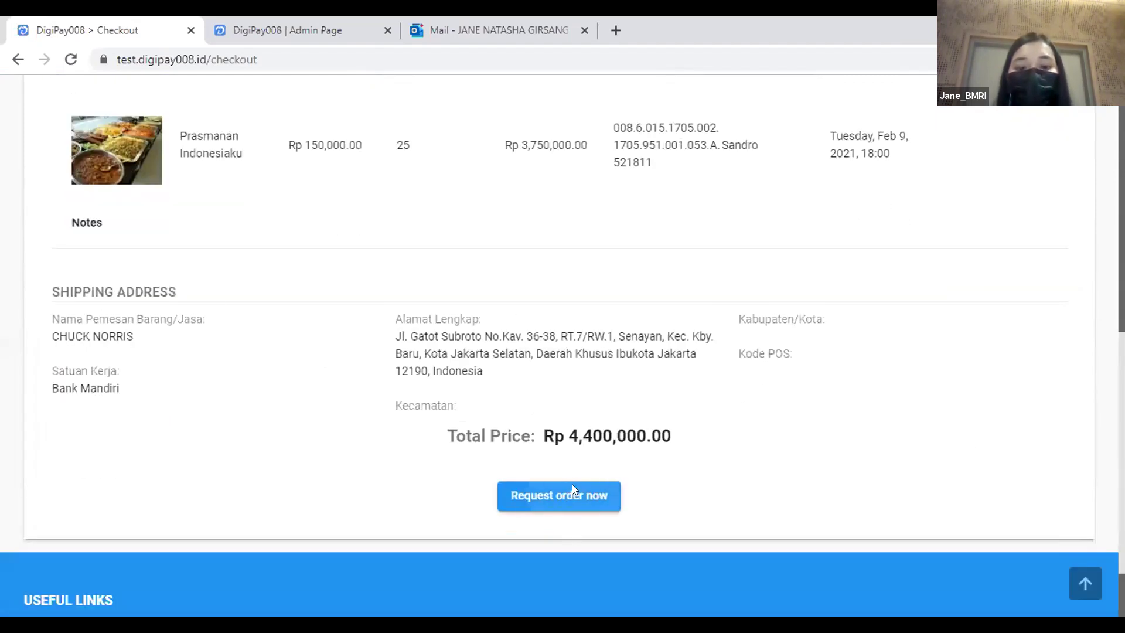
left_click(572, 493)
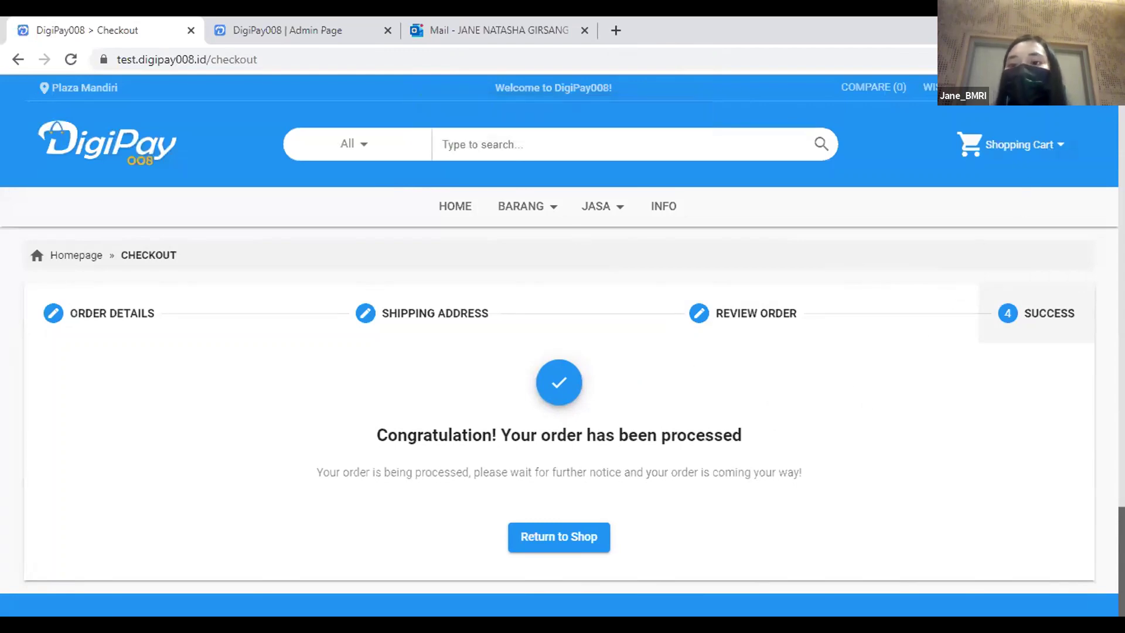
Sign out of the requester account and load the site's /admin address.
left_click(1060, 87)
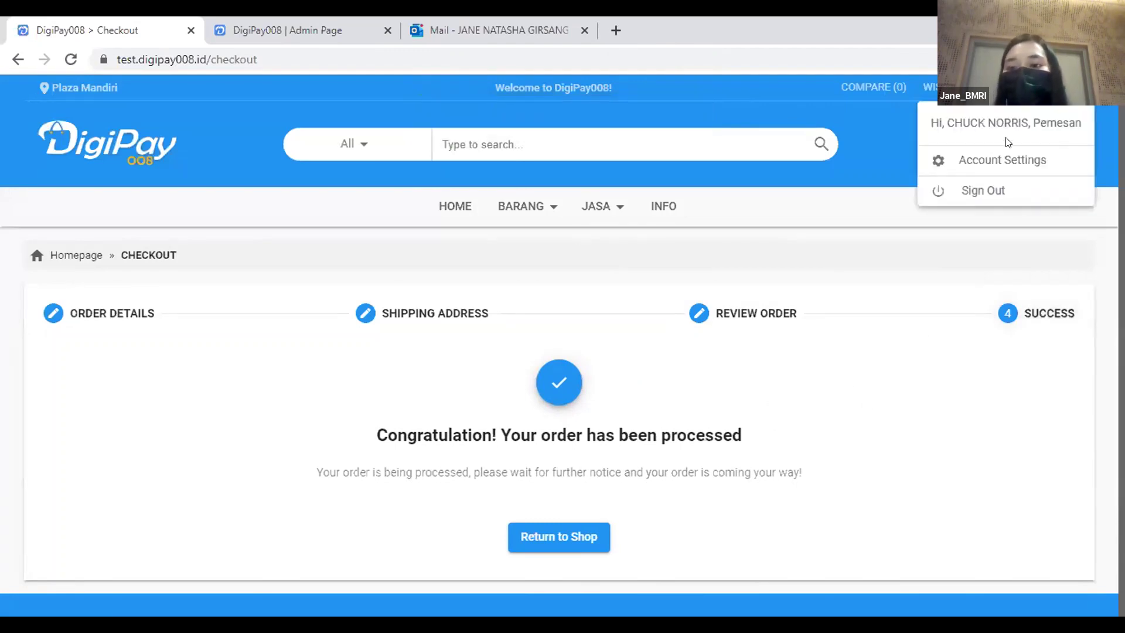
left_click(973, 190)
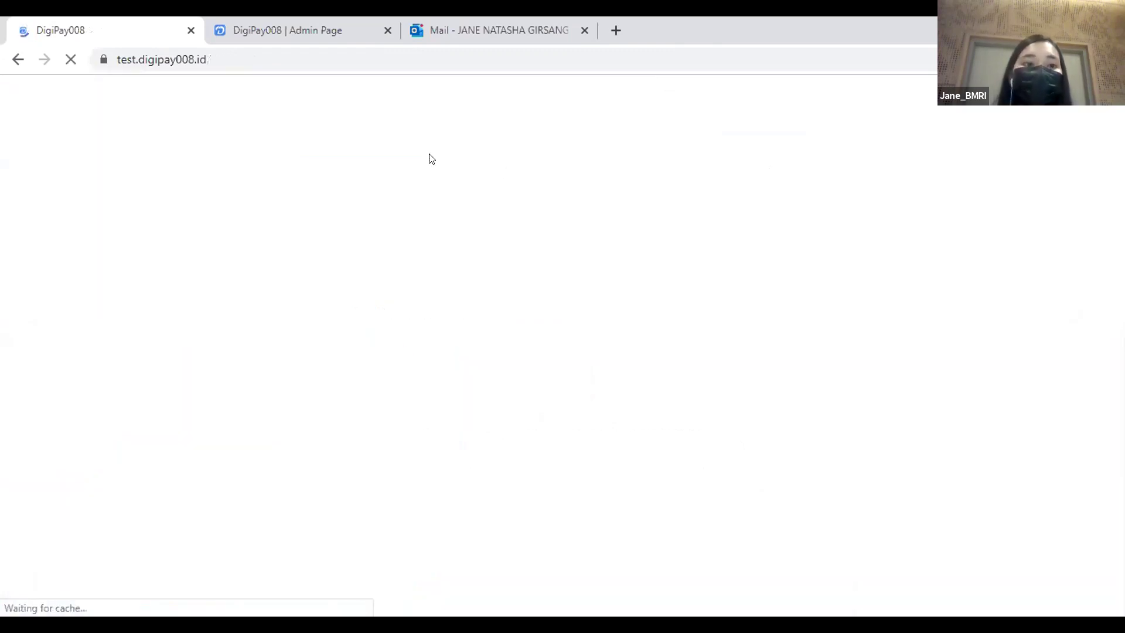
left_click(197, 56)
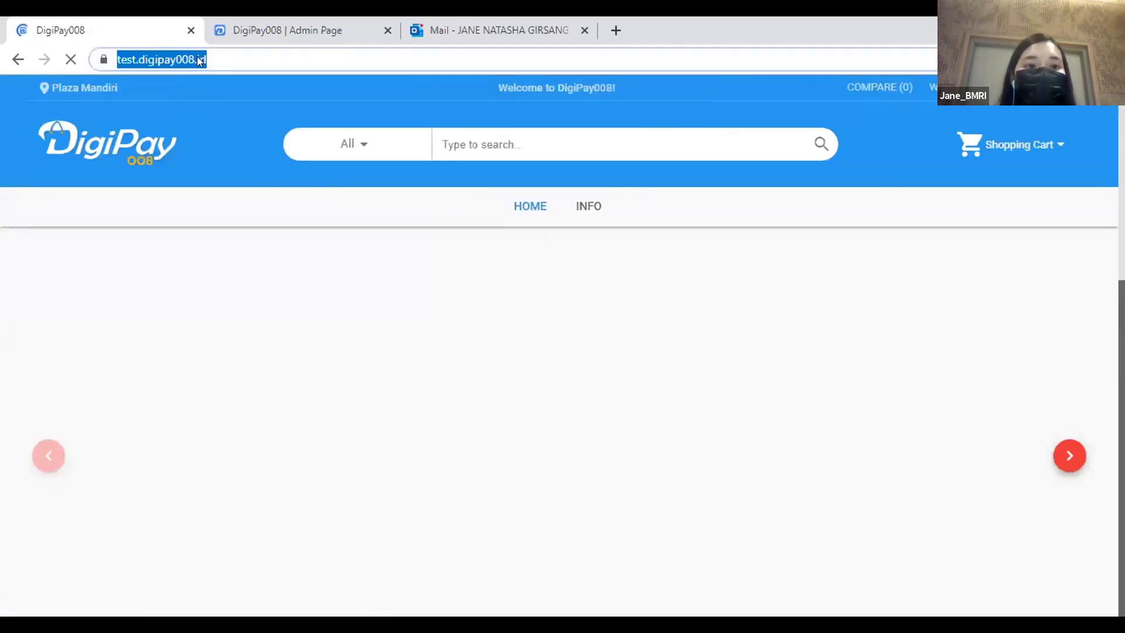
left_click(197, 57)
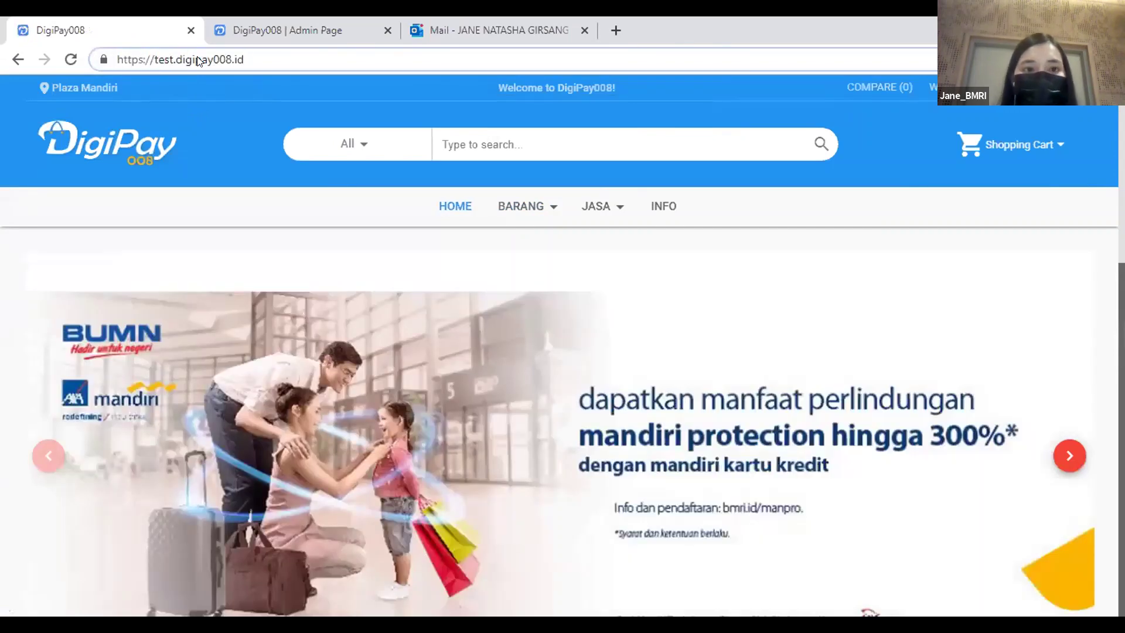
type("/admin")
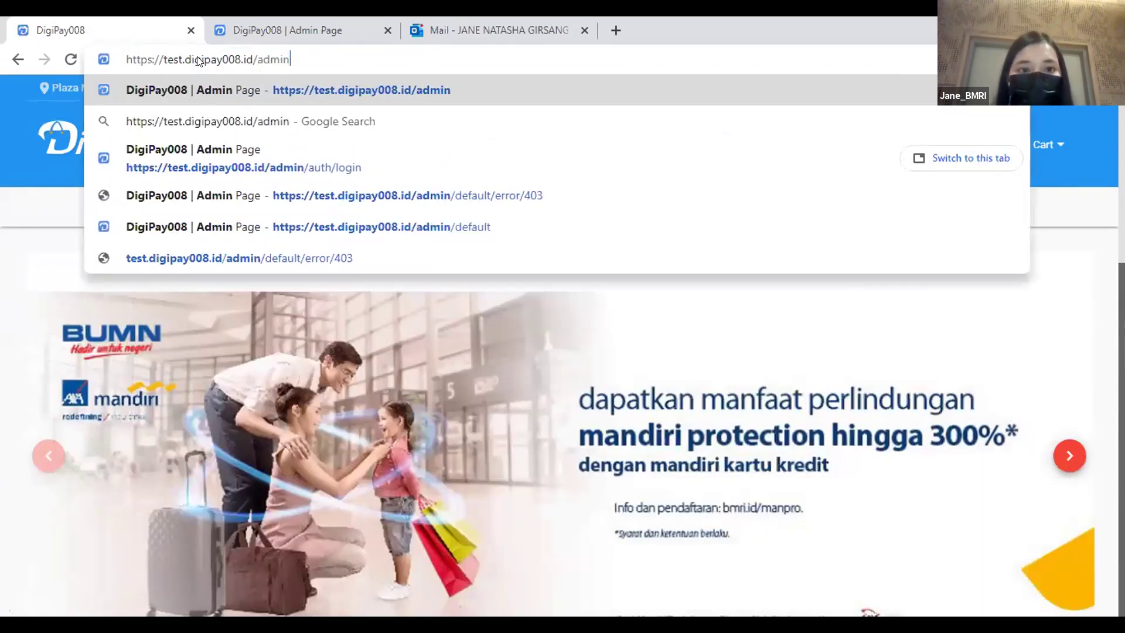
key("Return")
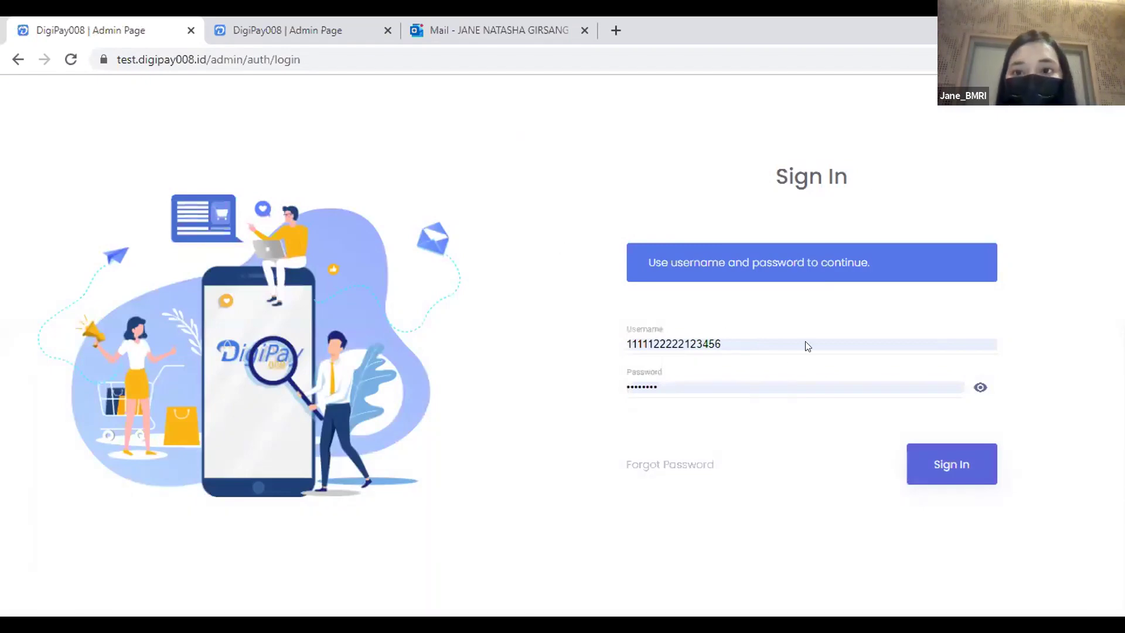
Sign in to the admin panel using a different saved login.
left_click_drag(747, 341, 589, 340)
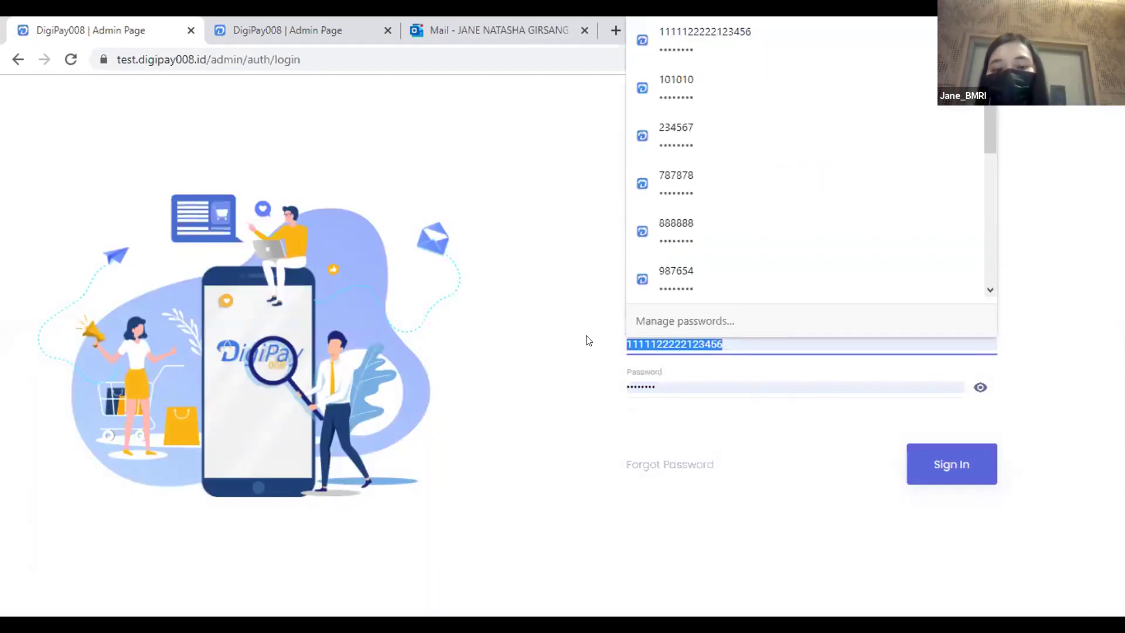
type("7")
left_click(721, 378)
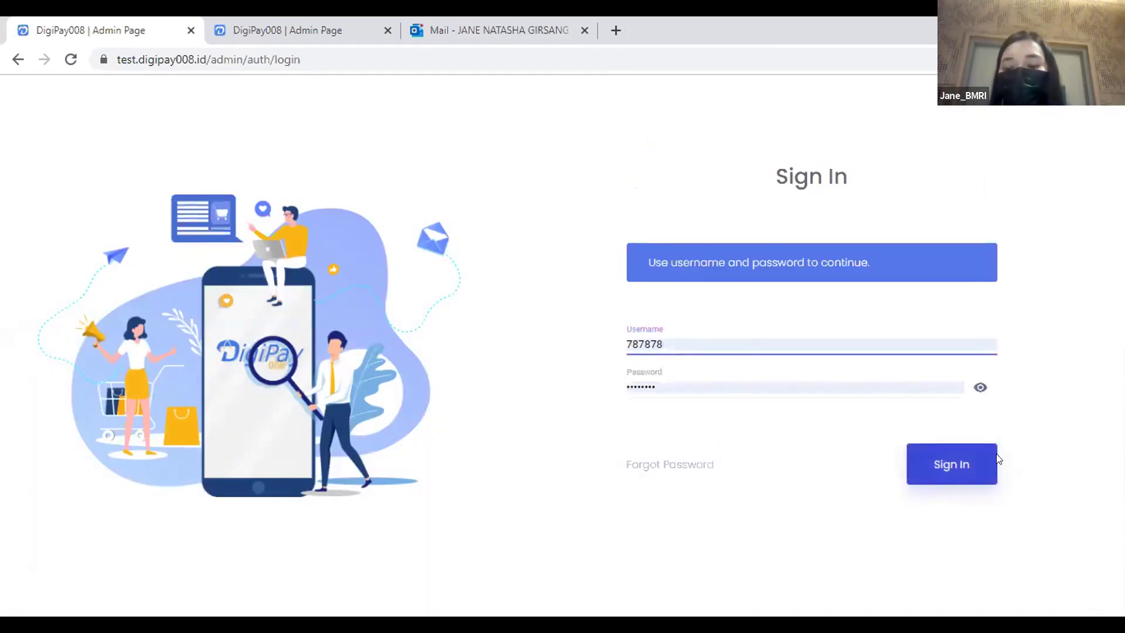
left_click(945, 464)
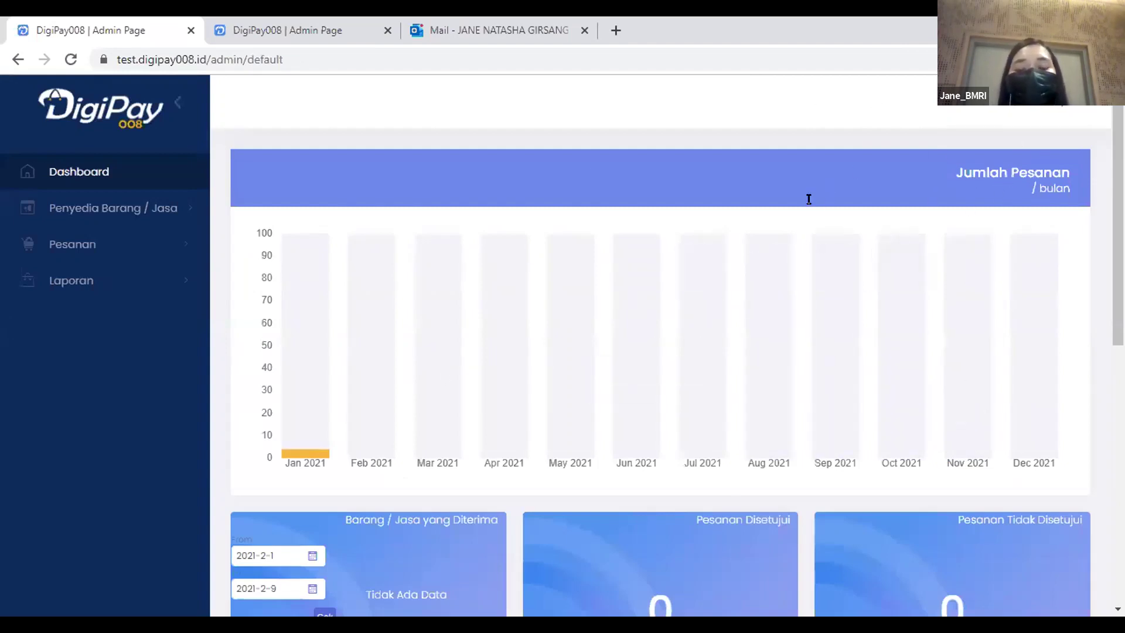
Expand the goods-and-services provider and Pesanan sections in the admin sidebar.
scroll(691, 209, "down", 4)
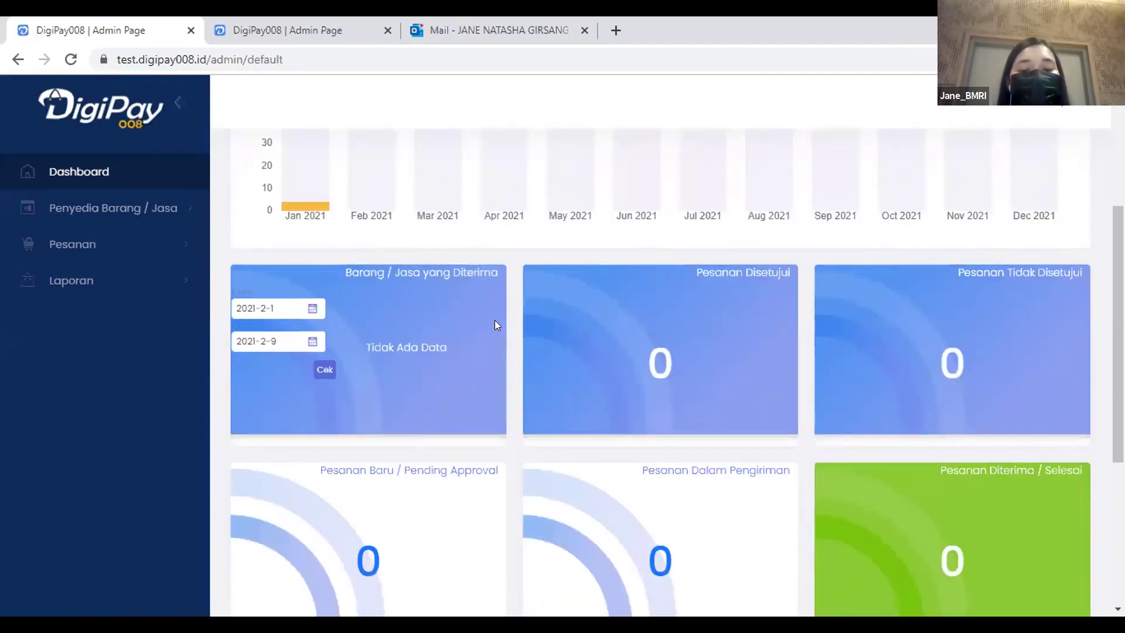
scroll(494, 320, "down", 5)
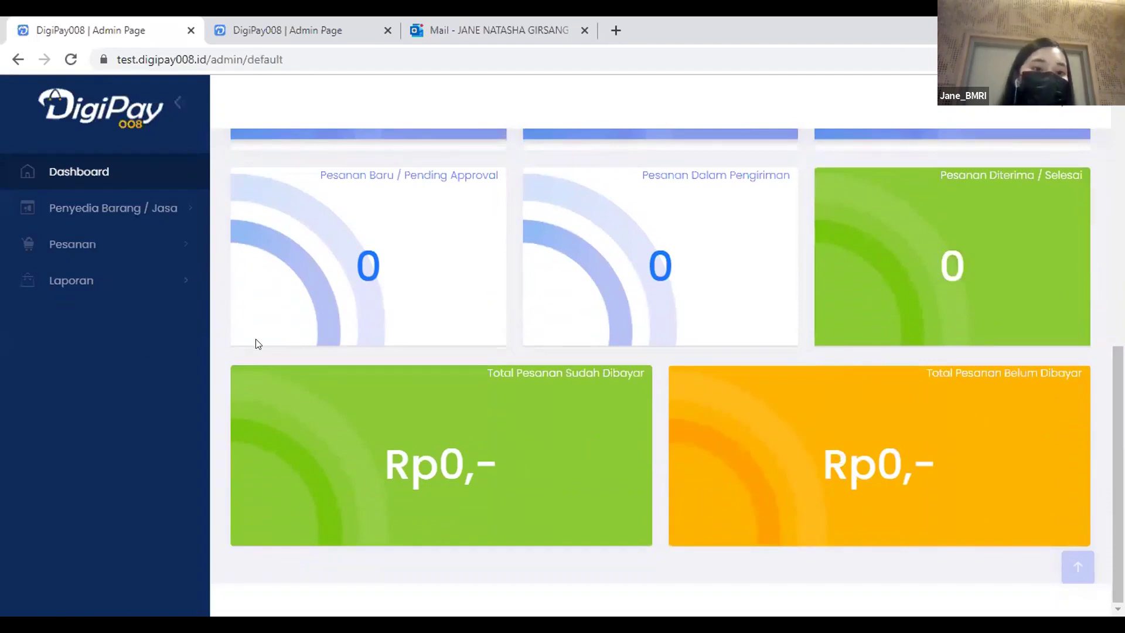
scroll(258, 344, "up", 10)
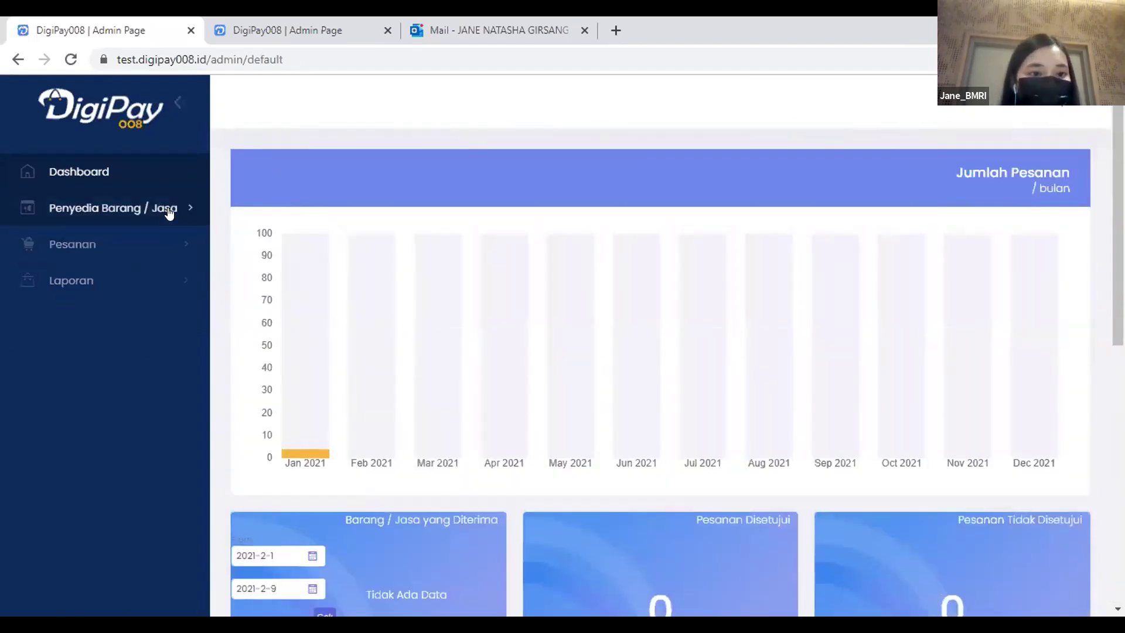
left_click(168, 210)
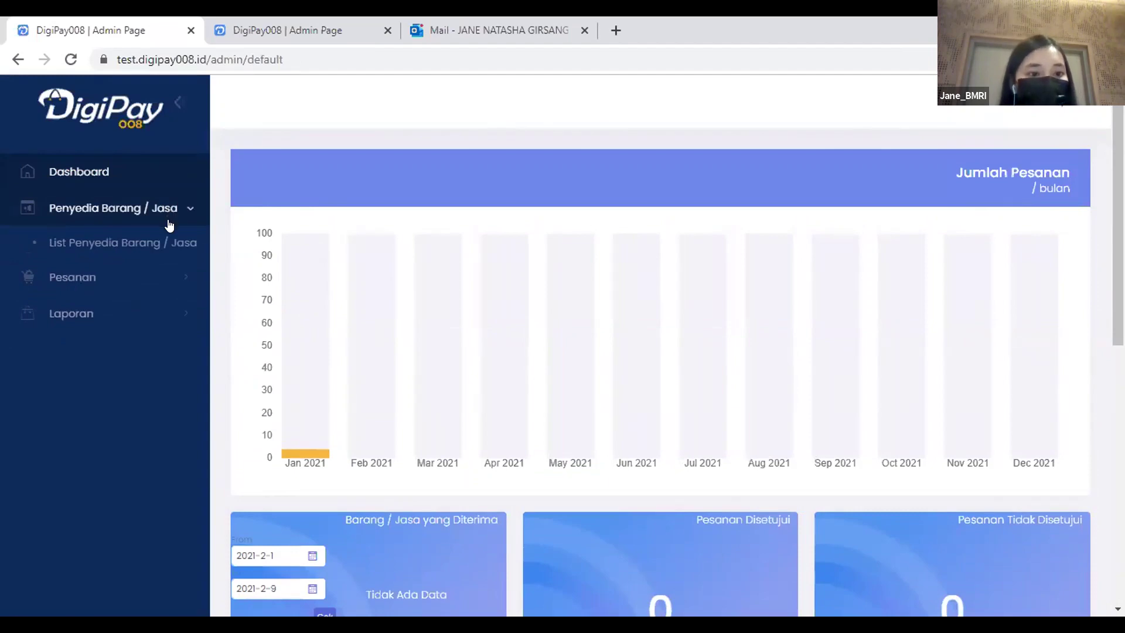
left_click(151, 276)
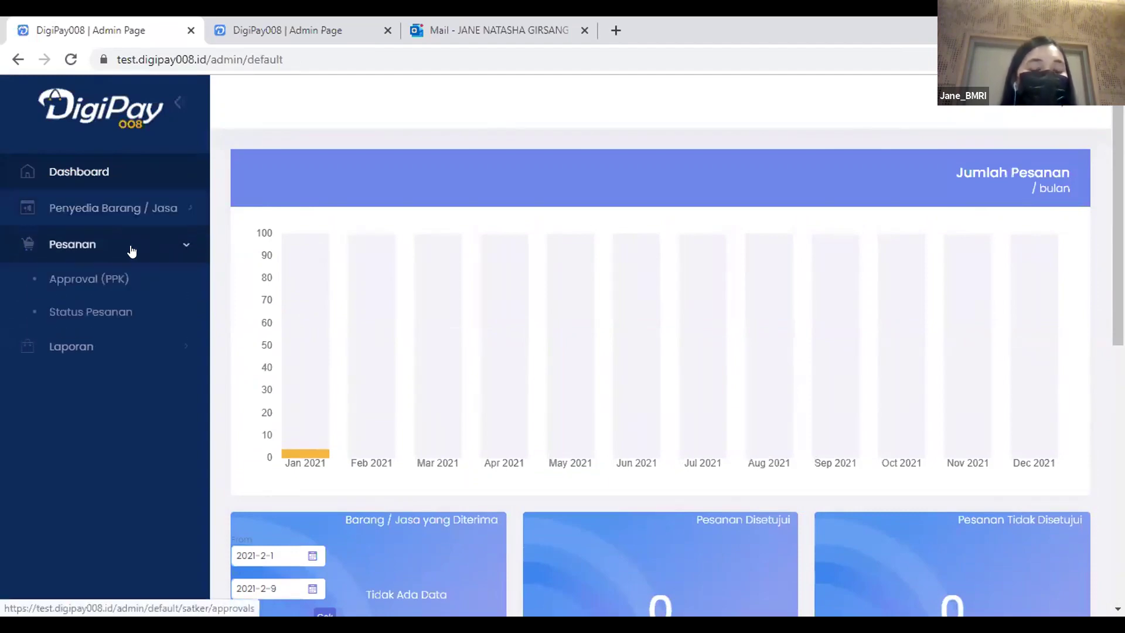
Open order 684, Prasmanan Indonesiaku (25 portions, 3,750,000), from the Approval list and scroll to the PPK fields.
left_click(125, 285)
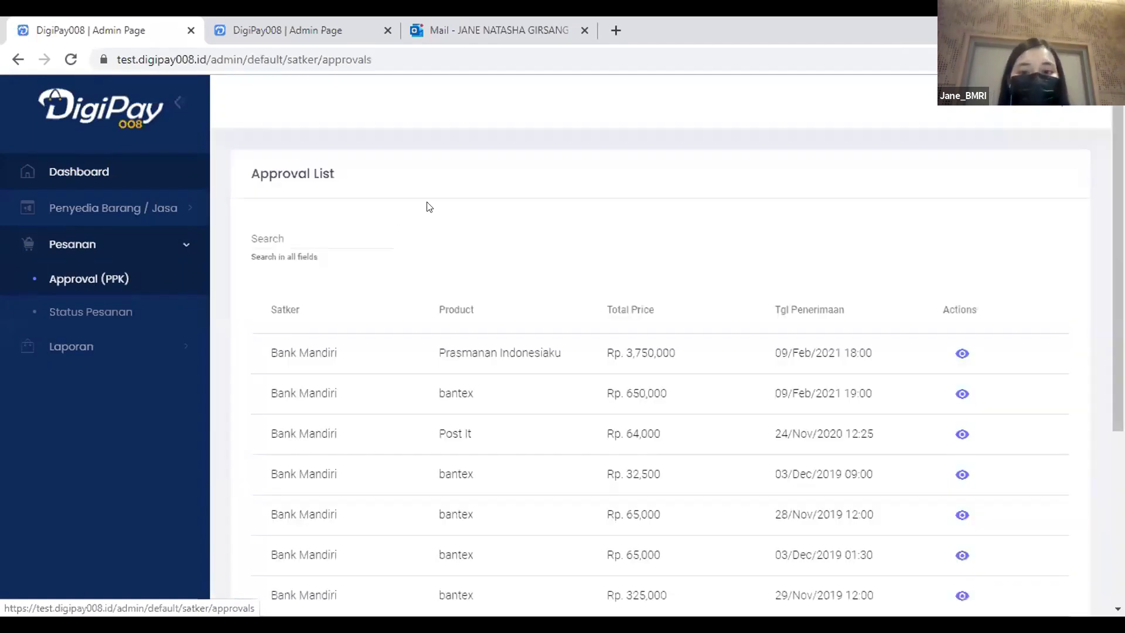
scroll(583, 201, "down", 1)
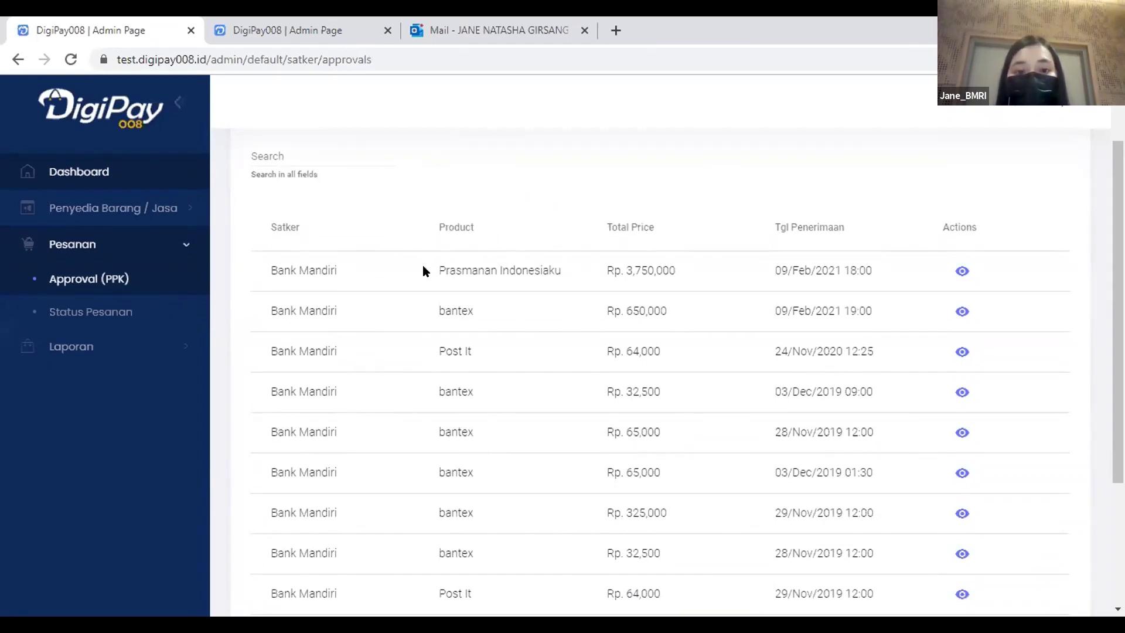
left_click(961, 272)
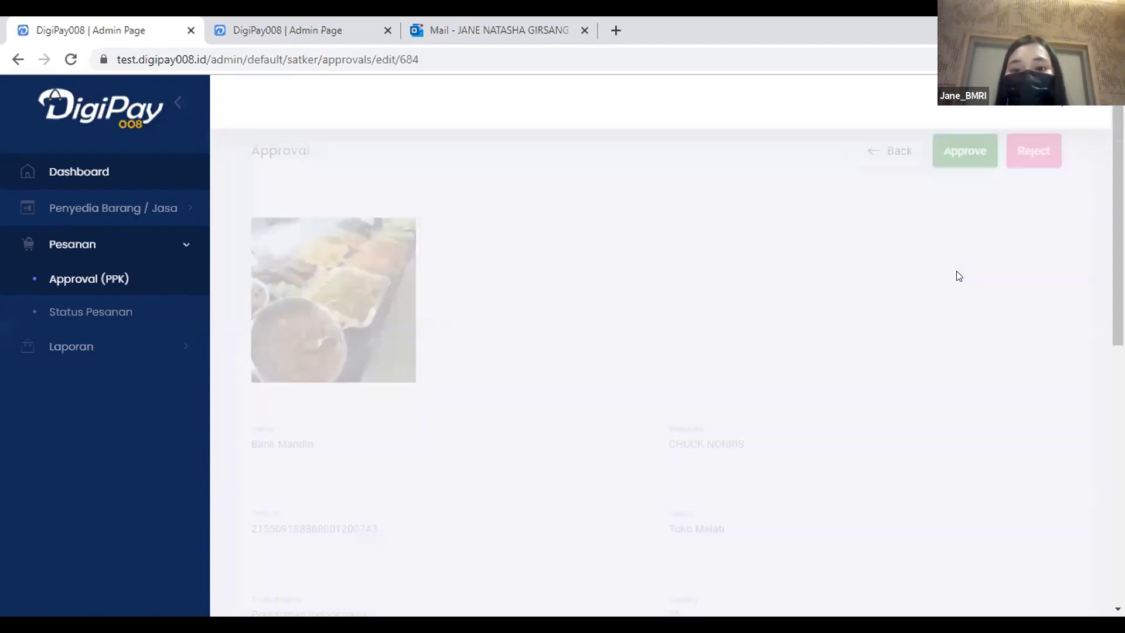
scroll(625, 338, "down", 2)
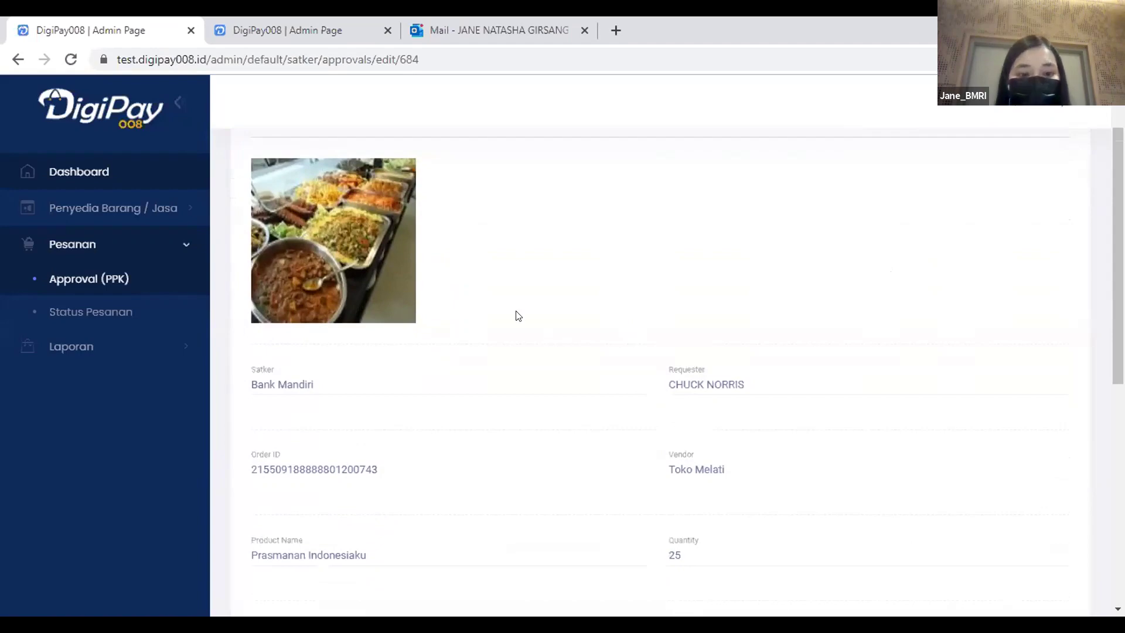
scroll(283, 461, "down", 3)
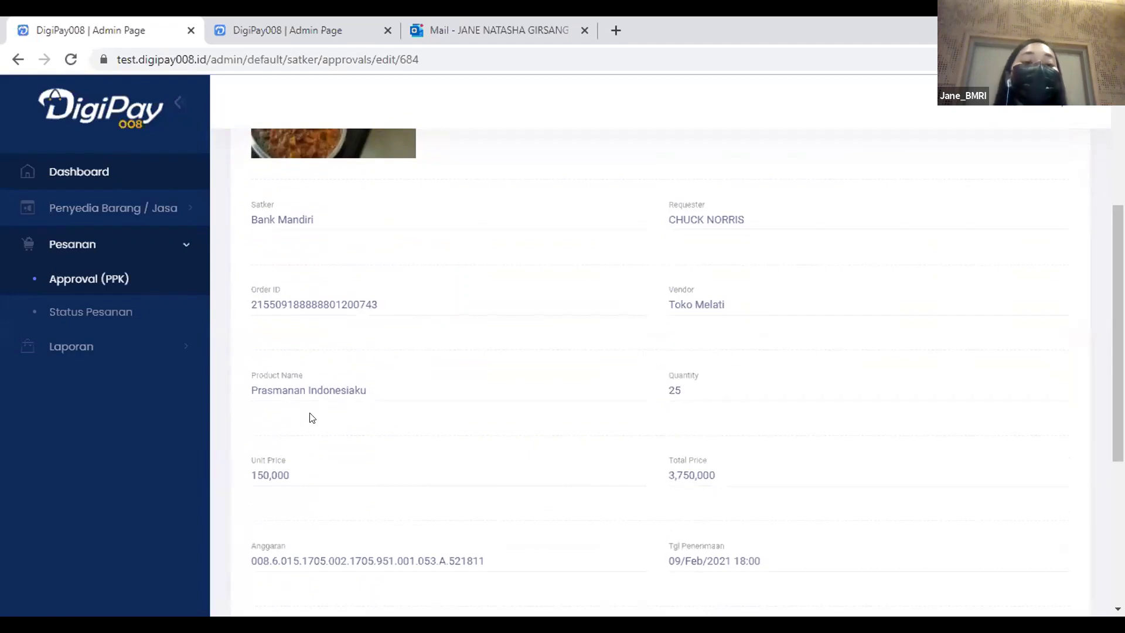
scroll(314, 417, "down", 5)
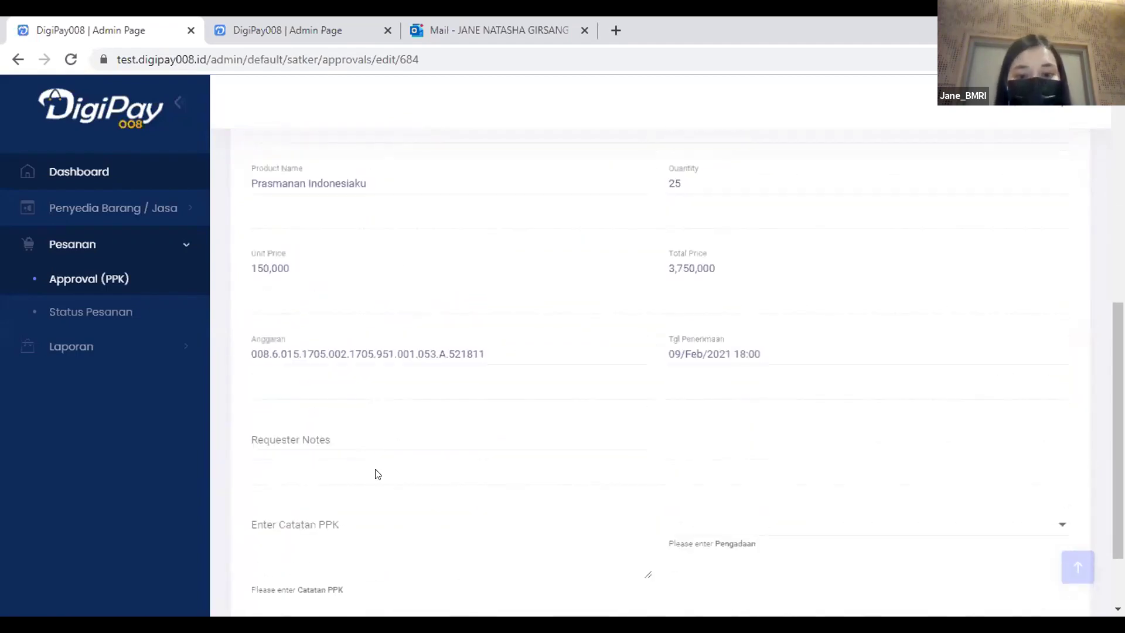
Enter the PPK note 'Ya lanjutkan' and choose Risna as the Pengadaan officer.
scroll(304, 409, "down", 1)
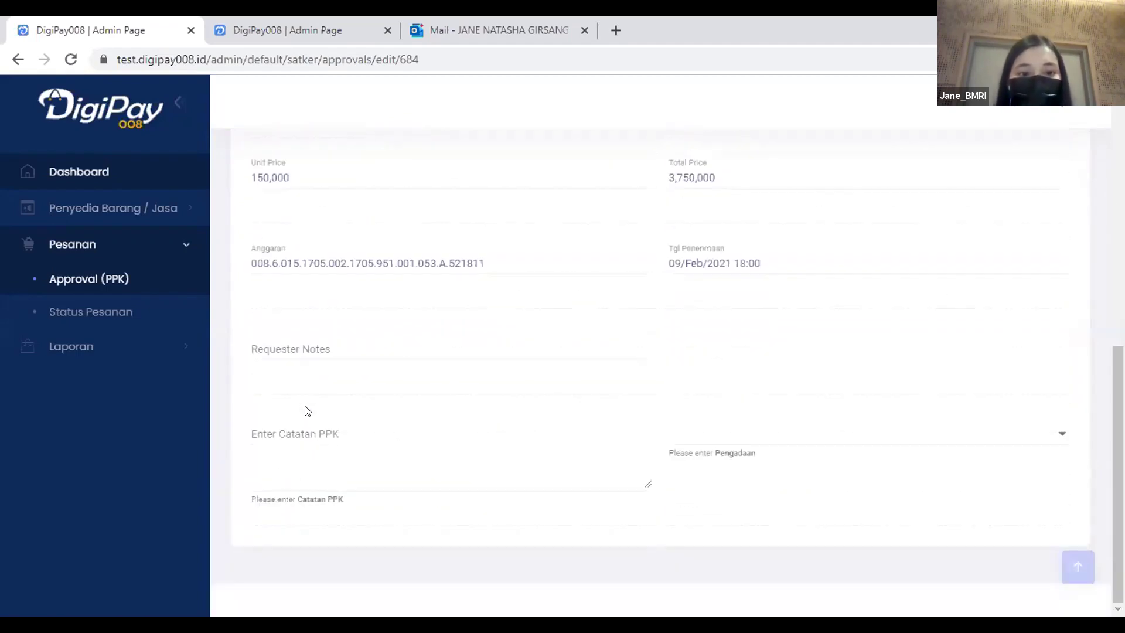
left_click(303, 425)
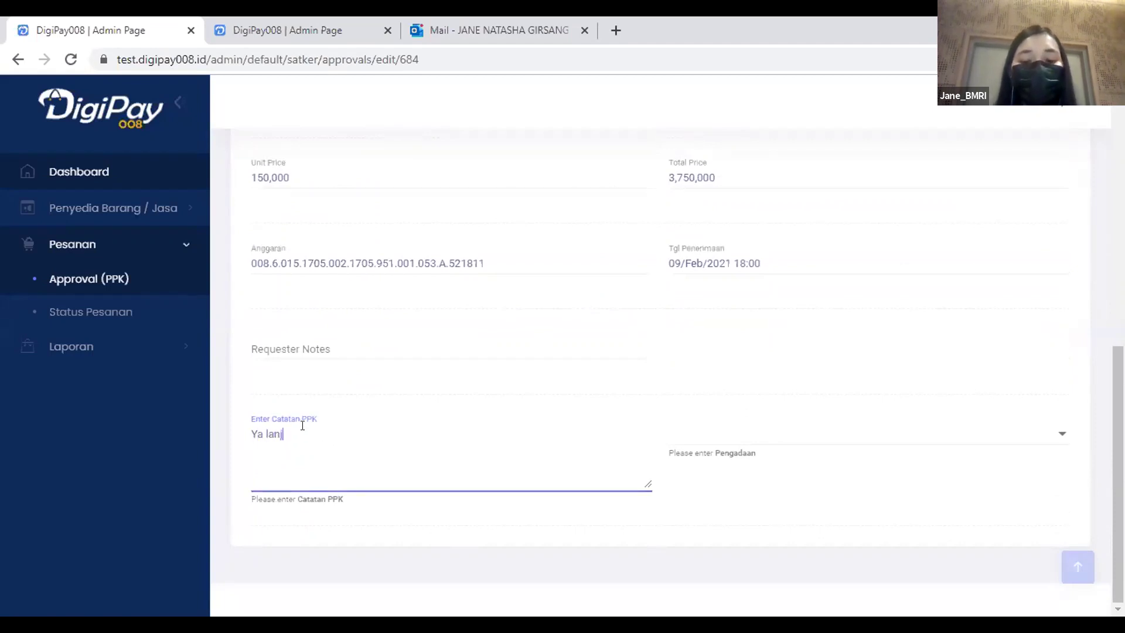
type("Ya lanjutkan")
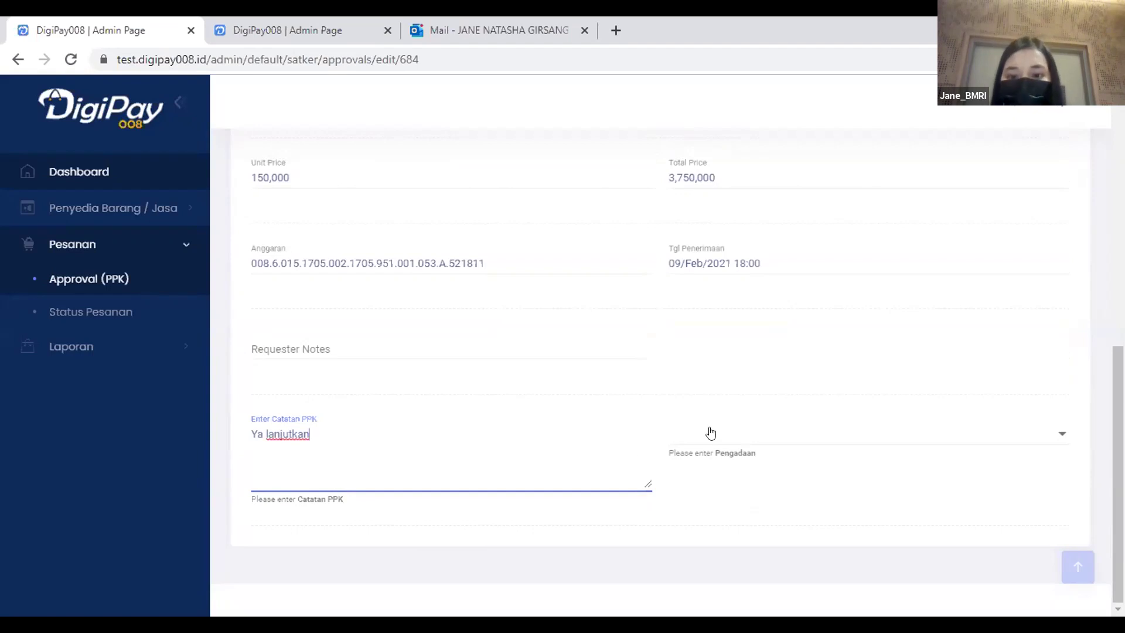
left_click(708, 432)
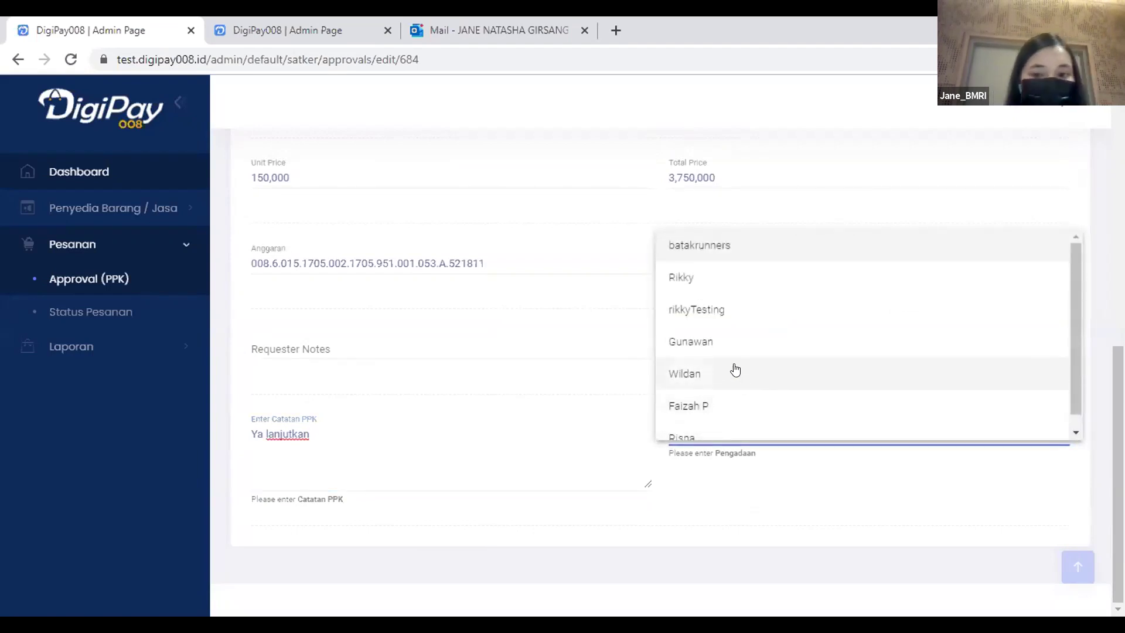
scroll(744, 346, "down", 1)
left_click(697, 424)
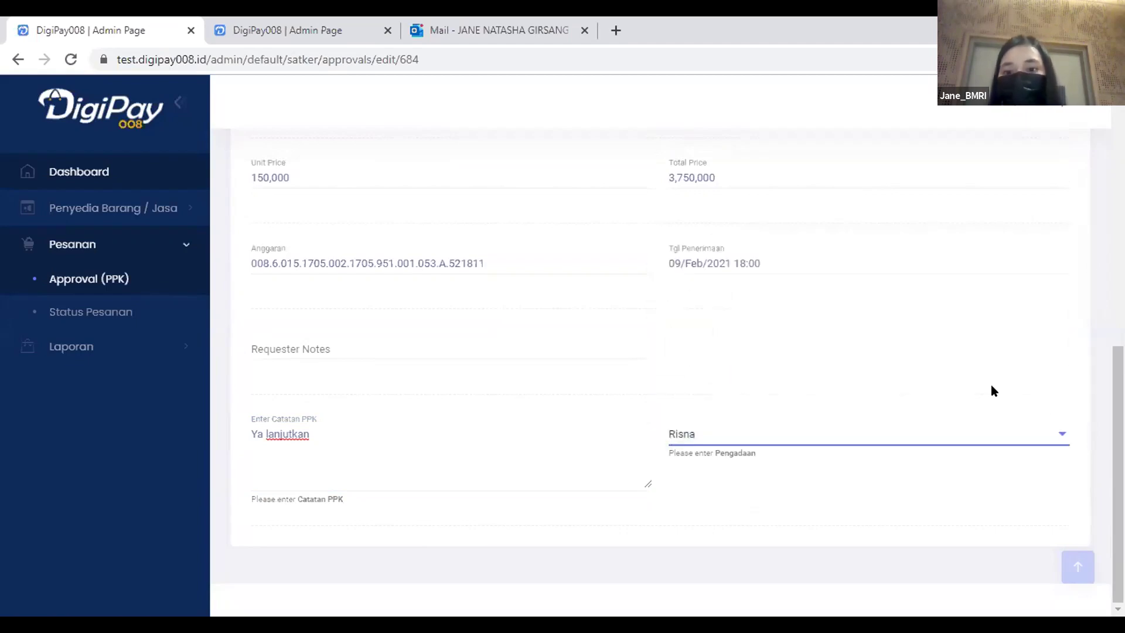
Verify Risna stays assigned for Pengadaan, then approve the Prasmanan Indonesiaku order.
scroll(1118, 469, "up", 2)
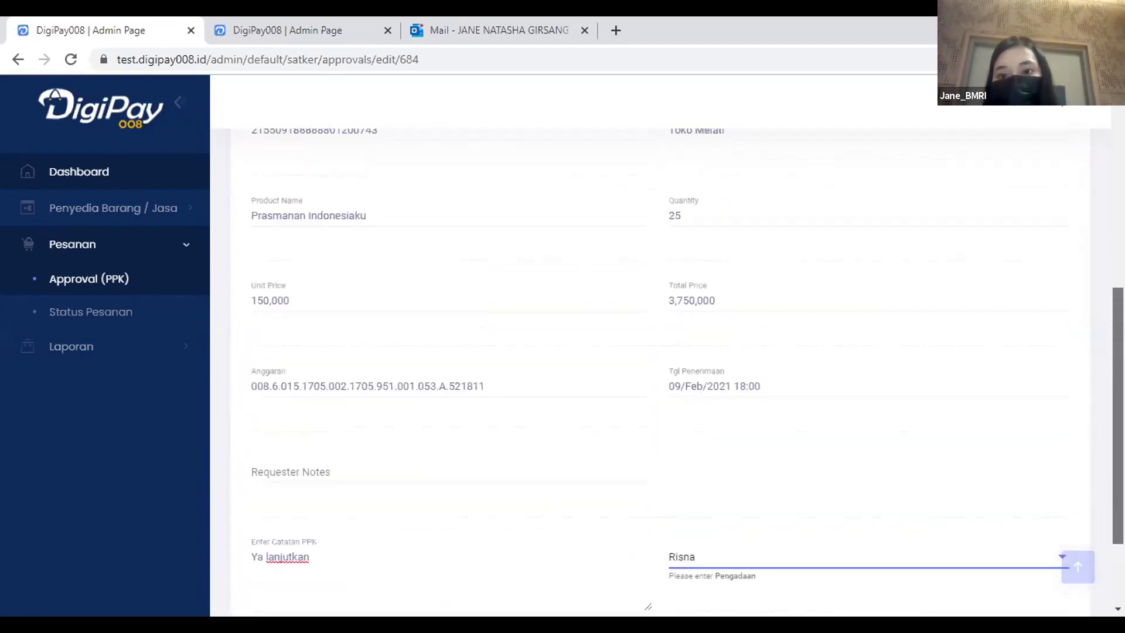
scroll(650, 351, "up", 5)
scroll(650, 352, "down", 7)
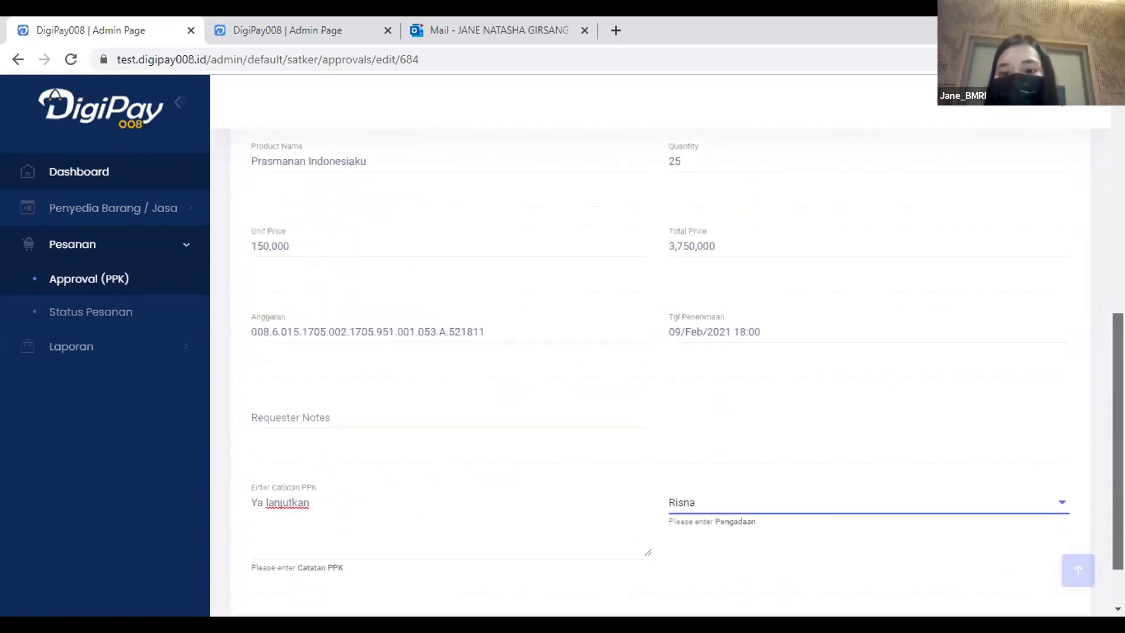
scroll(650, 351, "down", 1)
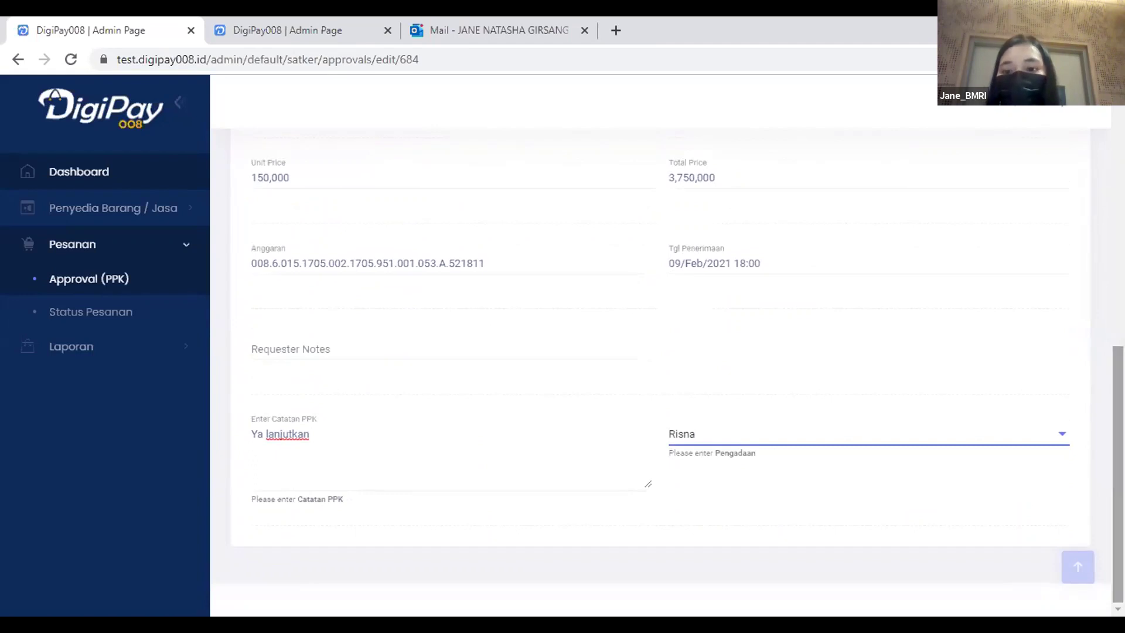
left_click(1034, 445)
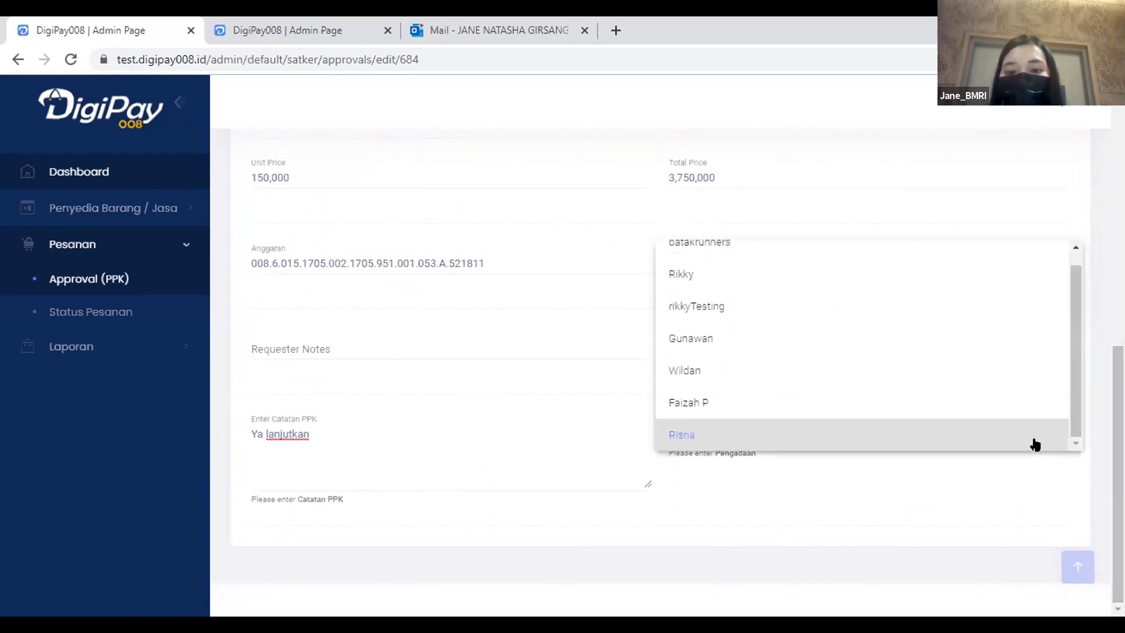
left_click_drag(1072, 393, 1081, 372)
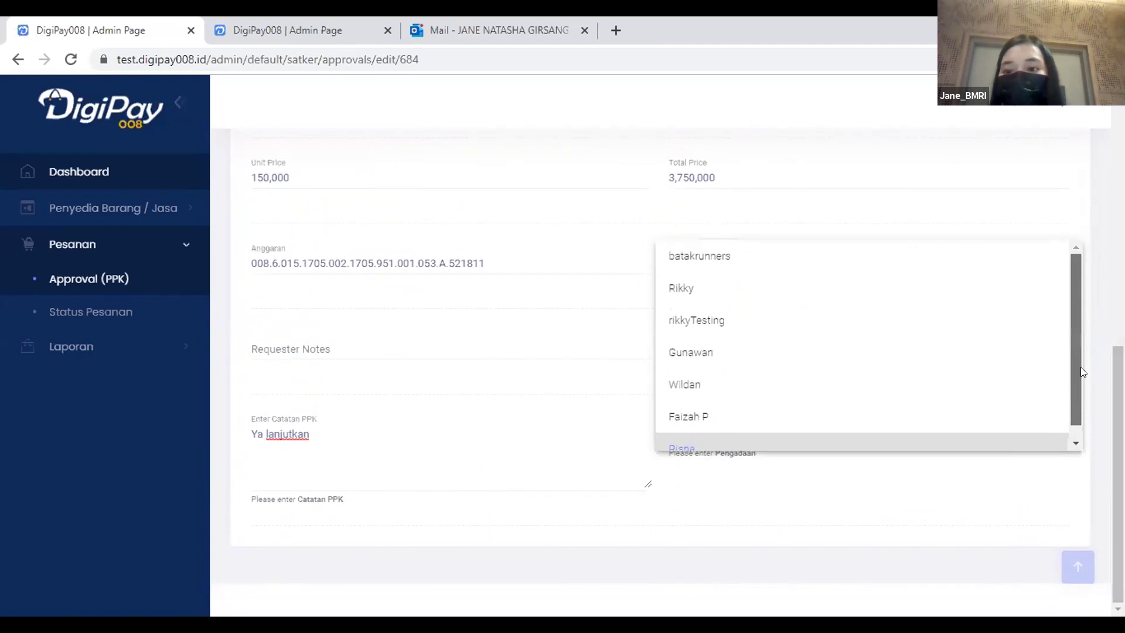
scroll(1078, 390, "down", 1)
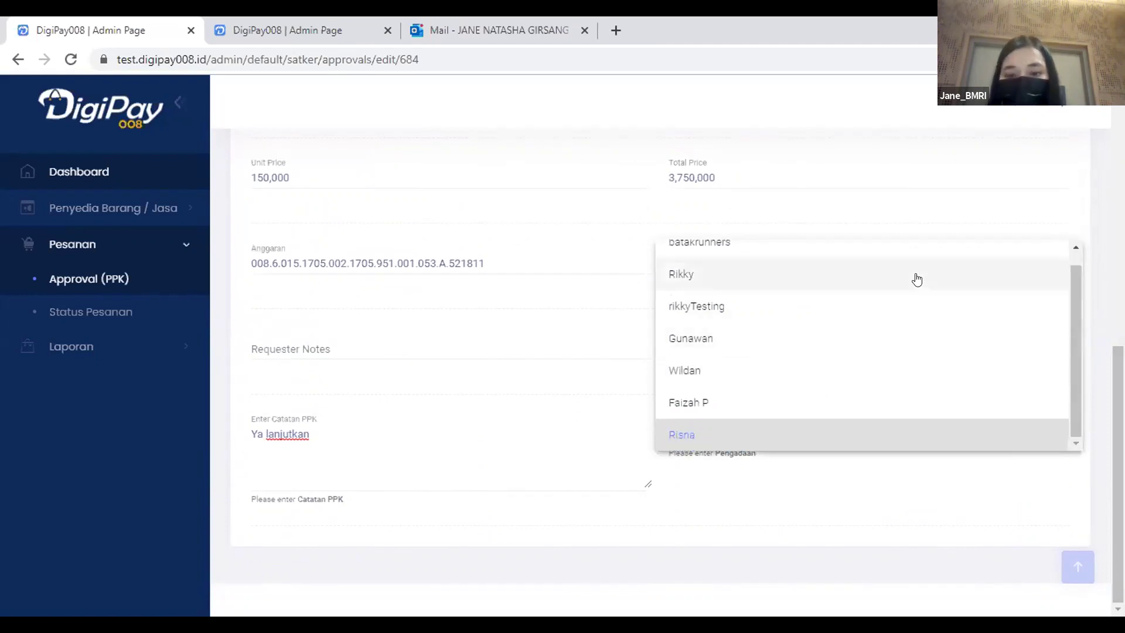
scroll(916, 287, "up", 1)
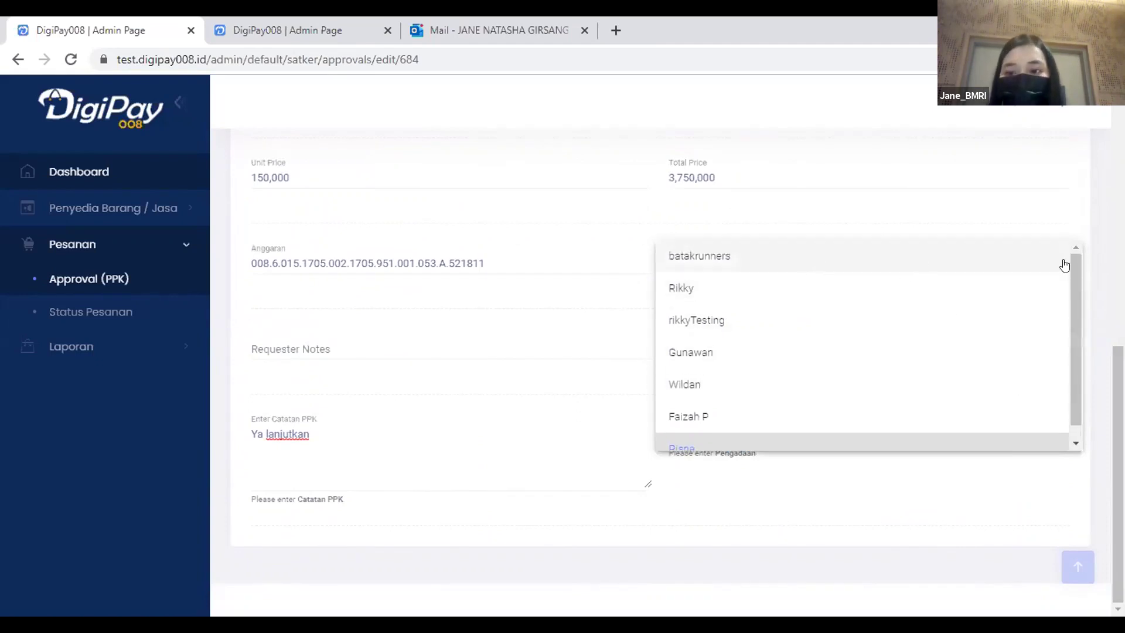
left_click(1101, 370)
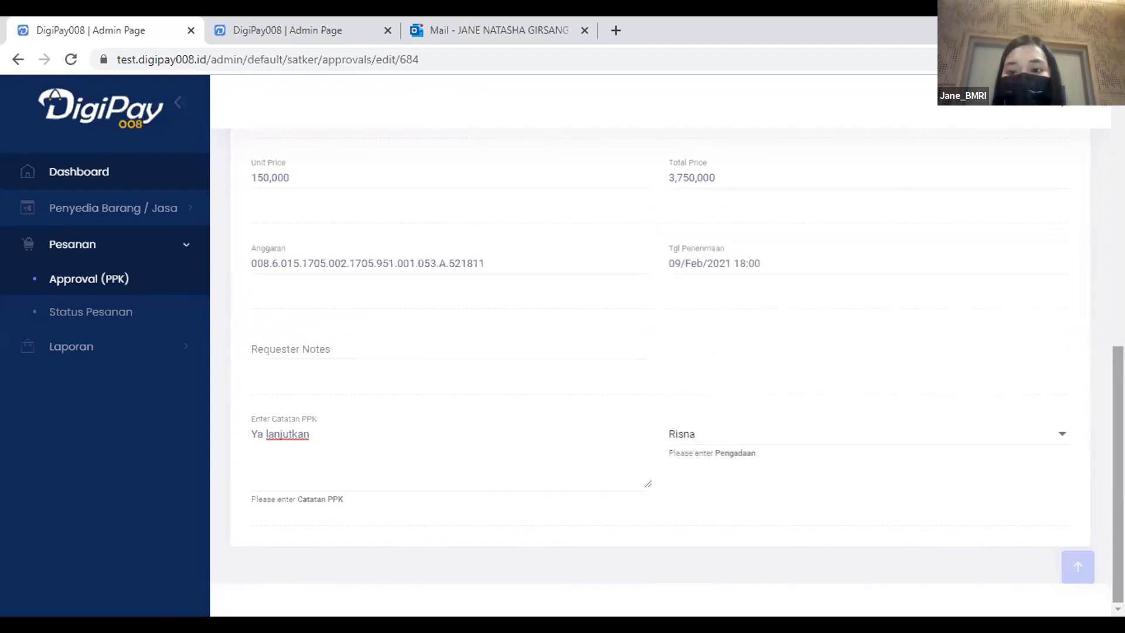
scroll(1101, 370, "up", 2)
scroll(668, 352, "up", 6)
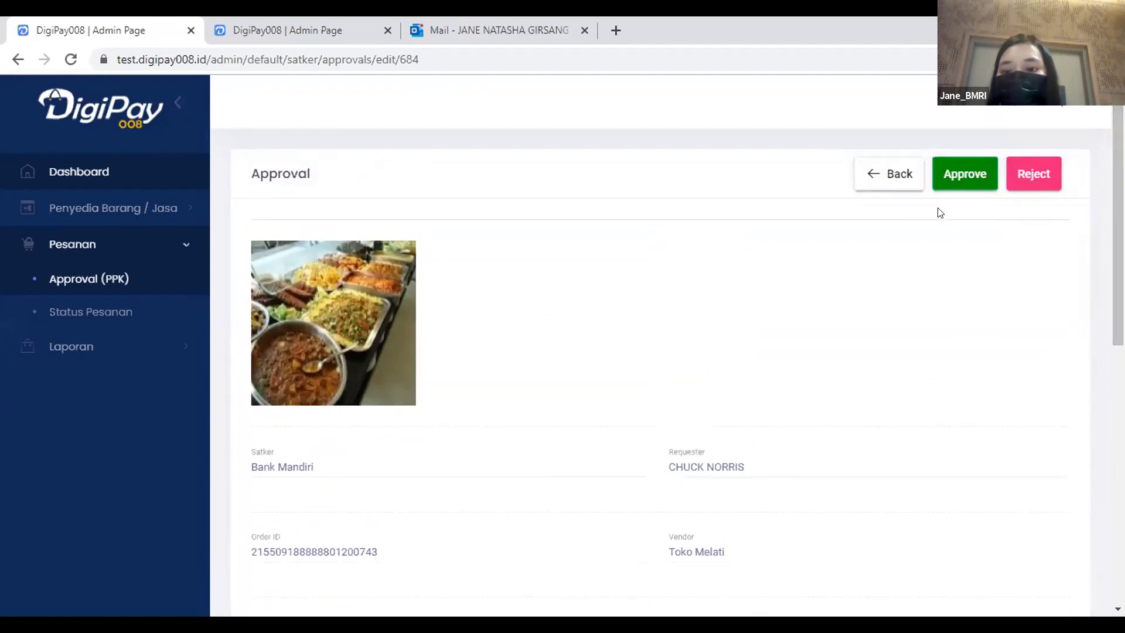
left_click(959, 171)
Process the Prasmanan approval, then open the bantex order (20 units at 32,500, totalling 650,000).
left_click(680, 410)
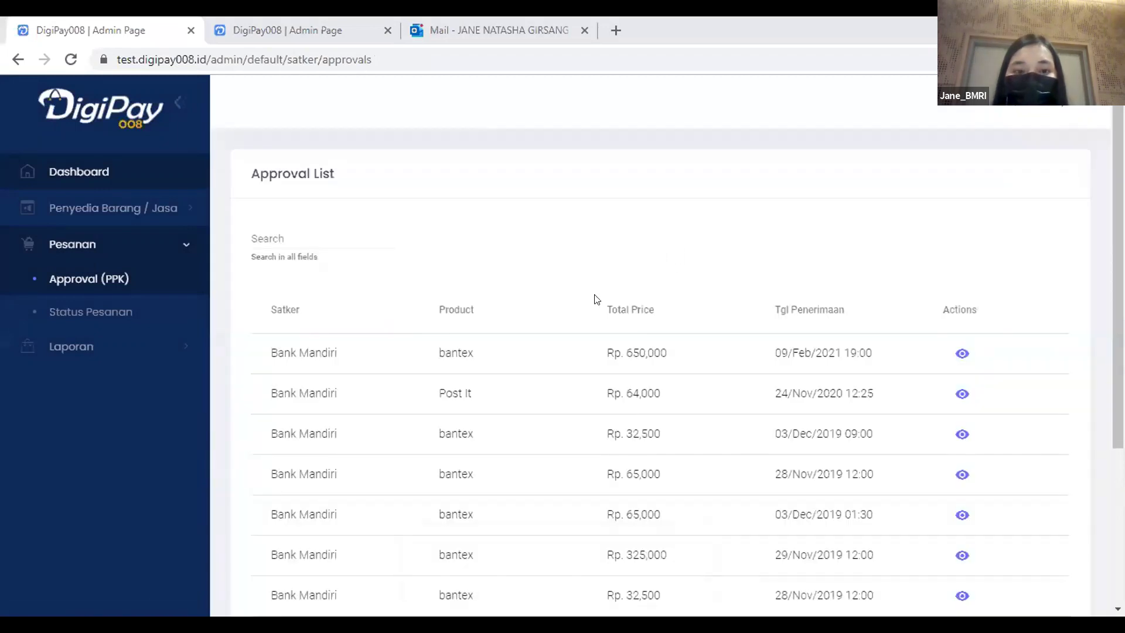
left_click(955, 354)
scroll(863, 260, "down", 5)
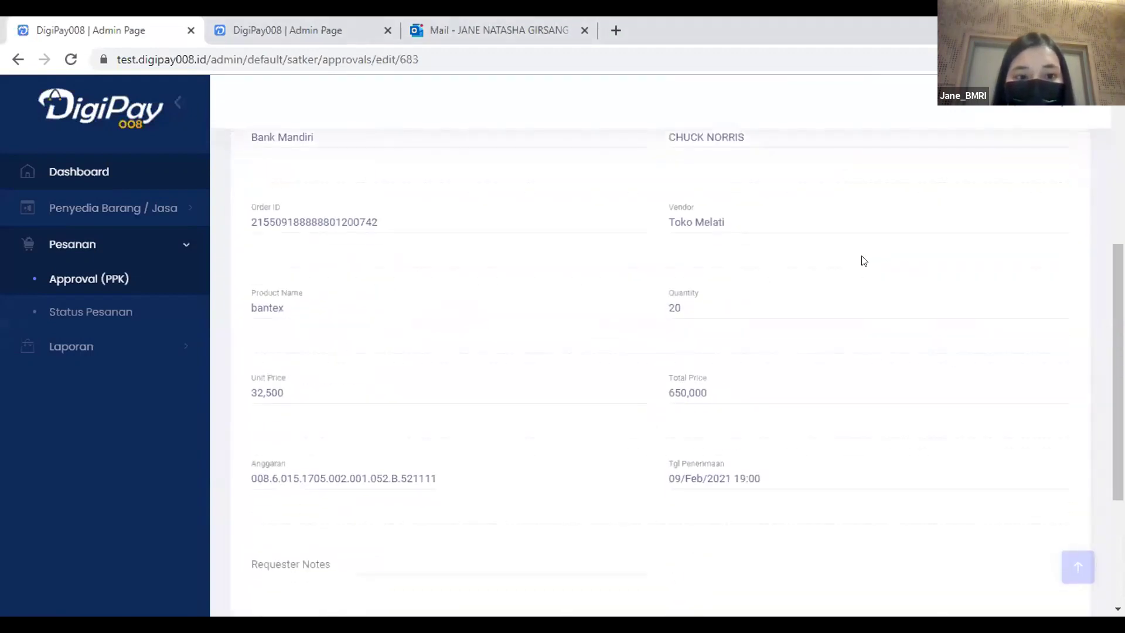
scroll(772, 300, "down", 4)
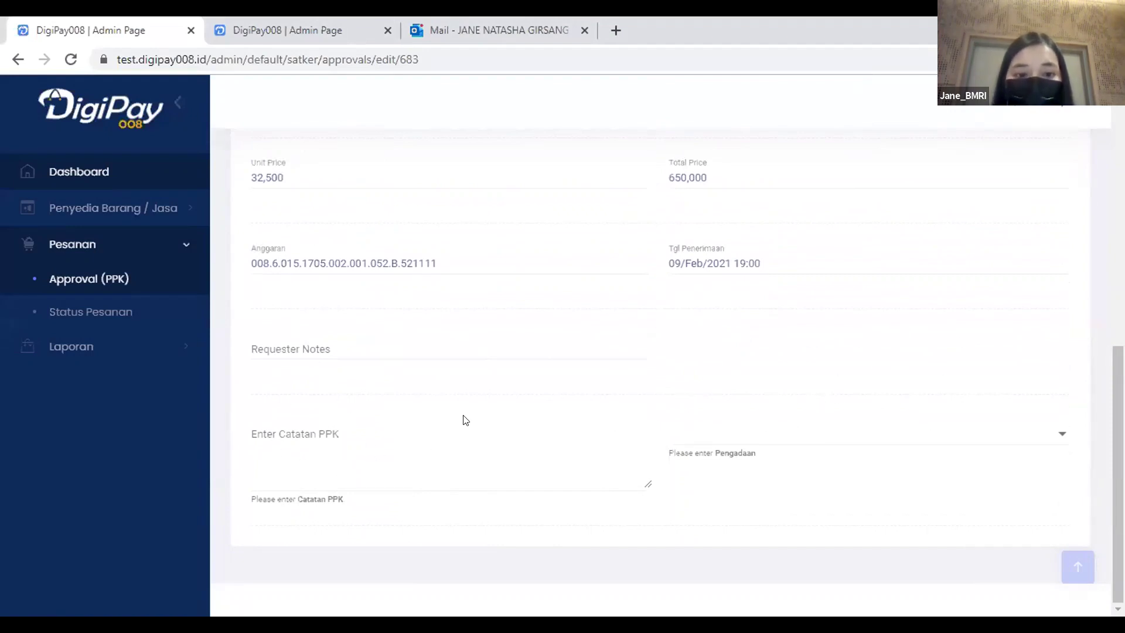
scroll(715, 372, "up", 10)
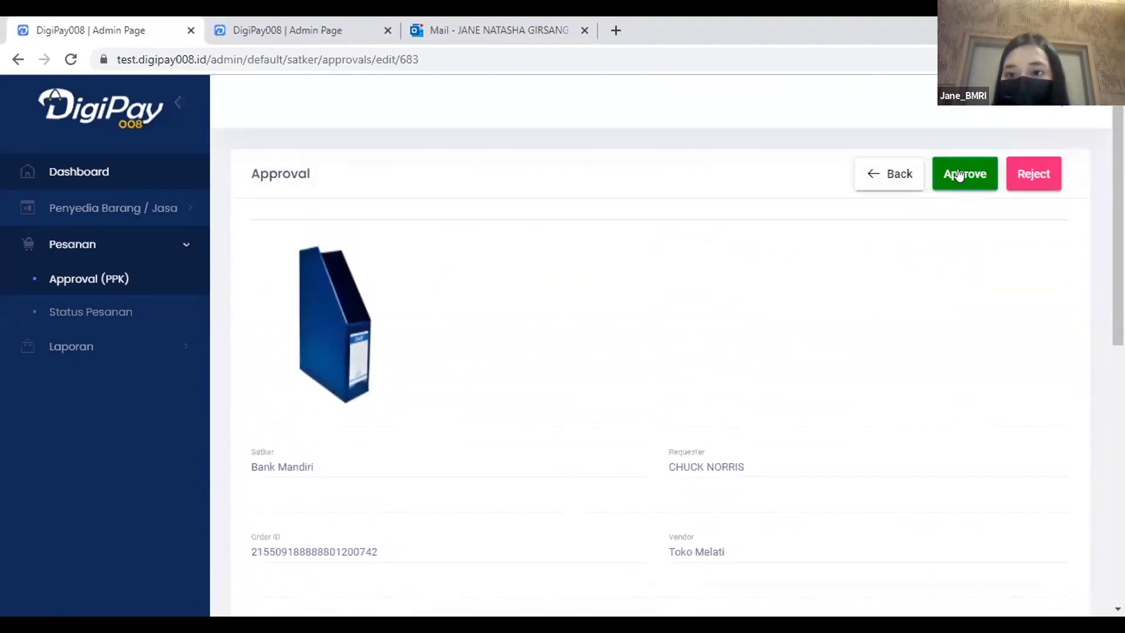
Approve and process the bantex order with PPK note 'Ya lanjutkan' and Risna for Pengadaan.
left_click(956, 172)
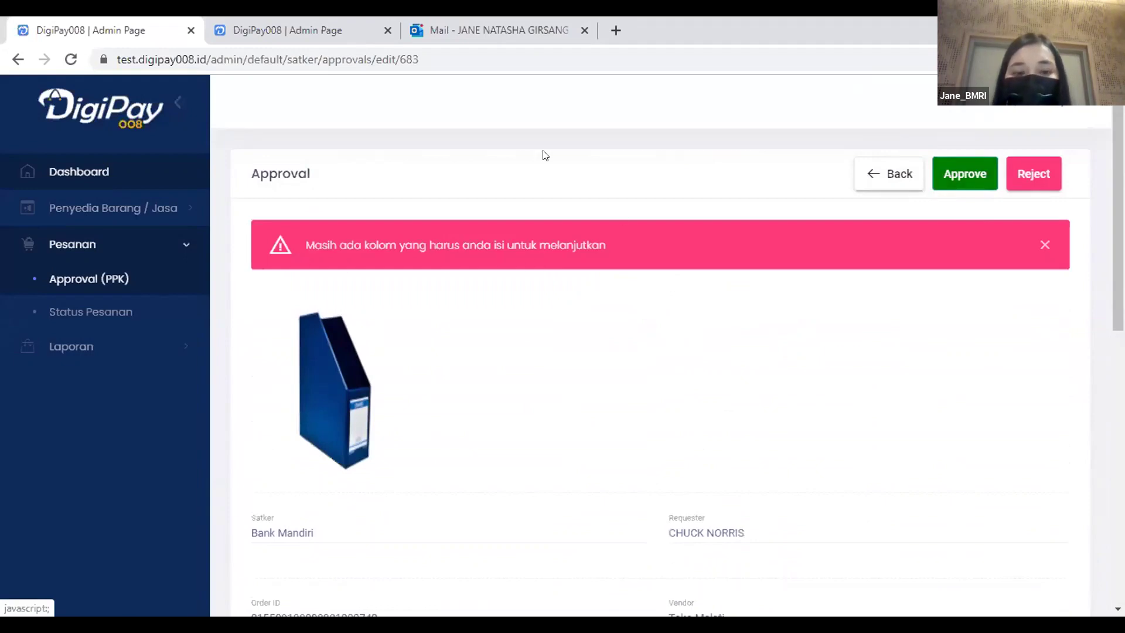
scroll(545, 246, "down", 10)
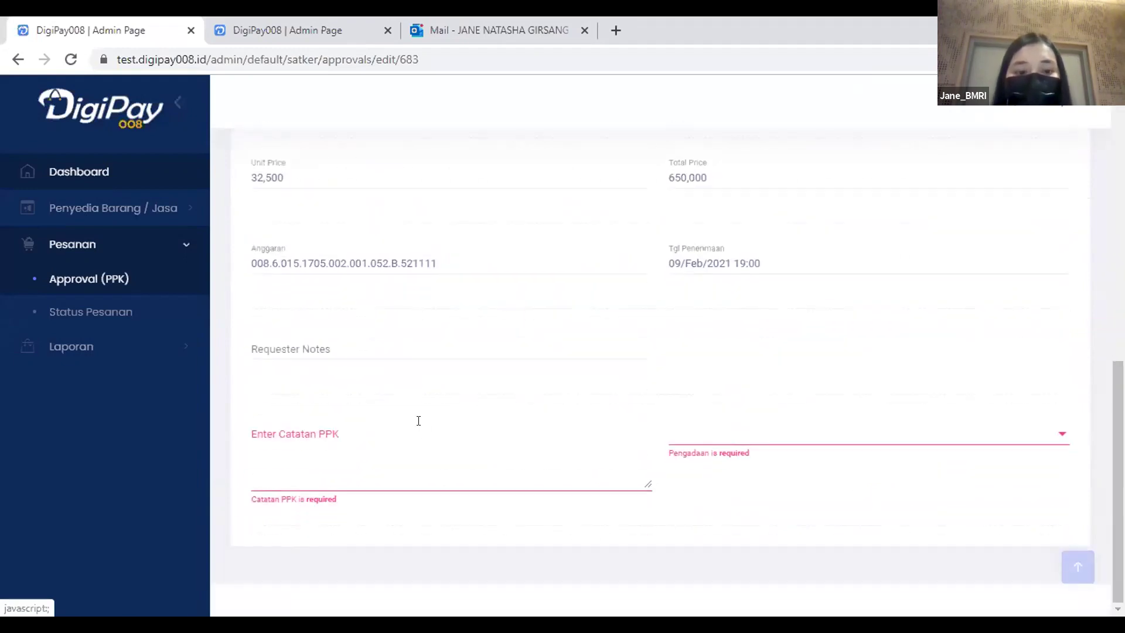
left_click(303, 452)
type("Ya lanjutkan")
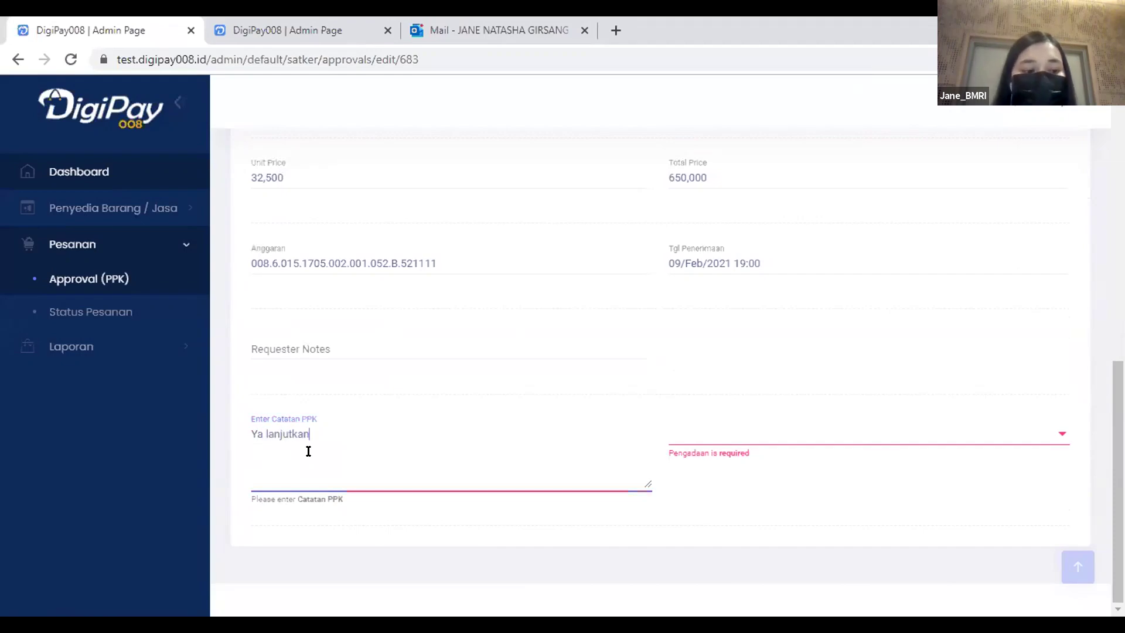
left_click(803, 437)
left_click(730, 423)
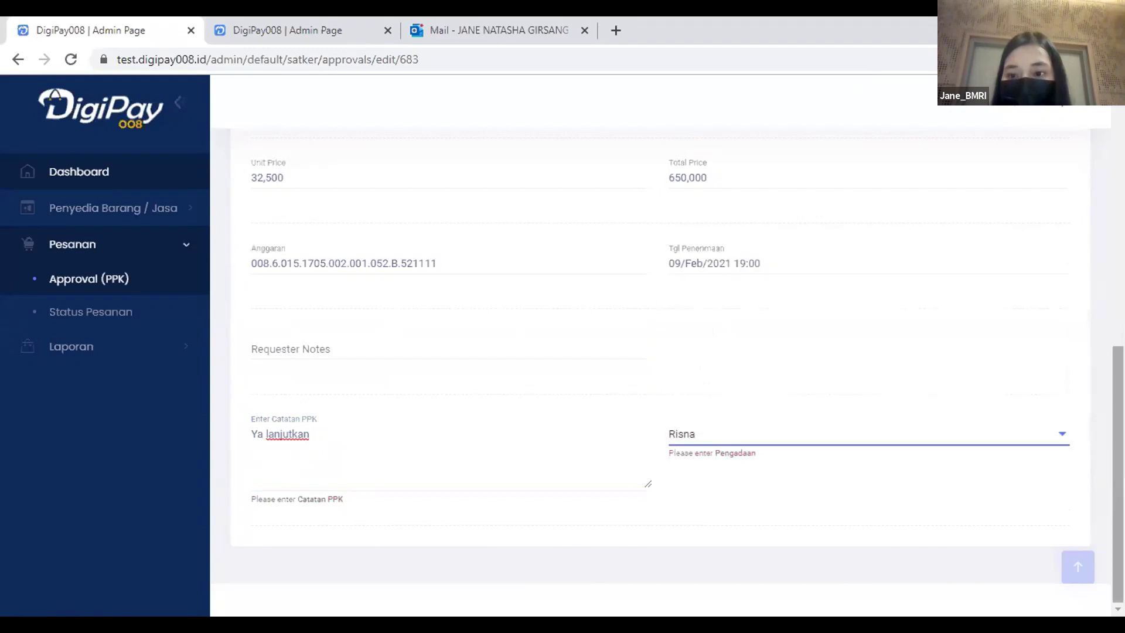
scroll(820, 351, "up", 10)
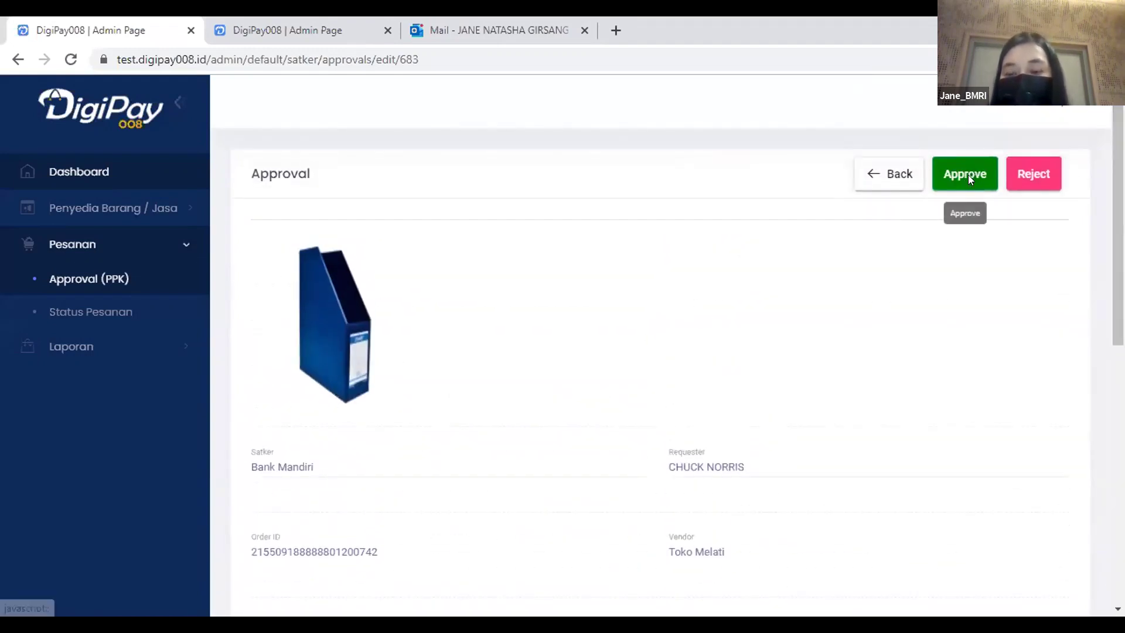
left_click(968, 175)
left_click(683, 412)
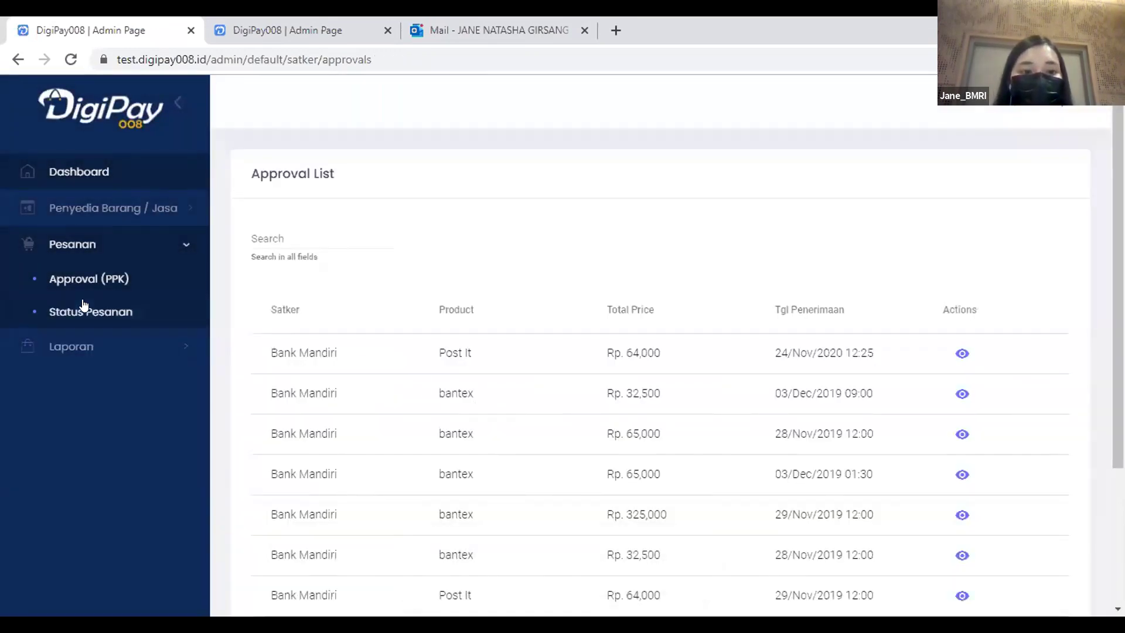
Check the Status Pesanan list, then sign out of the admin account.
left_click(83, 306)
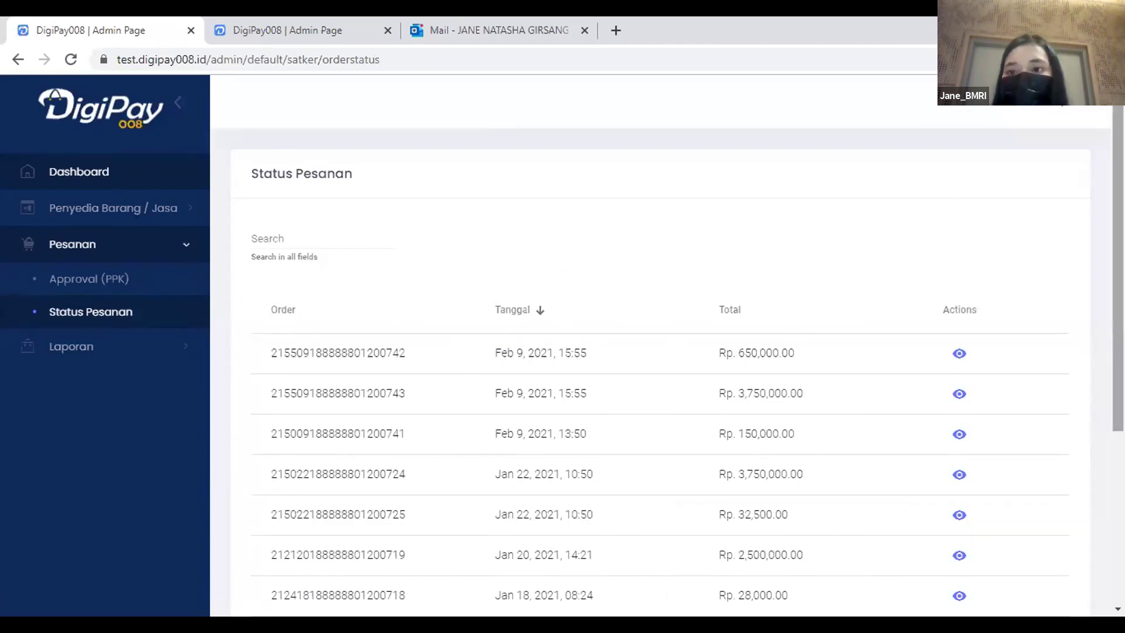
left_click(1070, 112)
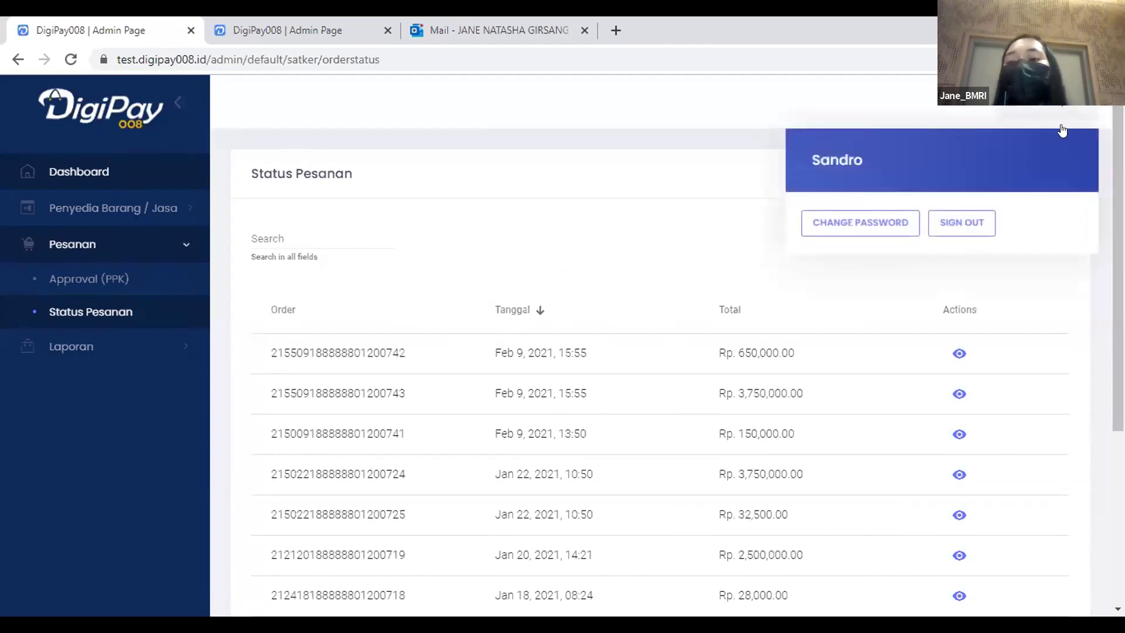
left_click(971, 223)
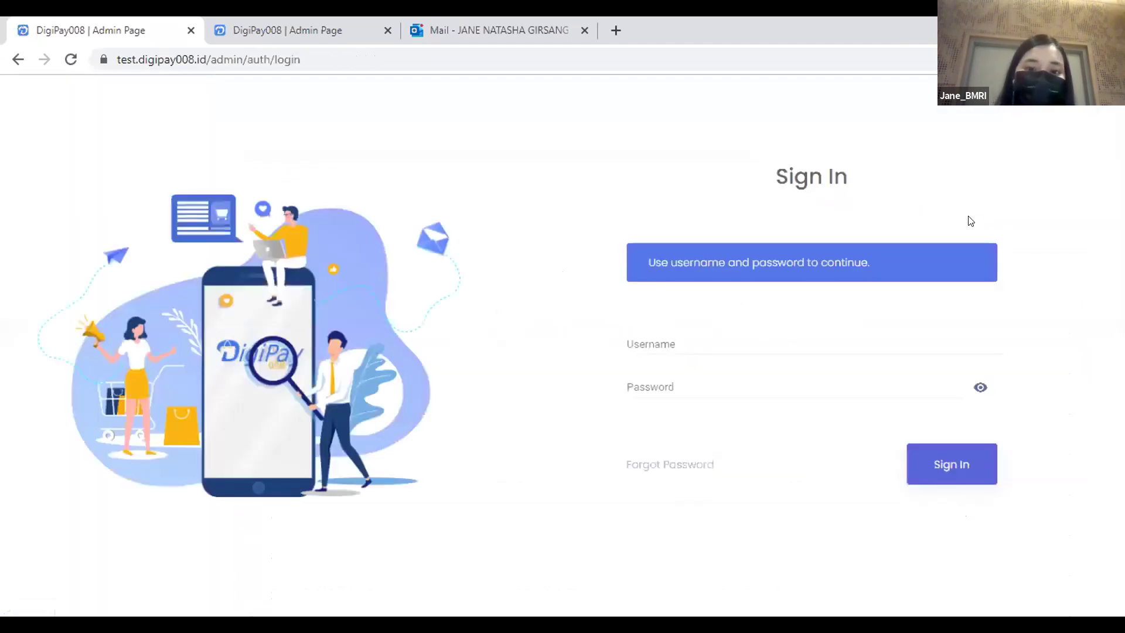
Sign in with the saved account from the username autofill and expand Pesanan in the sidebar.
left_click(759, 343)
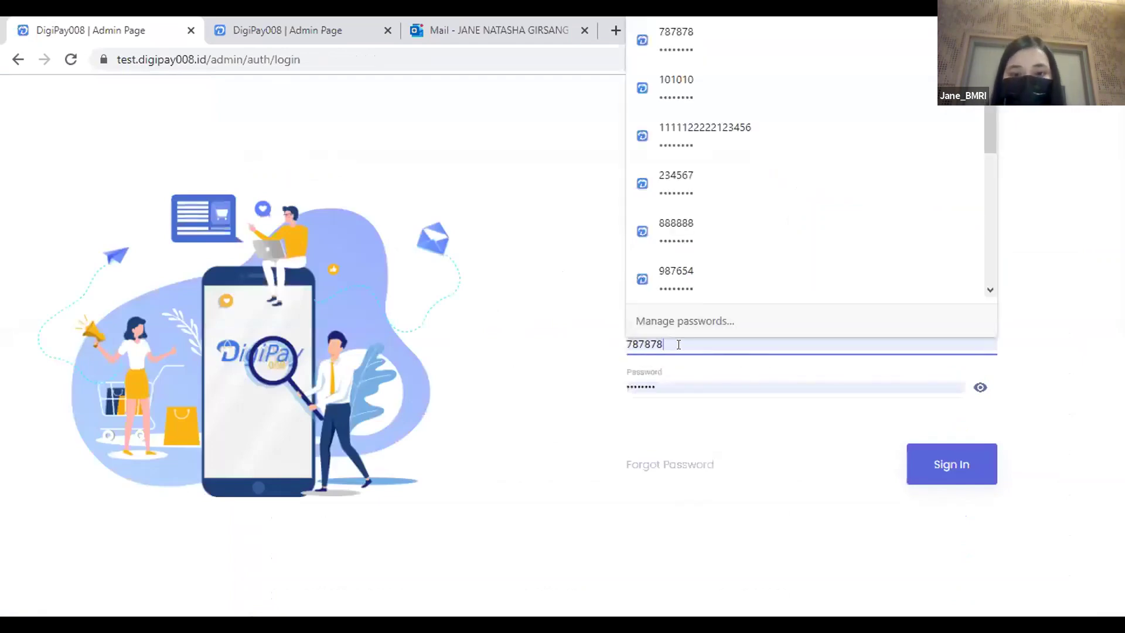
left_click_drag(678, 344, 602, 330)
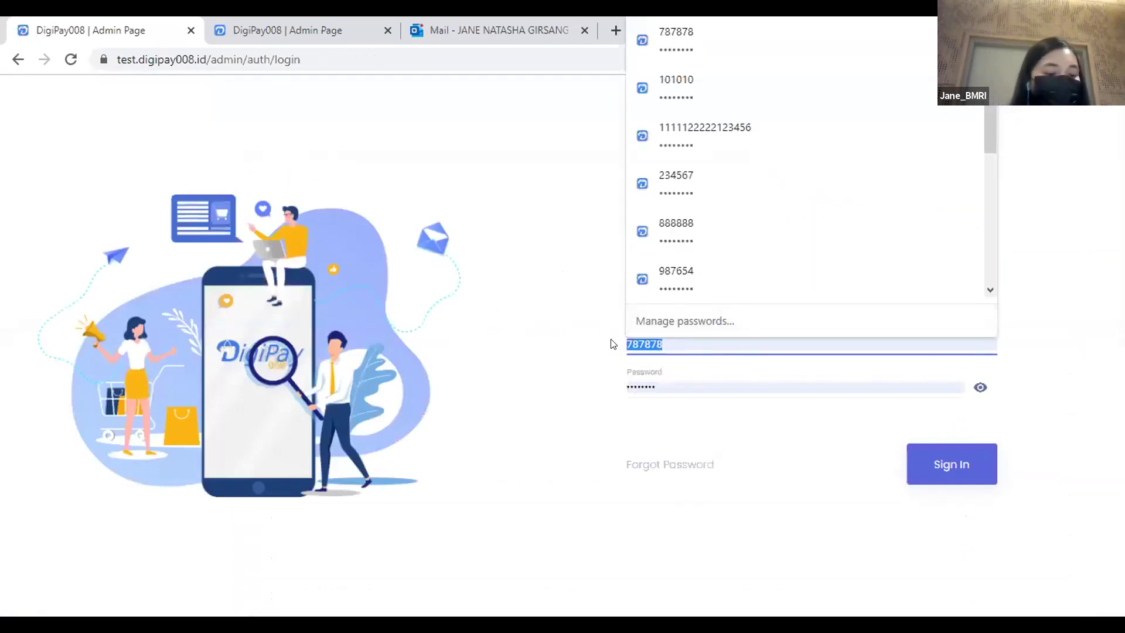
type("888")
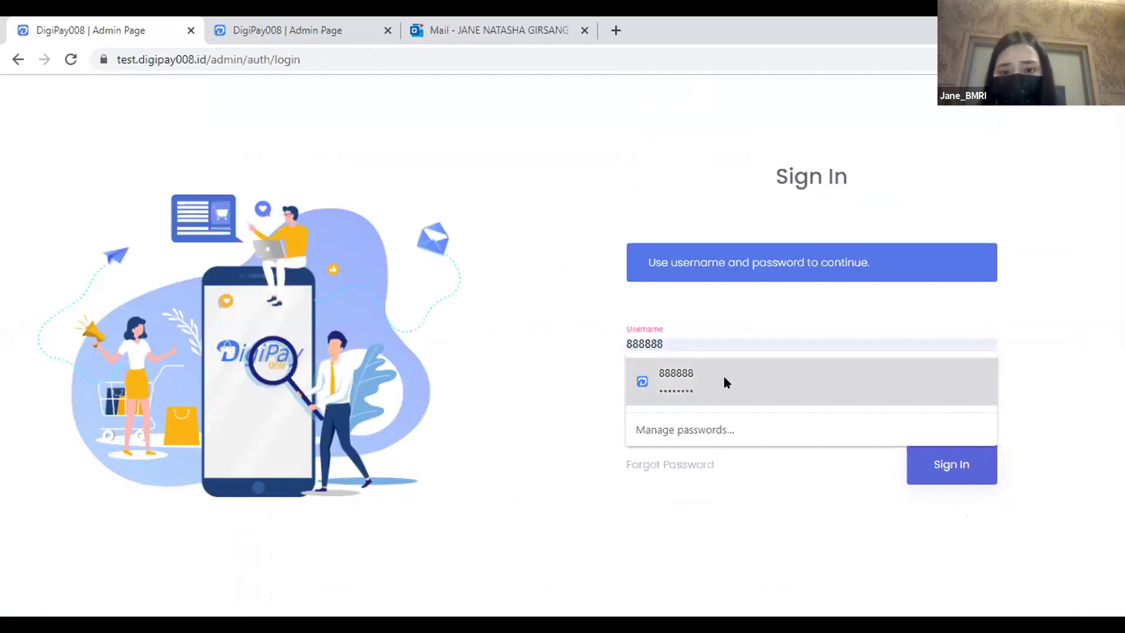
left_click(724, 378)
left_click(938, 456)
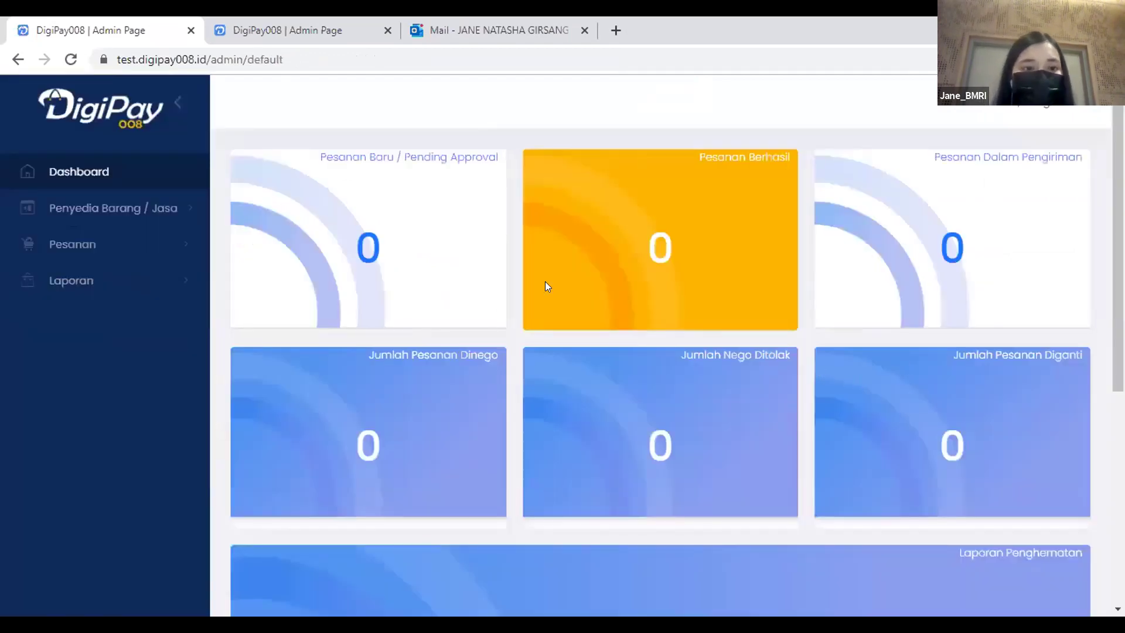
left_click(138, 246)
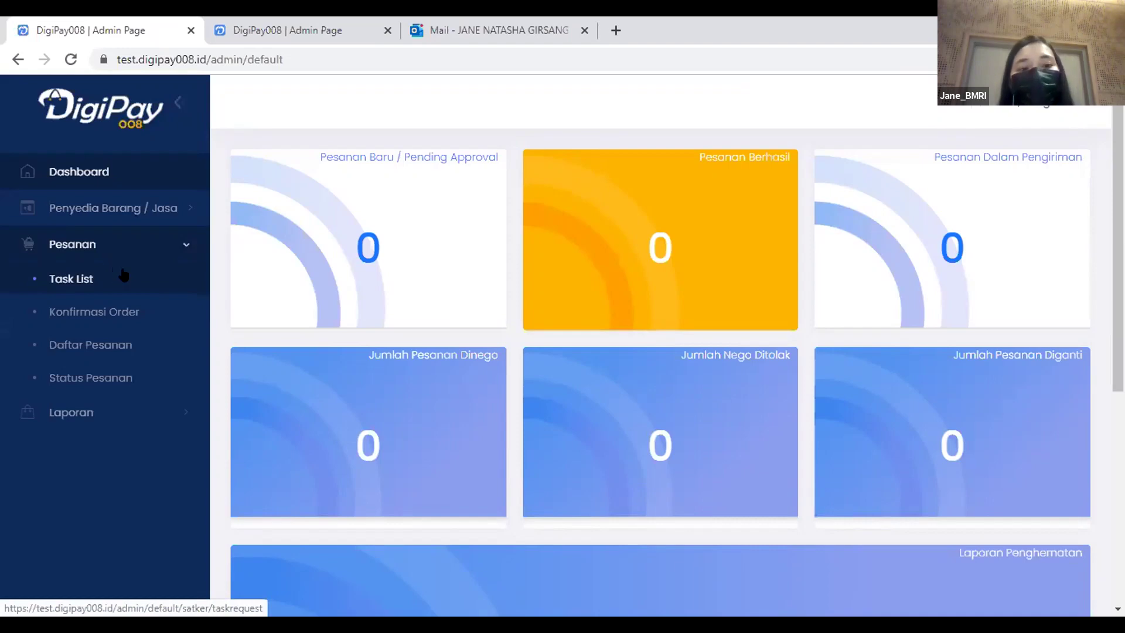
From Pesanan > Task List, open the Prasmanan Indonesiaku order and start its Konfirmasi Order.
left_click(71, 273)
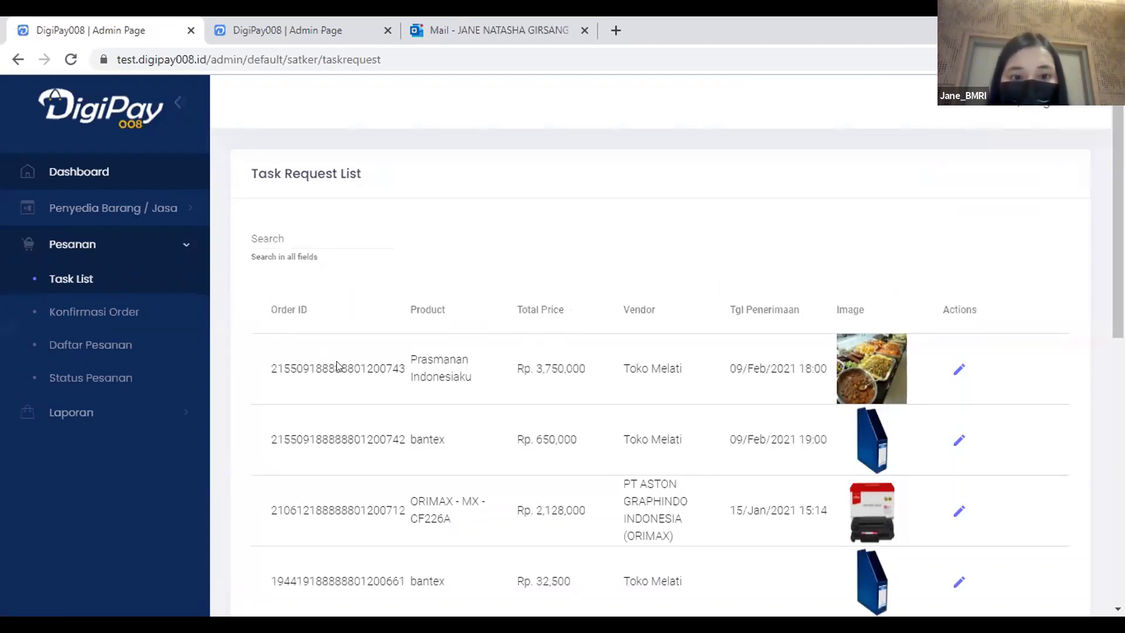
left_click(959, 369)
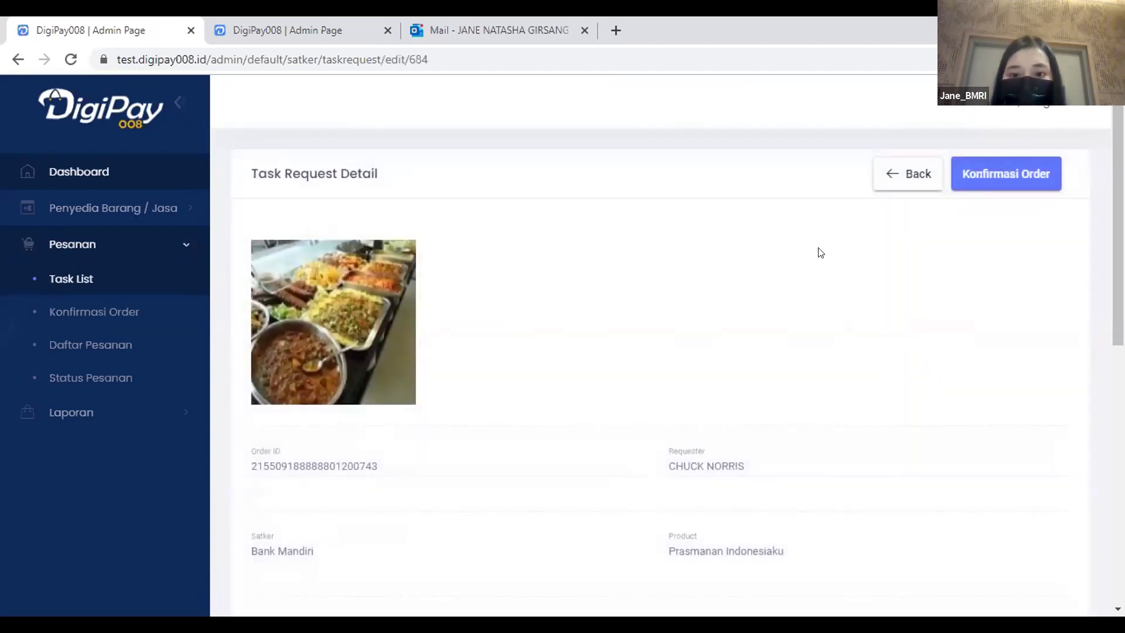
scroll(821, 253, "down", 10)
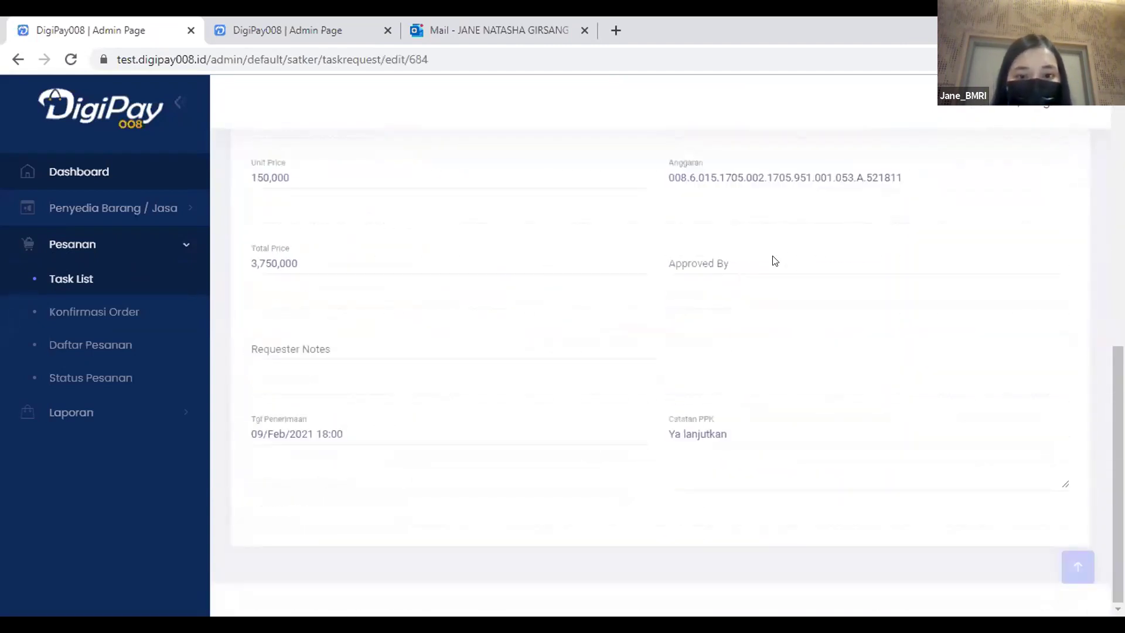
scroll(762, 281, "up", 10)
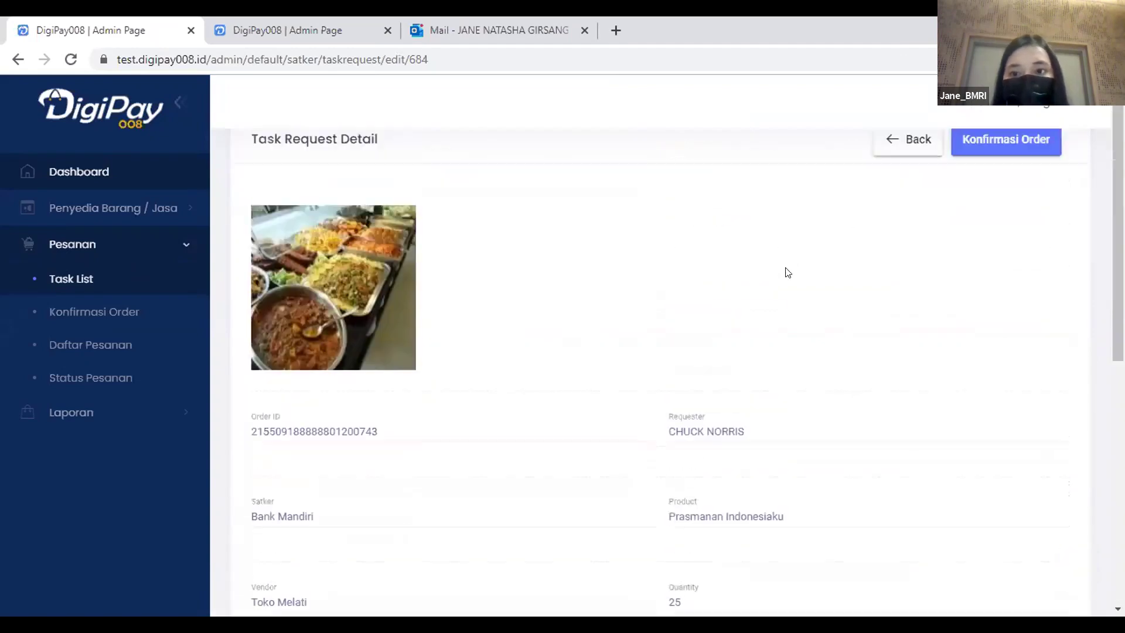
left_click(1007, 179)
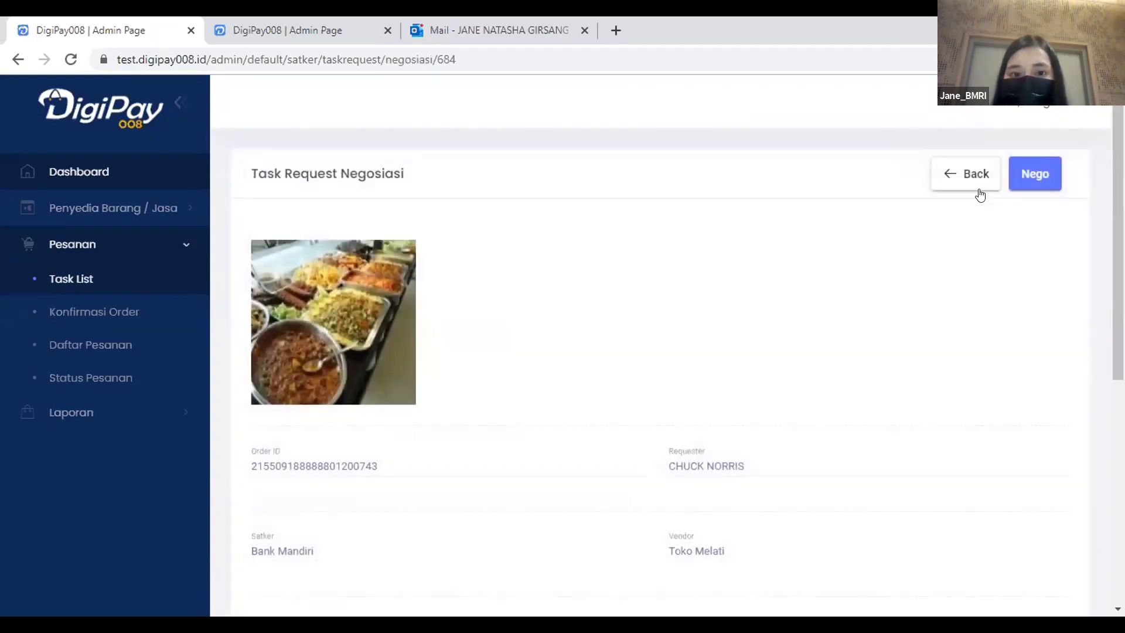
Enter 147,500 as the Nego Price Per Unit.
scroll(857, 265, "down", 7)
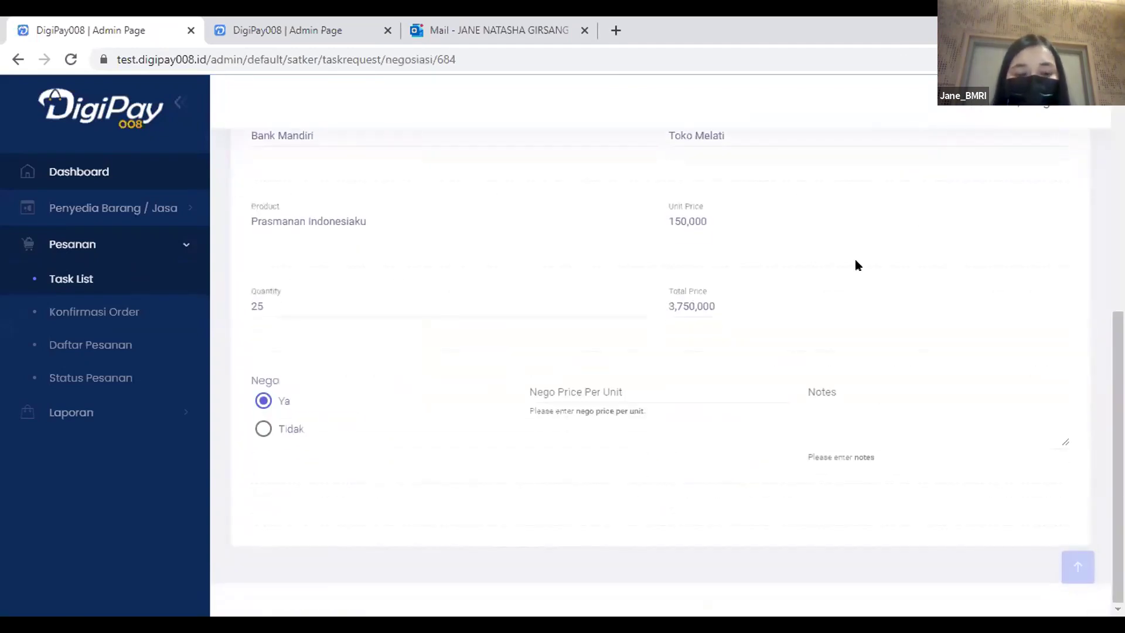
scroll(857, 264, "up", 6)
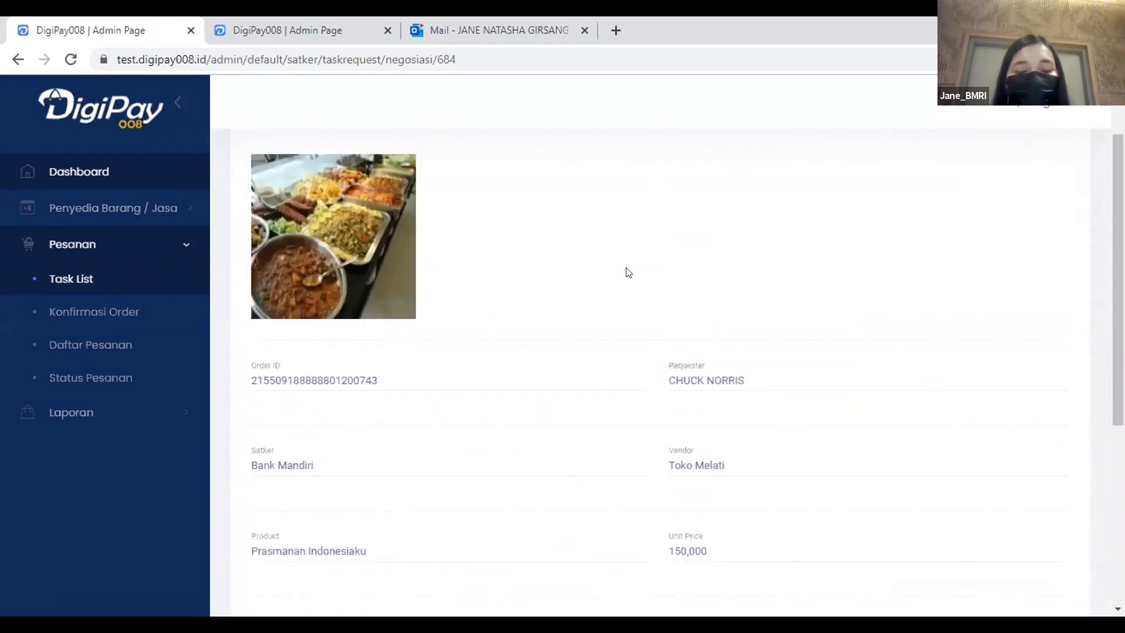
scroll(628, 272, "up", 2)
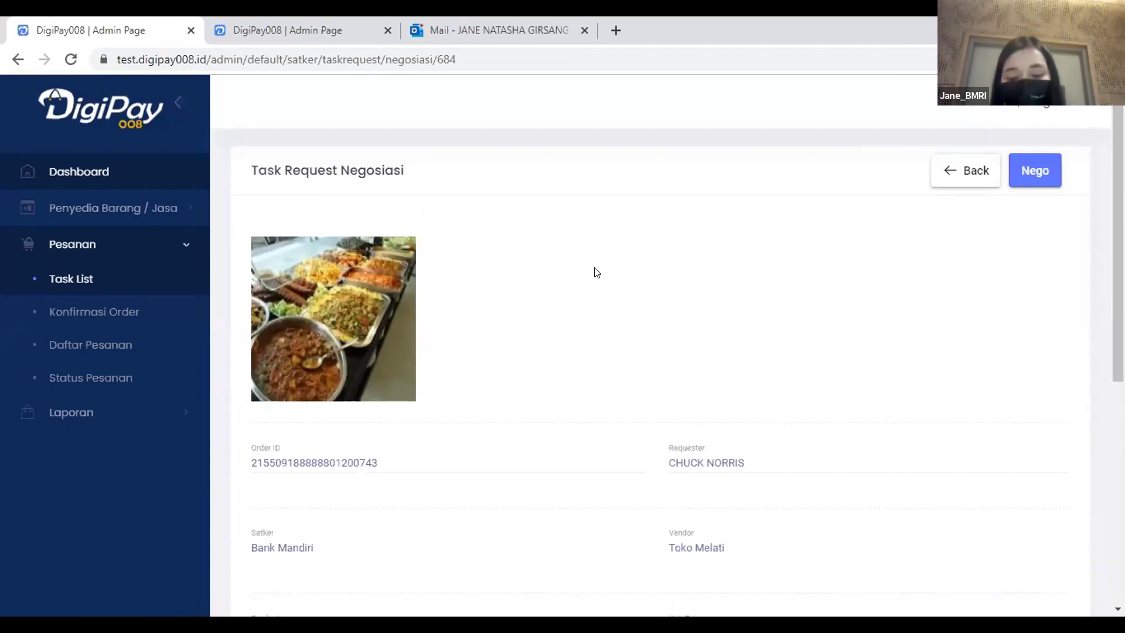
scroll(593, 267, "down", 5)
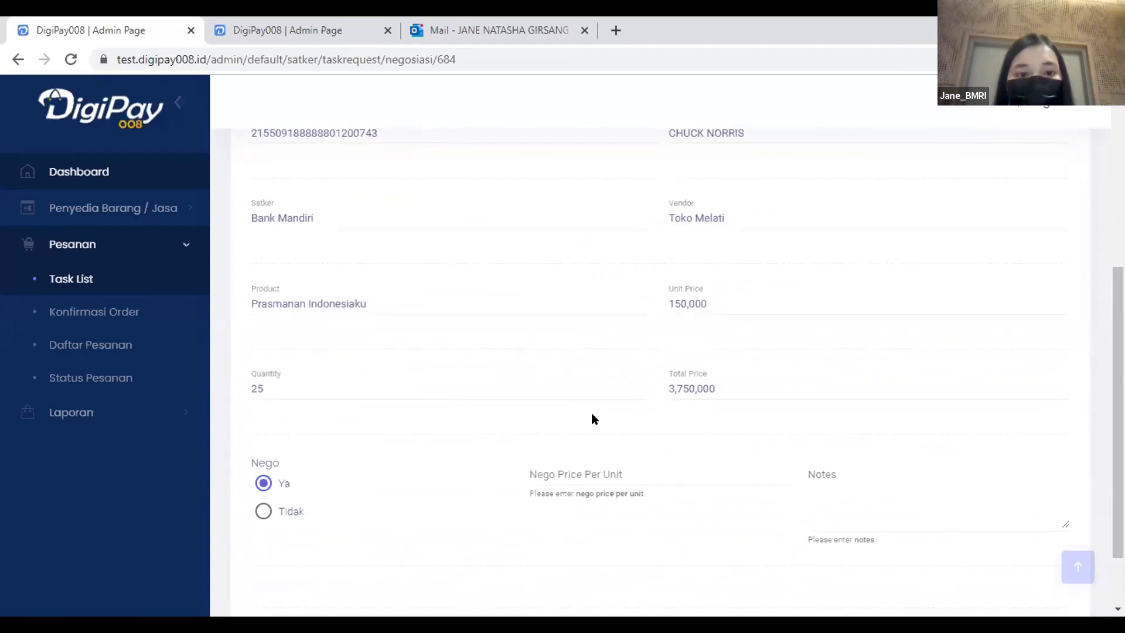
left_click(577, 470)
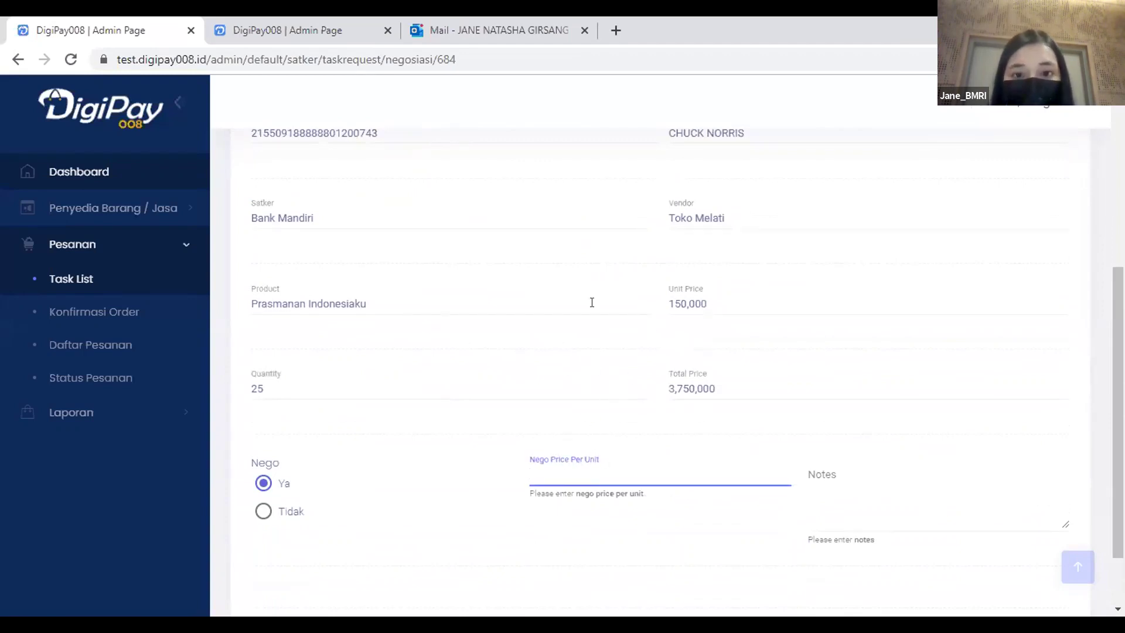
scroll(591, 302, "up", 2)
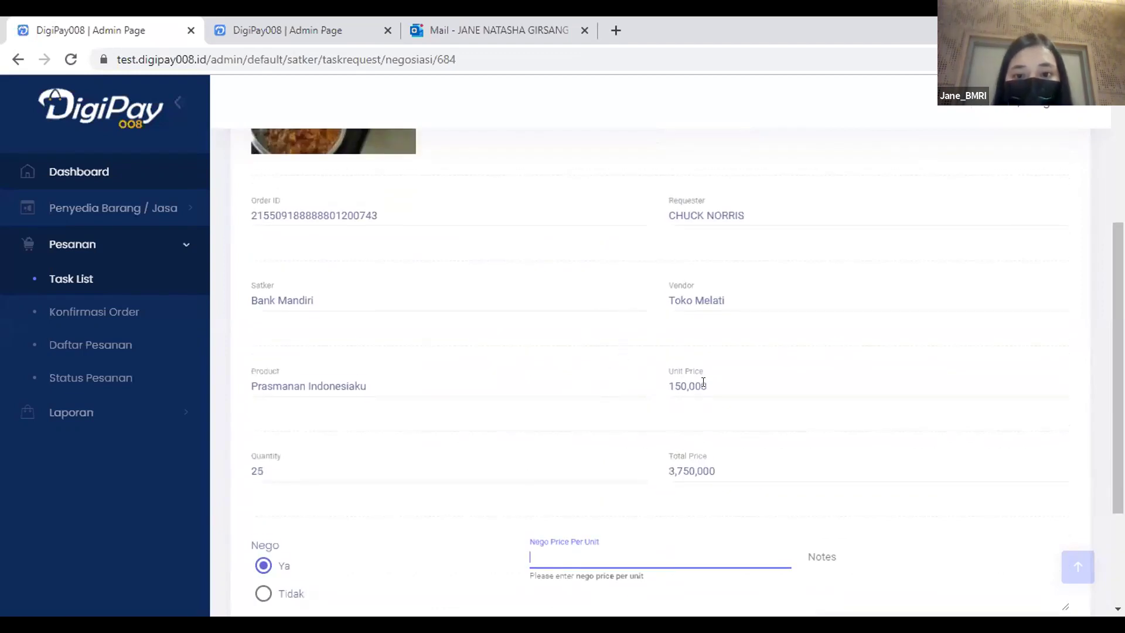
left_click(667, 407)
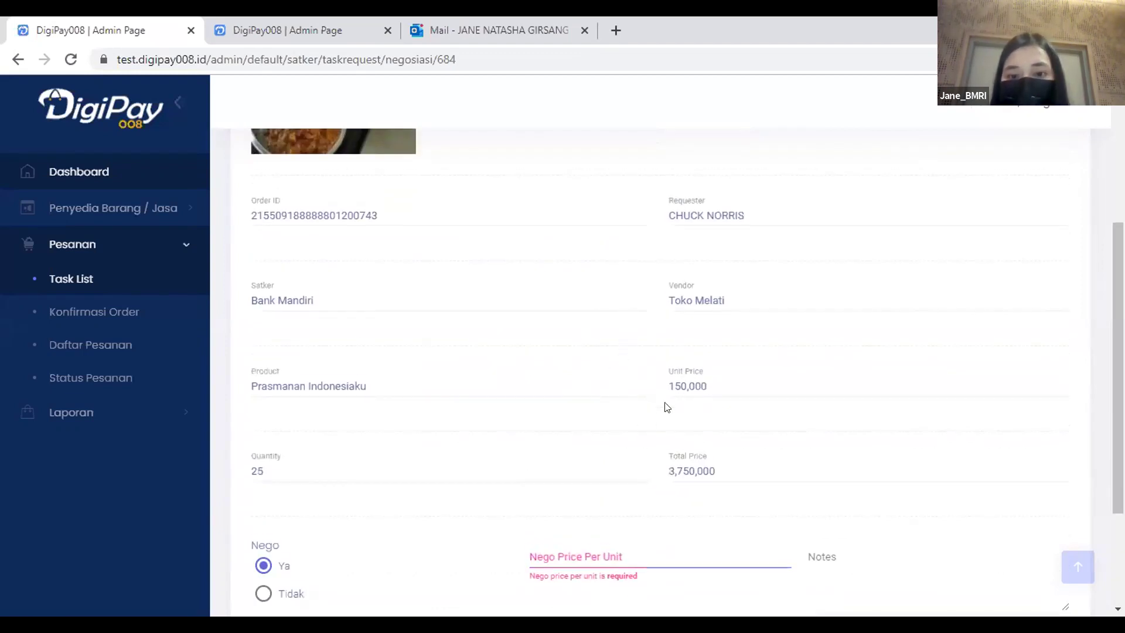
left_click(571, 563)
type("147")
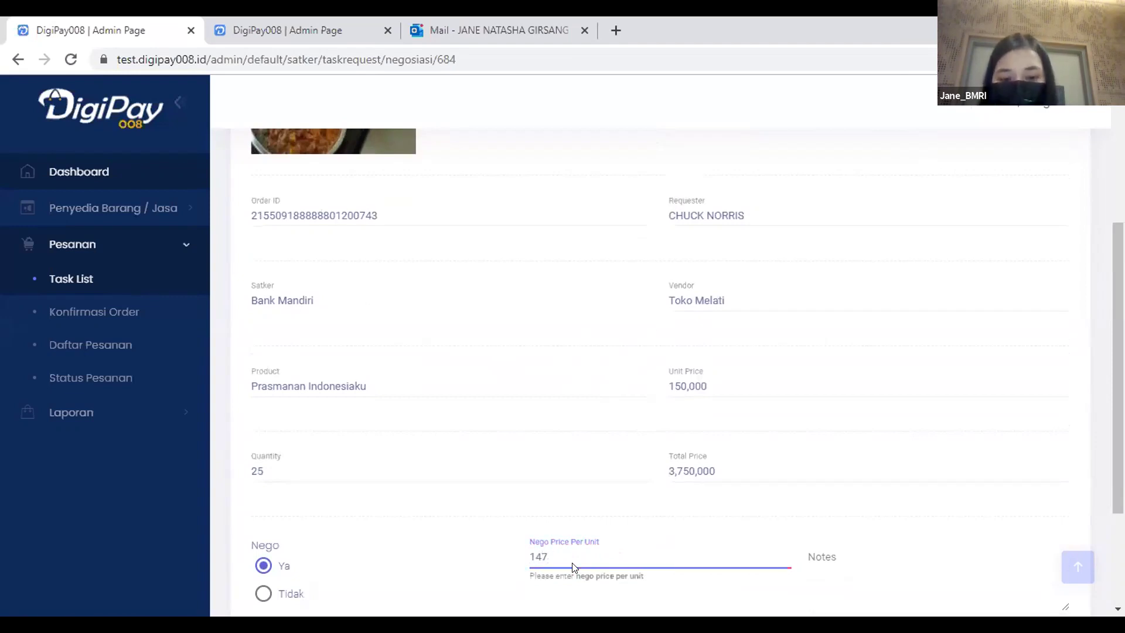
type(",500")
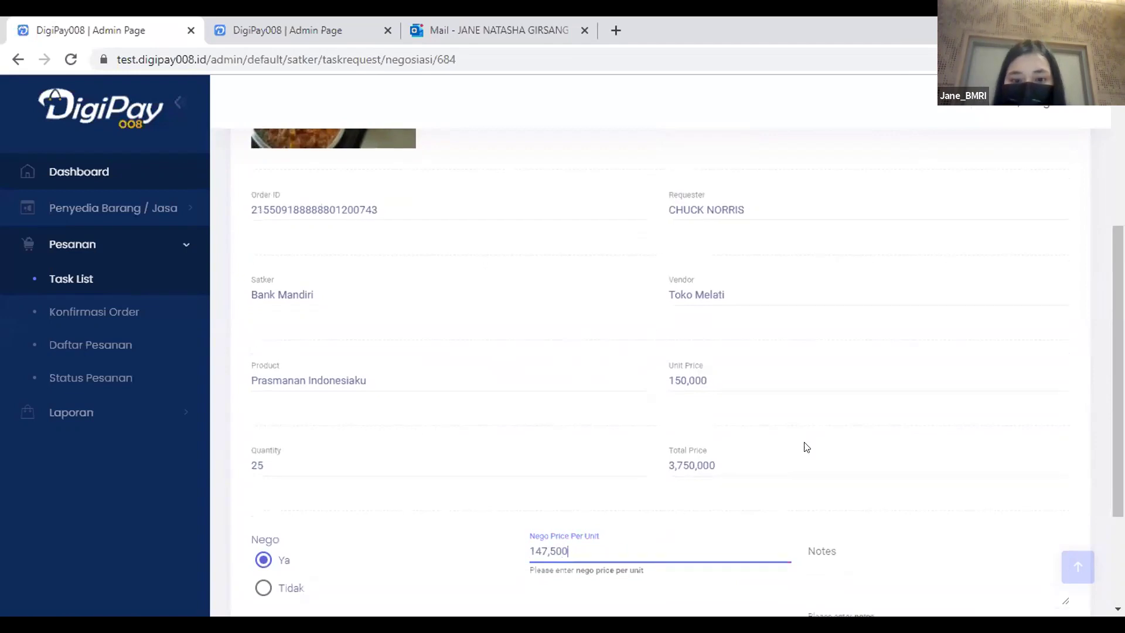
Add the note 'Mohon harganya bisa k…' asking for a lower price and submit the Nego.
scroll(814, 425, "down", 3)
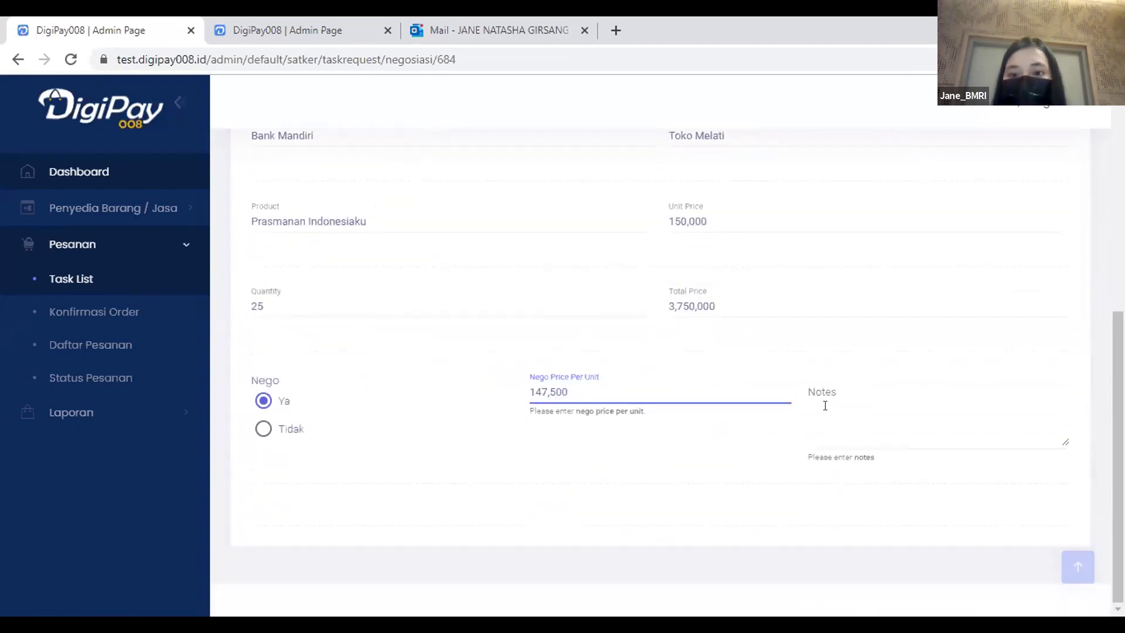
left_click(826, 400)
type("Mohon")
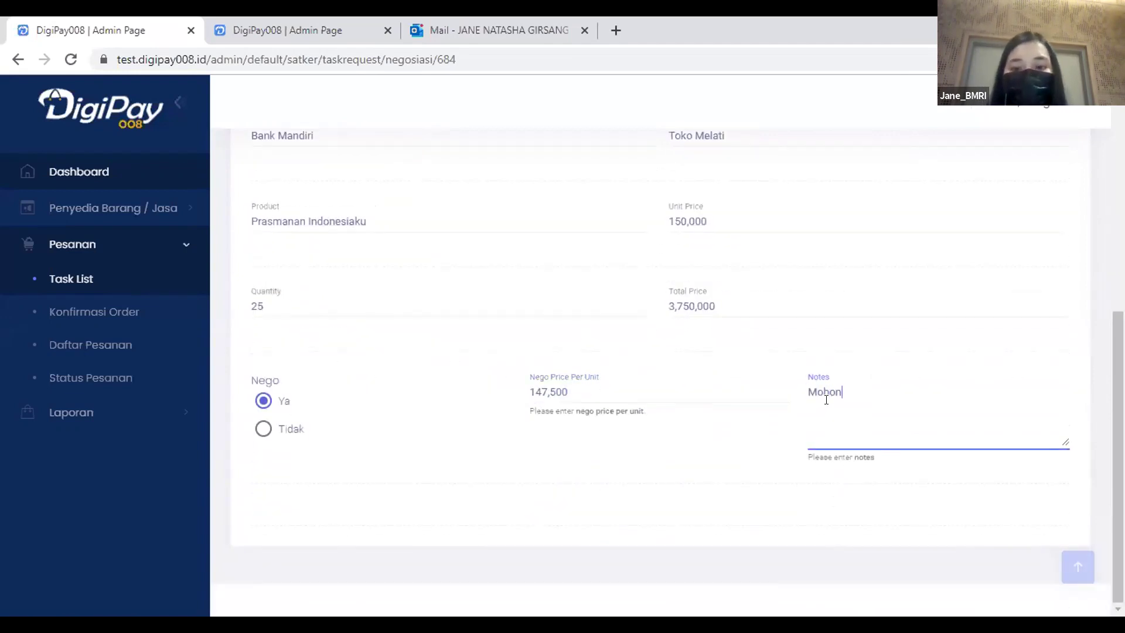
type(" harganya")
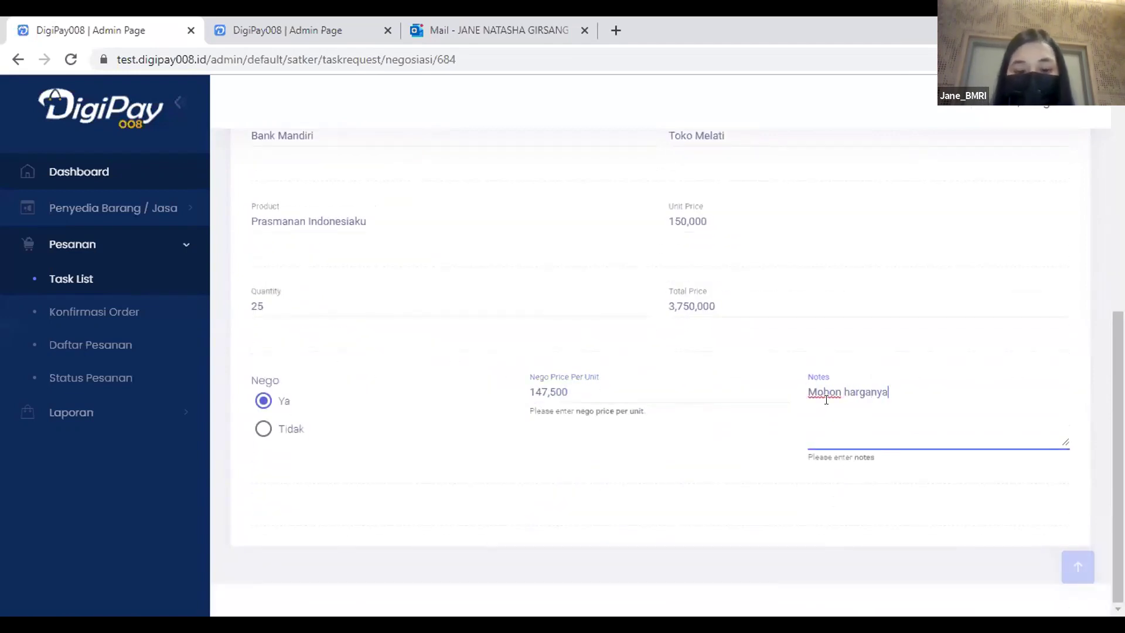
type(" bisa  kurang")
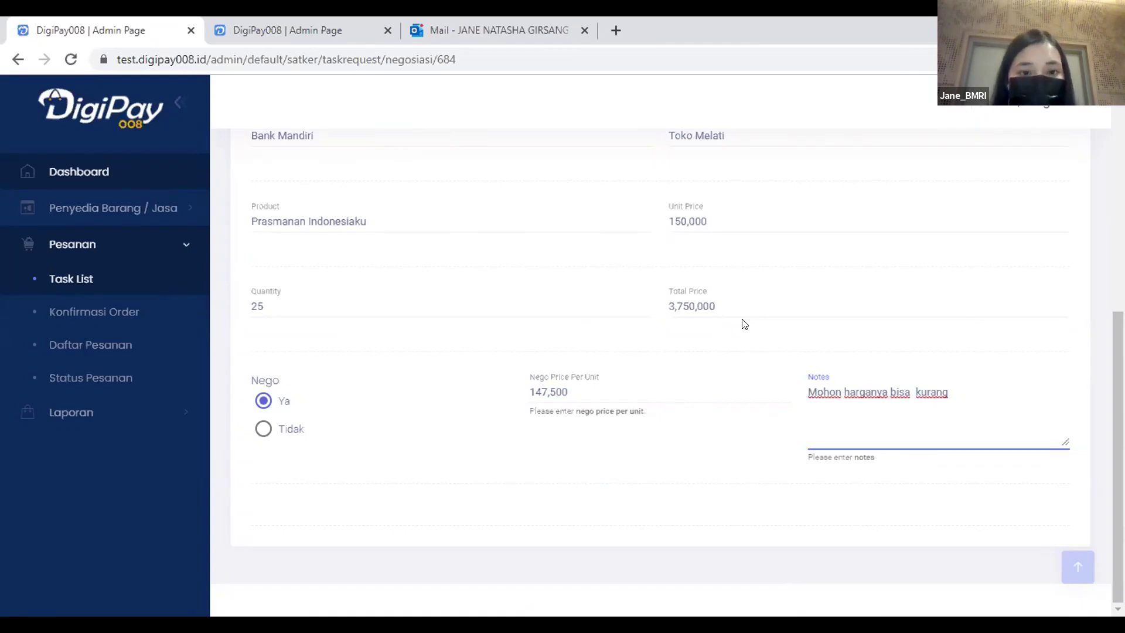
scroll(743, 320, "up", 7)
left_click(1030, 171)
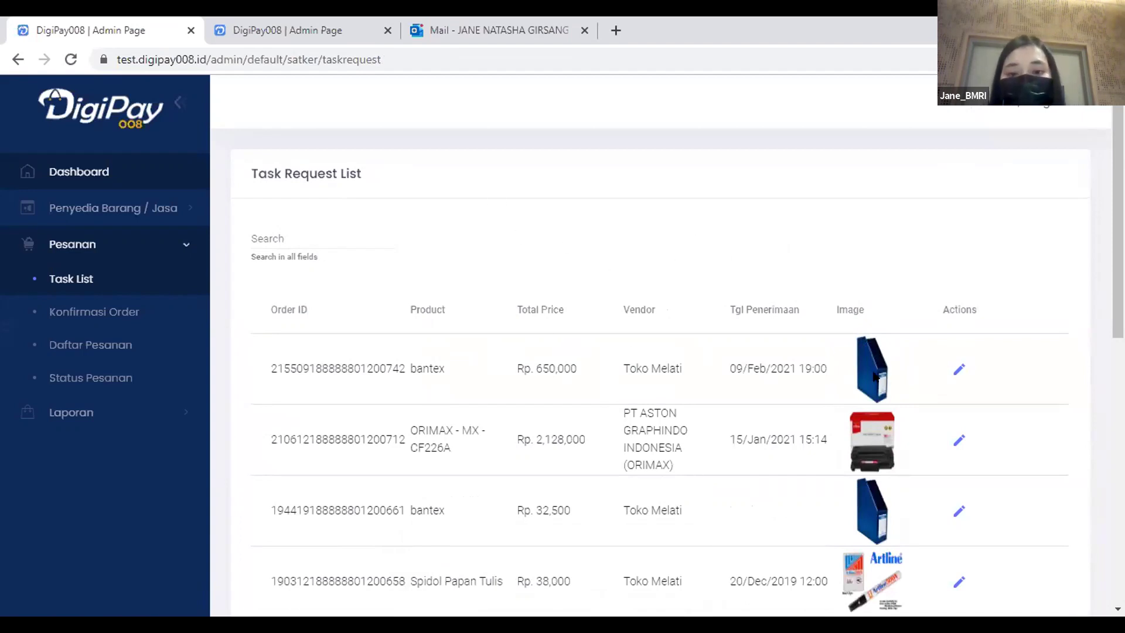
Open the bantex order's Konfirmasi Order form with the negotiate option selected.
left_click(958, 370)
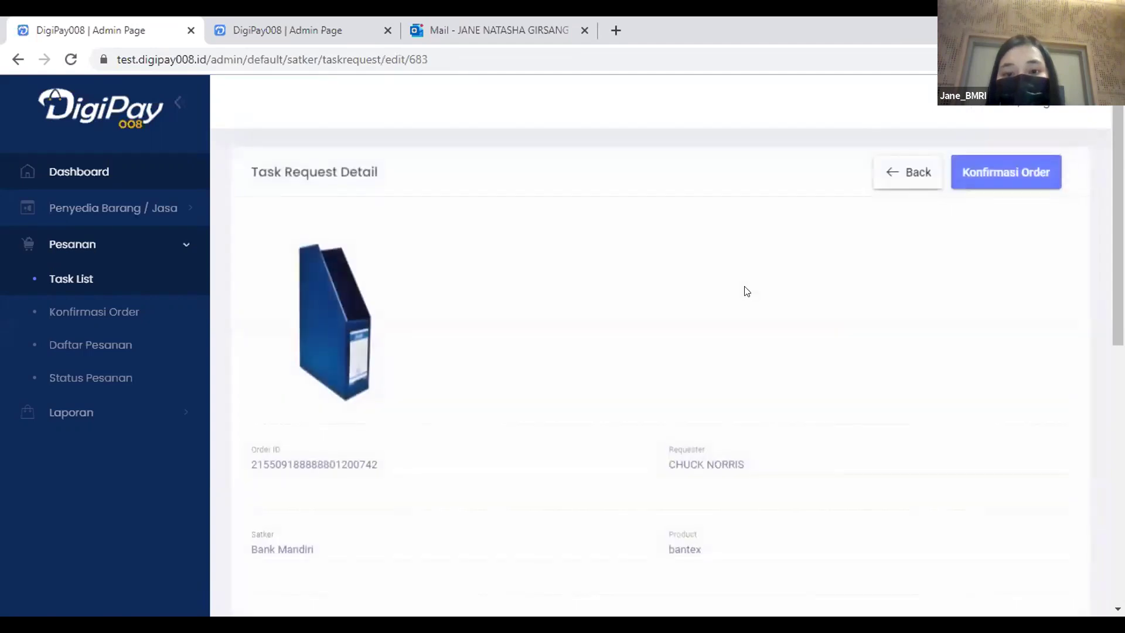
scroll(753, 287, "down", 7)
scroll(820, 299, "up", 7)
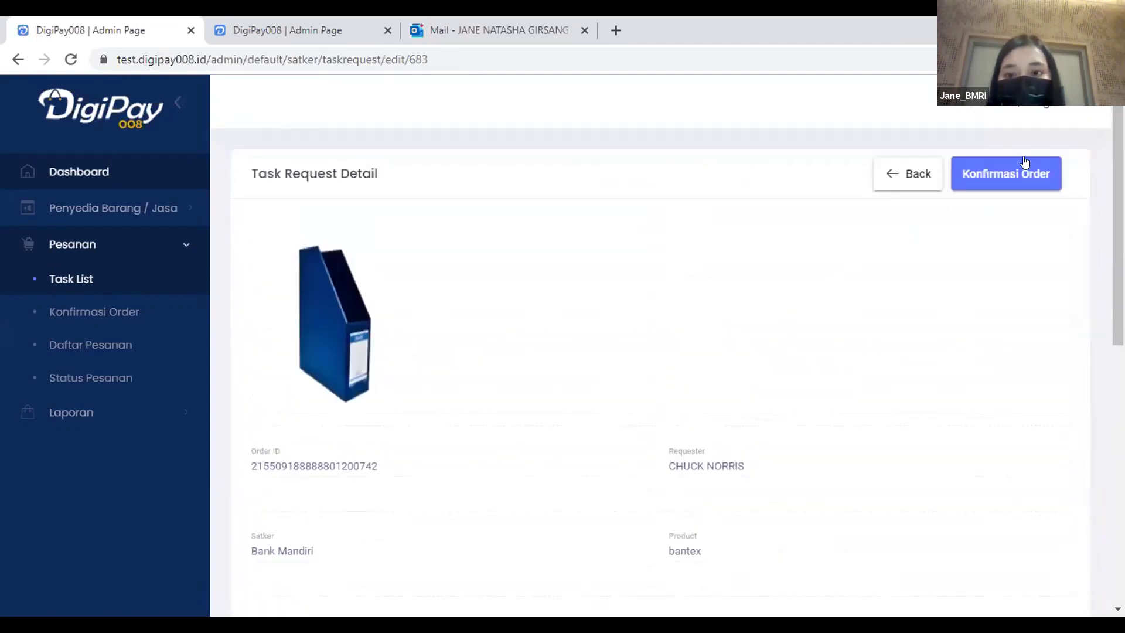
left_click(1004, 172)
scroll(701, 279, "down", 7)
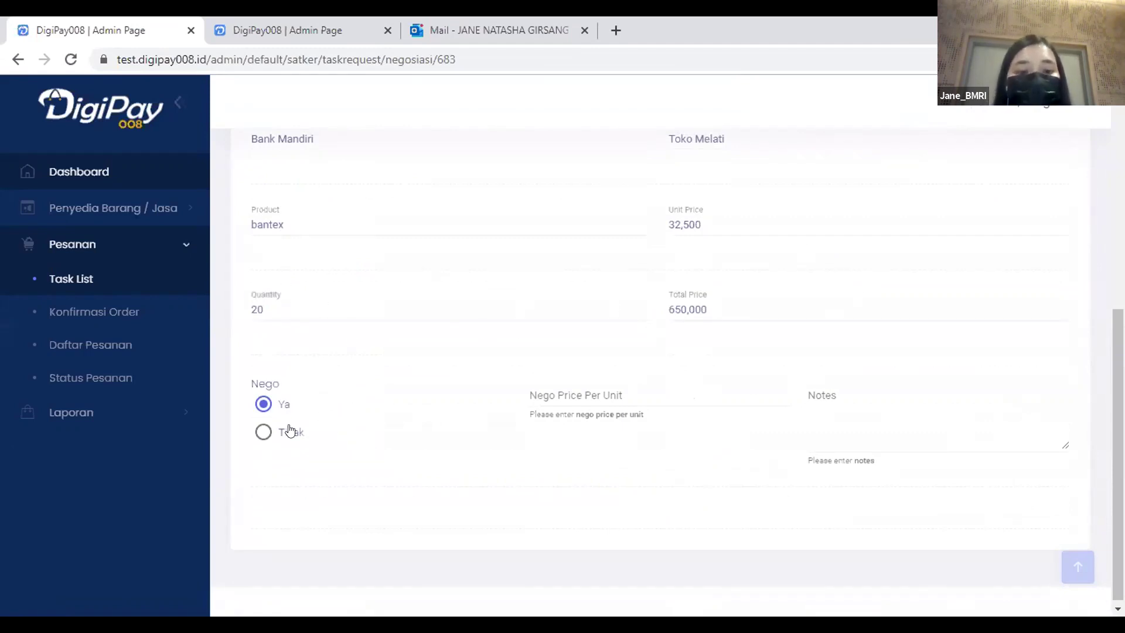
left_click(290, 431)
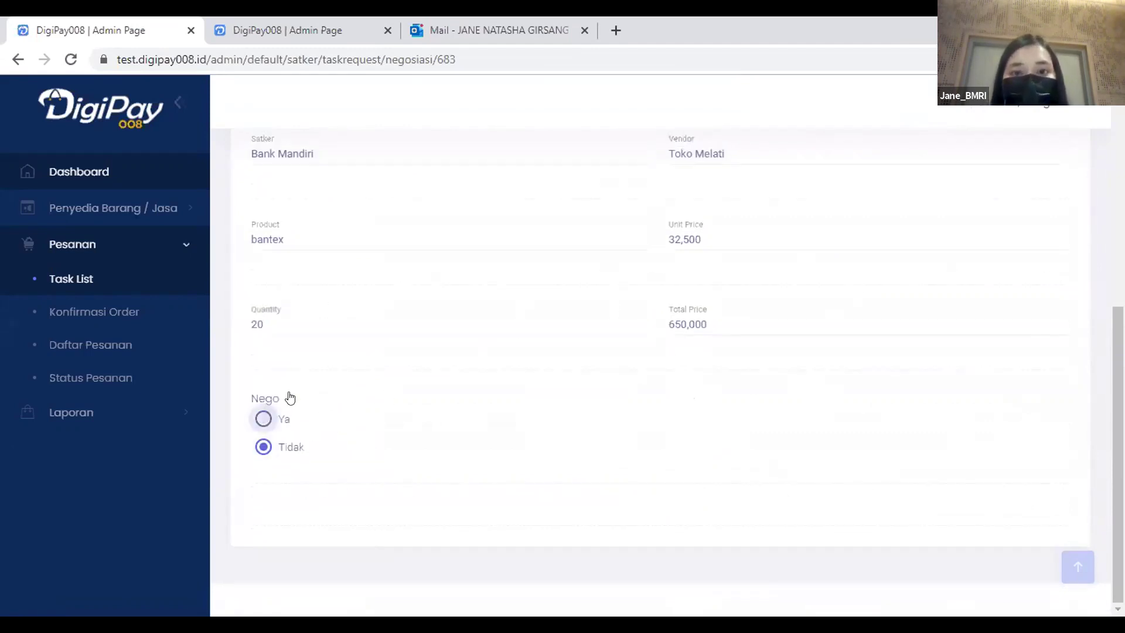
left_click(268, 417)
Offer 30,000 per unit with the note 'Bisa kurang' and submit the Nego.
left_click(533, 396)
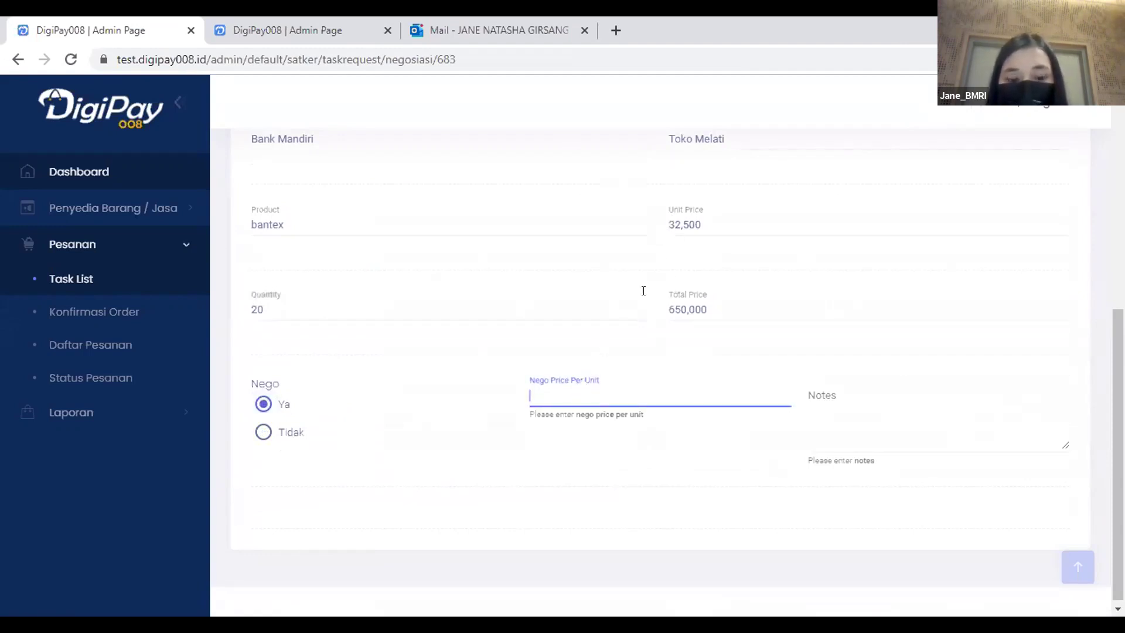
type("30,000")
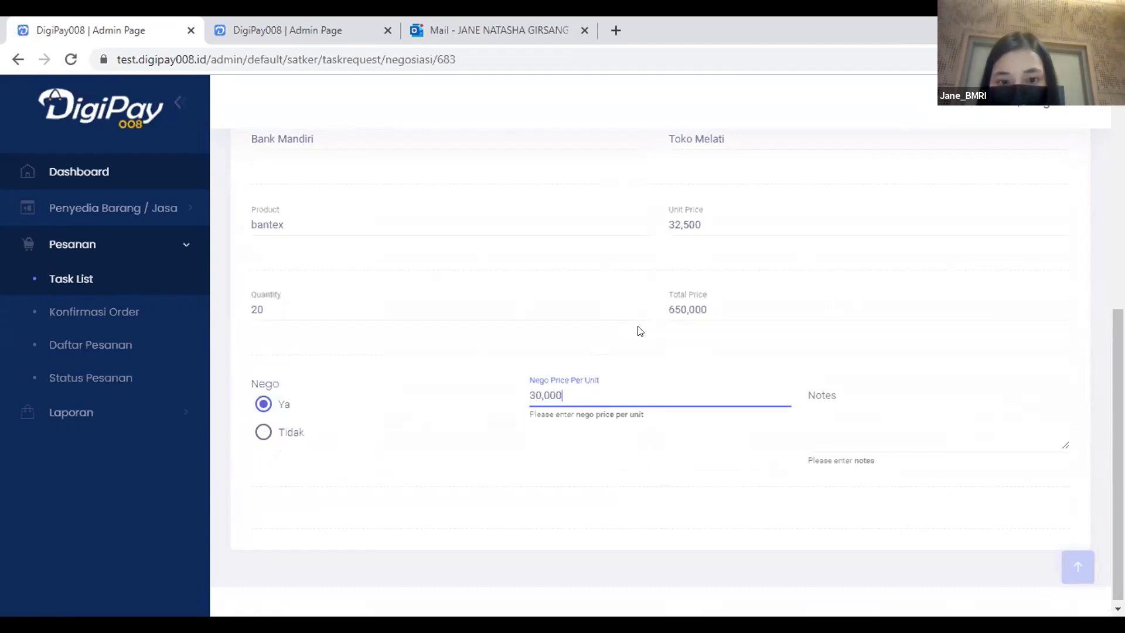
left_click(824, 410)
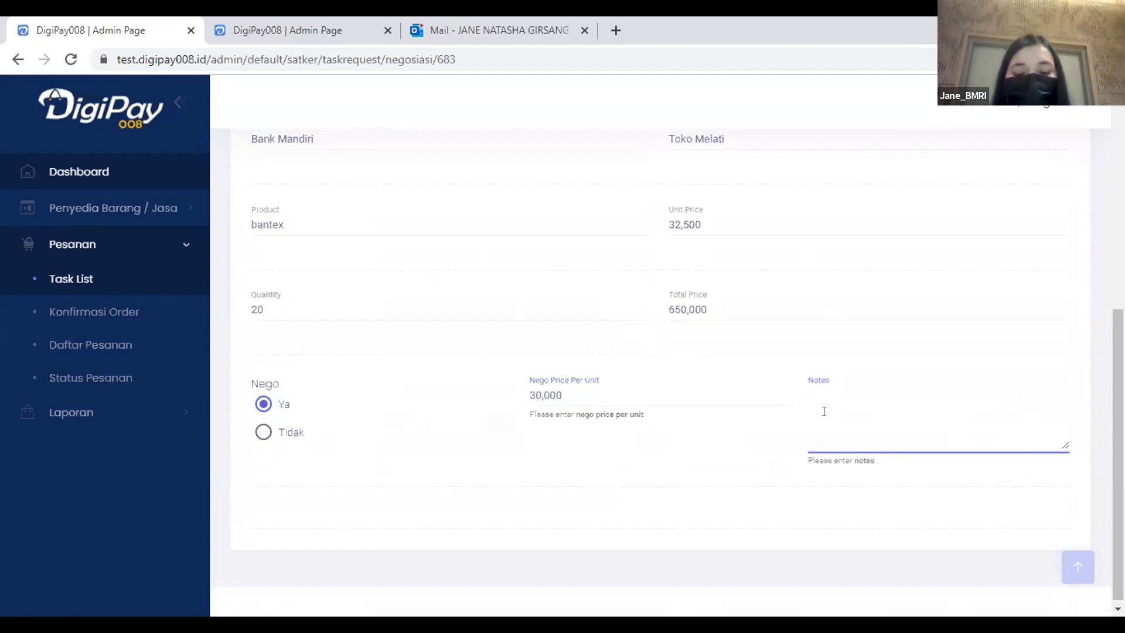
type("Bisa kurang")
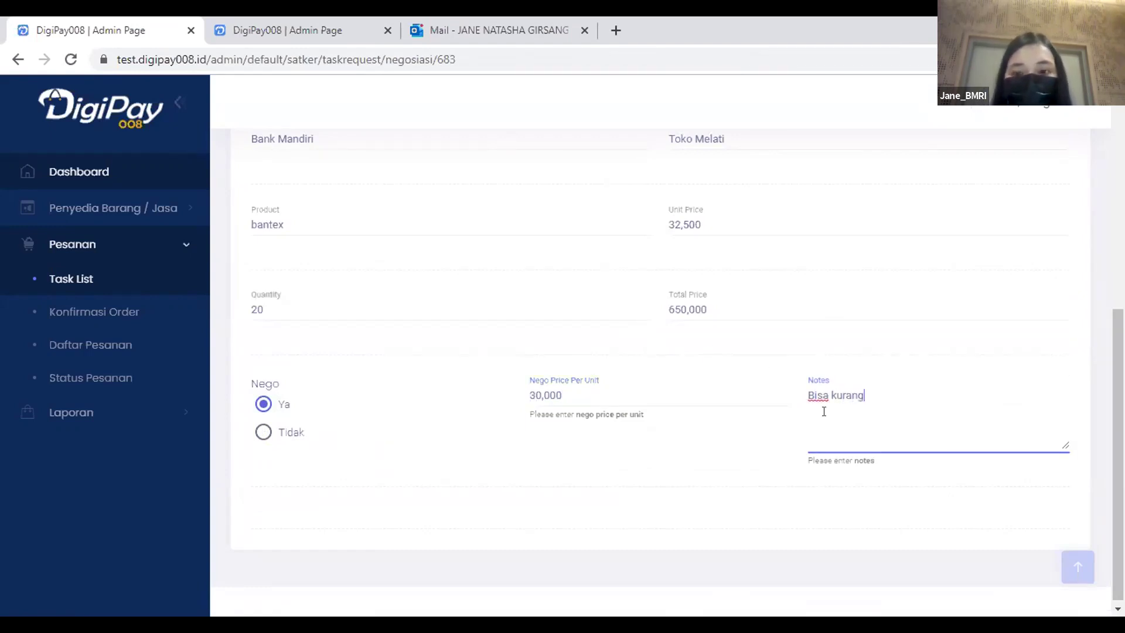
scroll(826, 404, "up", 7)
left_click(1047, 180)
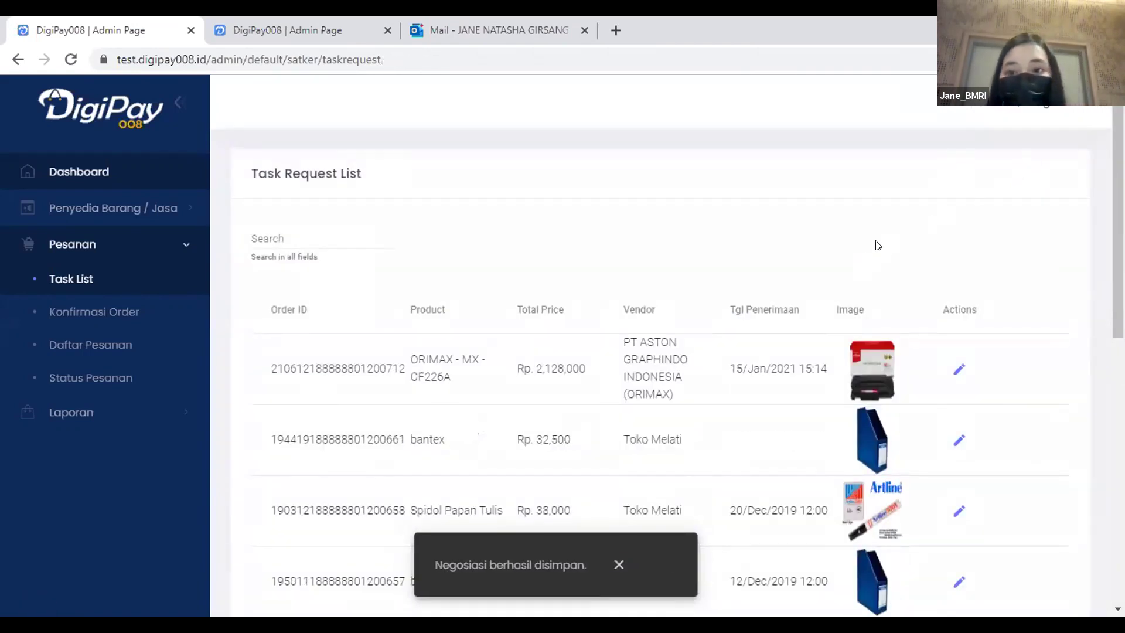
scroll(877, 247, "down", 1)
scroll(878, 246, "up", 1)
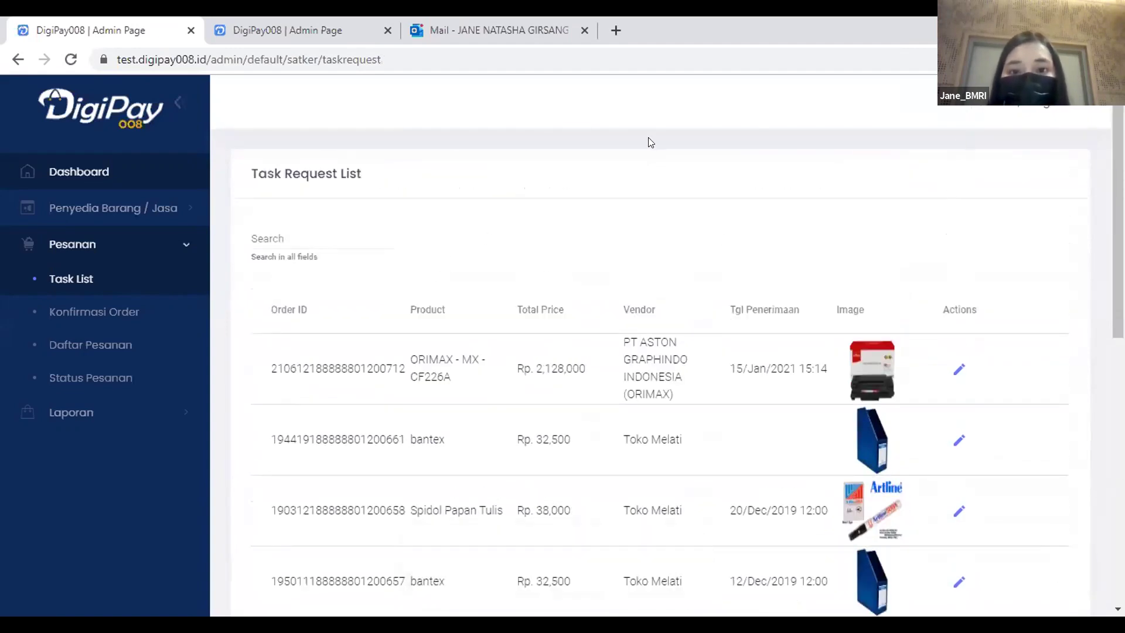
Sign out of the requester account and sign in as the store admin.
left_click(1049, 107)
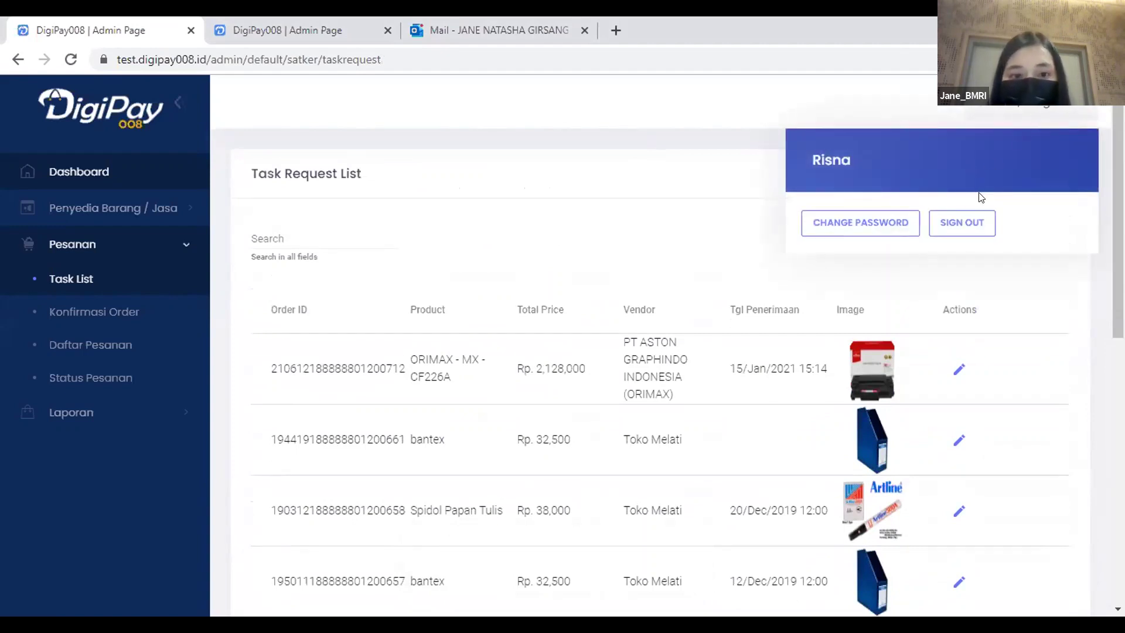
left_click(979, 226)
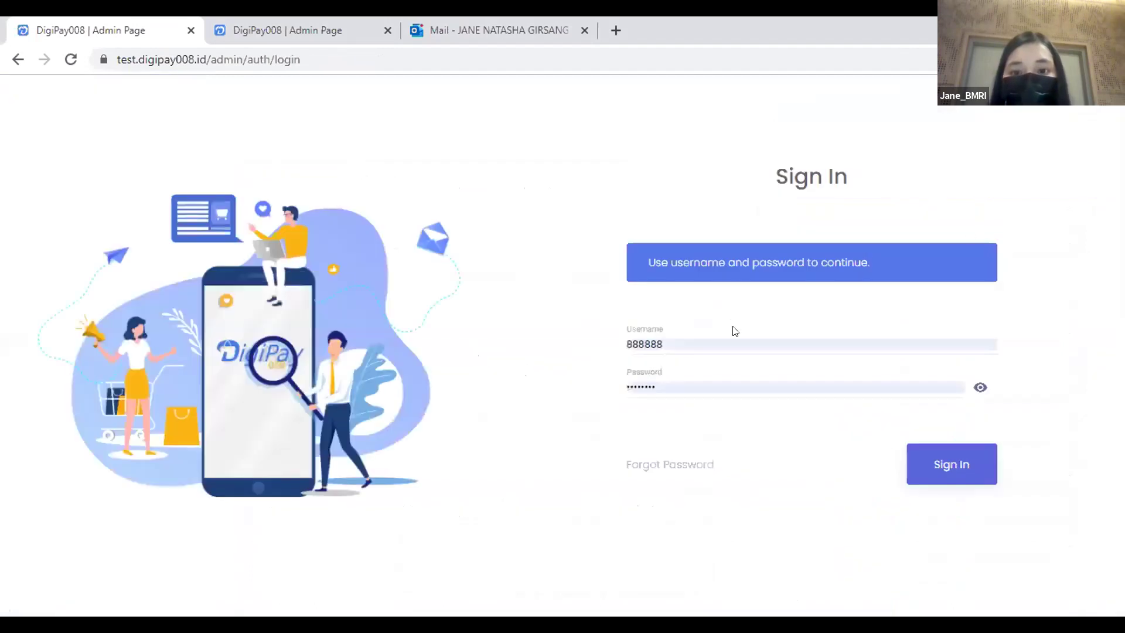
double_click(661, 342)
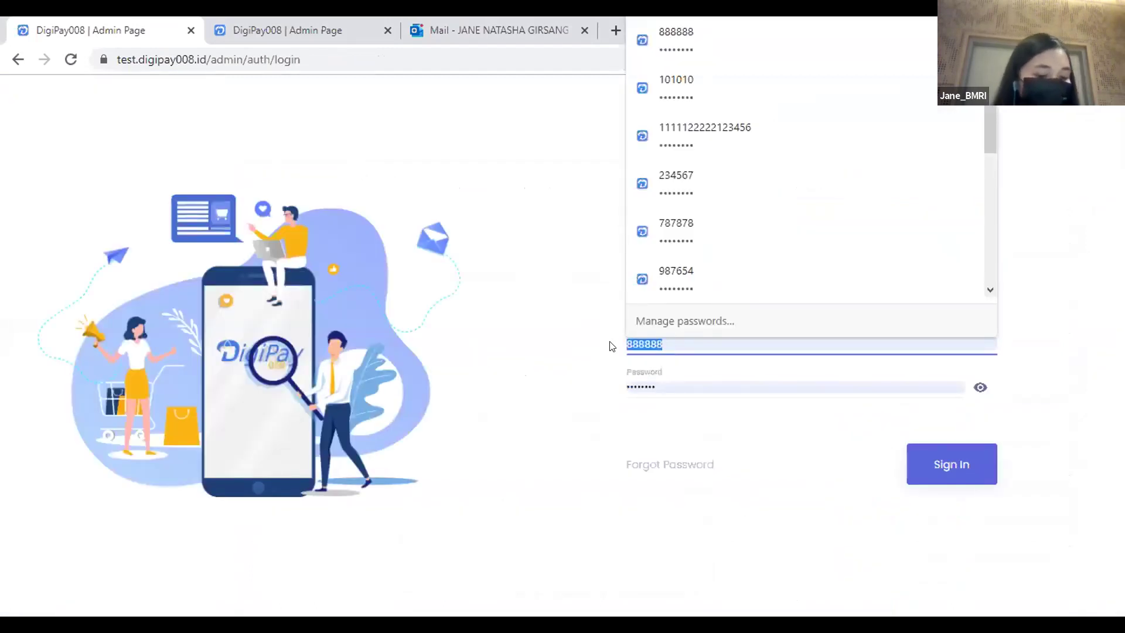
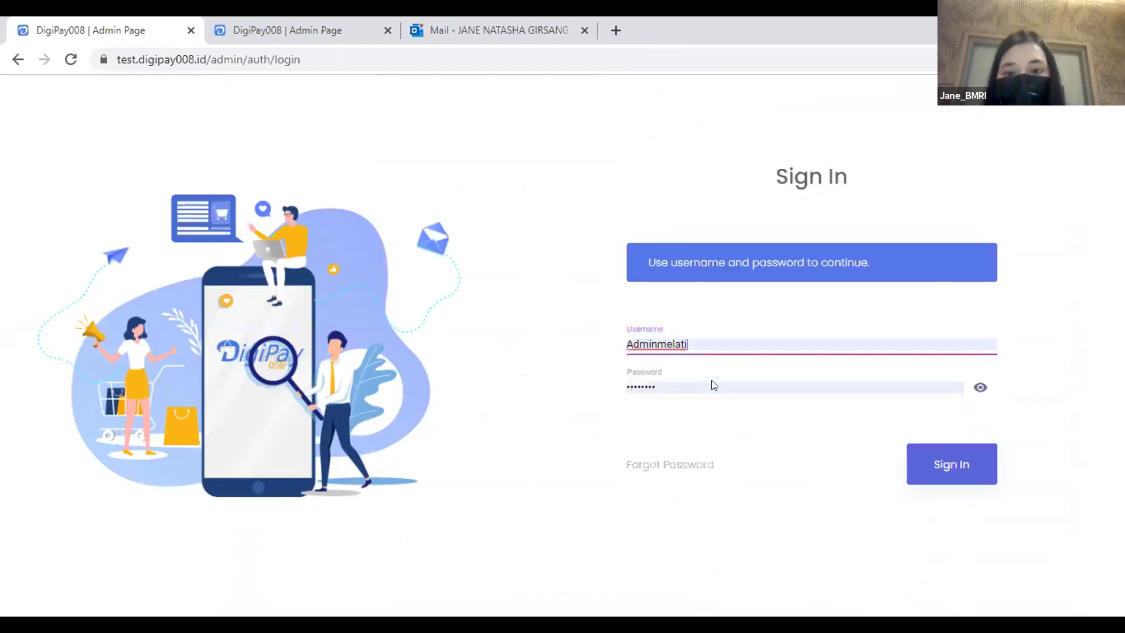
left_click(932, 466)
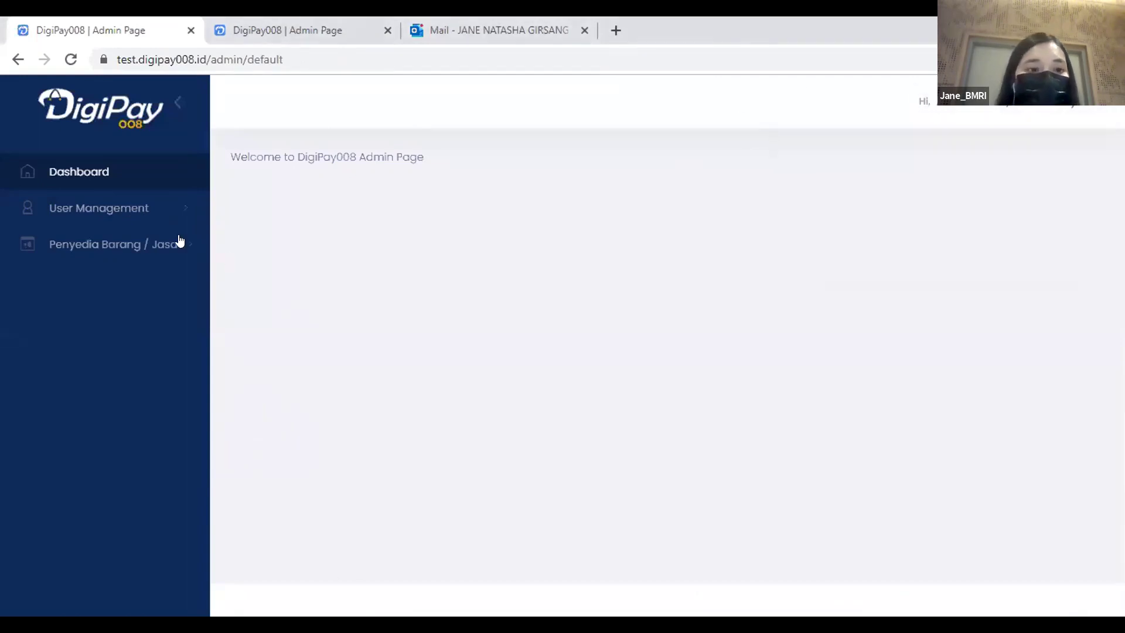
Expand User Management and Penyedia Barang / Jasa, then sign out of the store admin account.
left_click(153, 211)
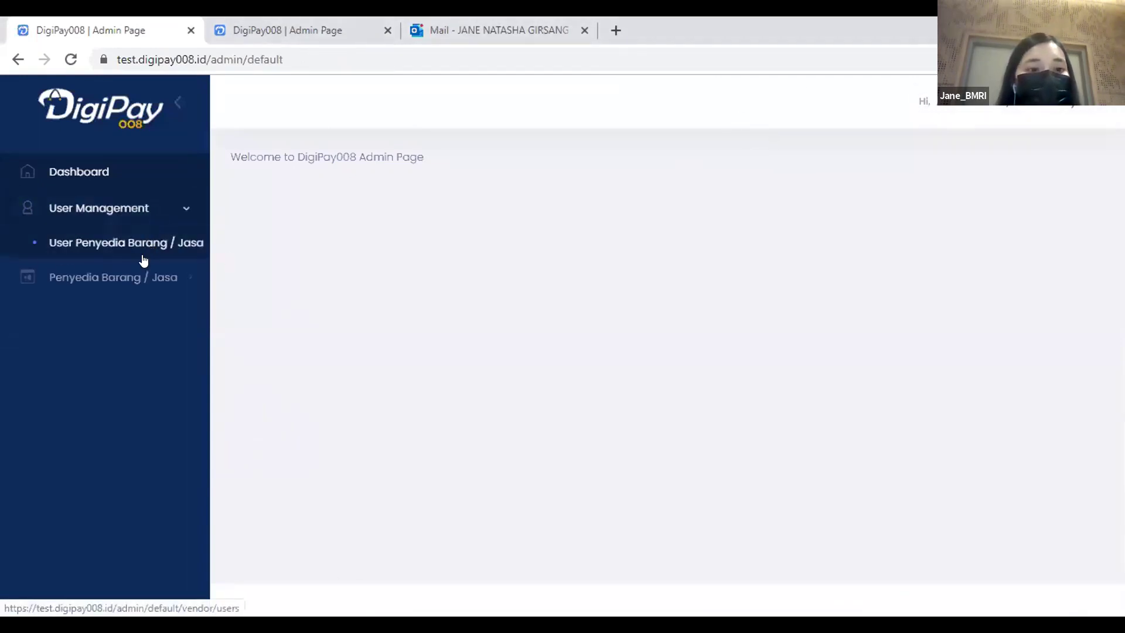
left_click(181, 278)
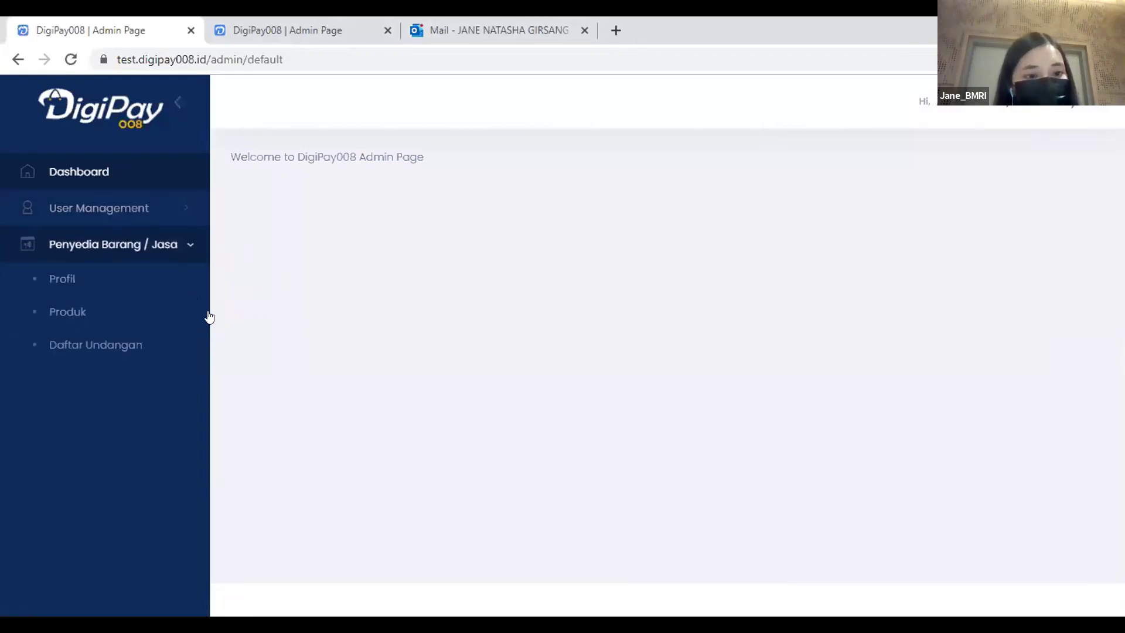
left_click(1020, 109)
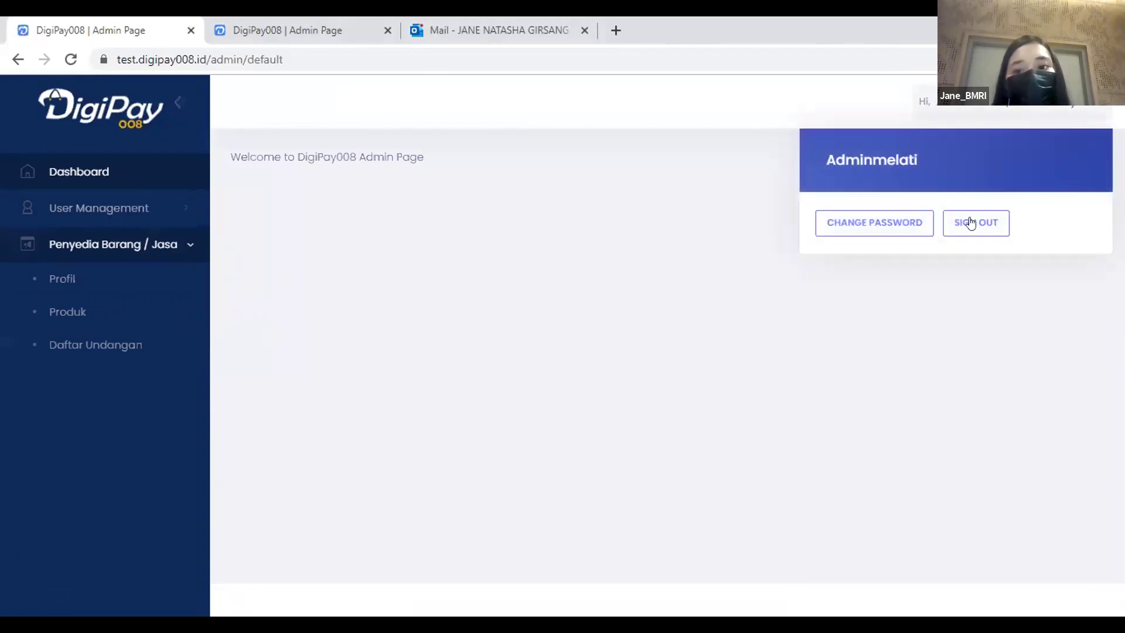
left_click(974, 223)
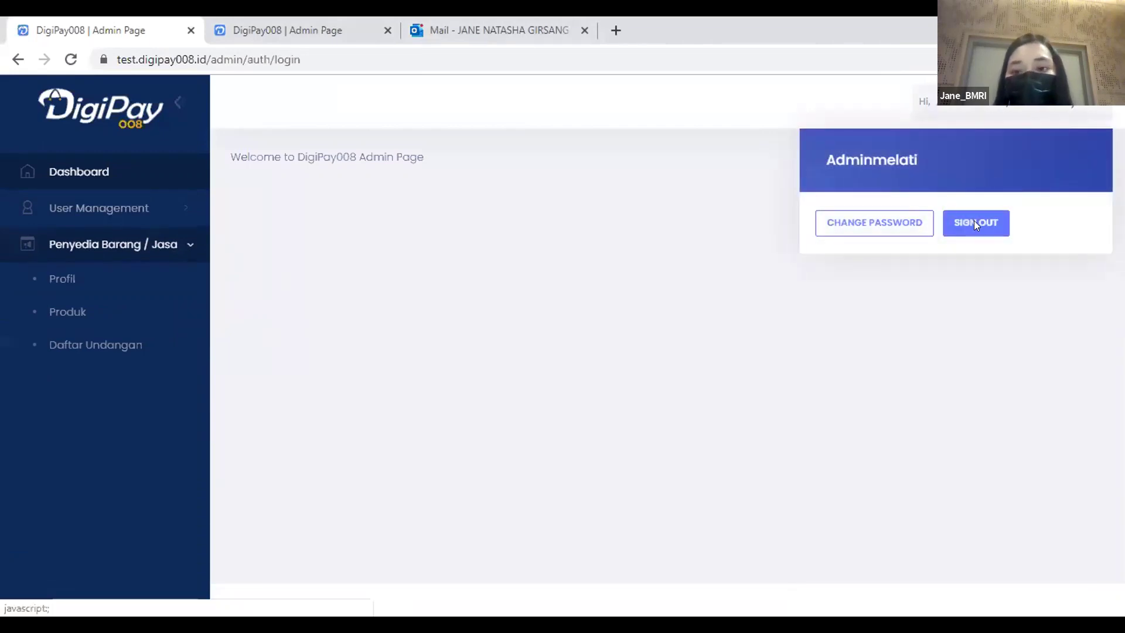
Sign in with the saved store staff login and open Pesanan > Konfirmasi Order.
left_click(682, 344)
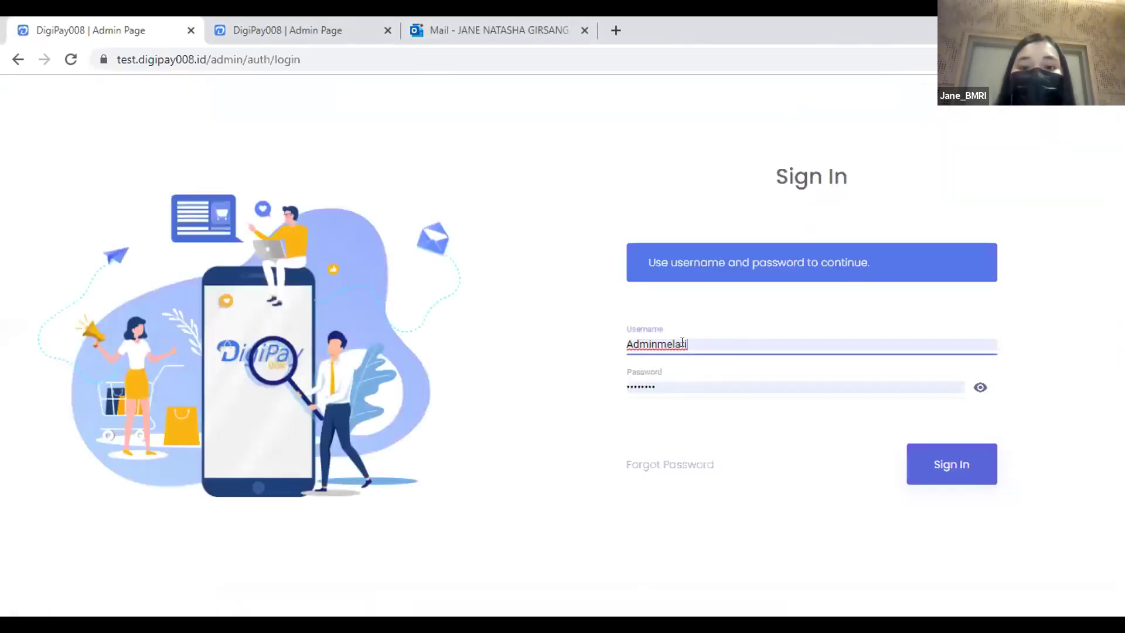
double_click(683, 344)
type("st")
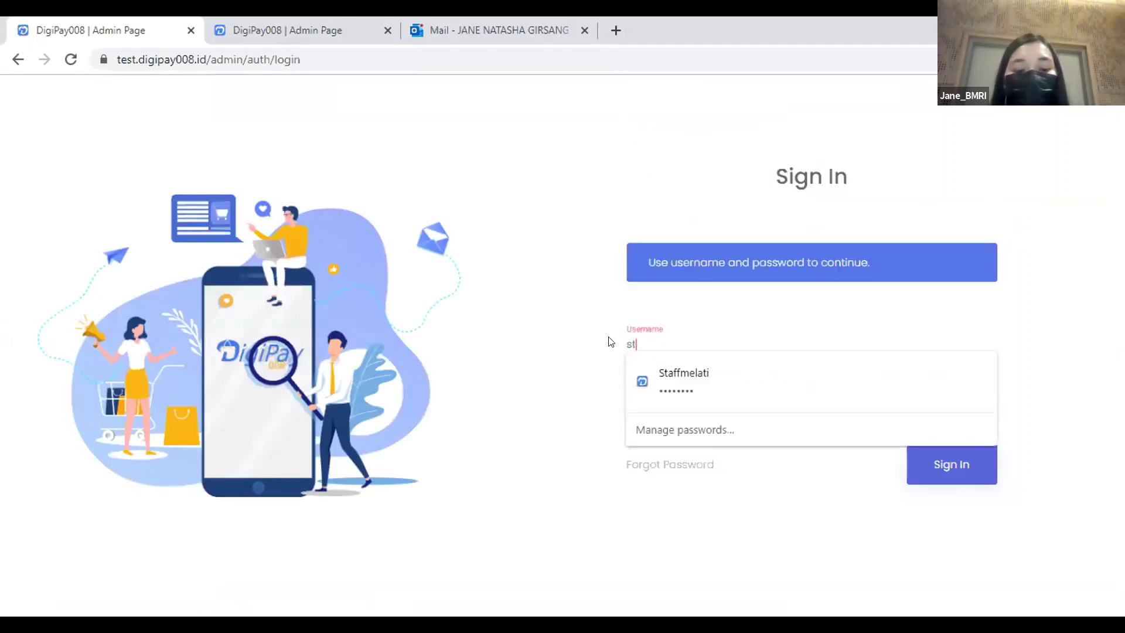
type("aaff")
key("BackSpace")
key("BackSpace")
key("BackSpace")
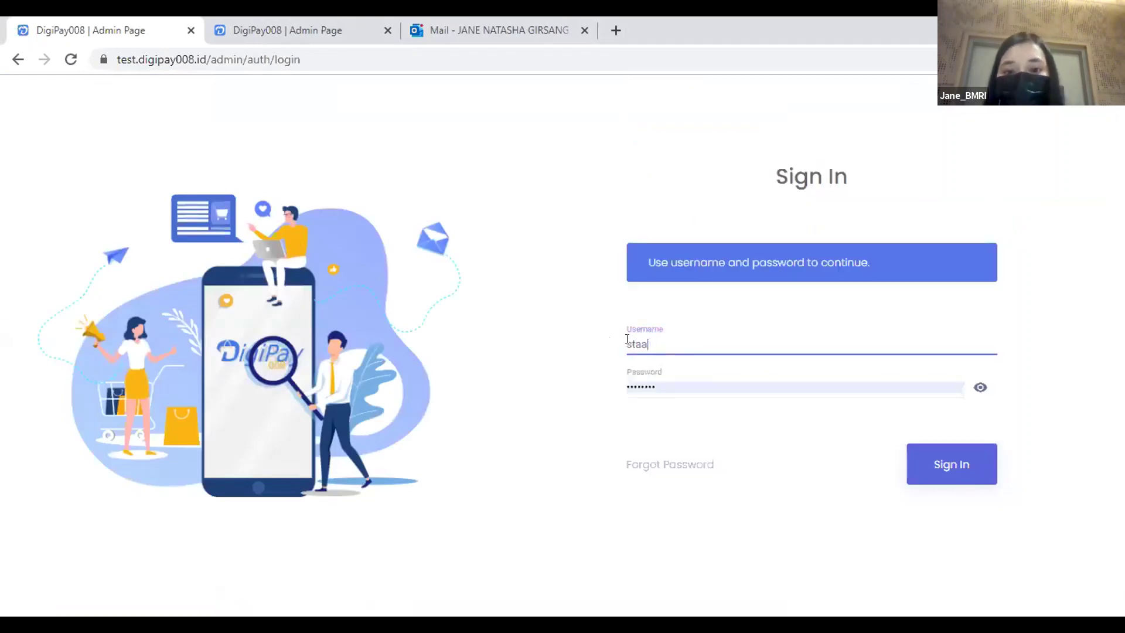
left_click(722, 377)
left_click(949, 463)
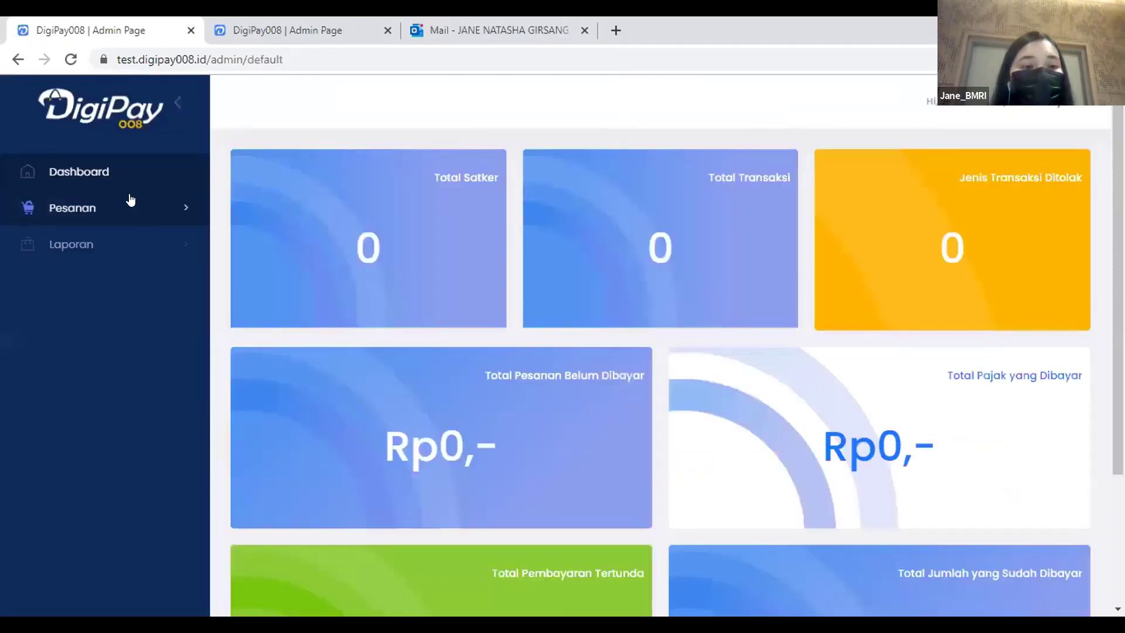
left_click(90, 209)
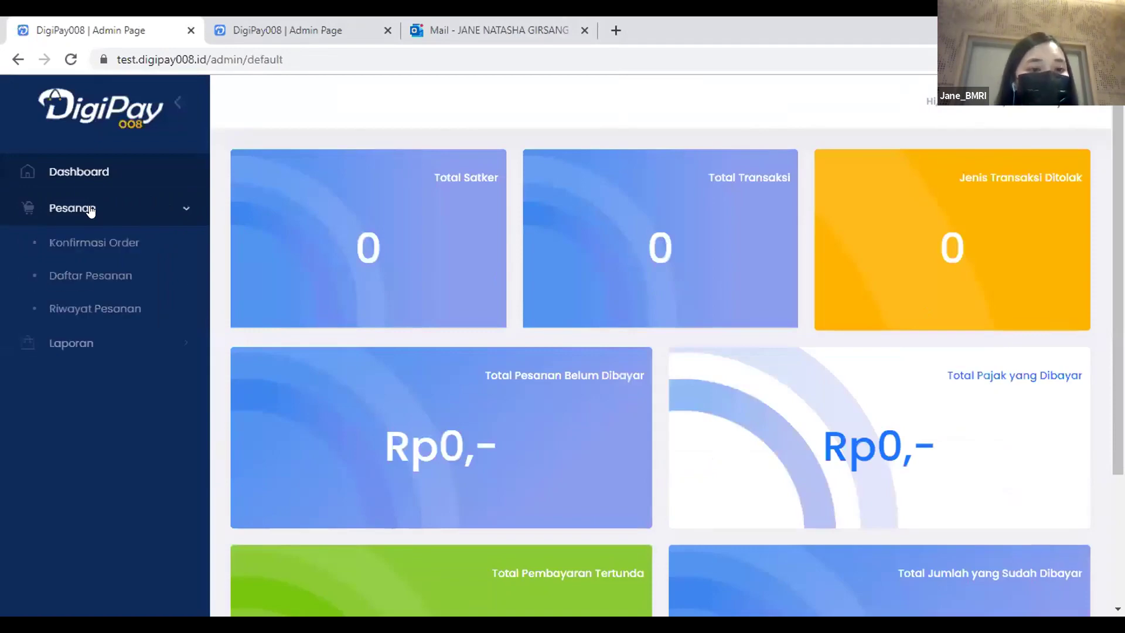
left_click(84, 247)
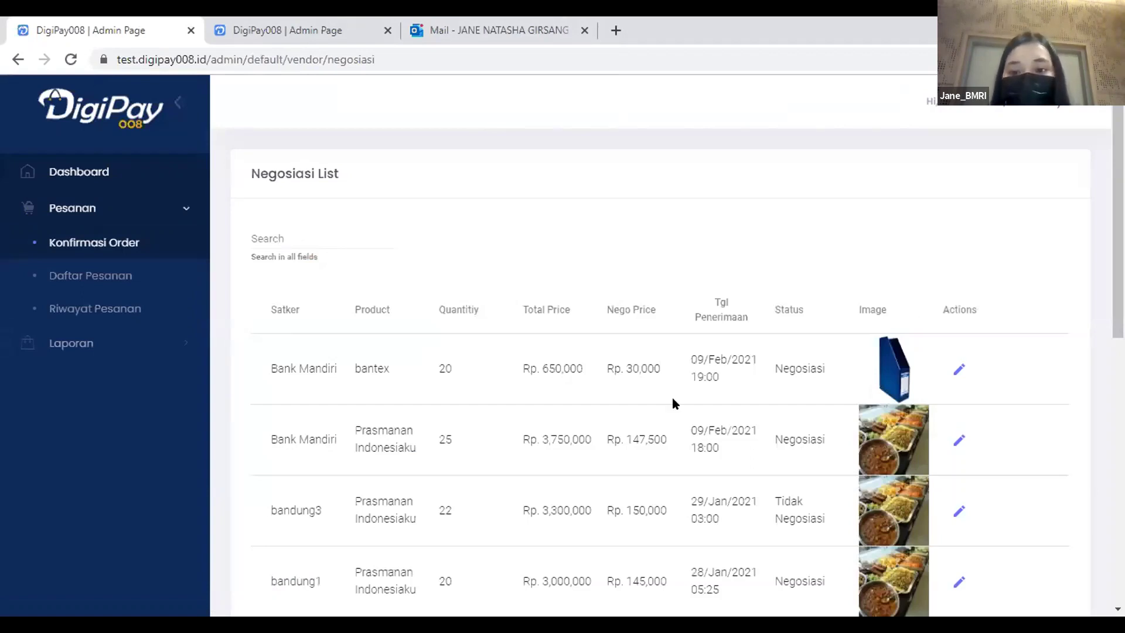
Open Bank Mandiri's Prasmanan Indonesiaku negotiation details.
left_click(959, 440)
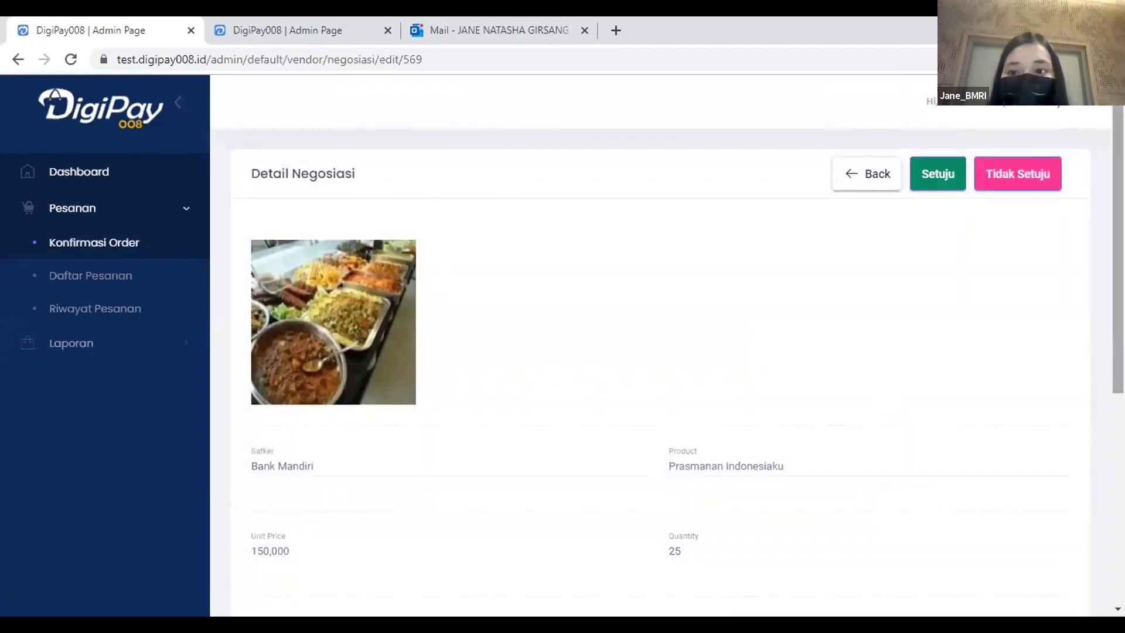
scroll(1118, 264, "down", 2)
scroll(668, 369, "down", 4)
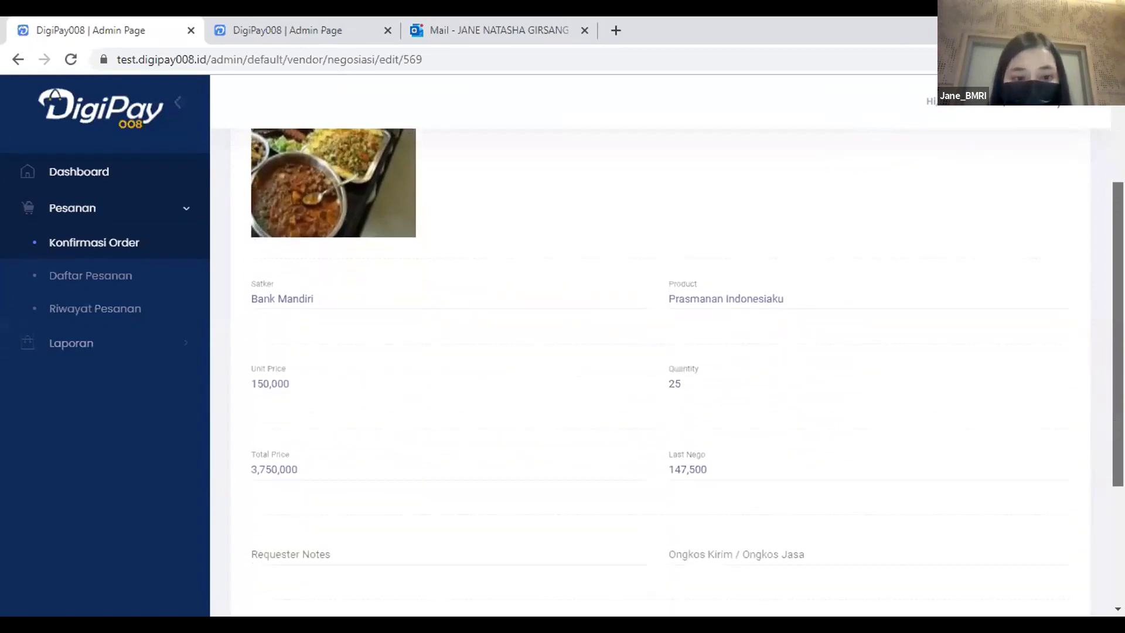
scroll(770, 315, "down", 1)
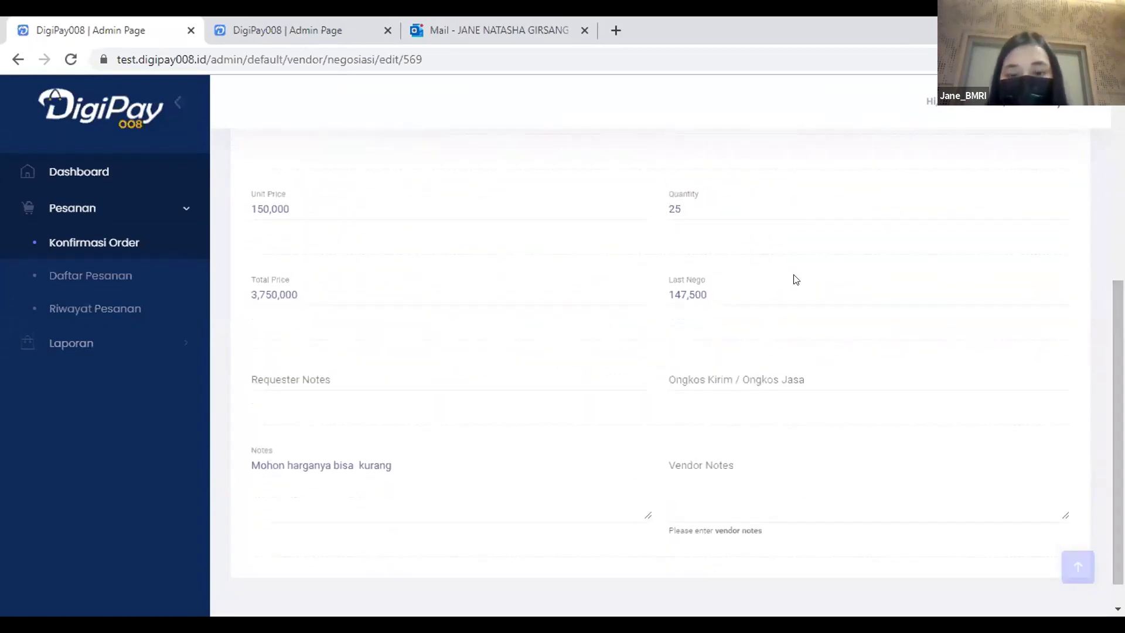
Enter an 18,000 shipping cost and a vendor note, then approve with Setuju.
left_click(720, 378)
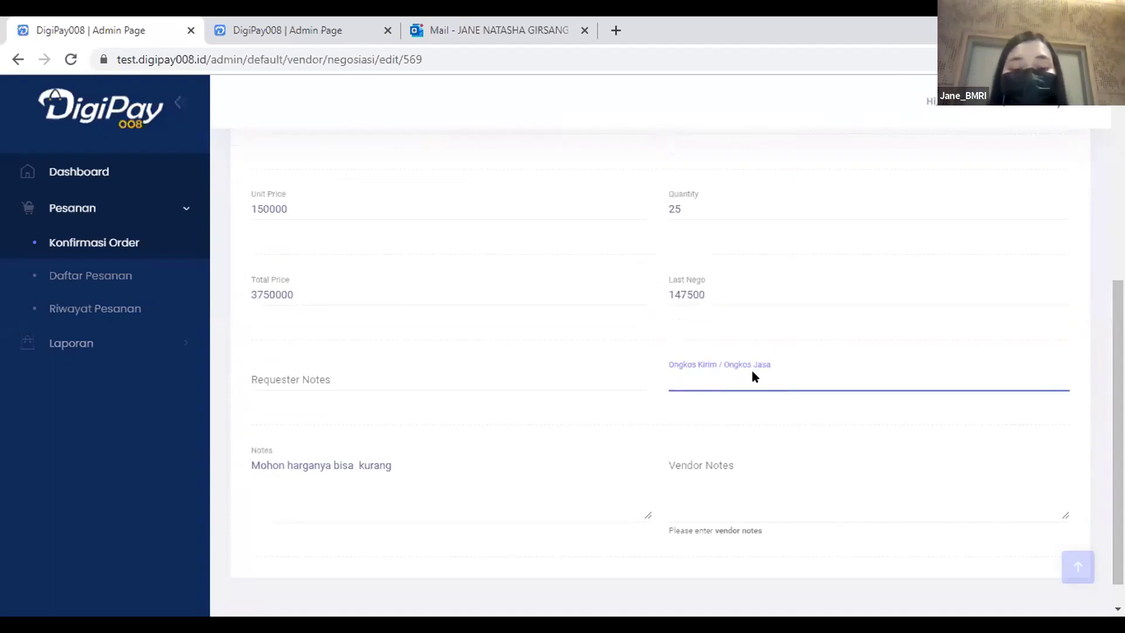
type("18,000")
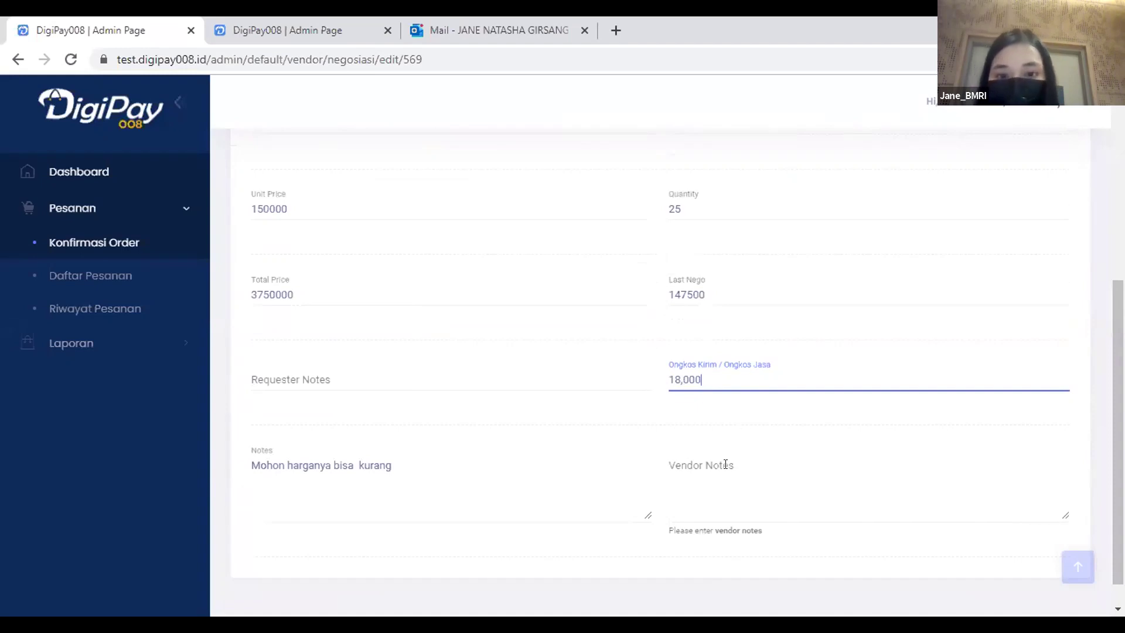
left_click(725, 465)
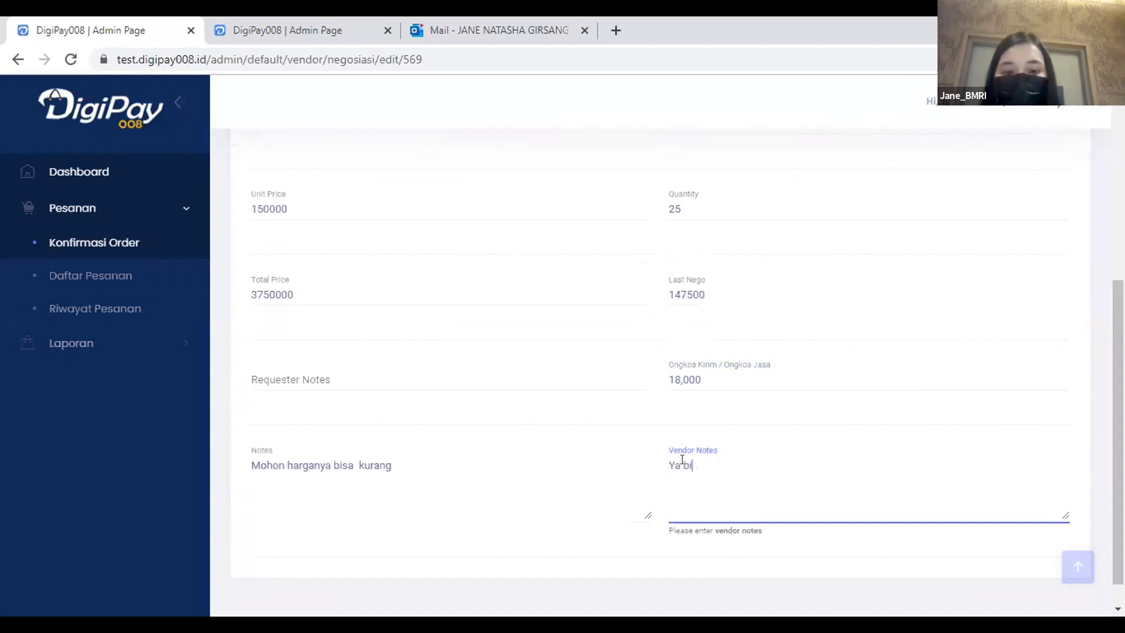
scroll(1118, 469, "up", 6)
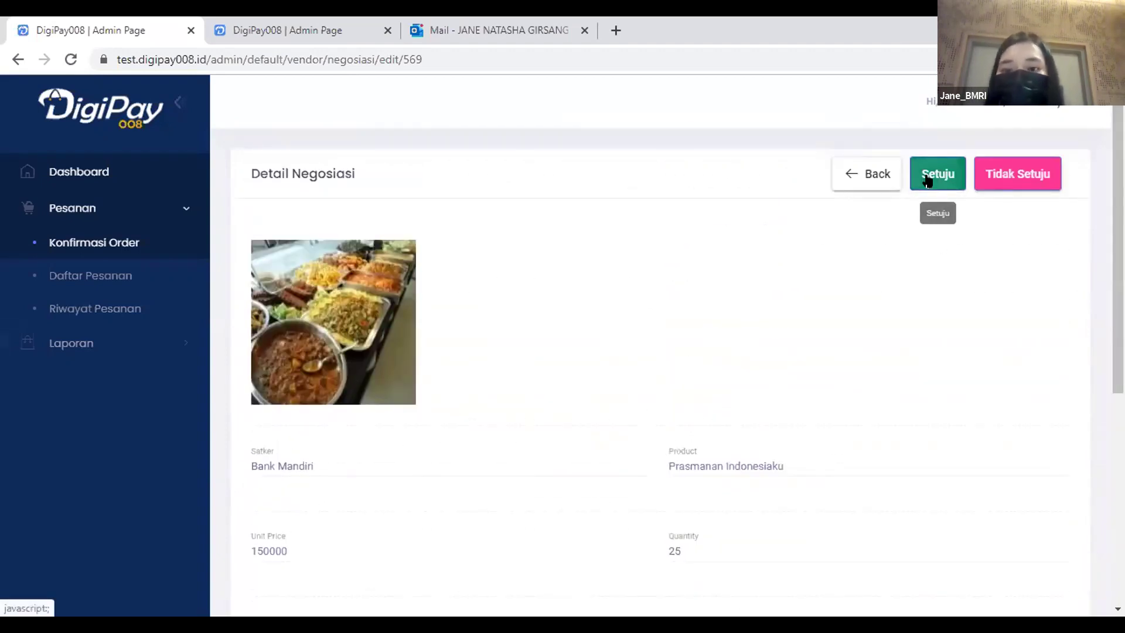
left_click(926, 179)
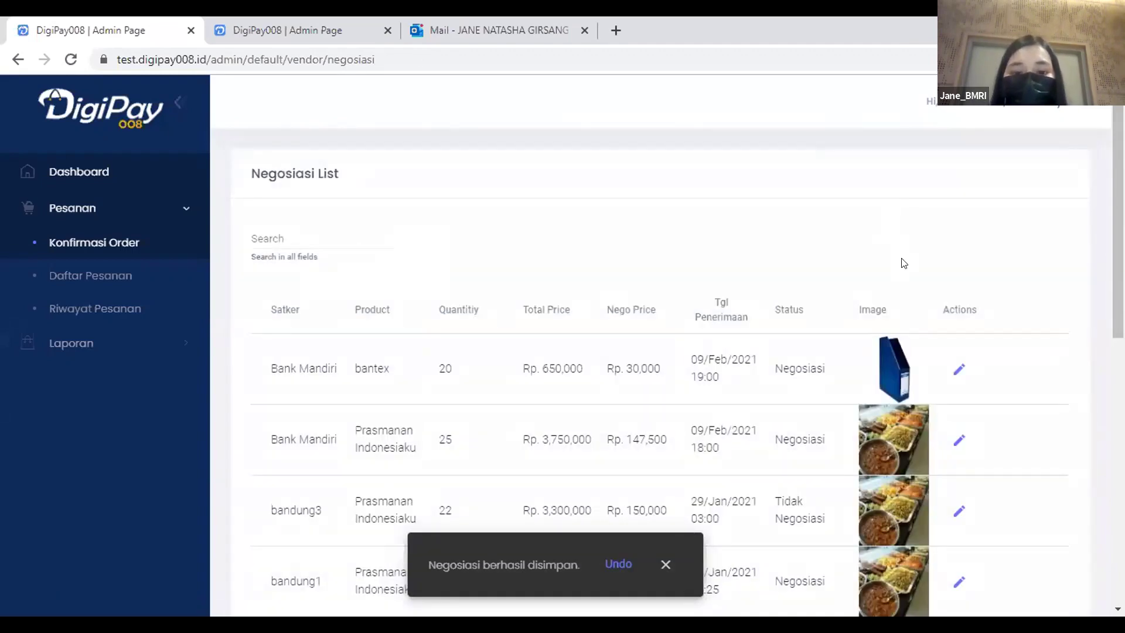
Approve the bantex negotiation with an 18,000 shipping cost and vendor note 'Ya setuju'.
left_click(959, 371)
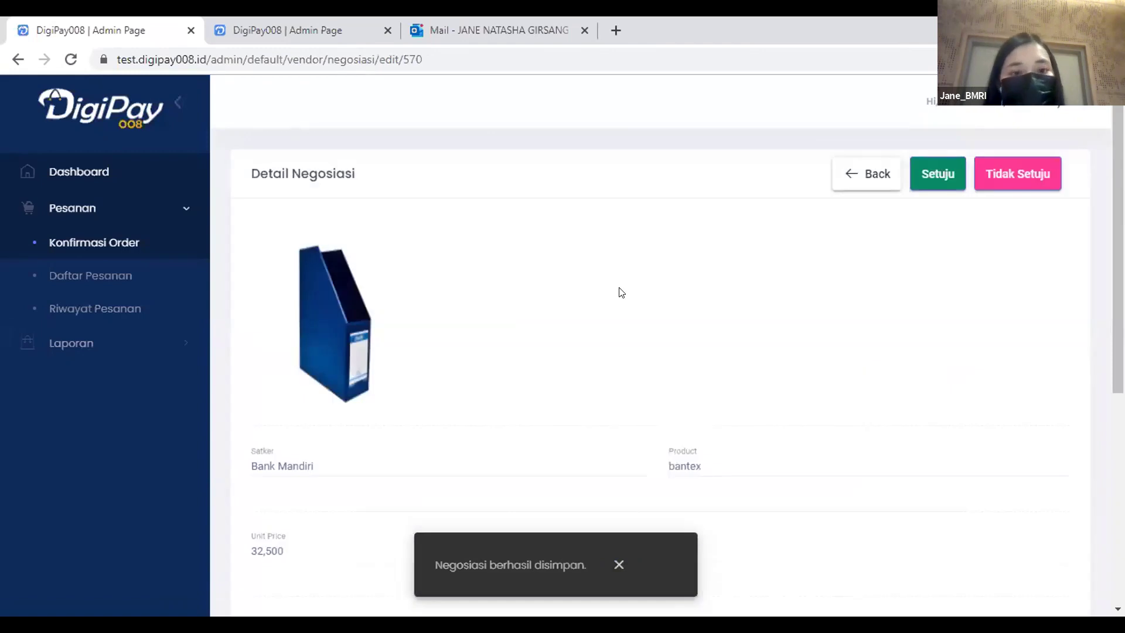
scroll(595, 280, "down", 6)
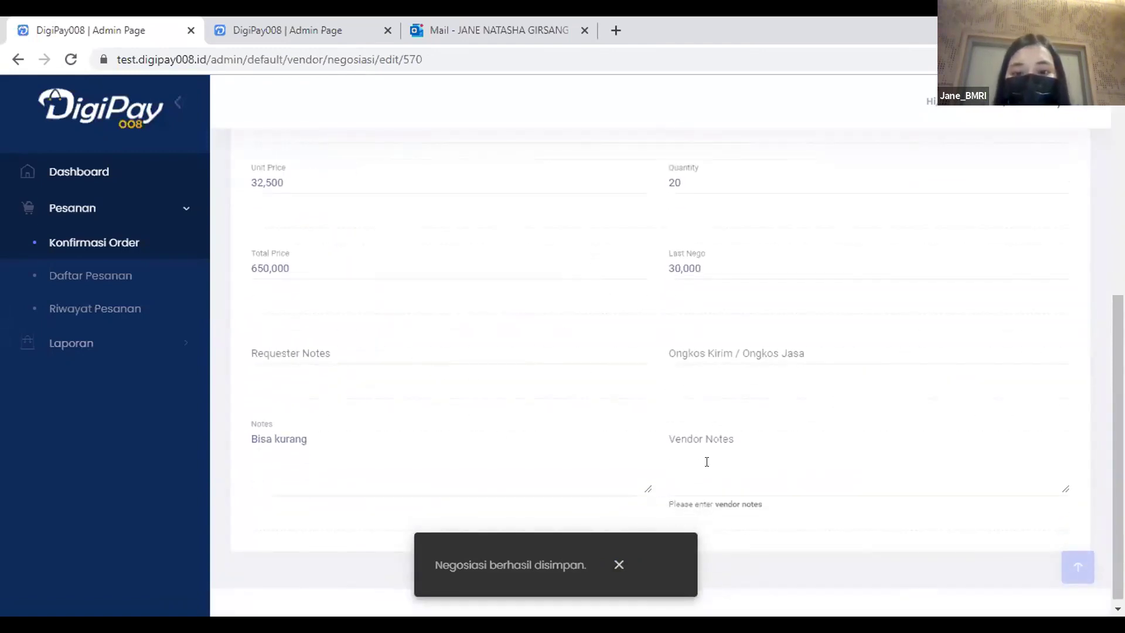
left_click(703, 447)
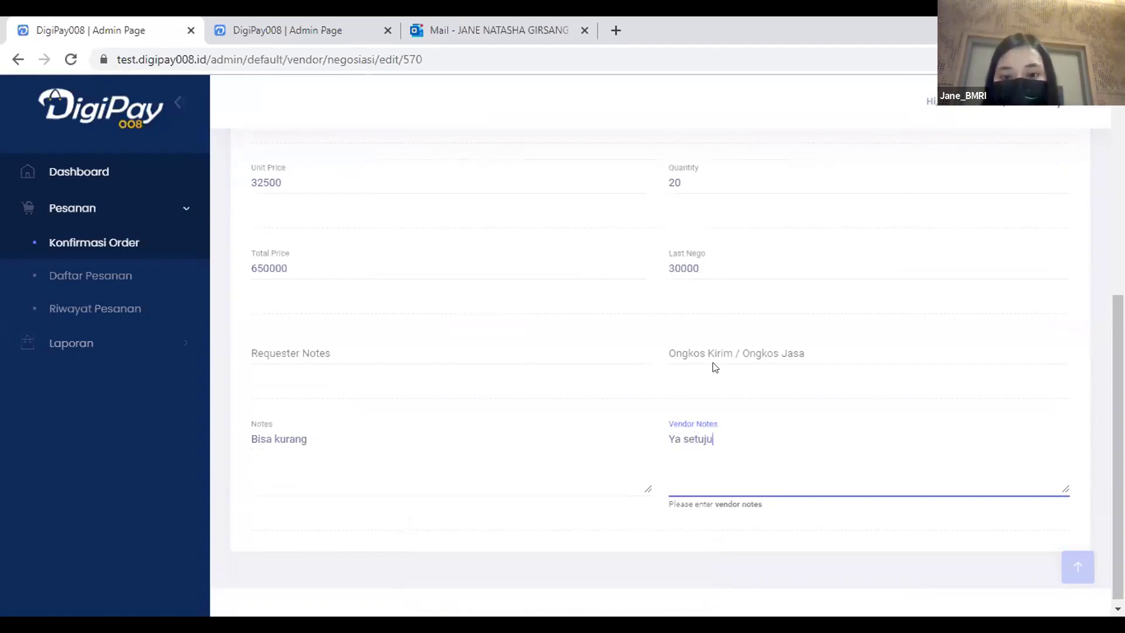
left_click(717, 346)
type("1")
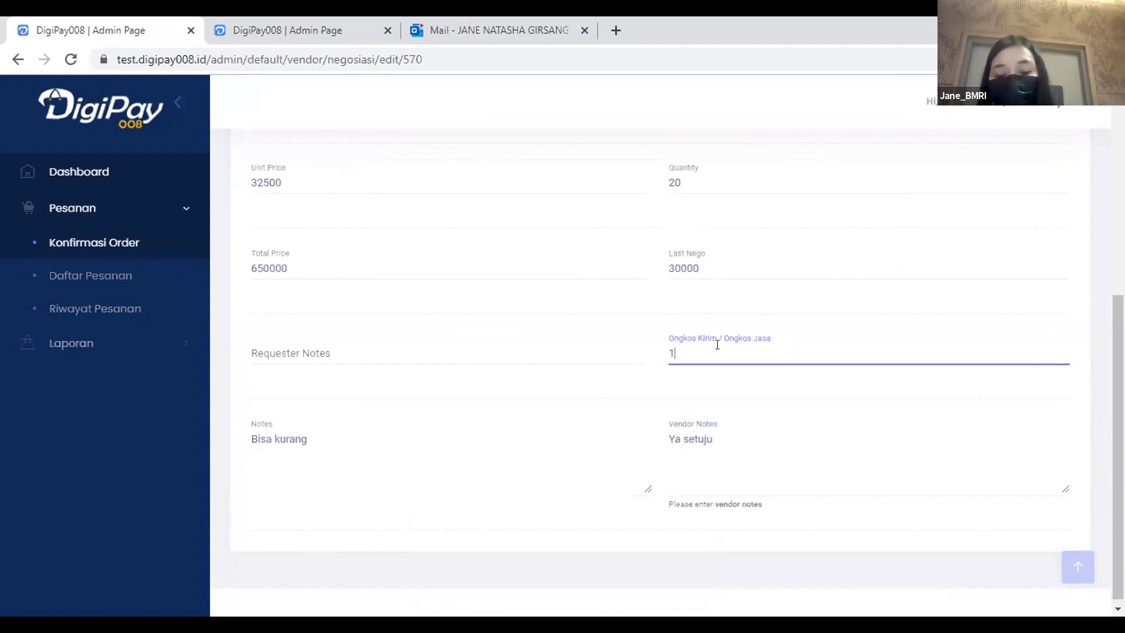
type("8,000")
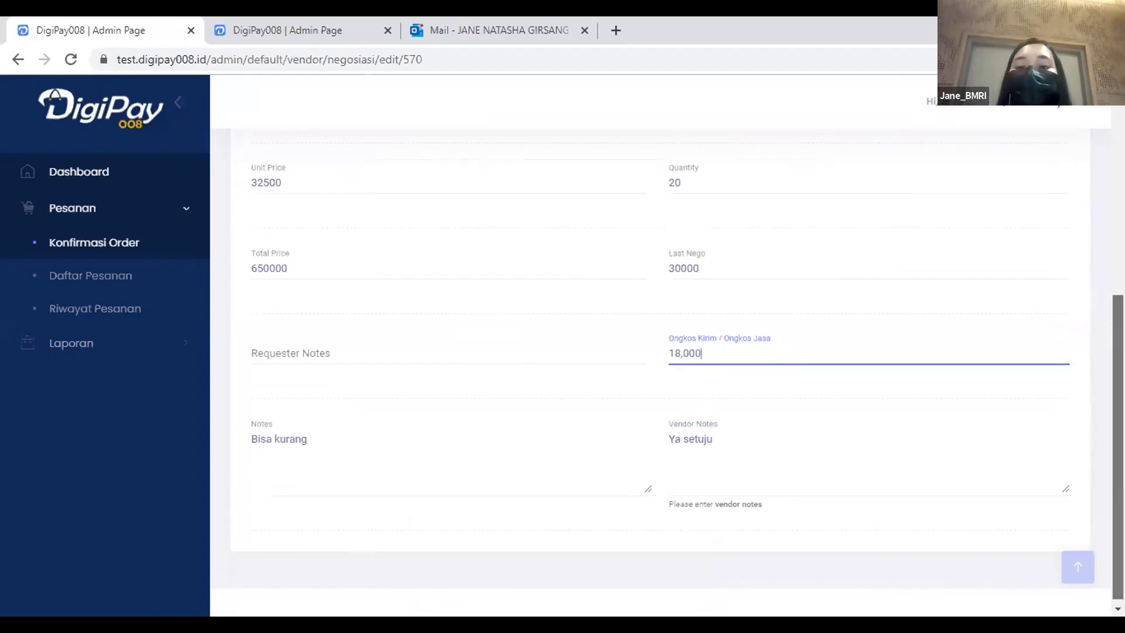
scroll(847, 392, "up", 1)
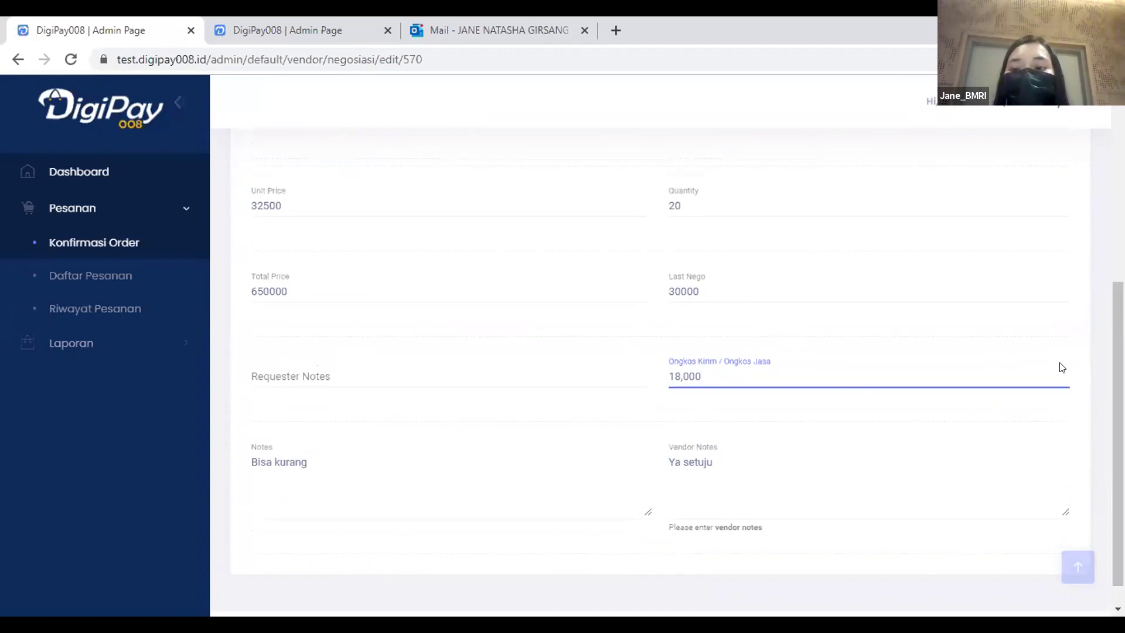
scroll(1062, 367, "up", 2)
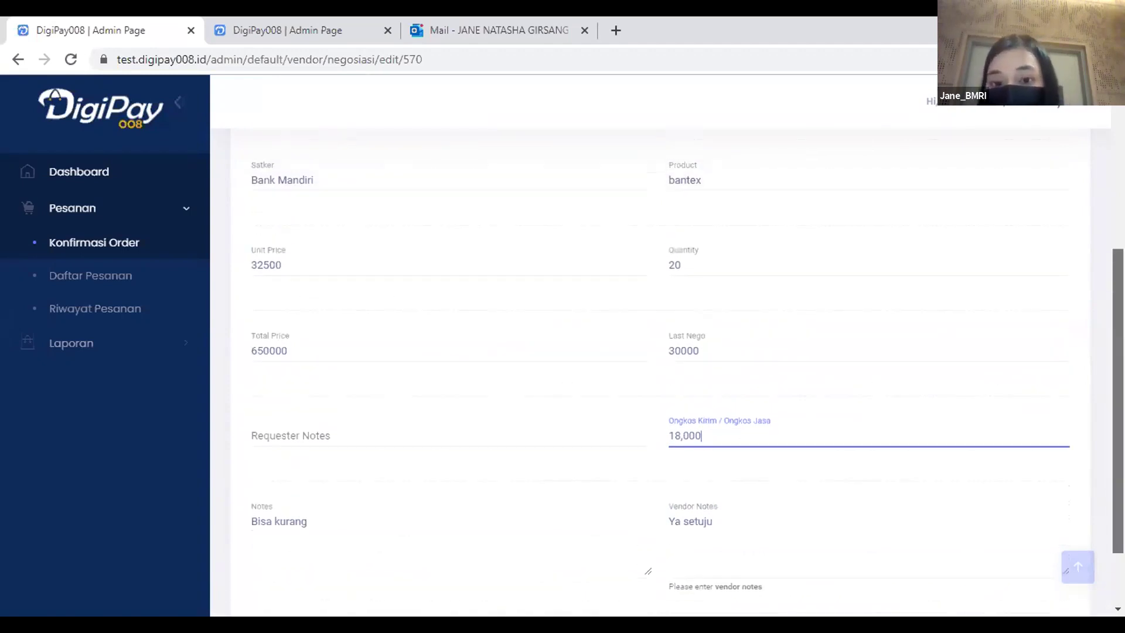
scroll(687, 350, "up", 2)
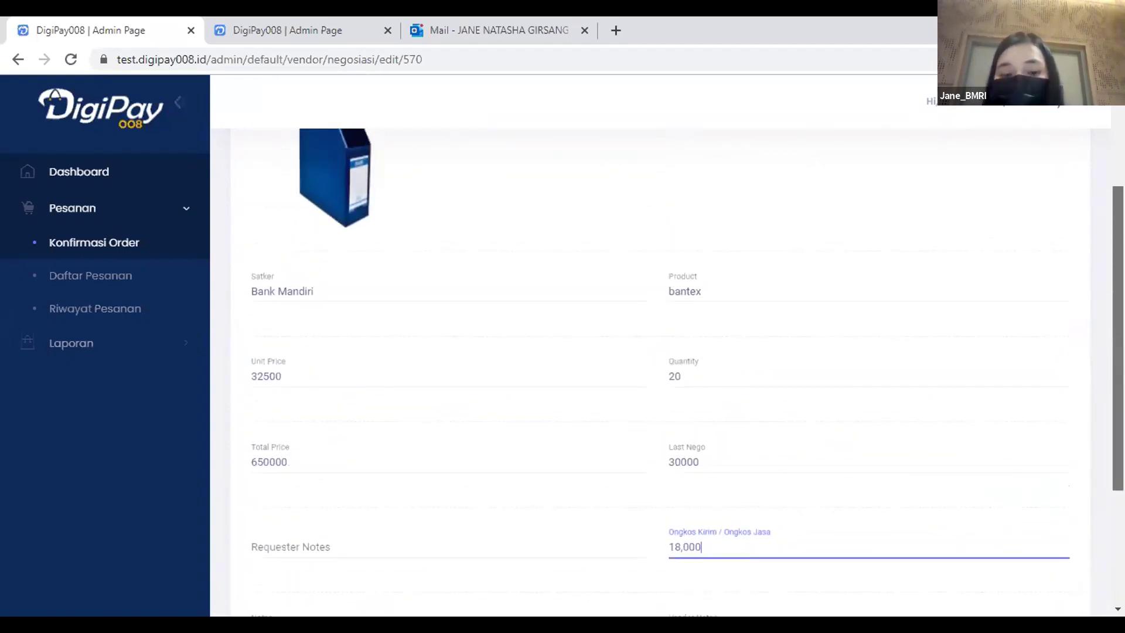
scroll(1100, 167, "up", 3)
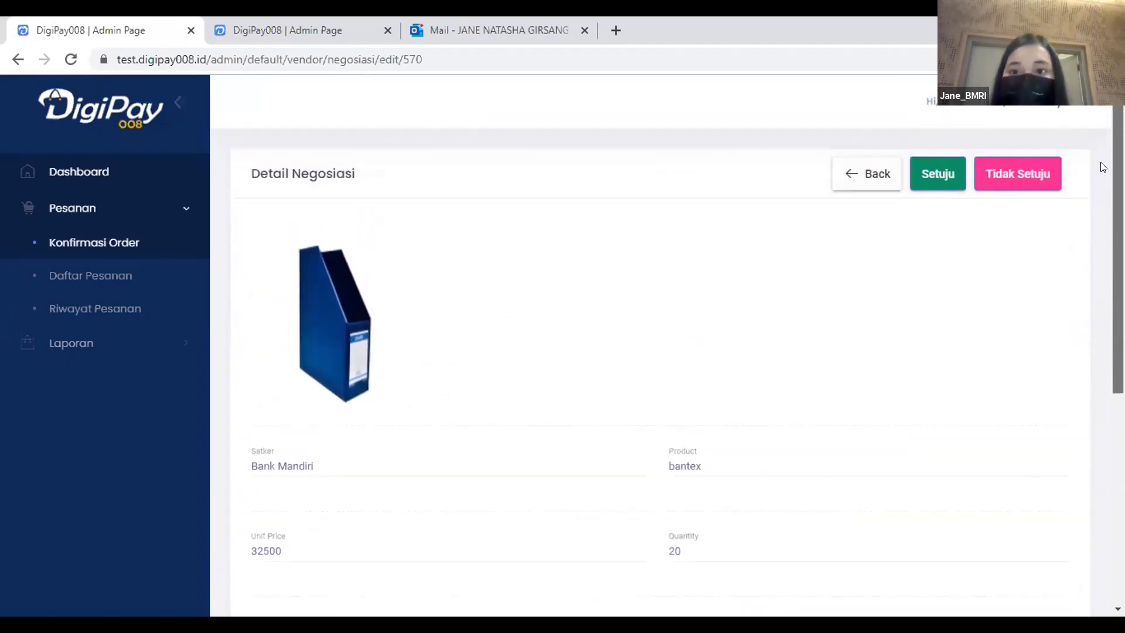
left_click(941, 175)
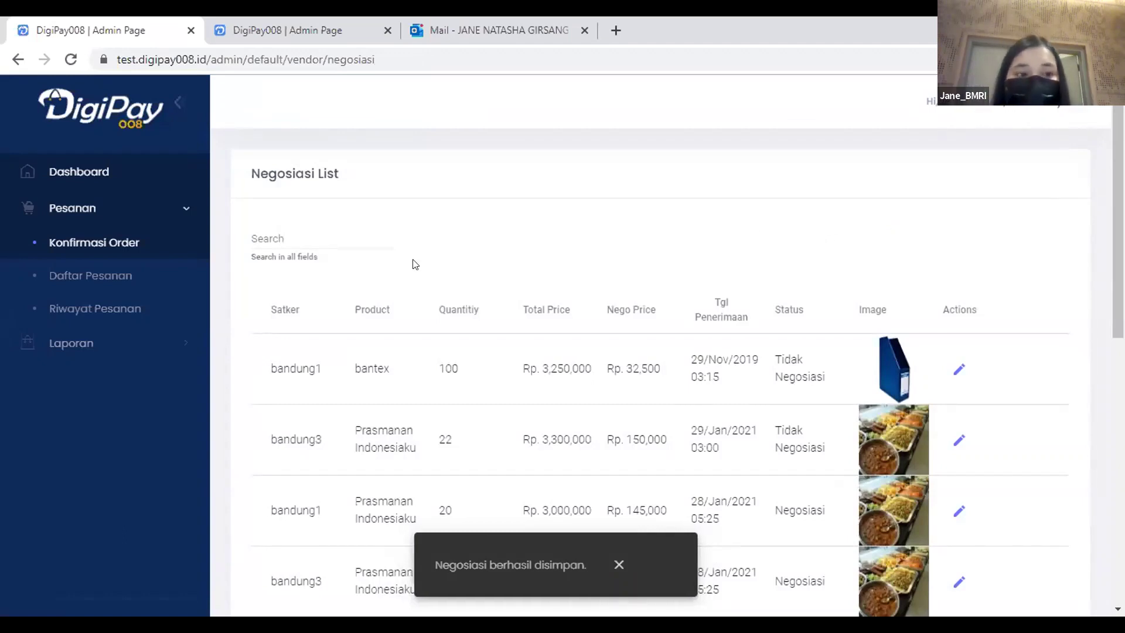
Open Daftar Pesanan and view the new Prasmanan Indonesiaku order's details.
left_click(137, 278)
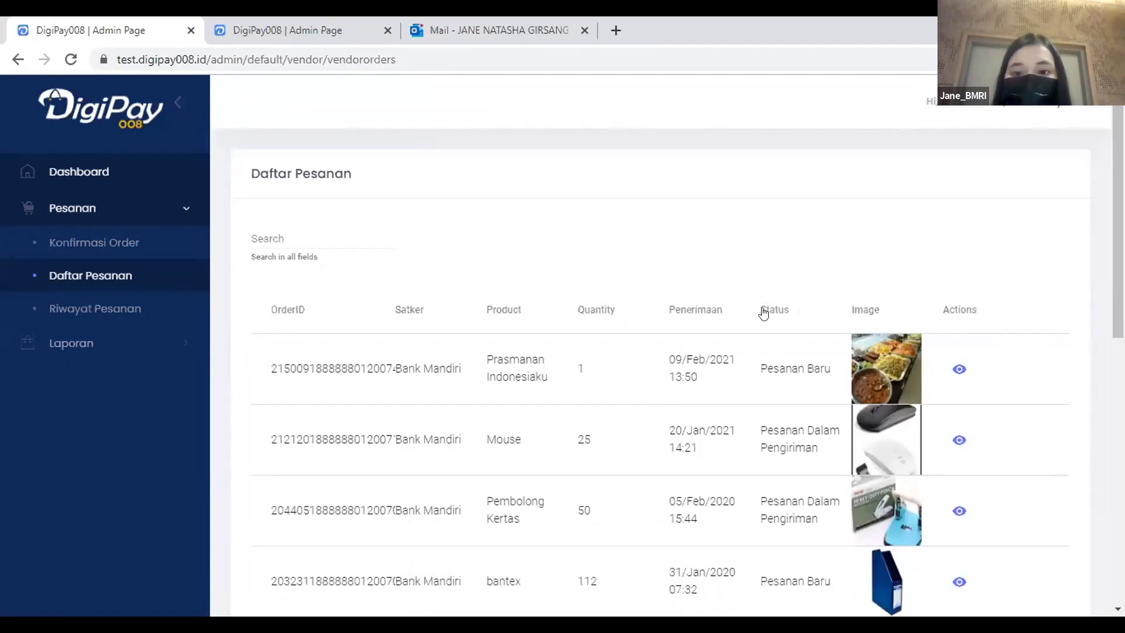
left_click(957, 369)
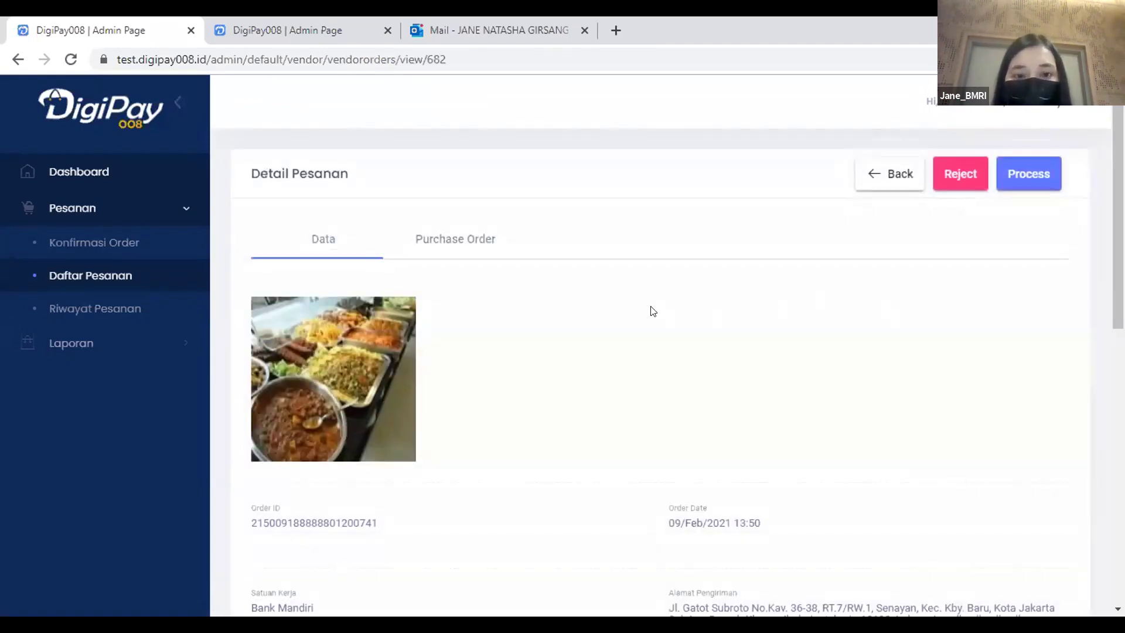
scroll(820, 260, "down", 3)
scroll(784, 271, "down", 3)
scroll(427, 314, "up", 6)
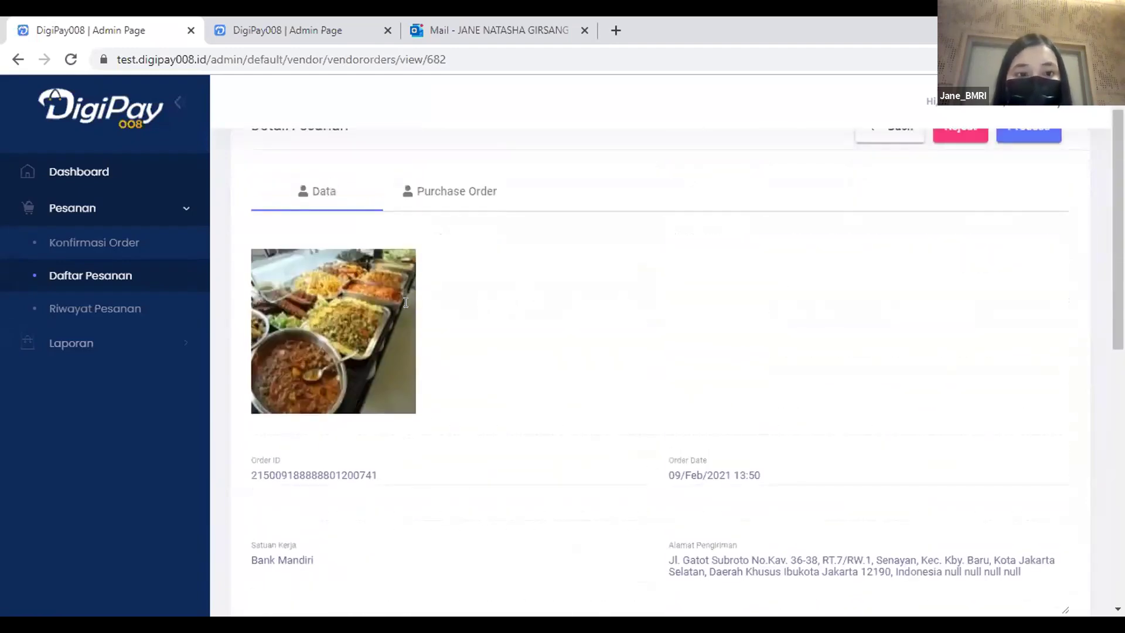
scroll(414, 305, "down", 3)
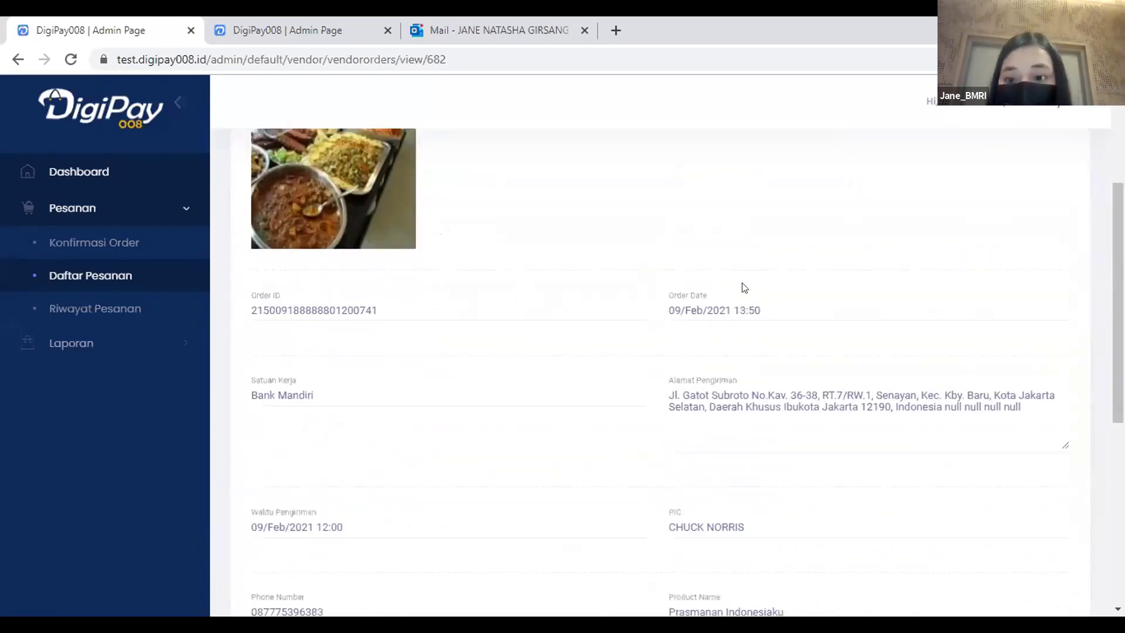
scroll(430, 339, "down", 3)
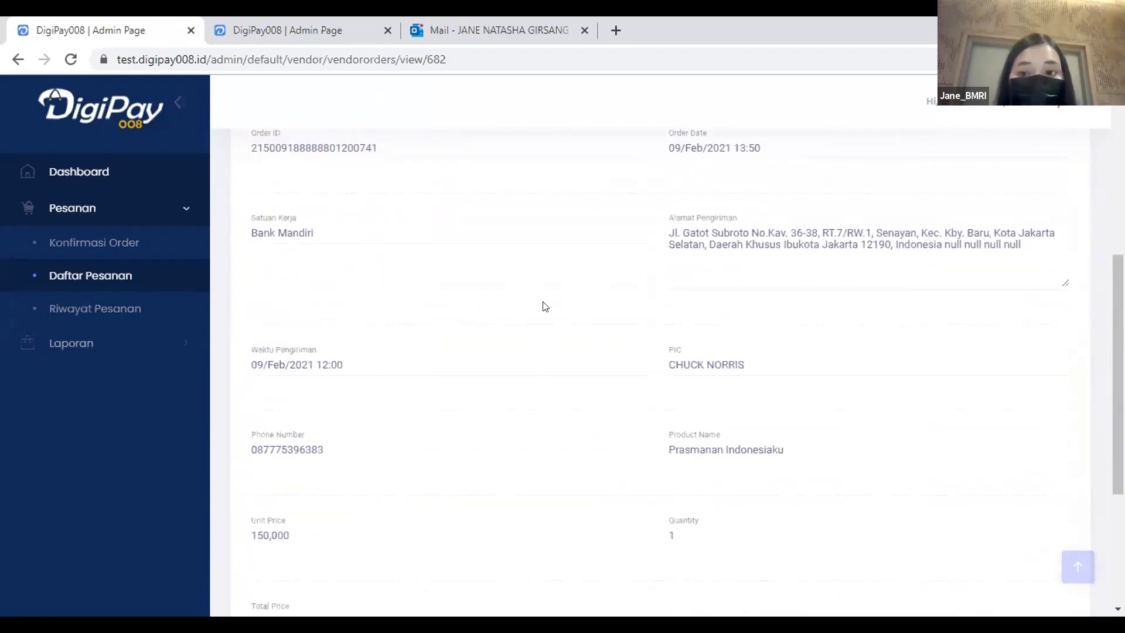
scroll(545, 306, "up", 7)
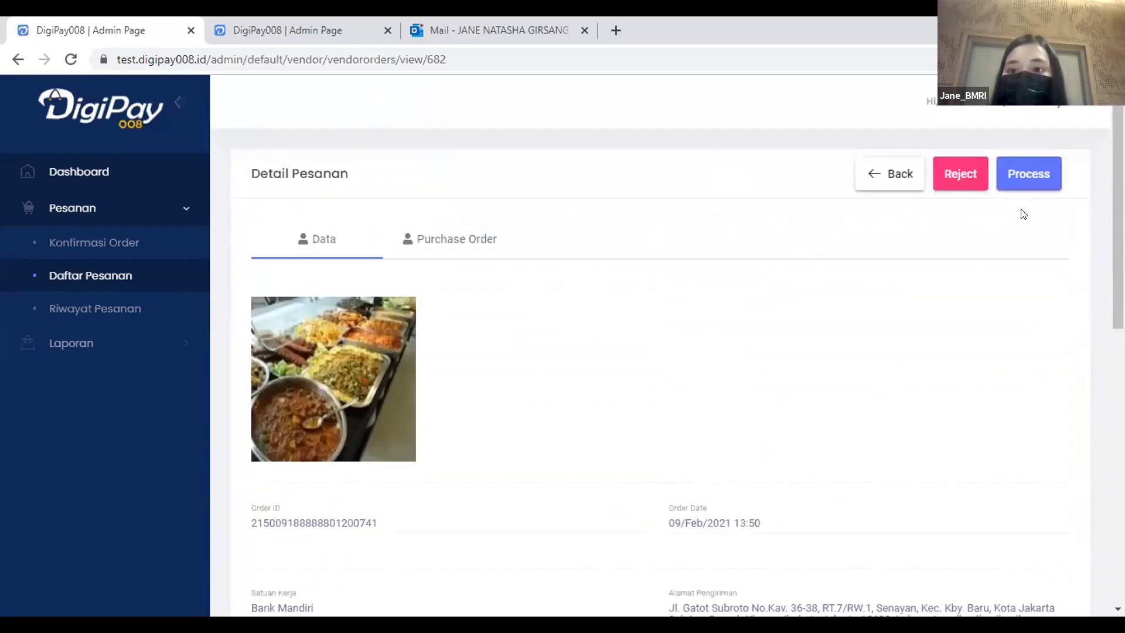
Process the order to Pesanan Diproses oleh Penyedia Barang/Jasa and reopen its details.
left_click(1026, 170)
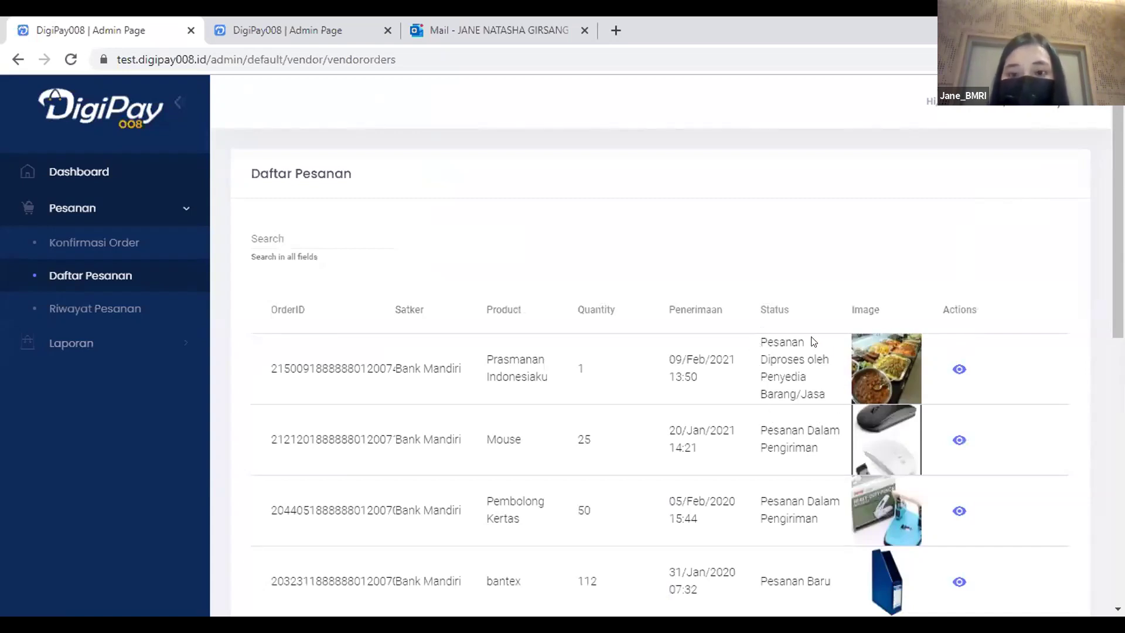
left_click(958, 370)
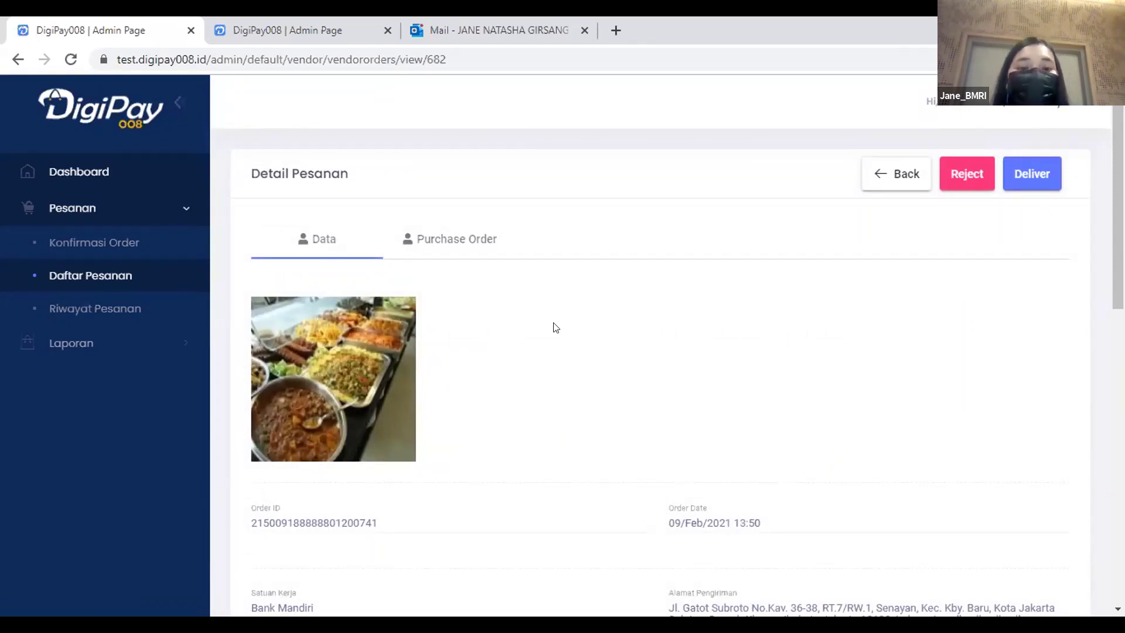
scroll(441, 324, "down", 3)
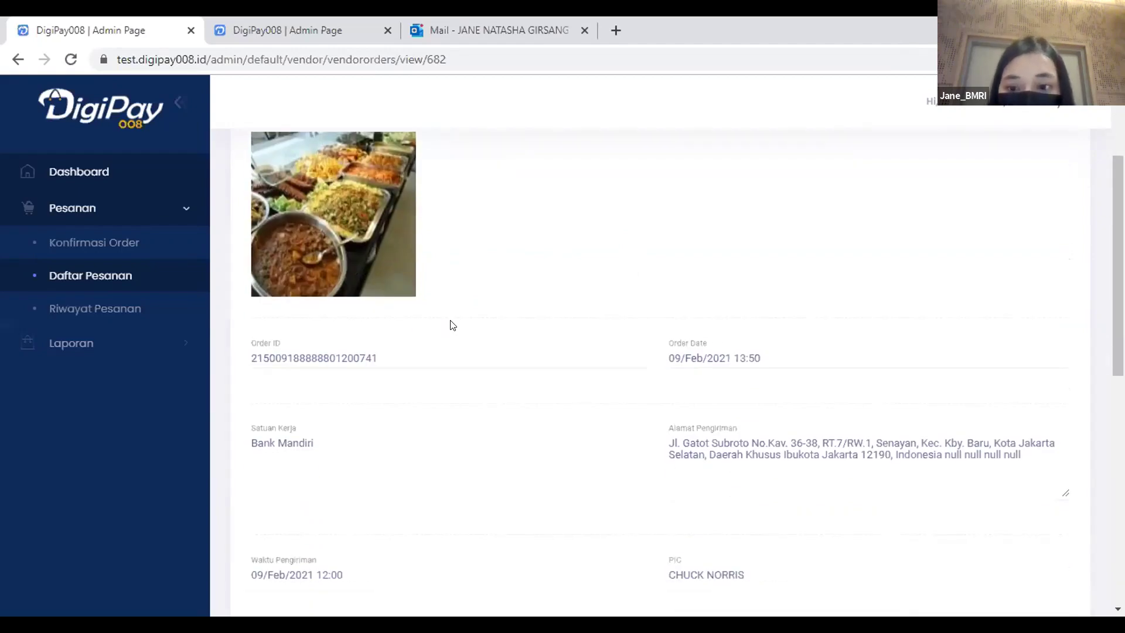
scroll(602, 303, "up", 3)
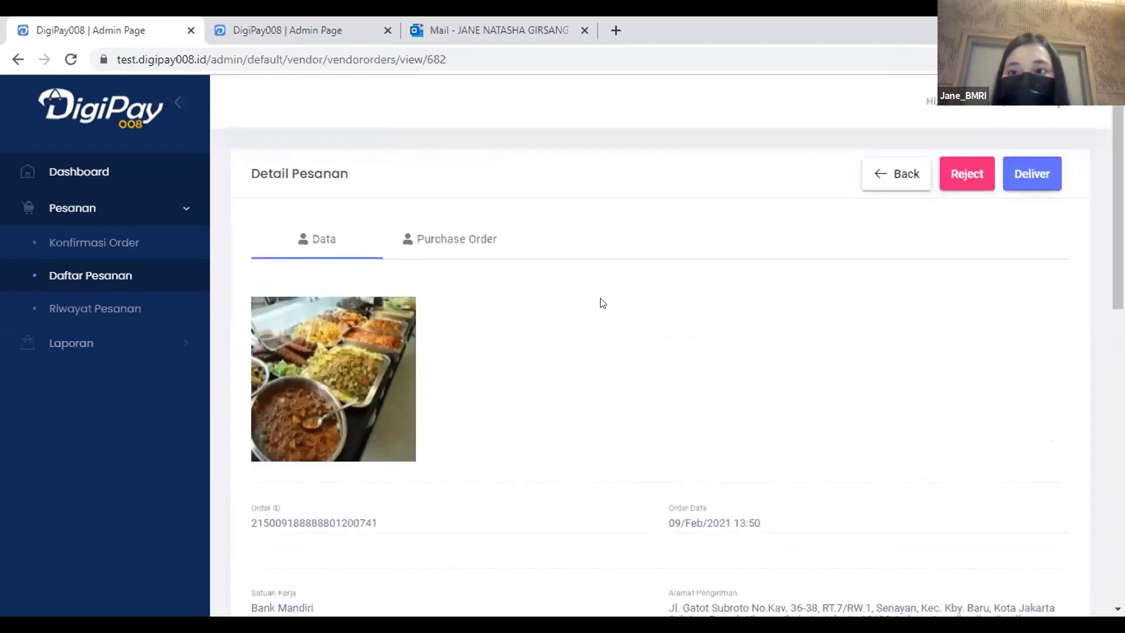
Sign out of the vendor account and sign in with the other saved account.
left_click(995, 121)
left_click(968, 223)
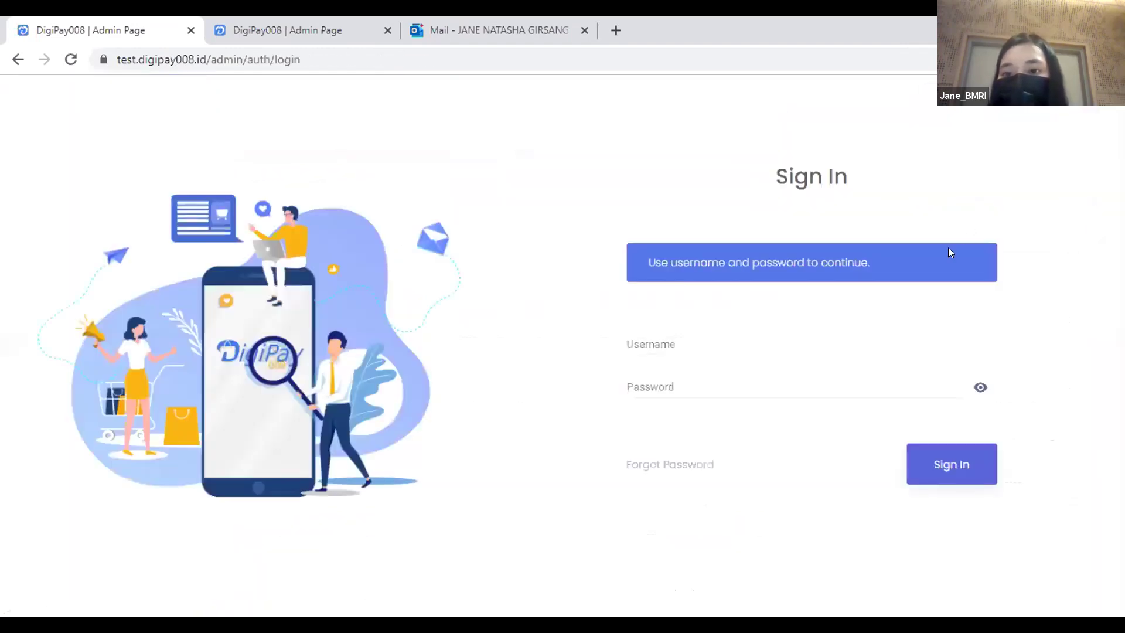
double_click(735, 344)
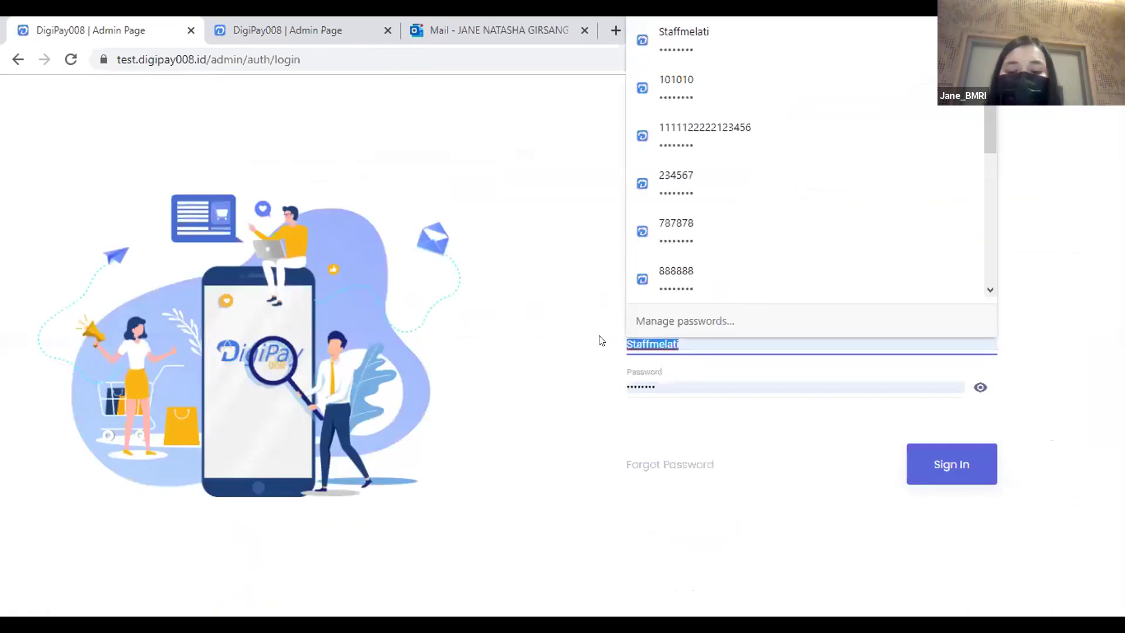
left_click(729, 380)
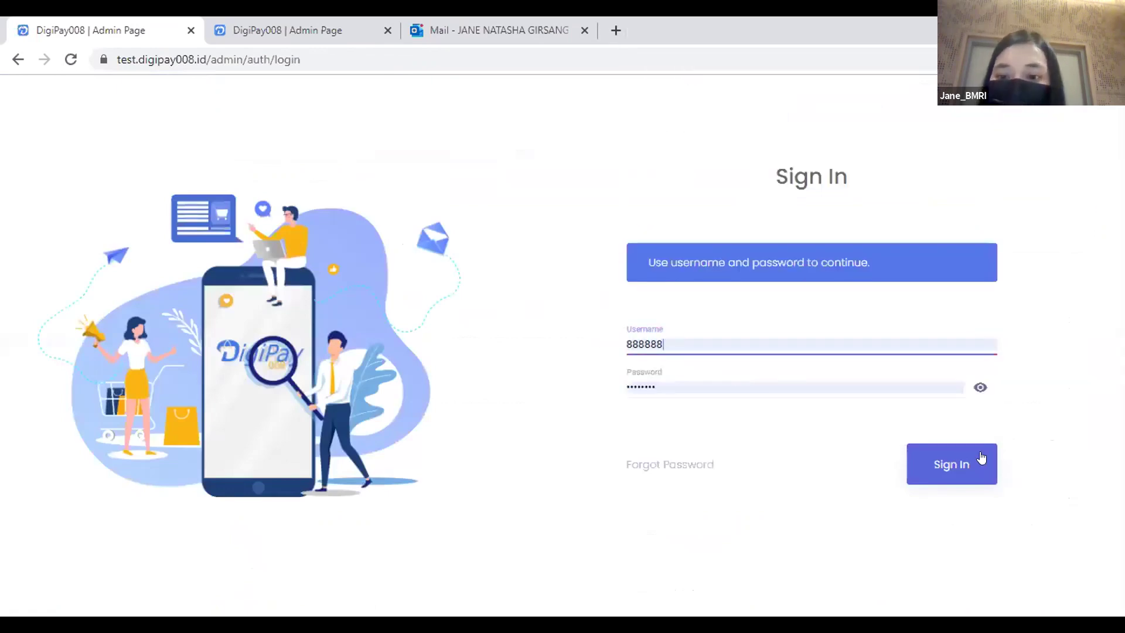
left_click(959, 461)
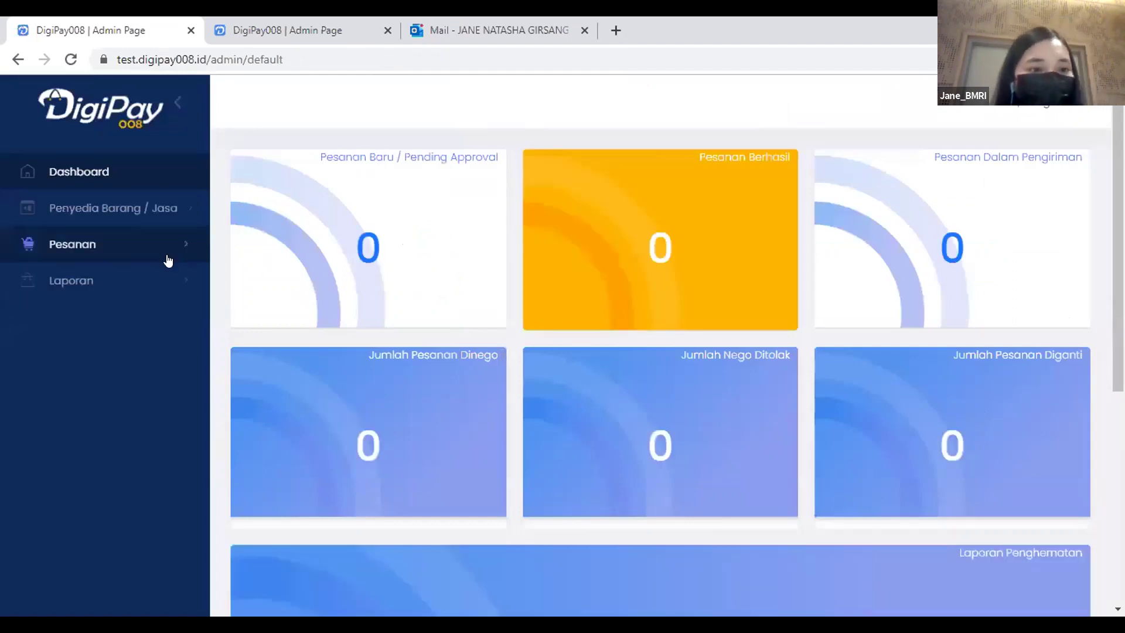
Open Pesanan > Daftar Pesanan for this account.
left_click(157, 249)
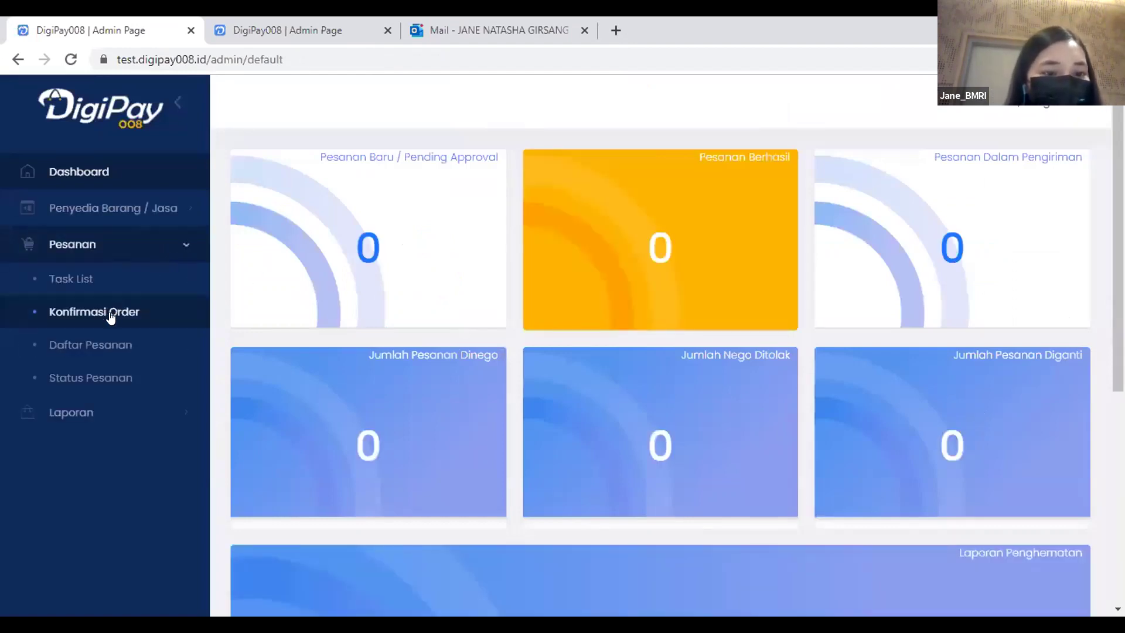
left_click(132, 346)
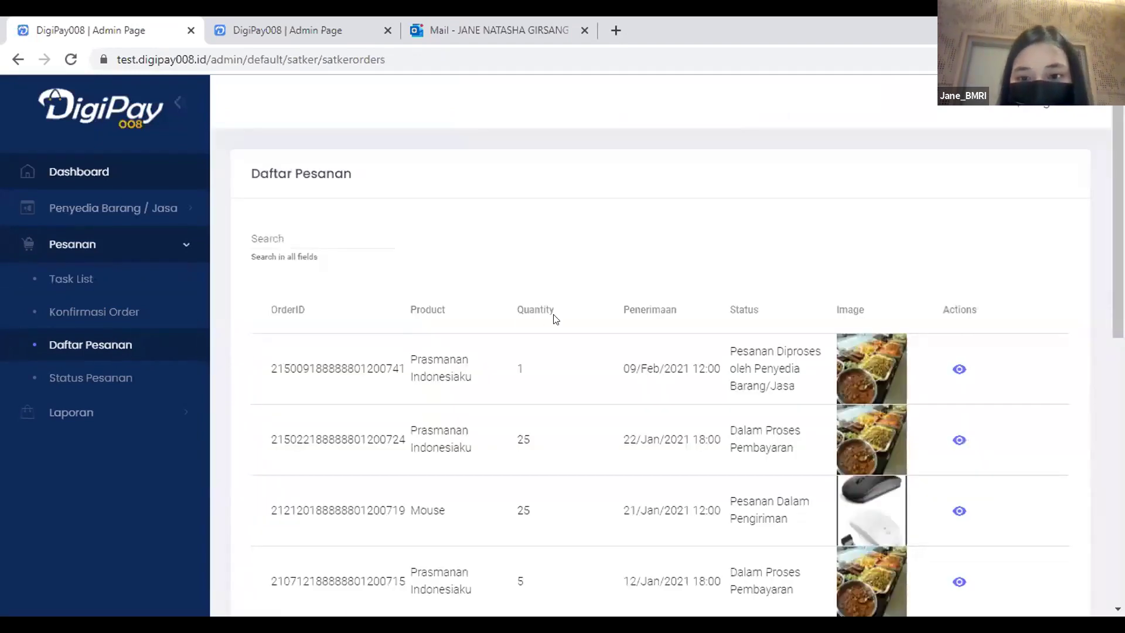
scroll(555, 318, "down", 1)
Review the Prasmanan Indonesiaku order details, then open the Konfirmasi Order Negosiasi List.
left_click(959, 357)
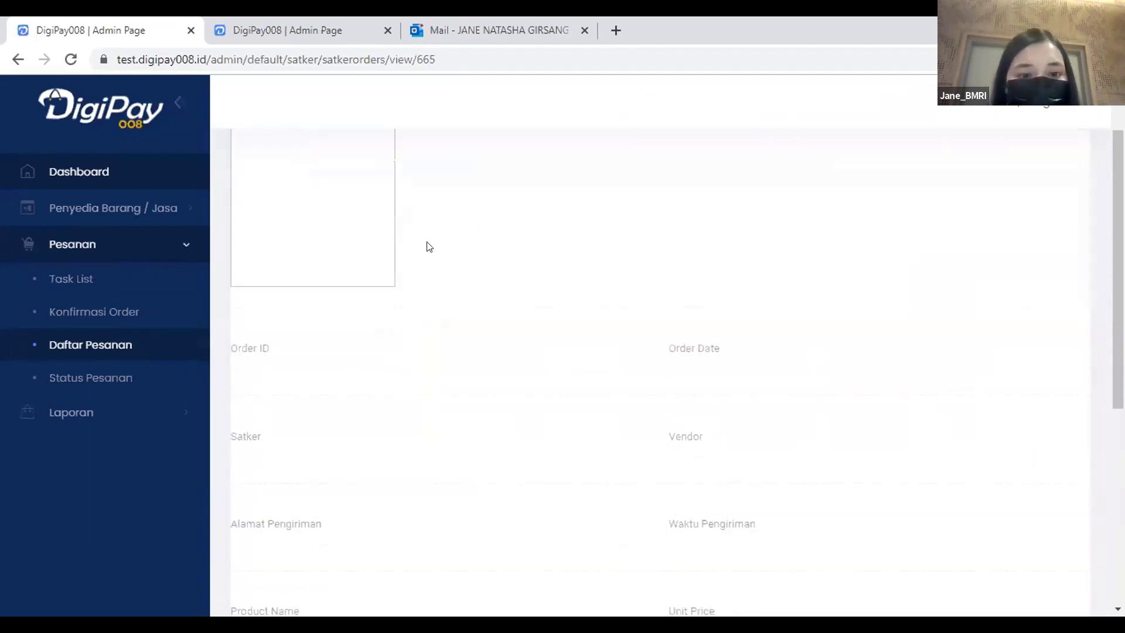
scroll(522, 237, "down", 8)
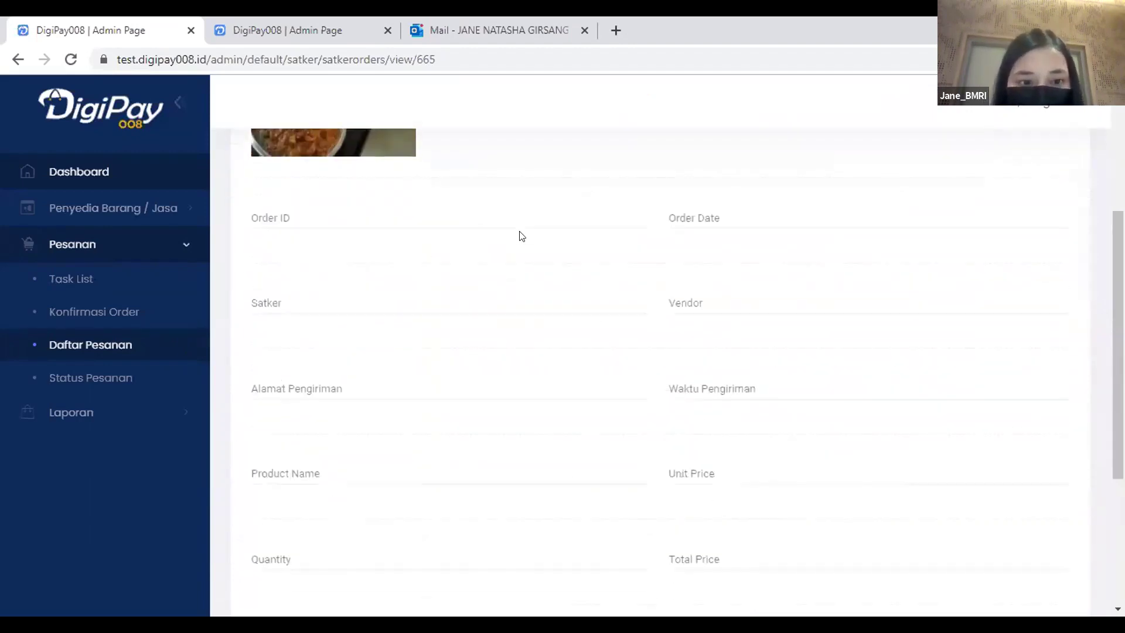
scroll(515, 233, "up", 8)
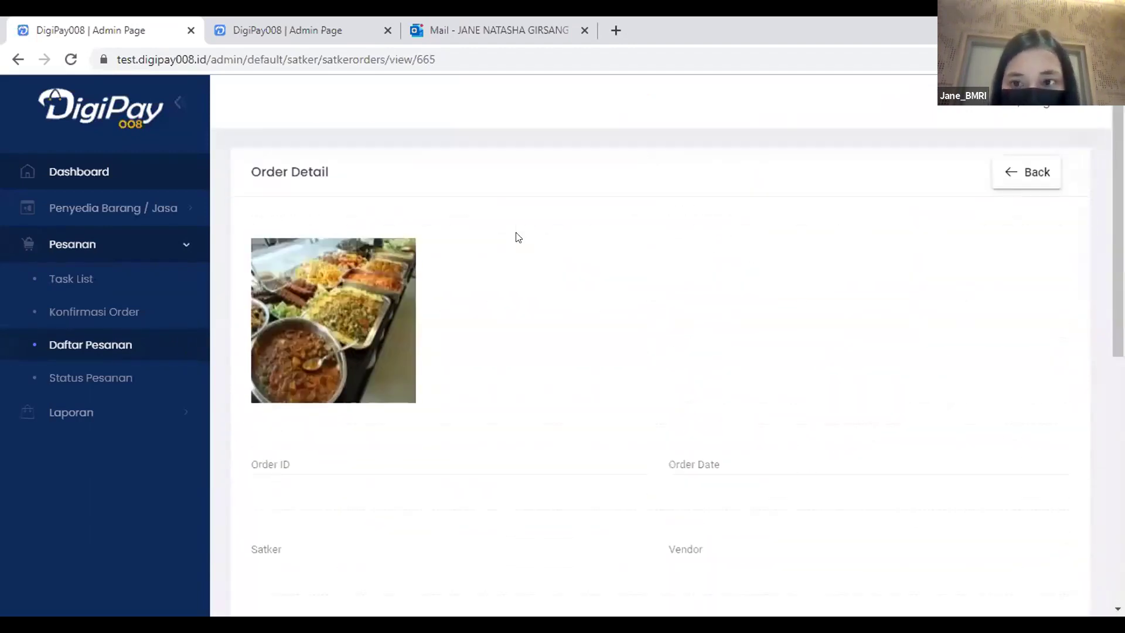
left_click(1022, 163)
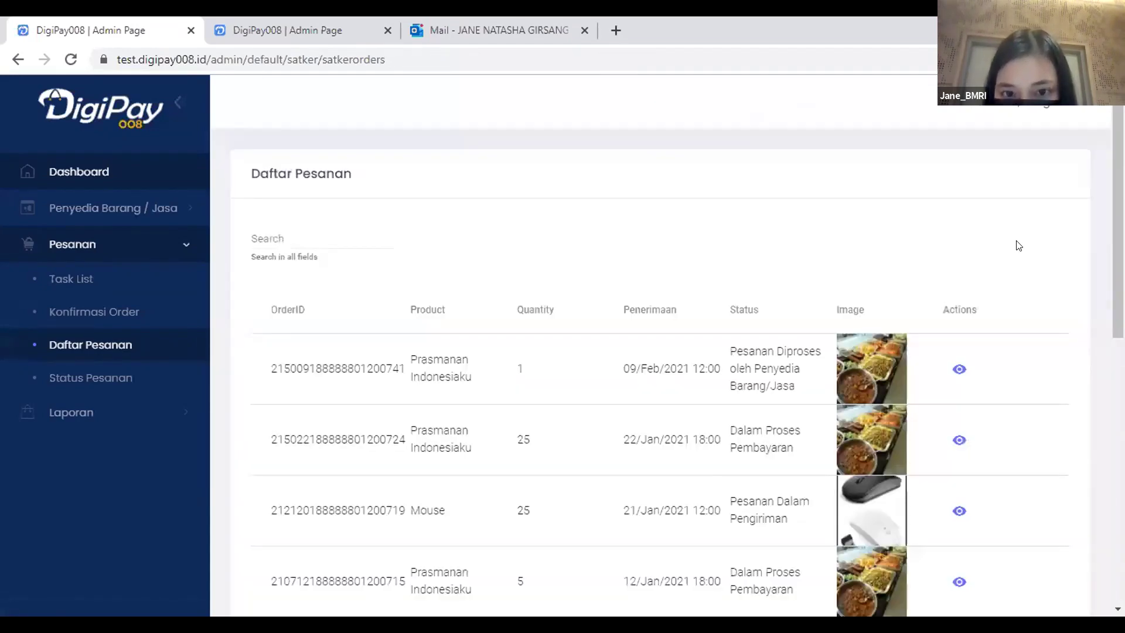
left_click(959, 367)
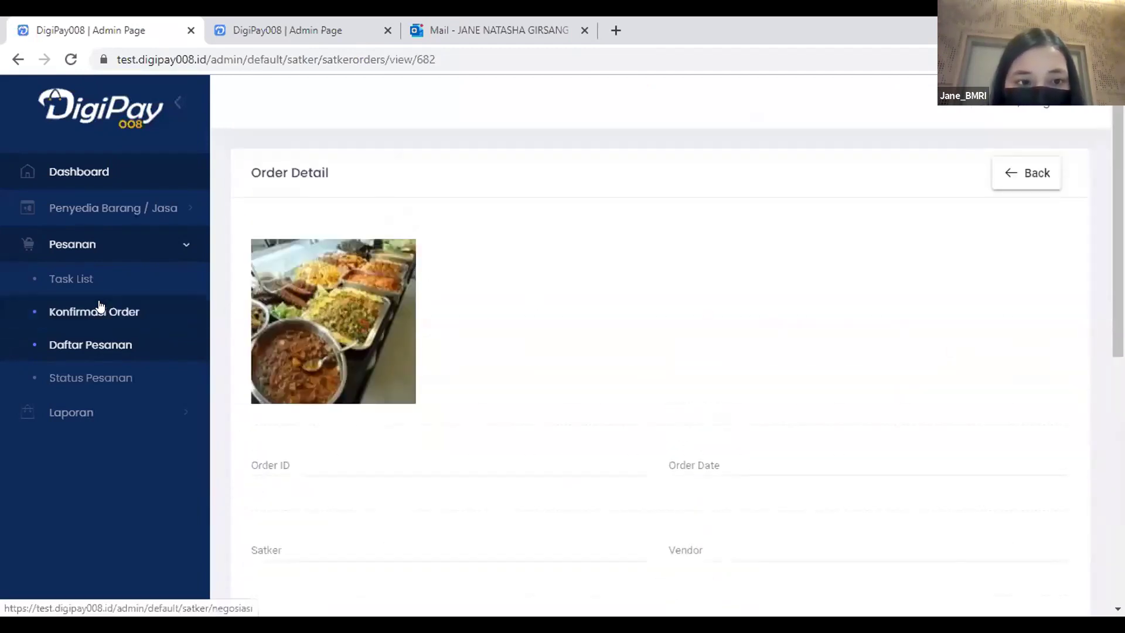
left_click(151, 318)
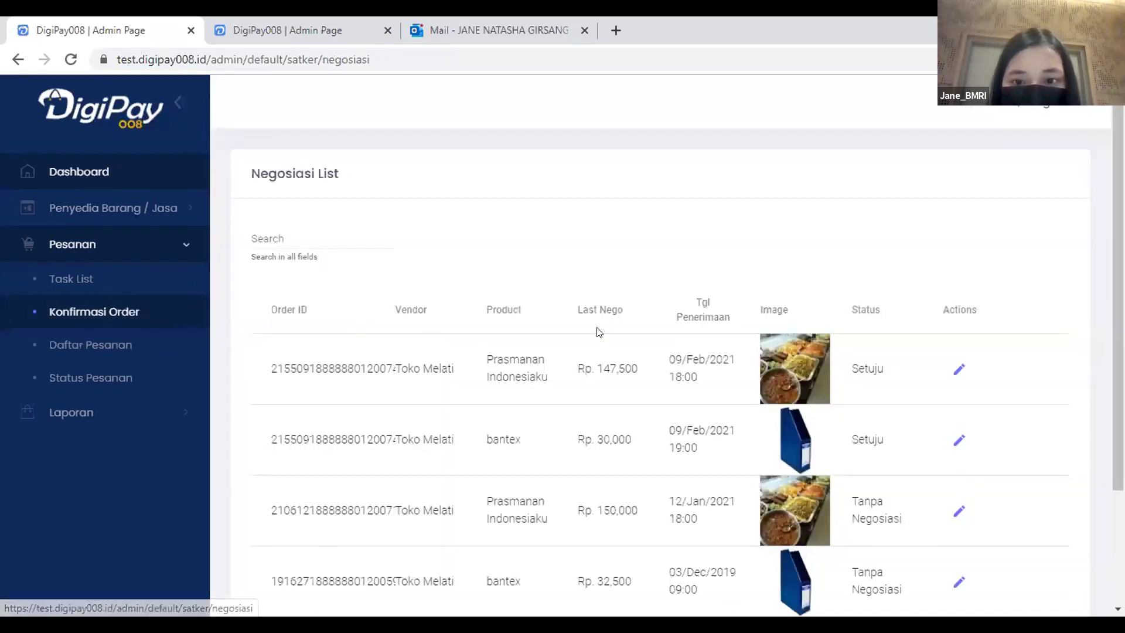
Set Nego to Tidak on the Prasmanan Indonesiaku negotiation and place the order.
left_click(958, 370)
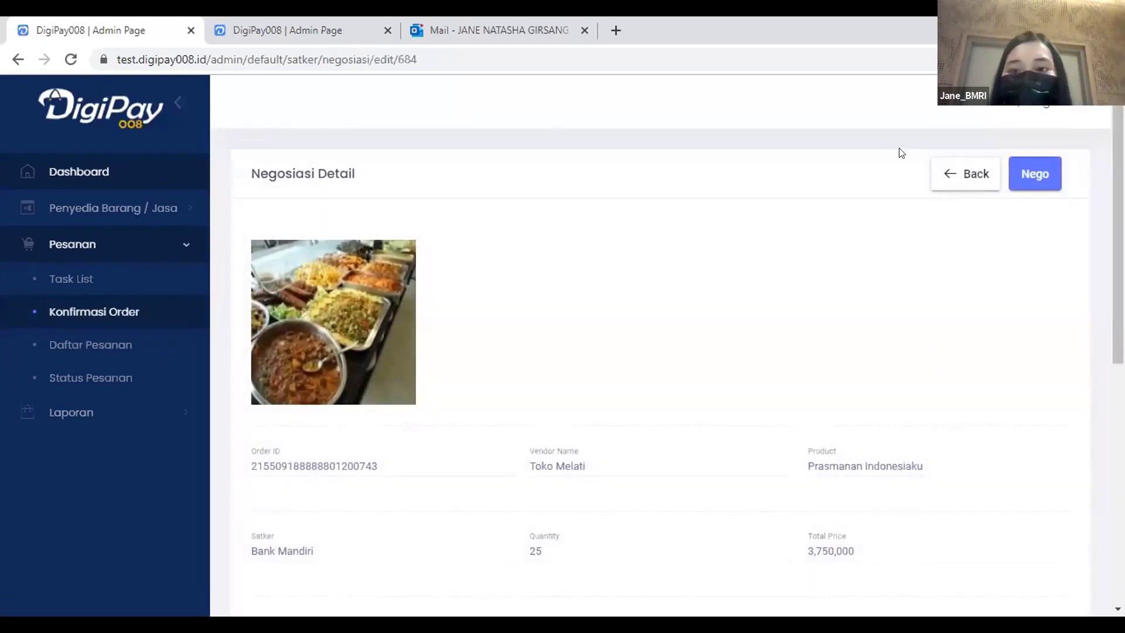
scroll(920, 230, "down", 7)
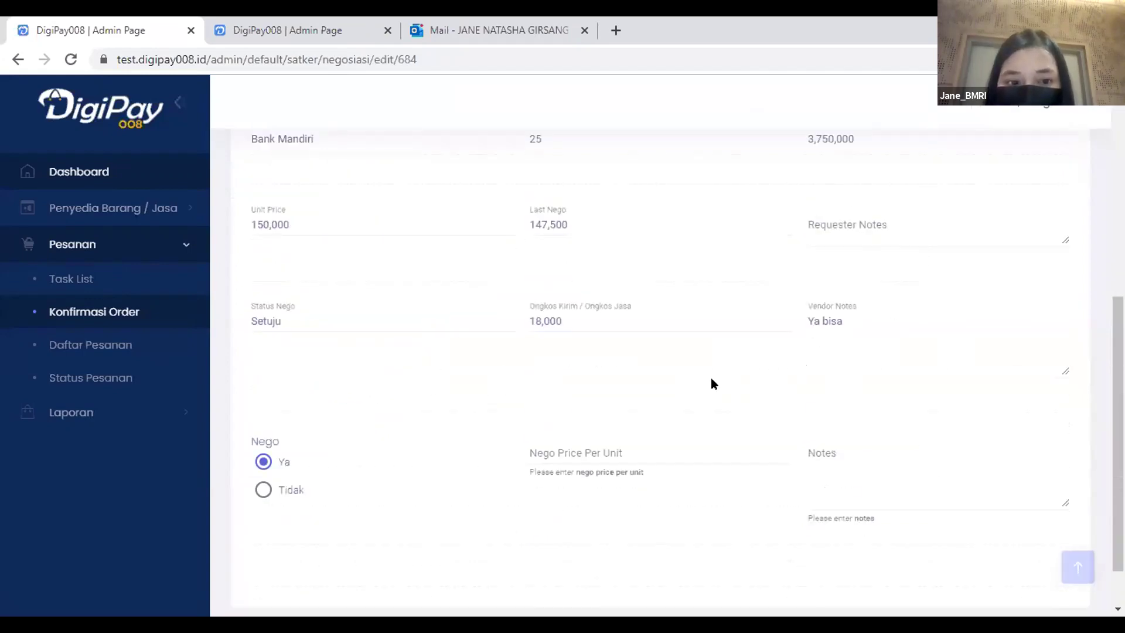
left_click(264, 489)
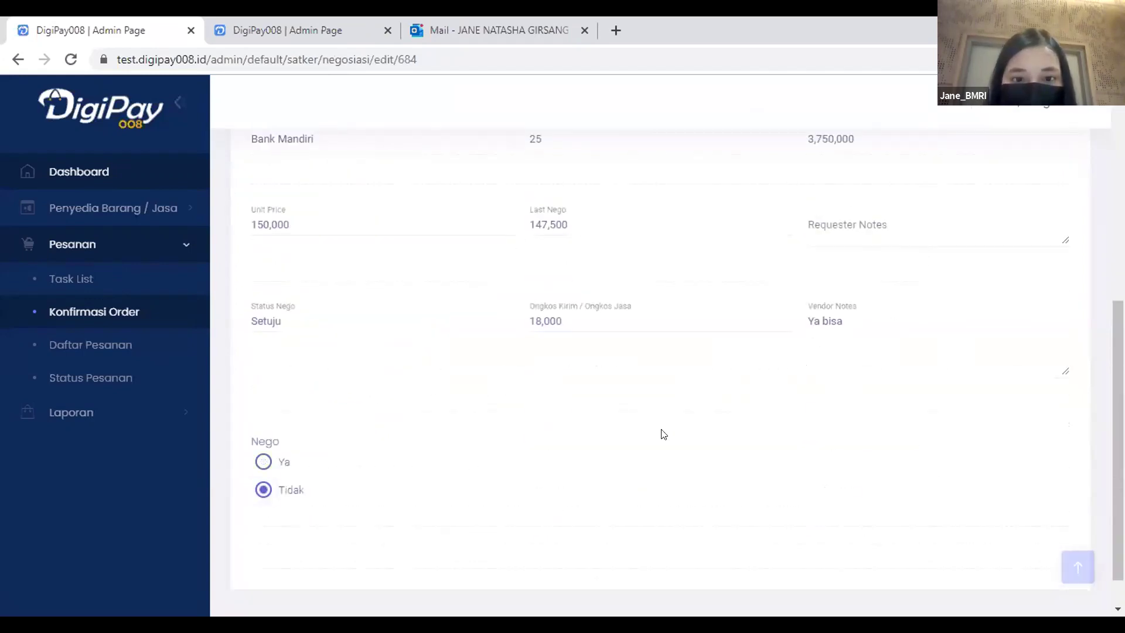
scroll(531, 349, "up", 4)
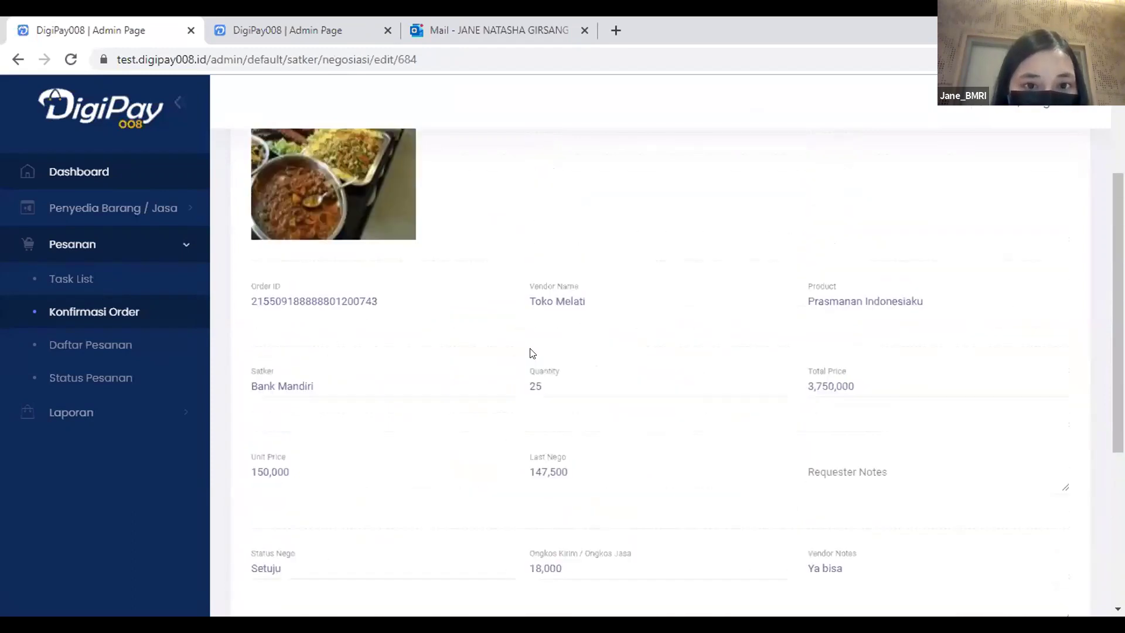
scroll(531, 350, "down", 4)
scroll(535, 377, "up", 7)
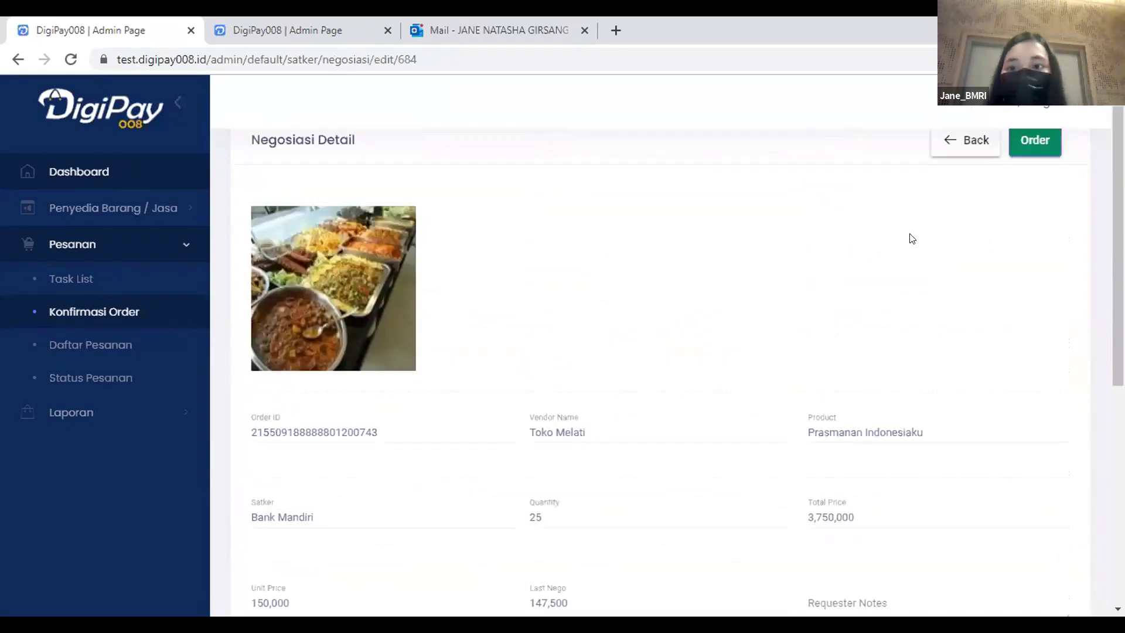
left_click(1023, 147)
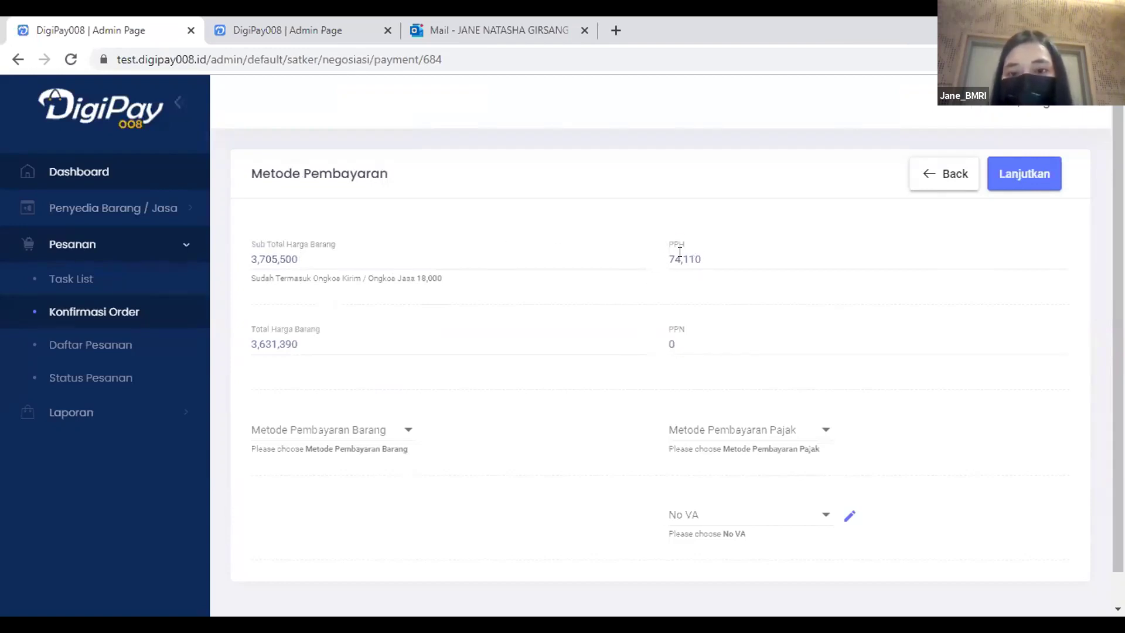
Pay the goods by VA with the first virtual account, Overbooking transfer, due 9 Feb 2021.
scroll(445, 360, "down", 1)
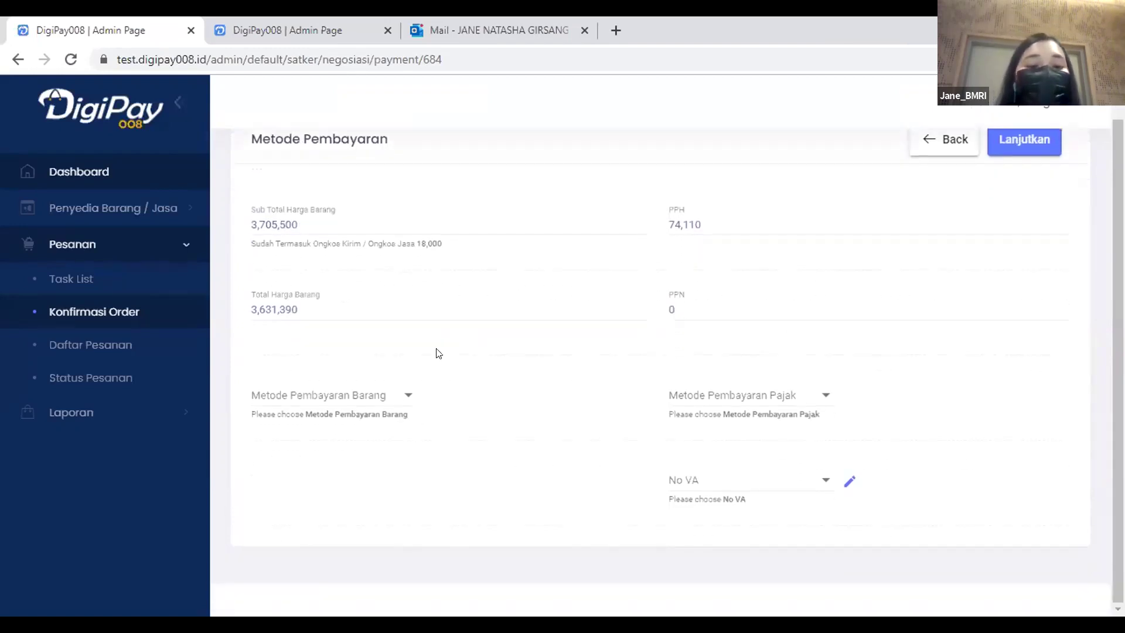
left_click(387, 398)
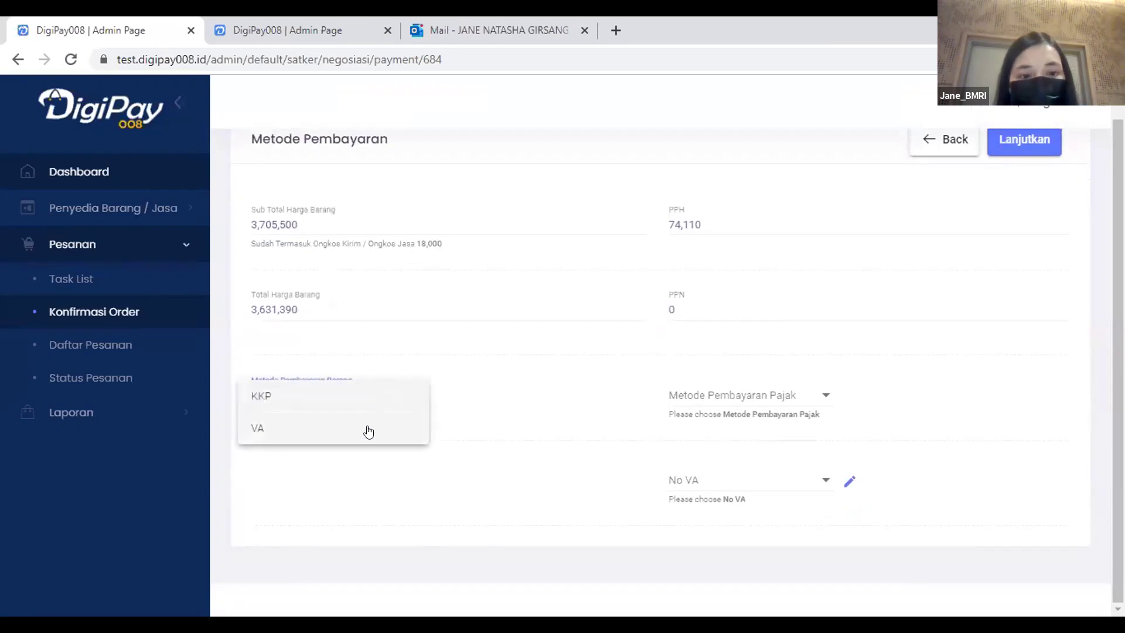
scroll(445, 420, "down", 3)
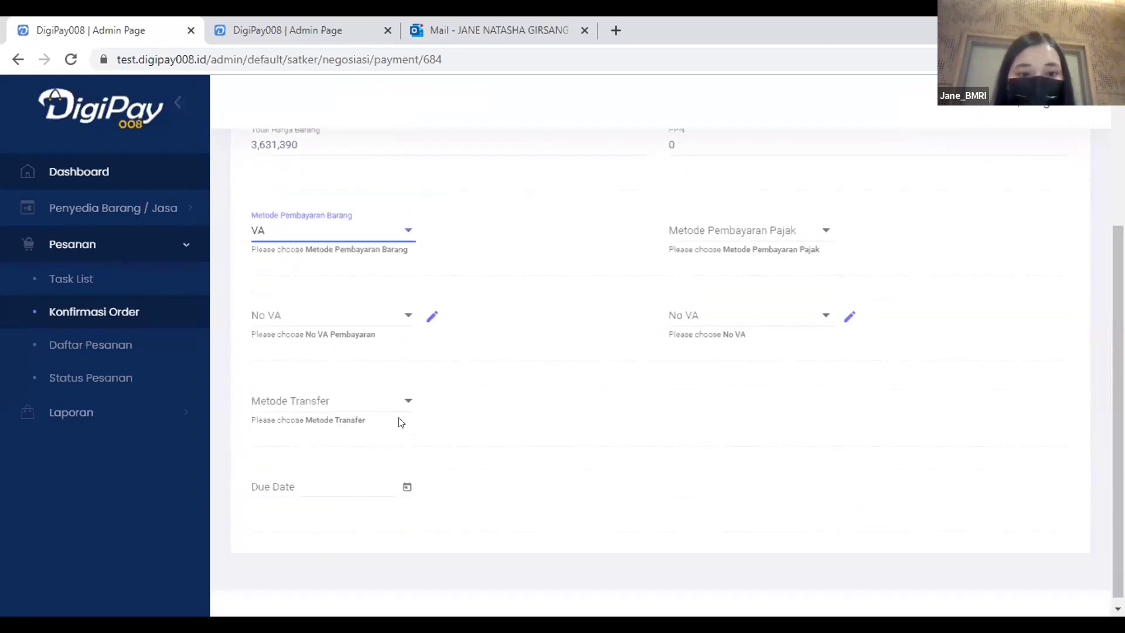
left_click(389, 317)
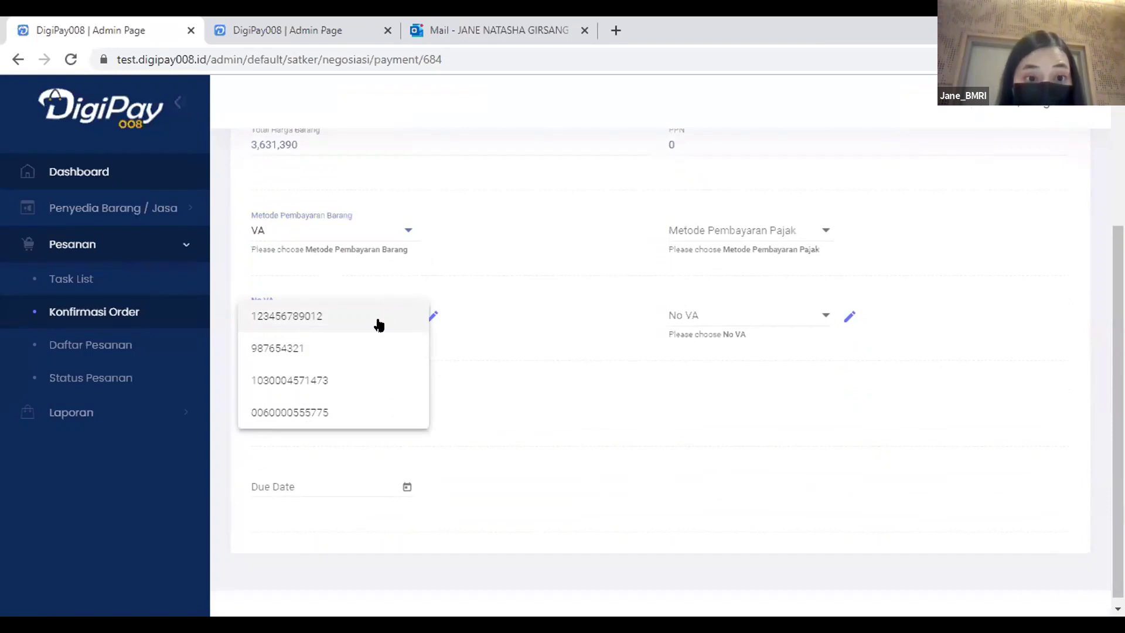
left_click(379, 326)
left_click(379, 410)
left_click(376, 408)
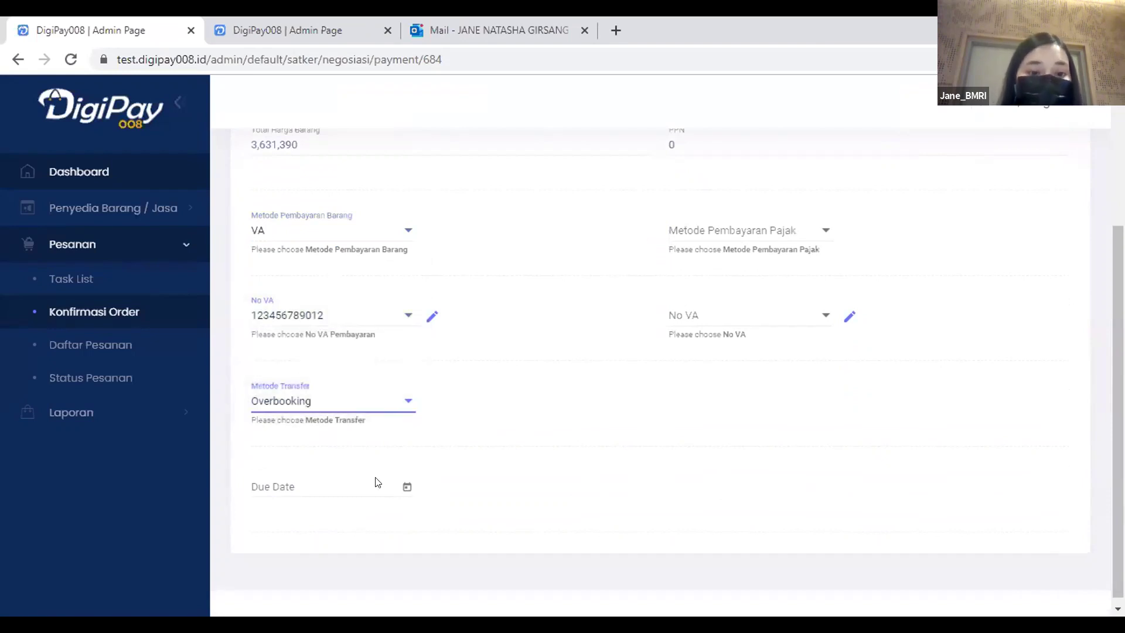
left_click(407, 488)
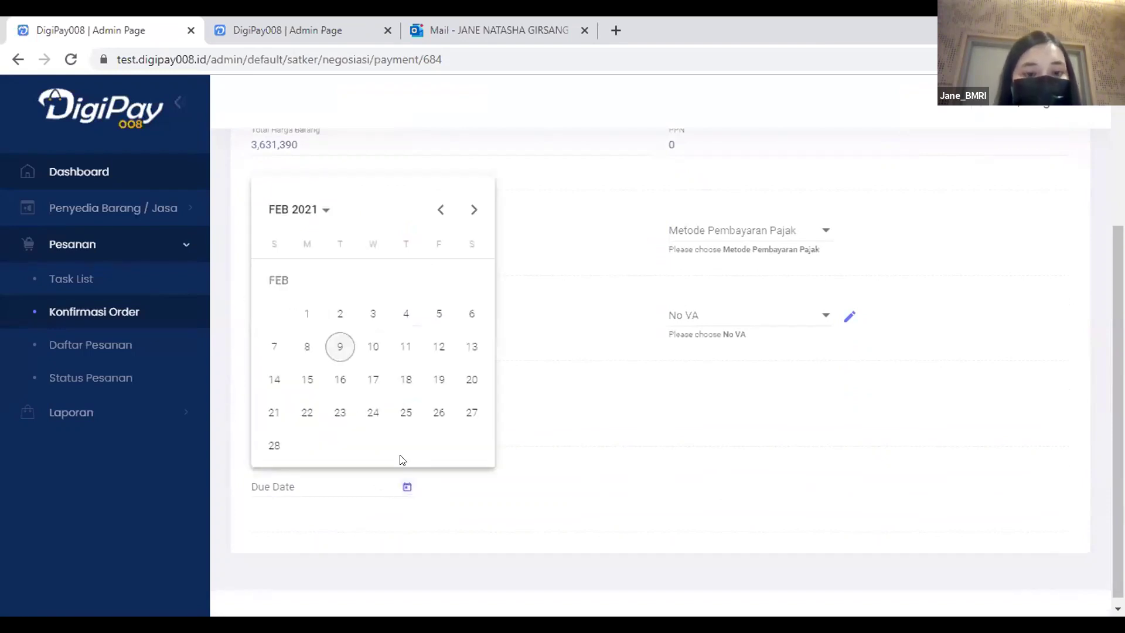
left_click(340, 350)
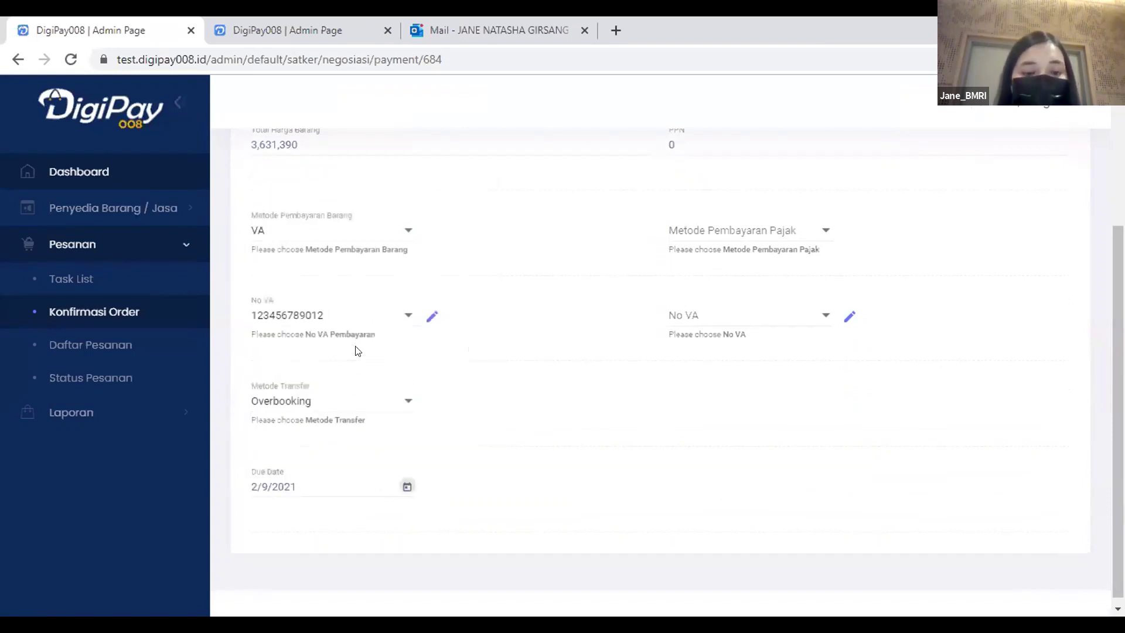
Pay the tax by VA with the same account, then submit and confirm with Lanjutkan.
left_click(746, 239)
left_click(744, 234)
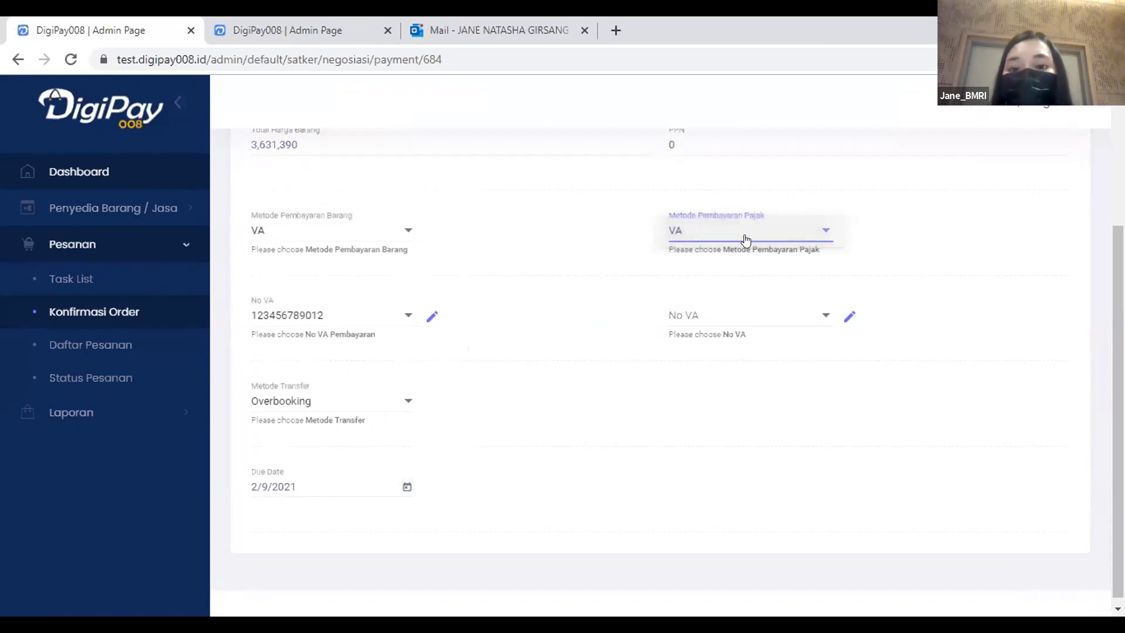
left_click(760, 318)
left_click(758, 316)
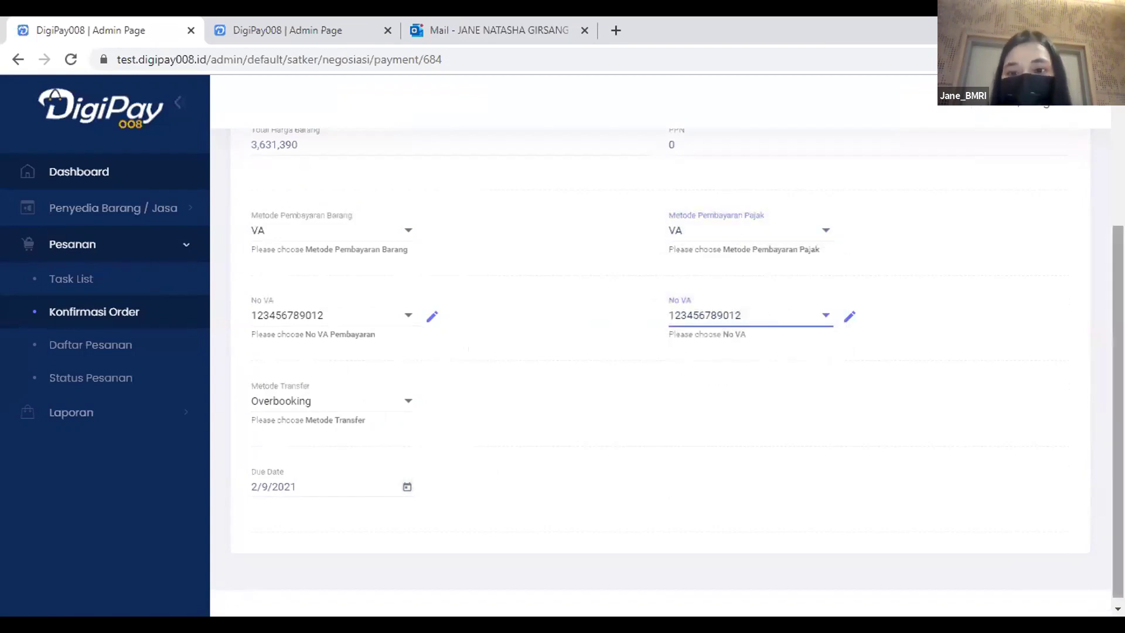
scroll(667, 364, "up", 3)
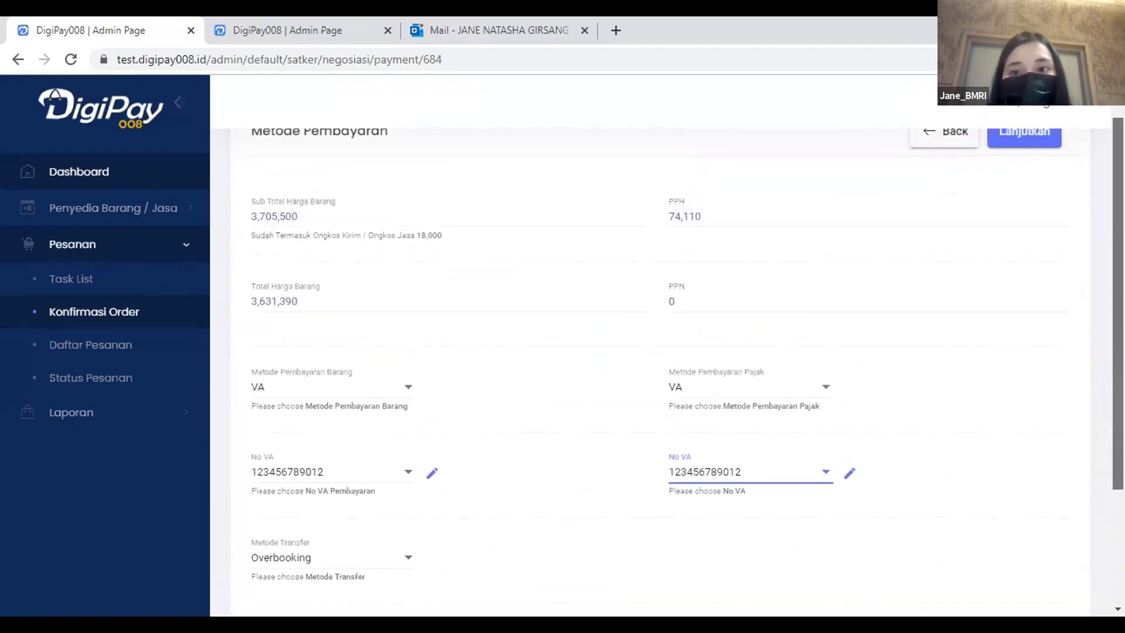
scroll(667, 365, "up", 2)
left_click(1024, 174)
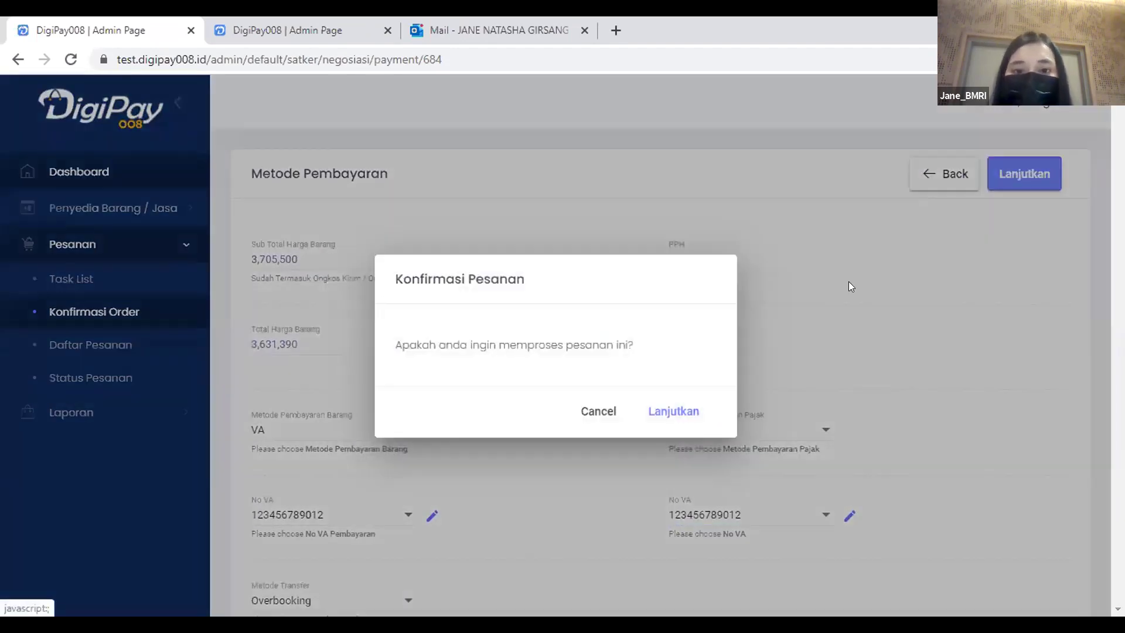
left_click(685, 407)
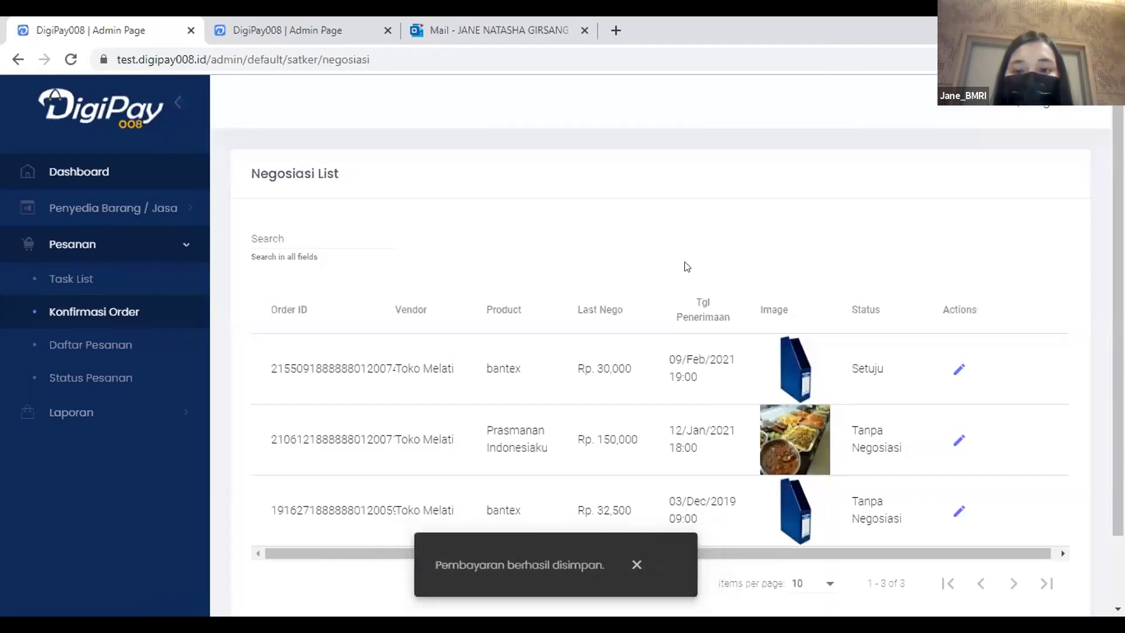
Set Nego to Tidak on the bantex negotiation and place the order.
left_click(953, 362)
scroll(535, 318, "down", 2)
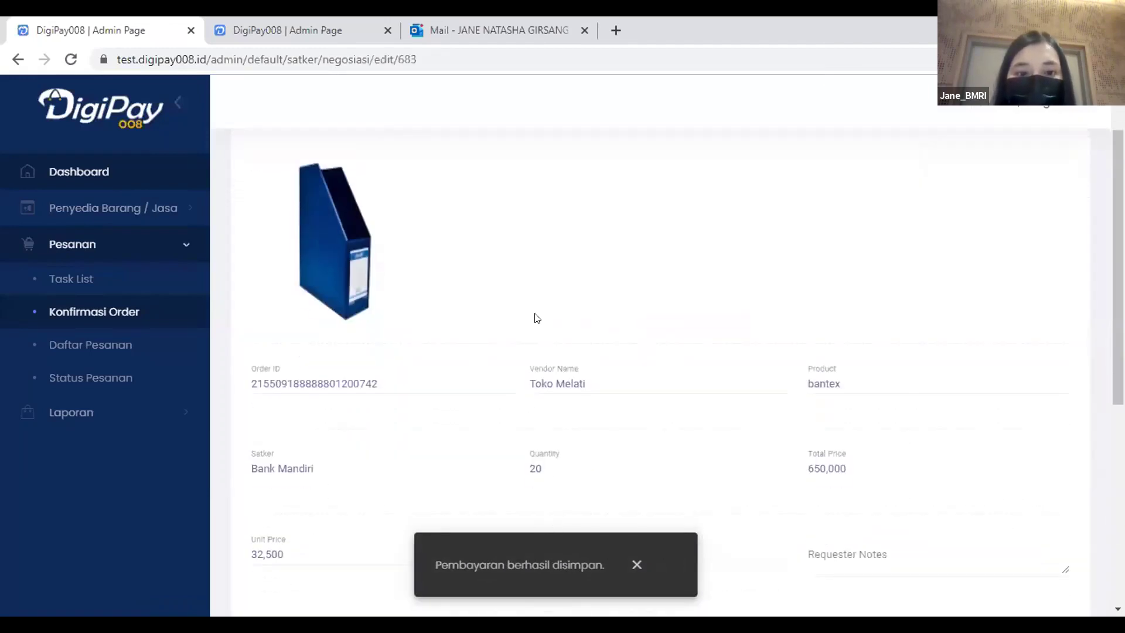
scroll(535, 318, "down", 5)
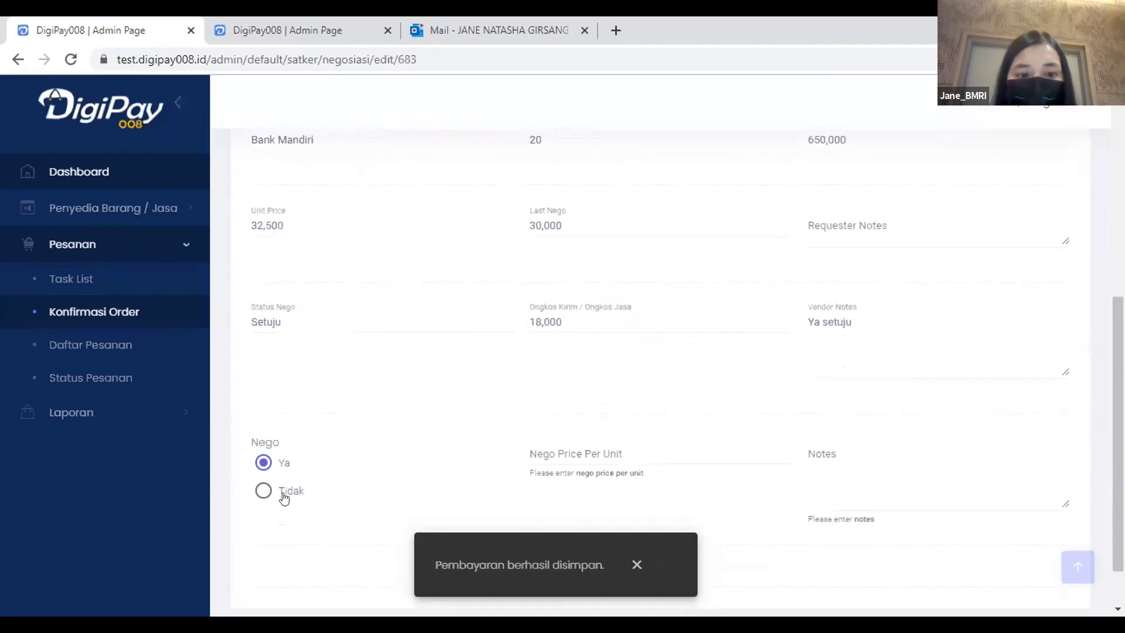
left_click(265, 491)
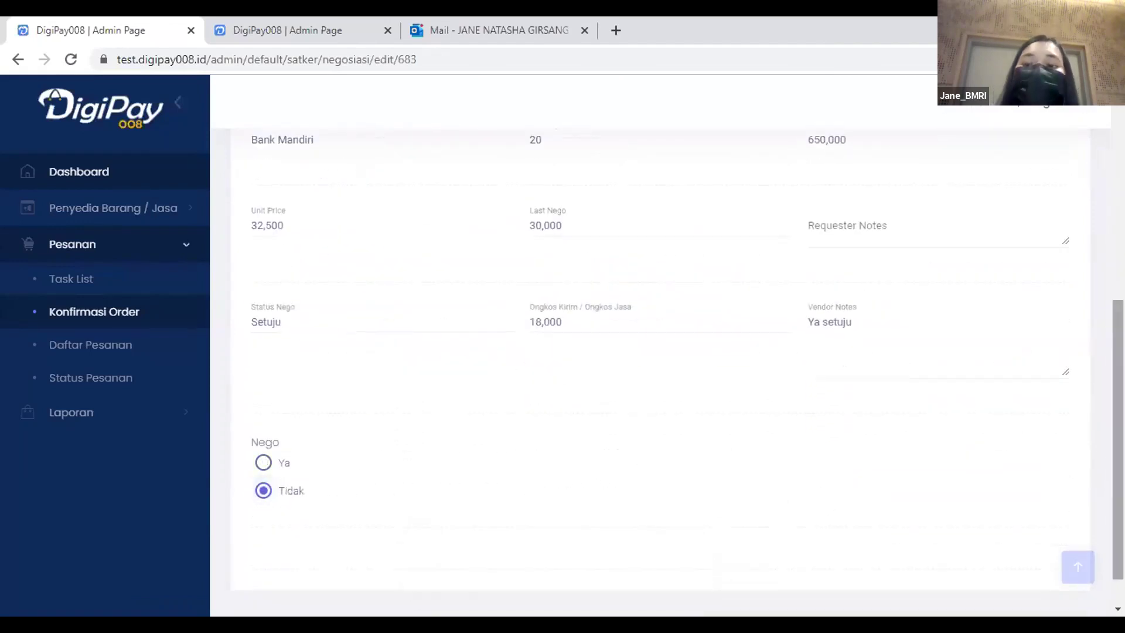
scroll(661, 352, "up", 6)
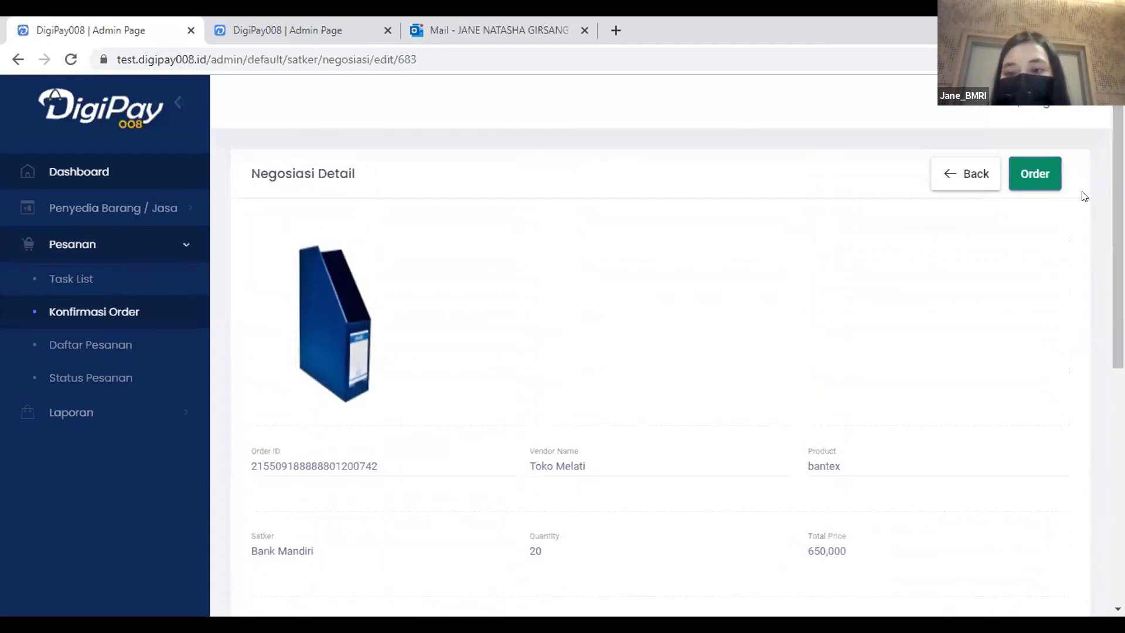
left_click(1033, 175)
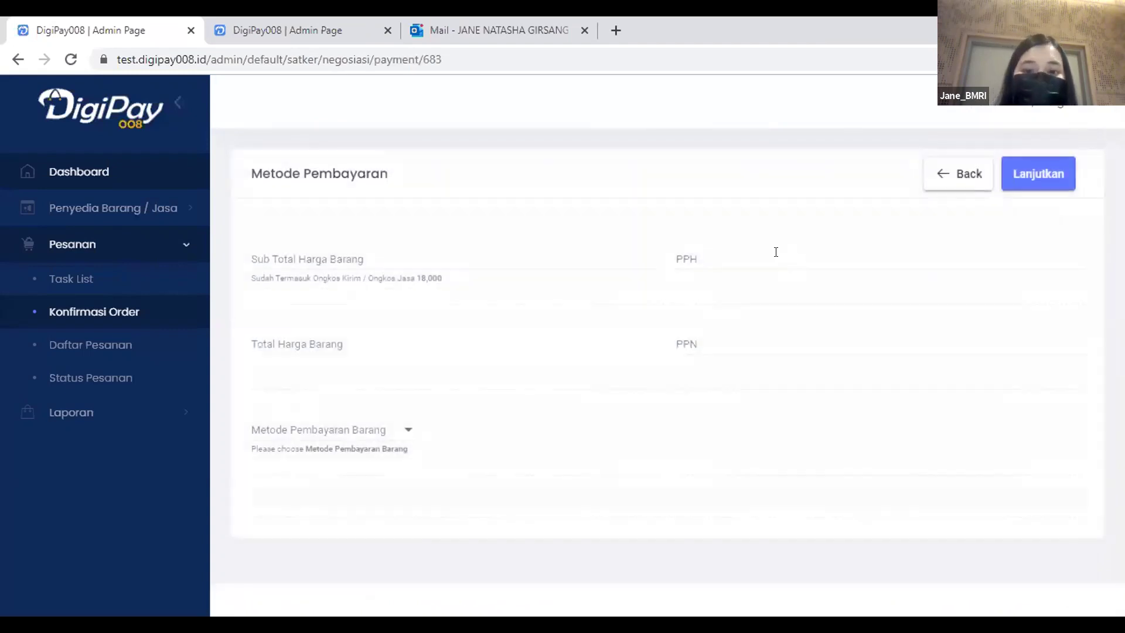
Choose KKP payment, cancel at the confirmation, and open Daftar Pesanan.
left_click(326, 436)
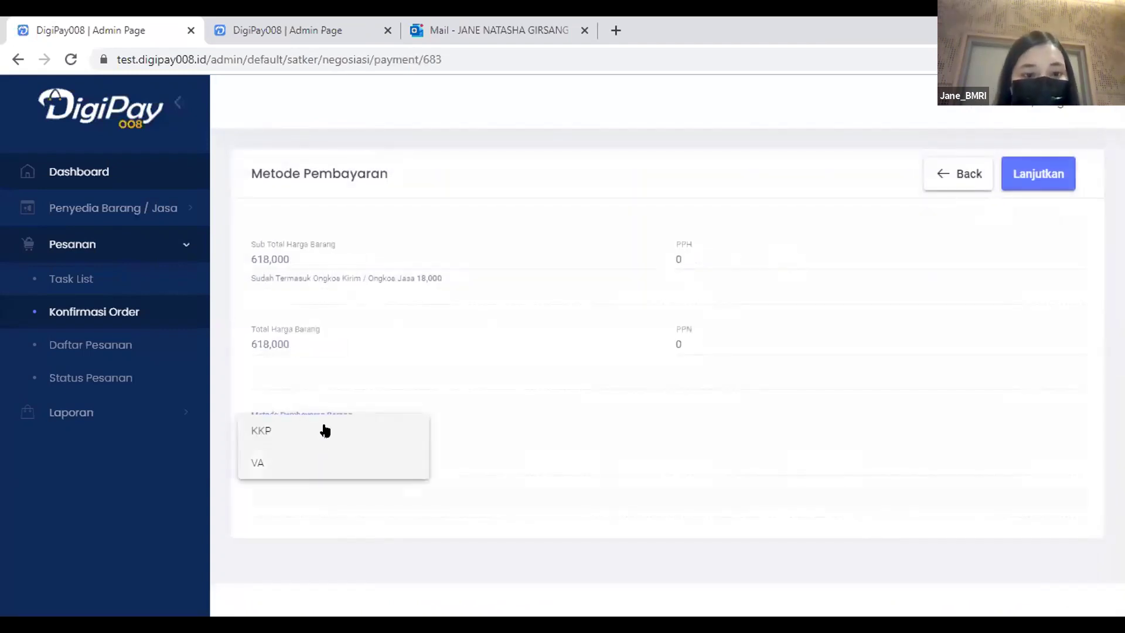
left_click(324, 426)
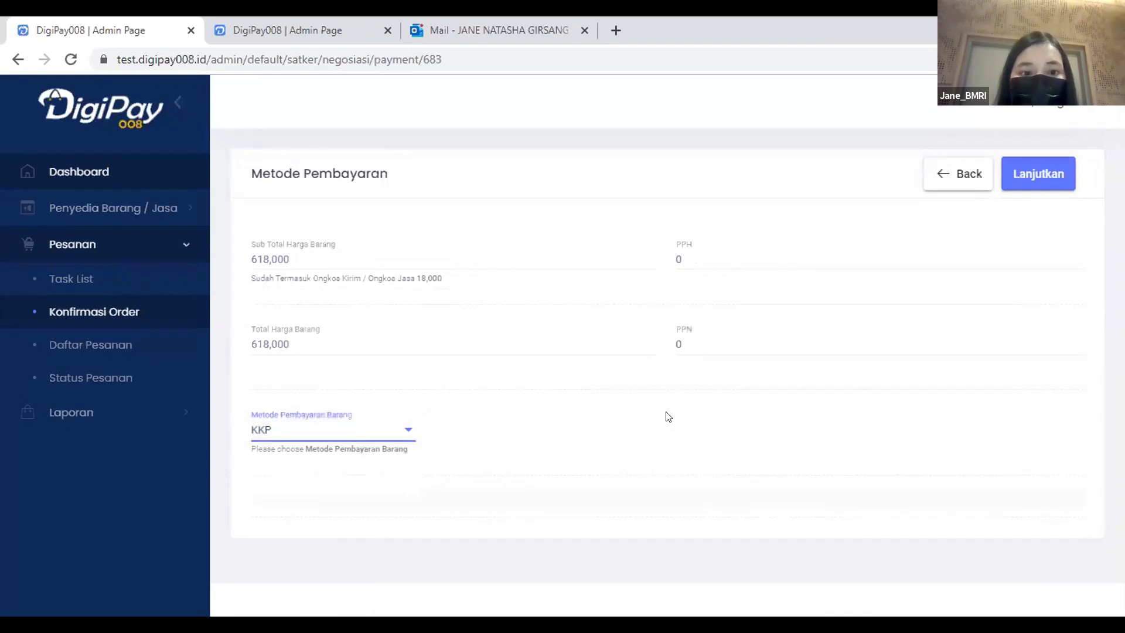
left_click(1012, 174)
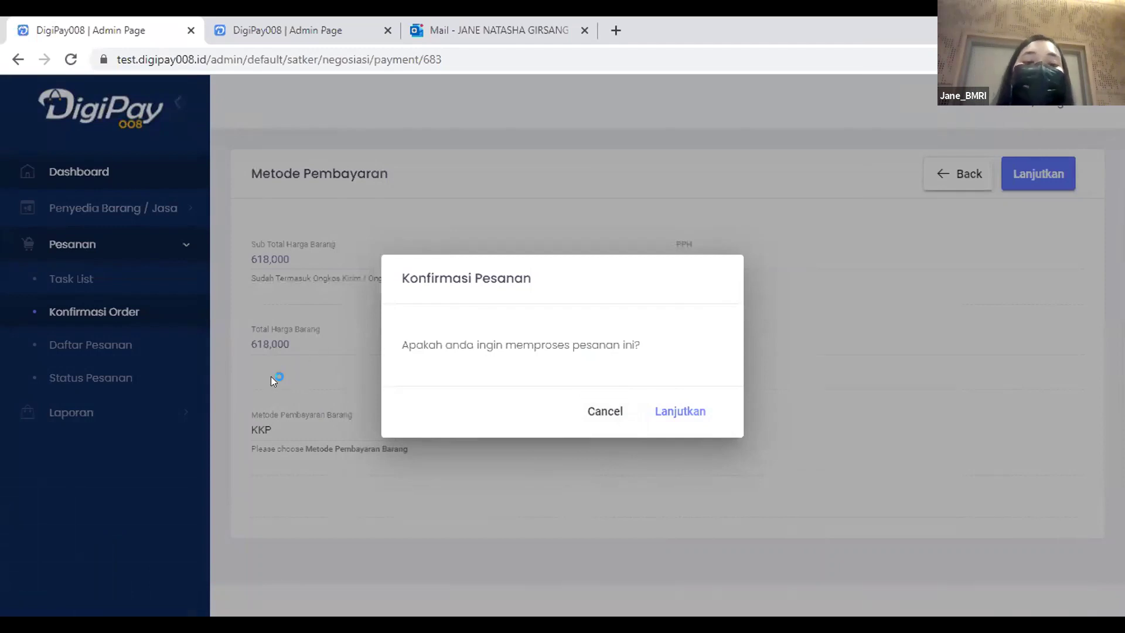
left_click(595, 405)
left_click(150, 350)
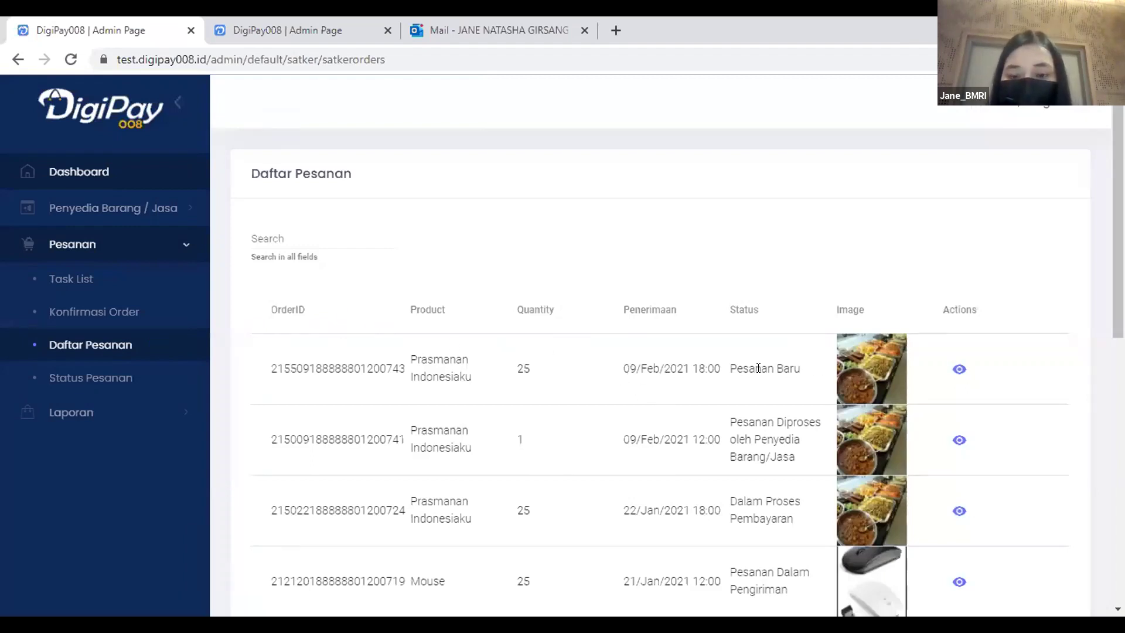
Sign out of the requester account, sign in with the saved vendor staff login, and expand Pesanan.
left_click(1032, 112)
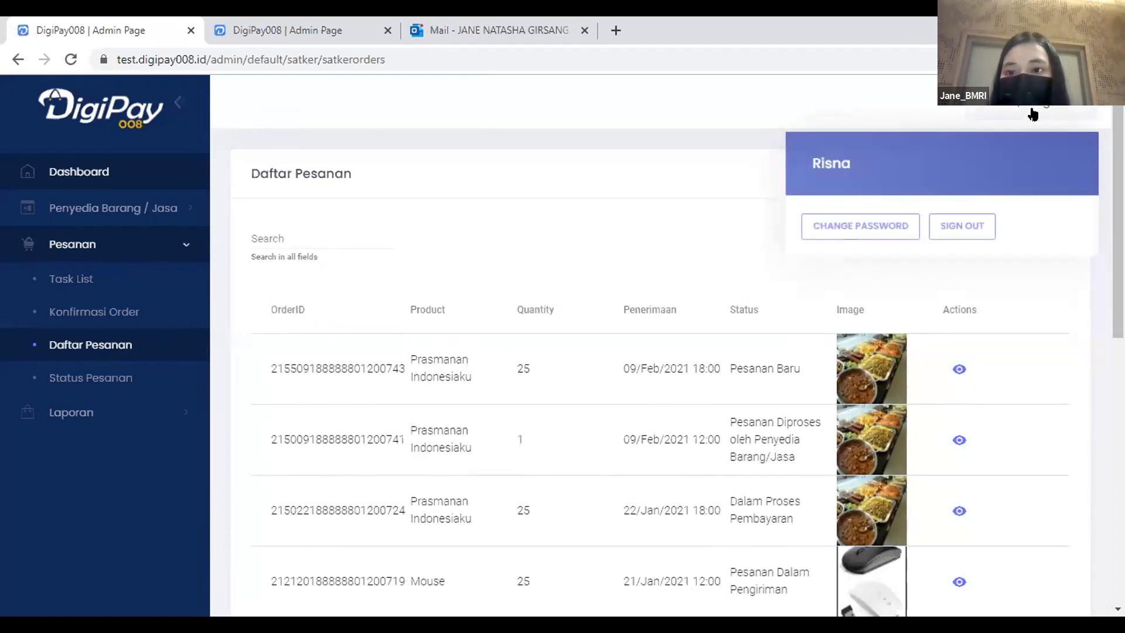
left_click(964, 223)
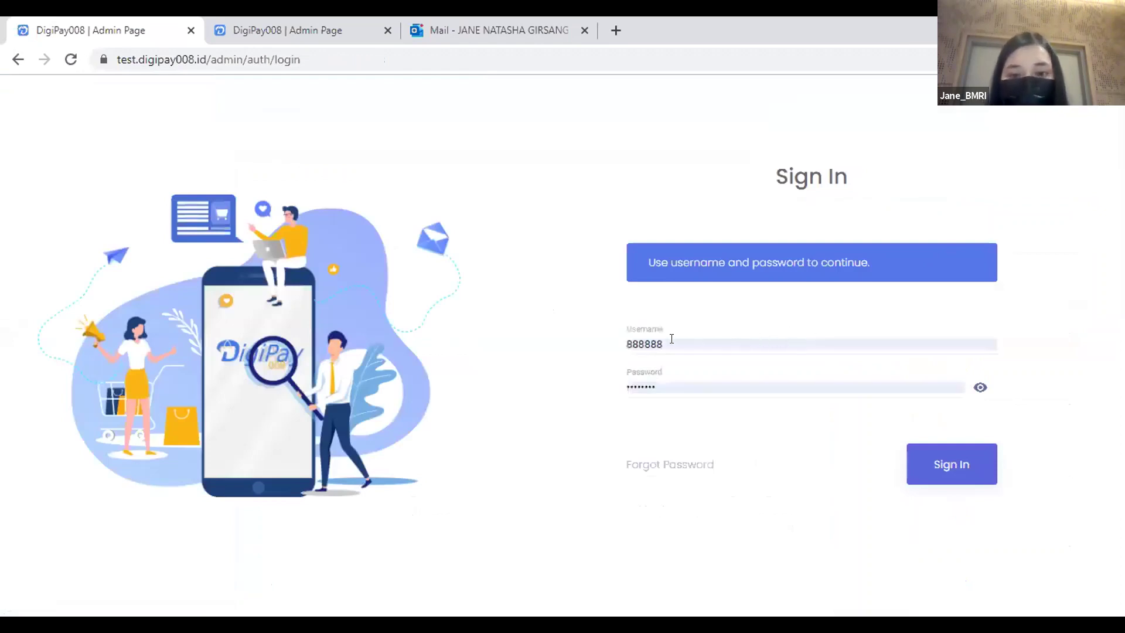
left_click_drag(668, 340, 600, 342)
type("staf")
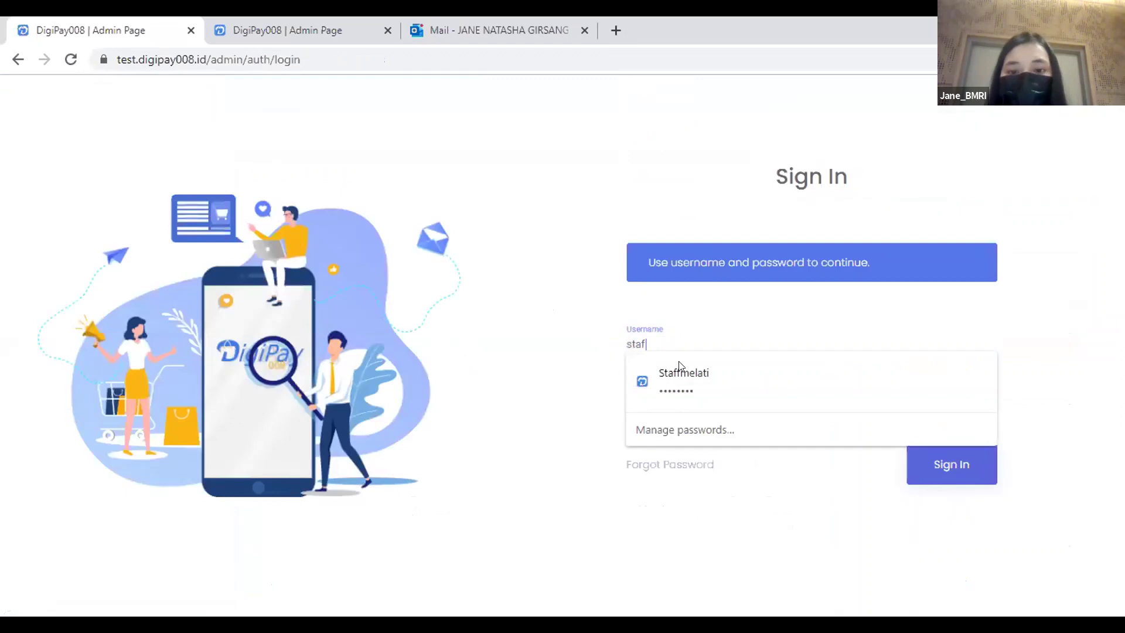
left_click(673, 370)
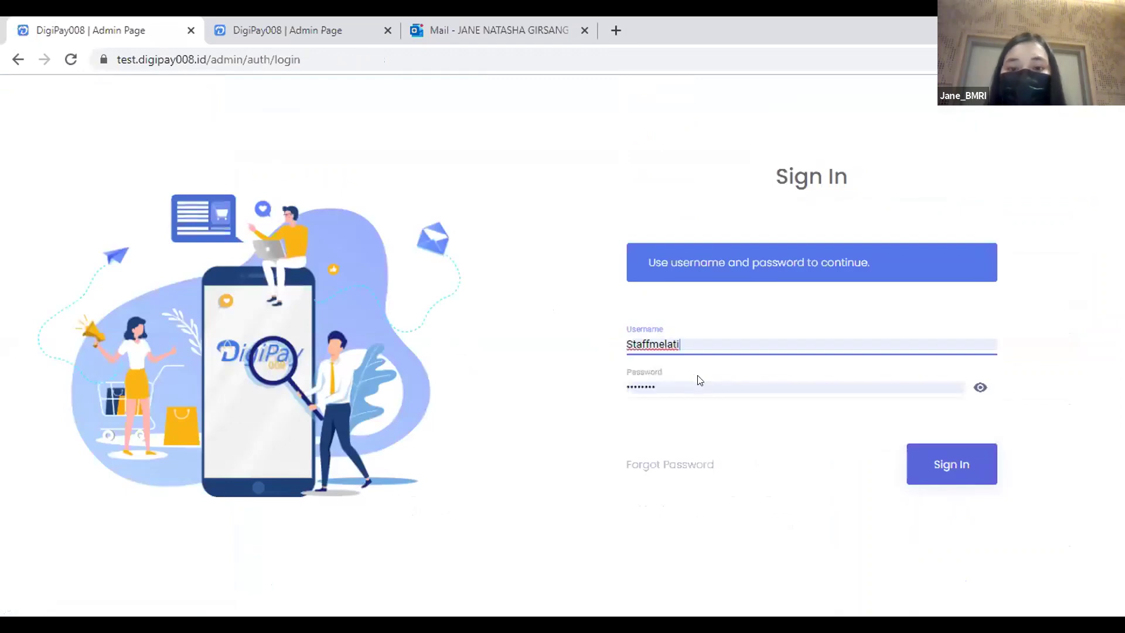
left_click(917, 463)
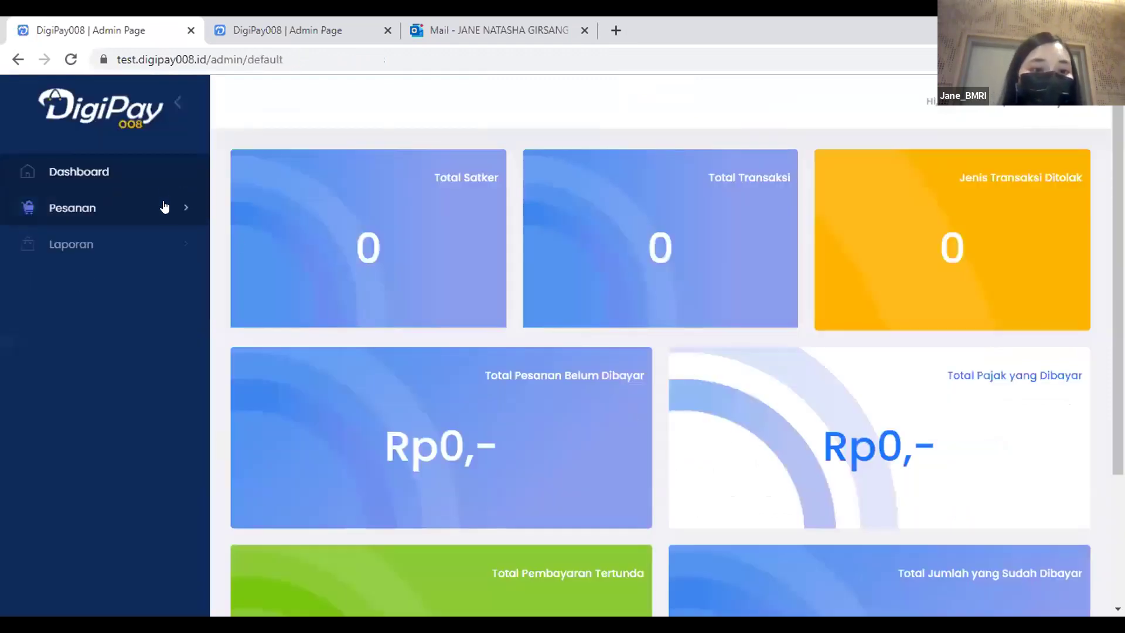
left_click(164, 208)
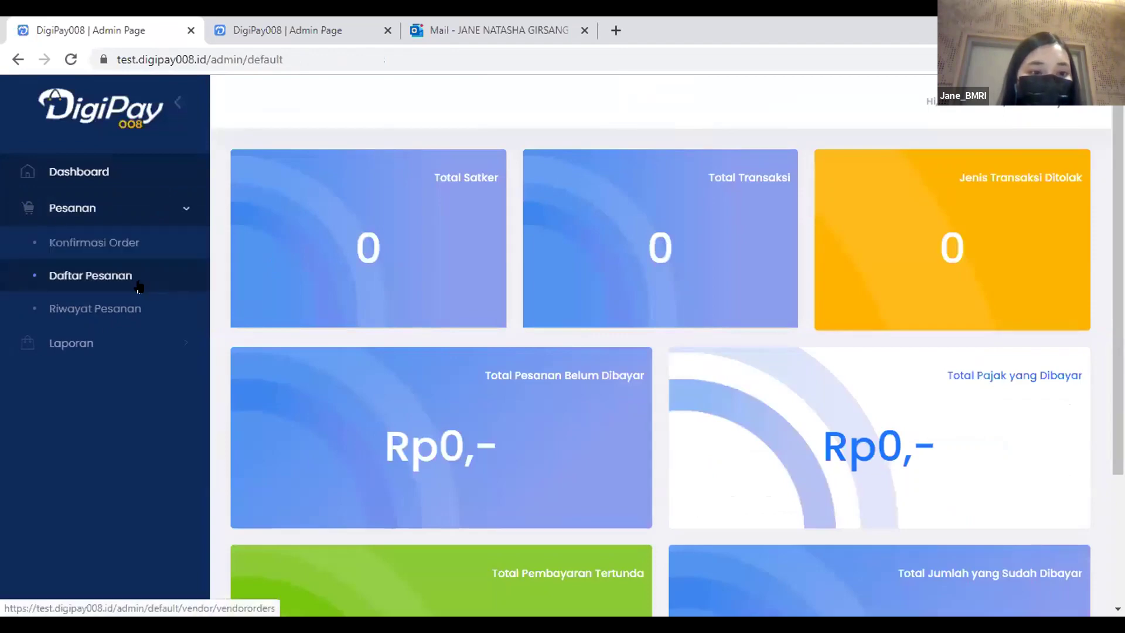
Mark the 15:55 Prasmanan Indonesiaku order for 25 units as processed, then reopen its details.
left_click(139, 286)
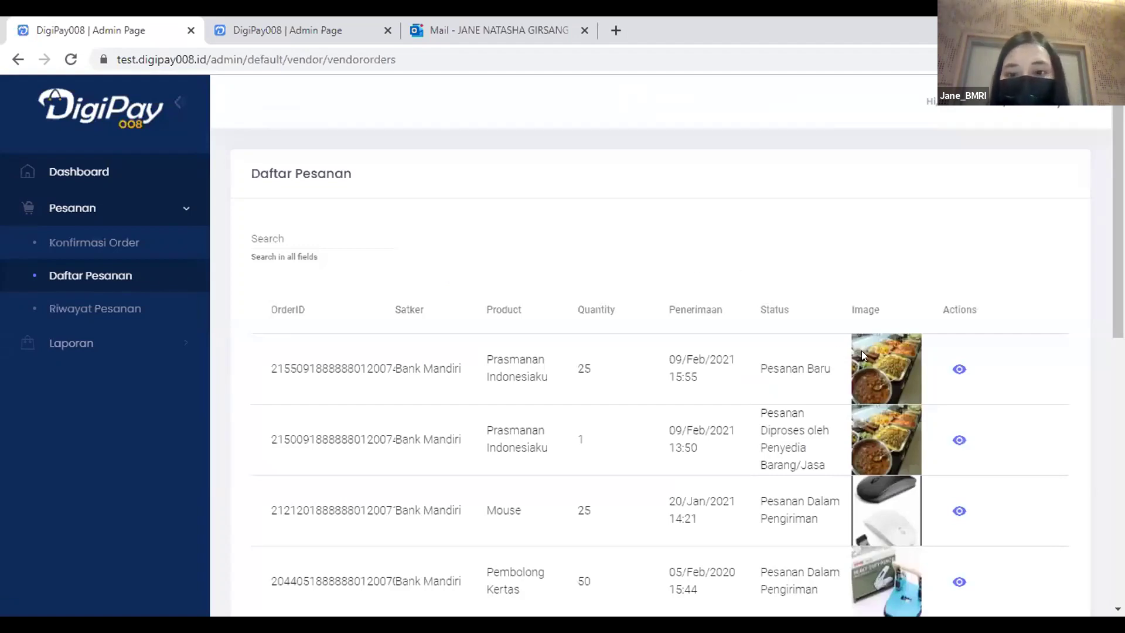
left_click(959, 368)
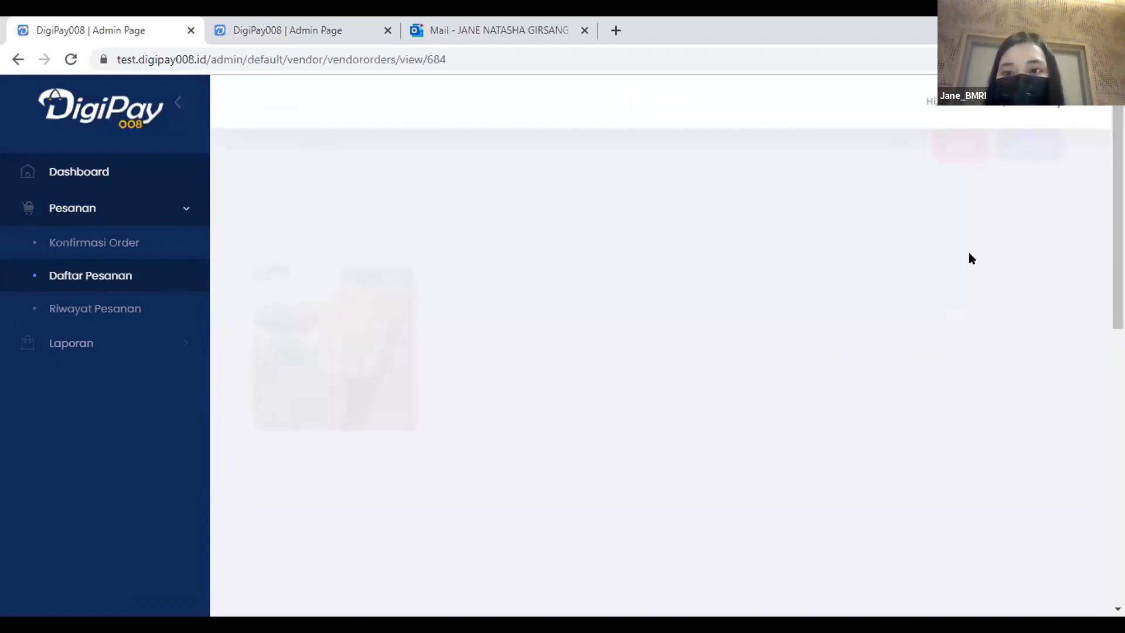
scroll(922, 326, "down", 9)
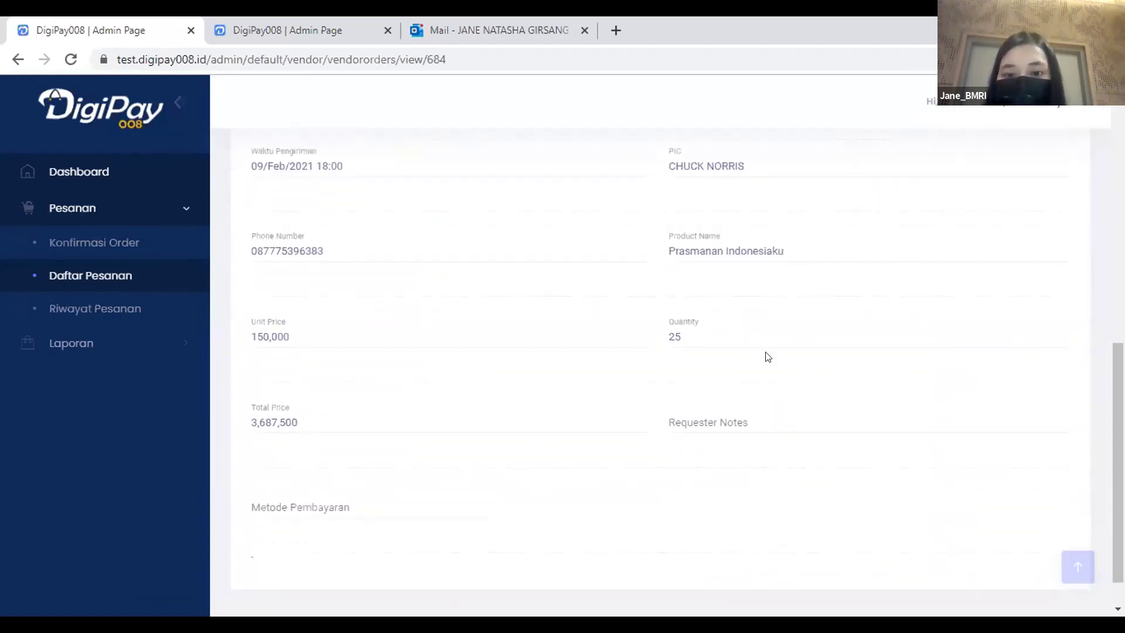
scroll(768, 357, "down", 1)
scroll(798, 340, "up", 10)
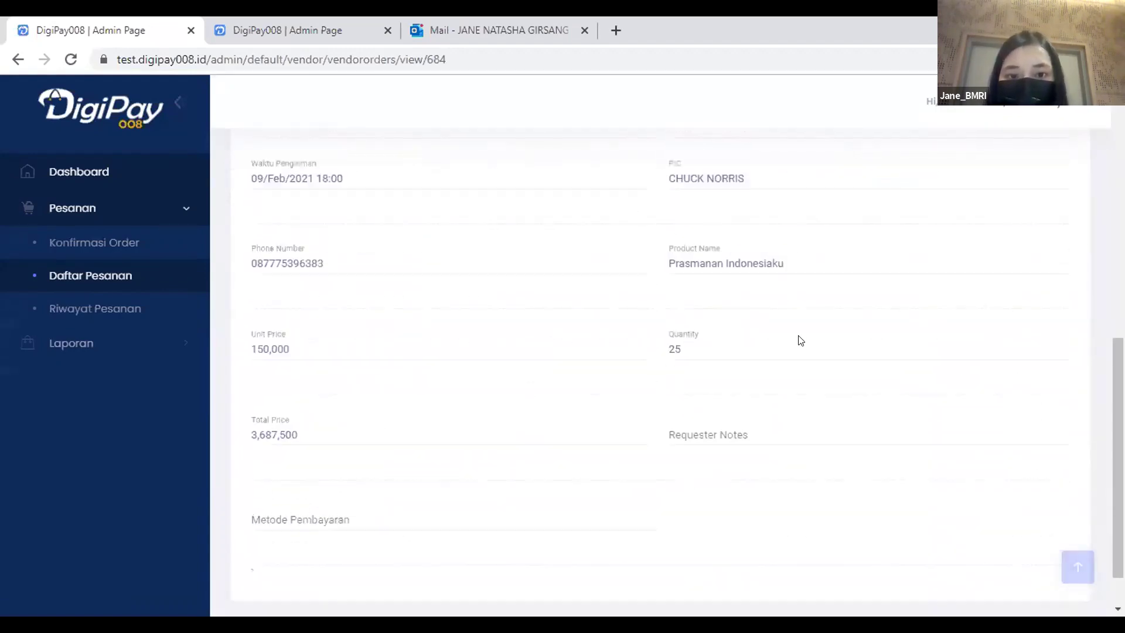
left_click(1022, 175)
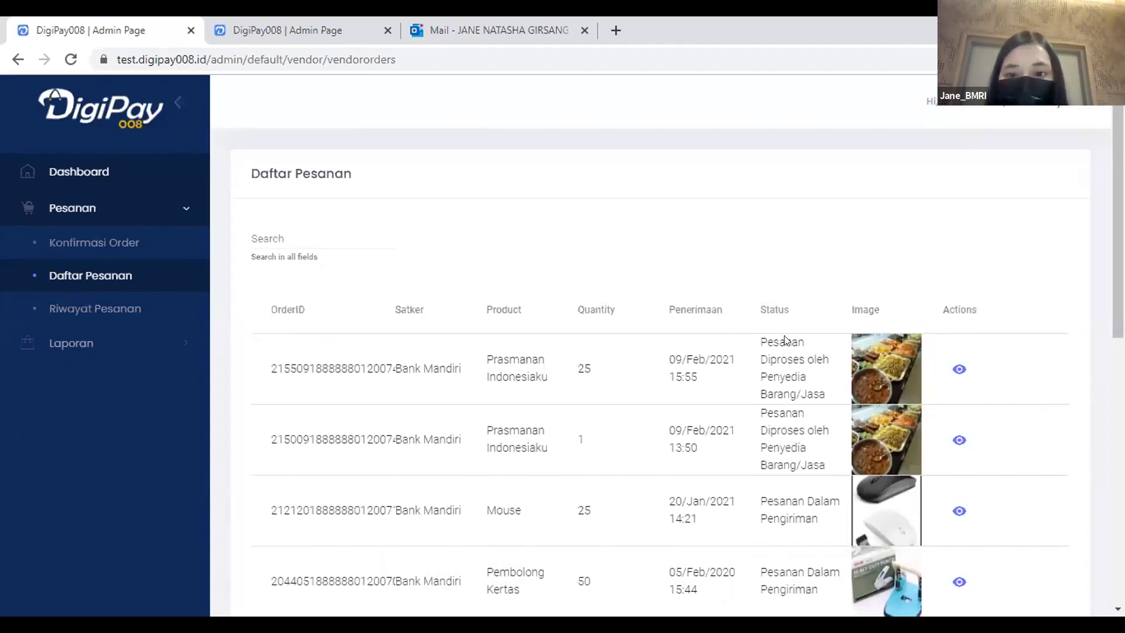
left_click(958, 368)
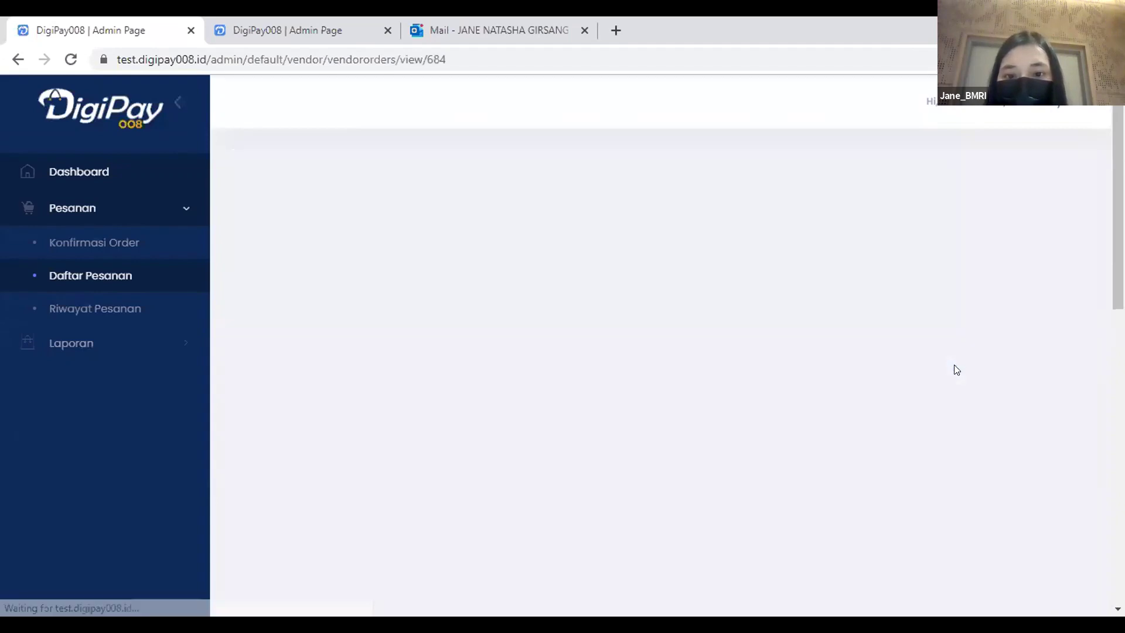
Start delivering the Prasmanan Indonesiaku order and pick a courier in the Kurir dropdown.
left_click(1028, 173)
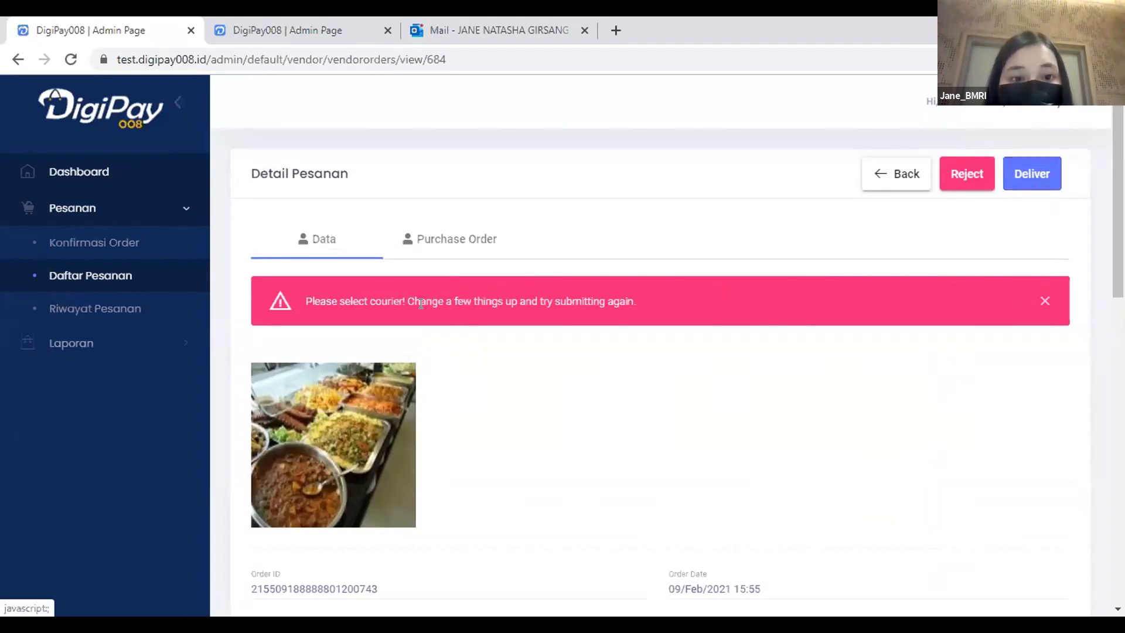
scroll(688, 303, "down", 10)
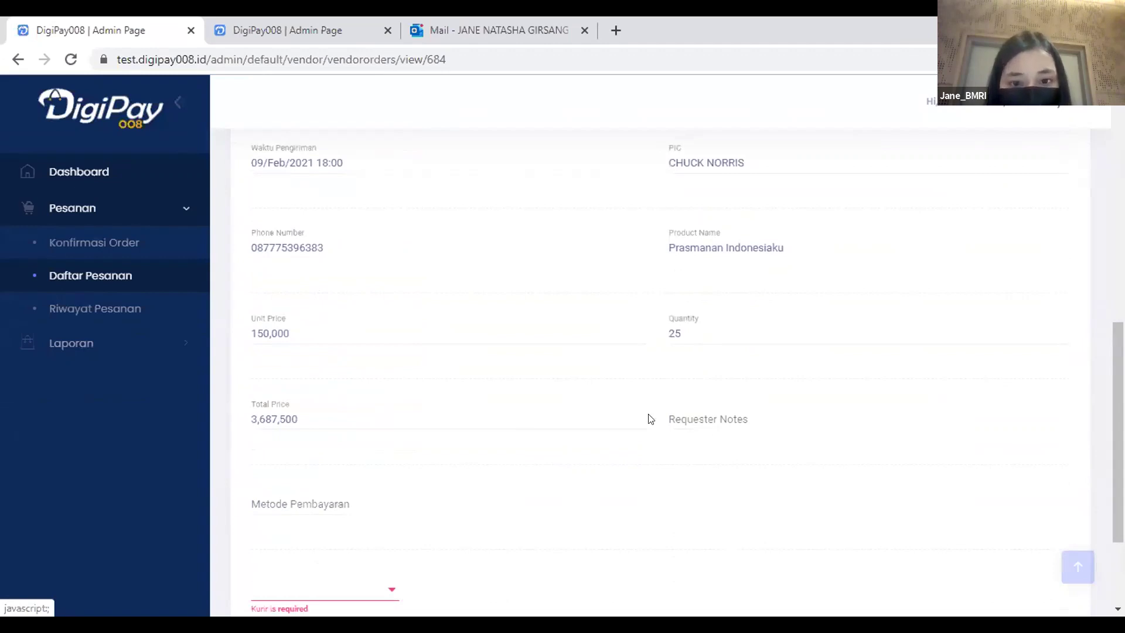
scroll(684, 419, "down", 3)
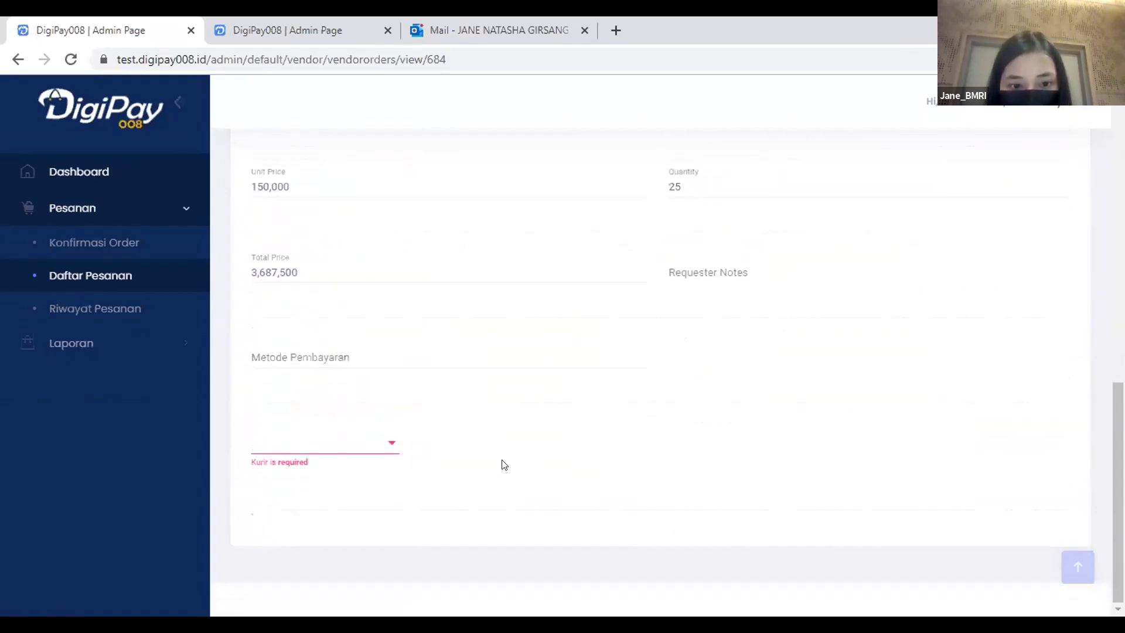
left_click(377, 446)
left_click(362, 475)
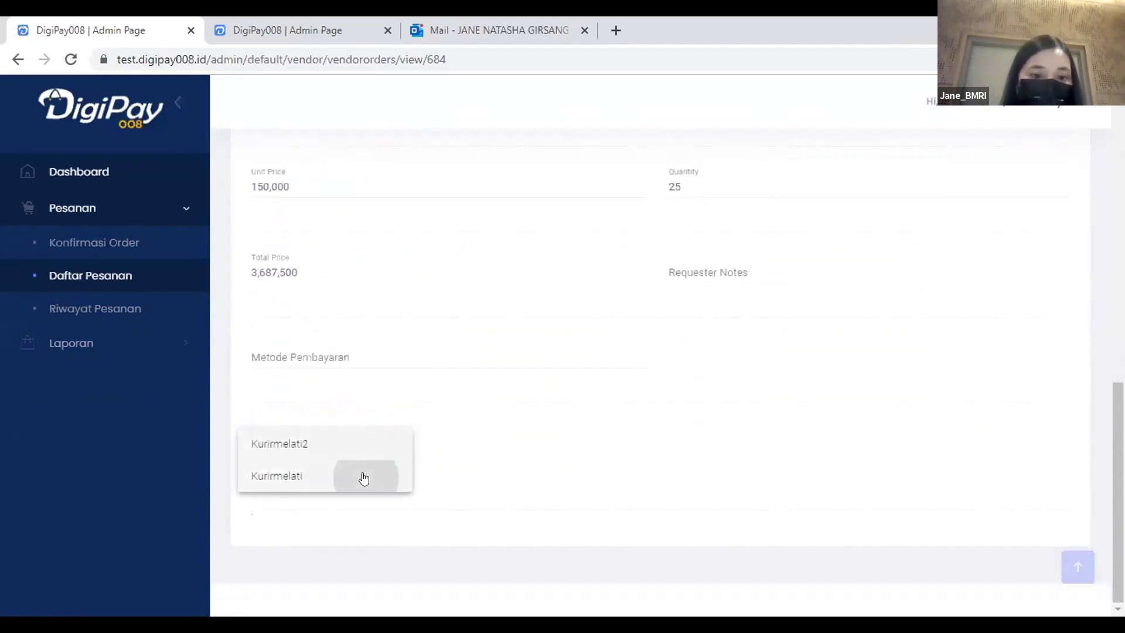
Review the Purchase Order tab, then send the order out as Pesanan Dalam Pengiriman.
scroll(492, 457, "up", 10)
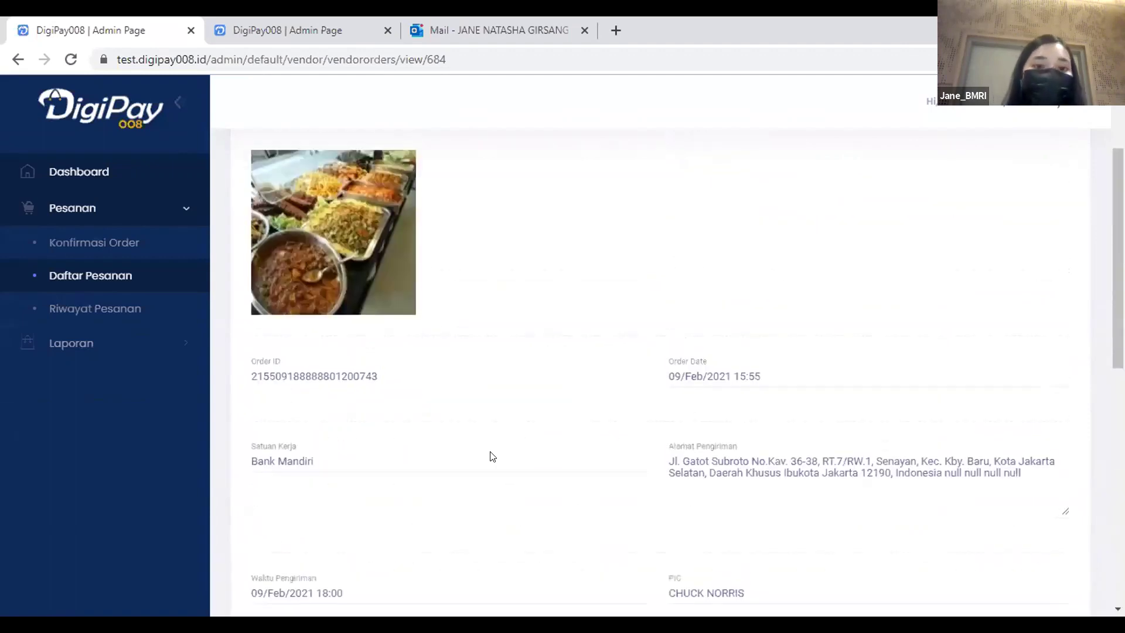
scroll(492, 457, "up", 3)
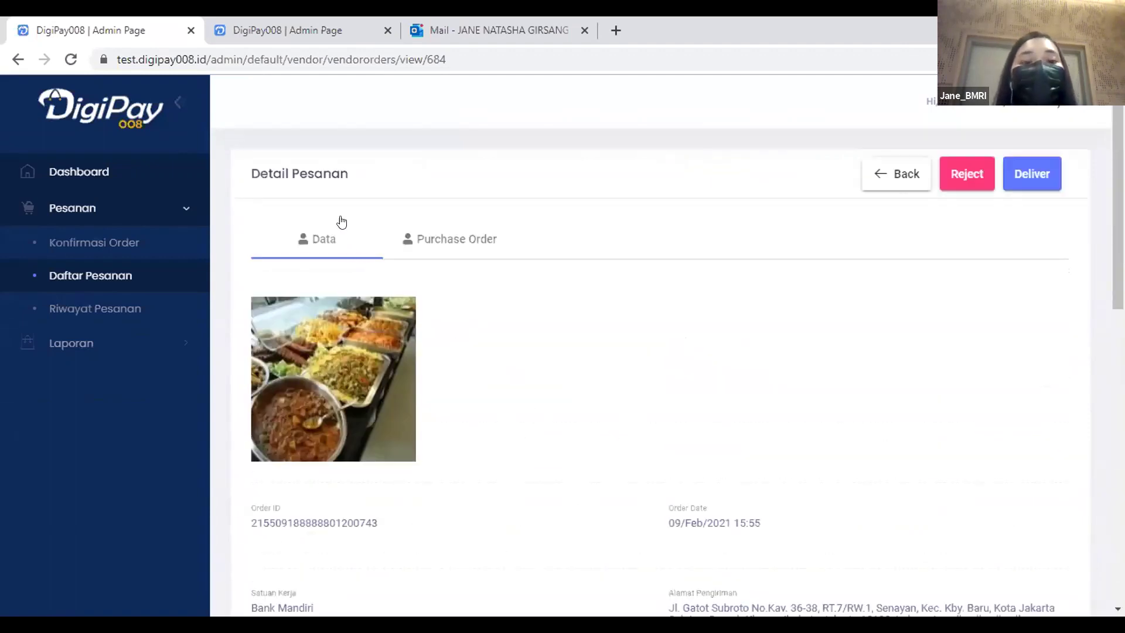
left_click(456, 246)
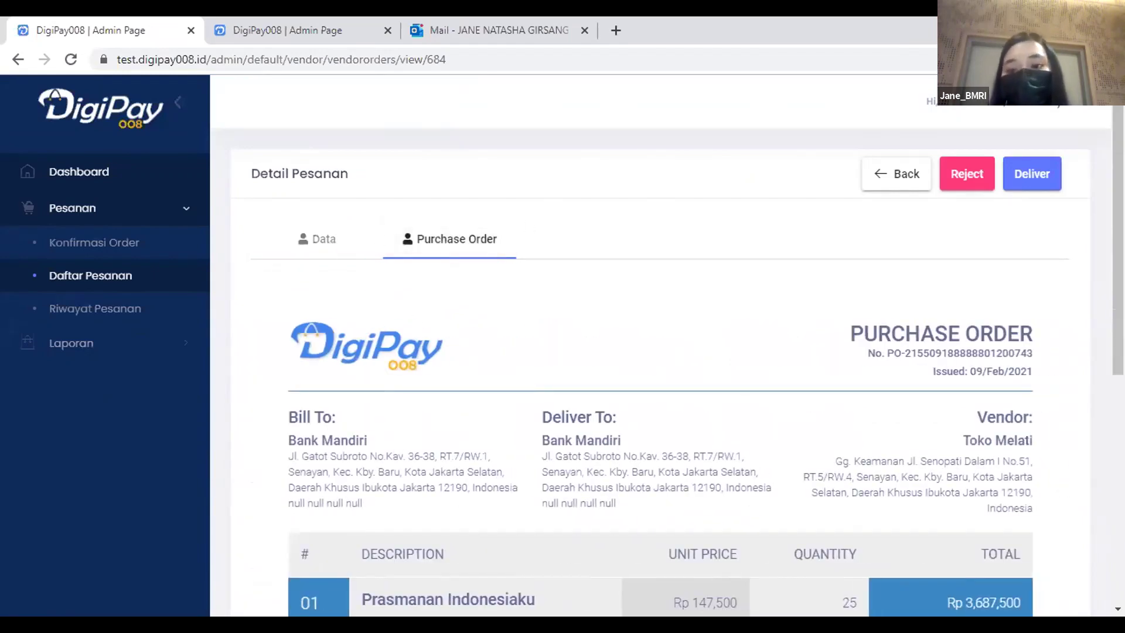
left_click_drag(1108, 234, 1109, 276)
scroll(668, 351, "down", 4)
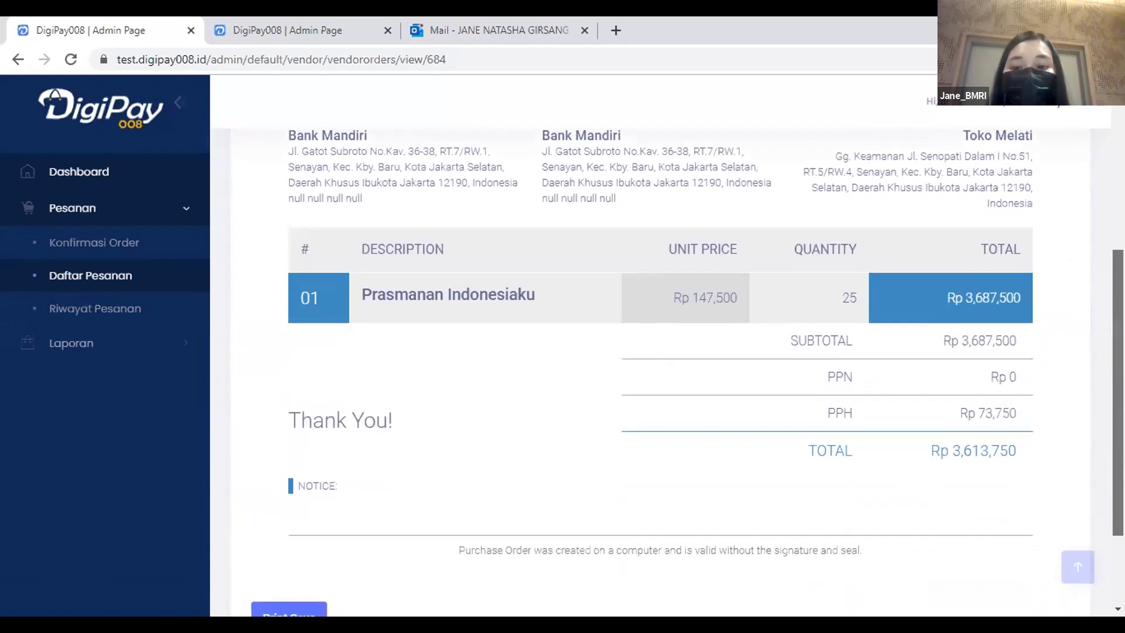
scroll(1003, 483, "down", 2)
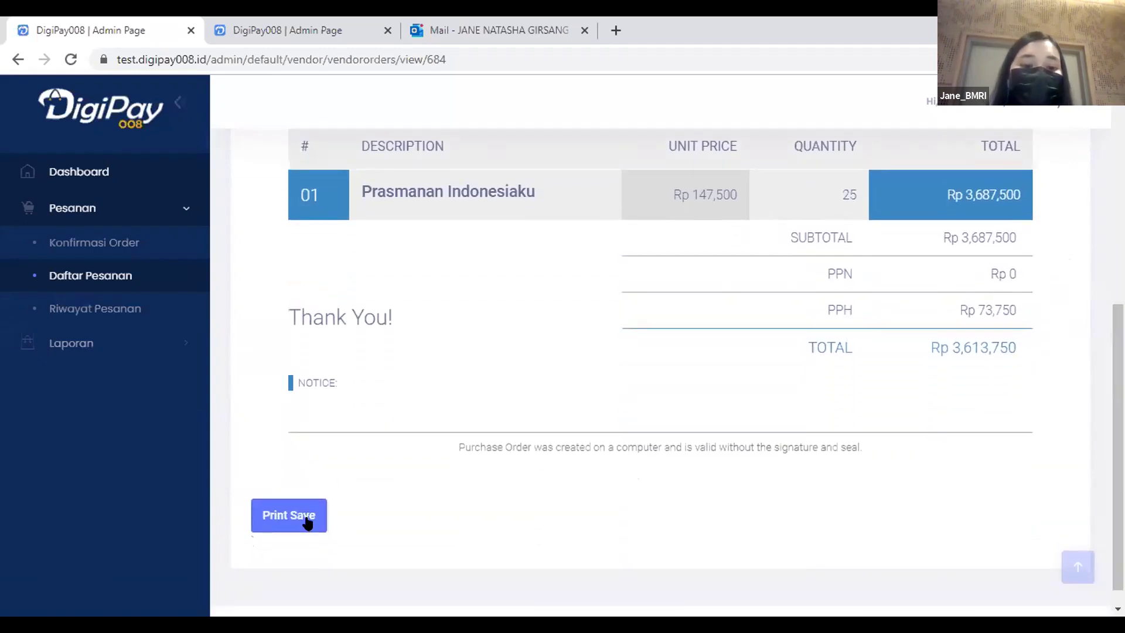
scroll(668, 337, "up", 1)
scroll(661, 352, "up", 6)
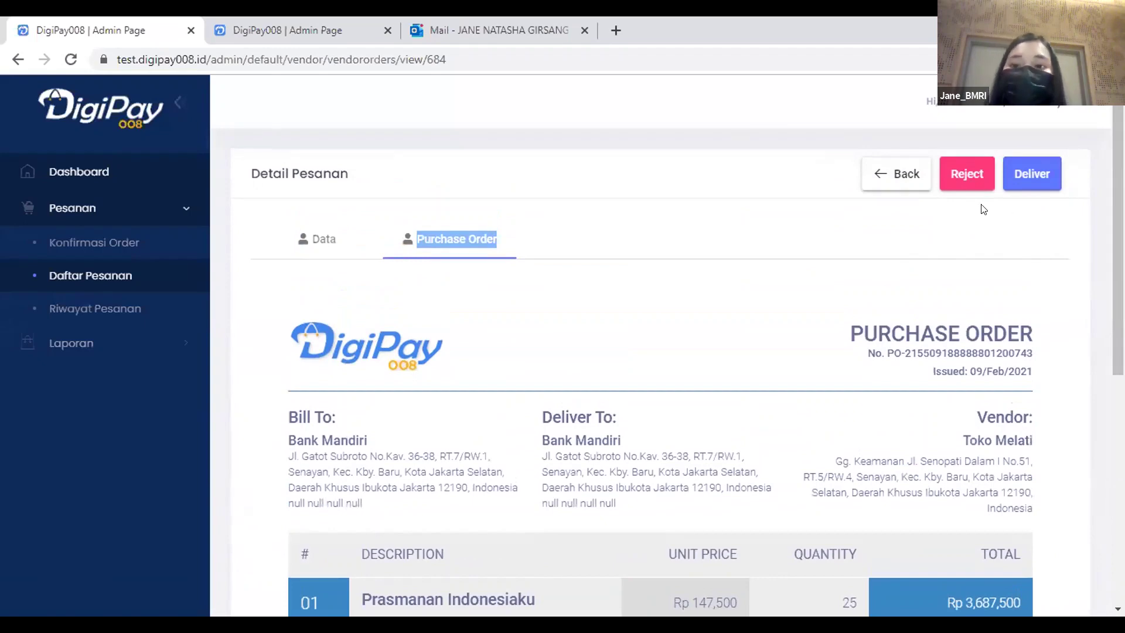
left_click(1032, 171)
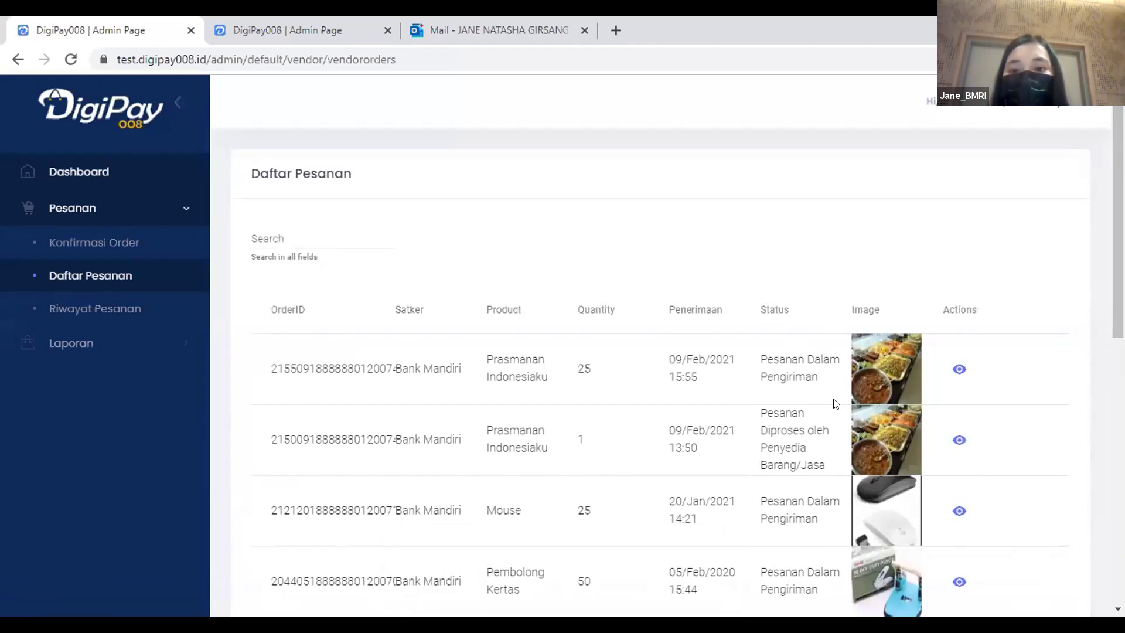
Sign out of the vendor staff account and sign in with the saved courier login.
left_click(1026, 115)
left_click(972, 221)
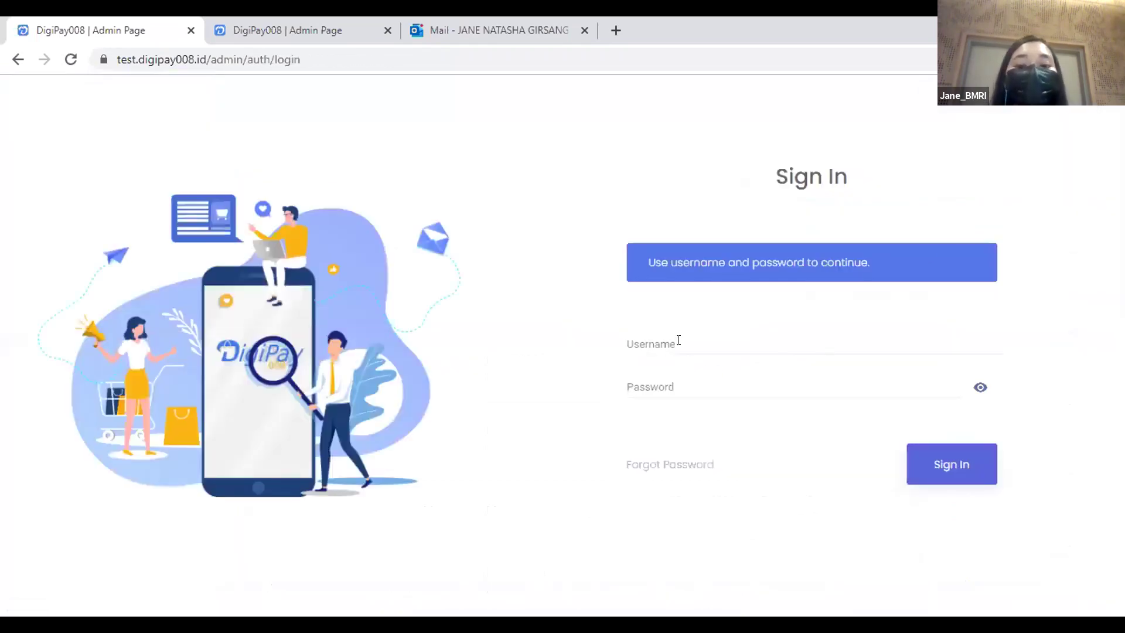
left_click(680, 343)
left_click_drag(695, 343, 601, 351)
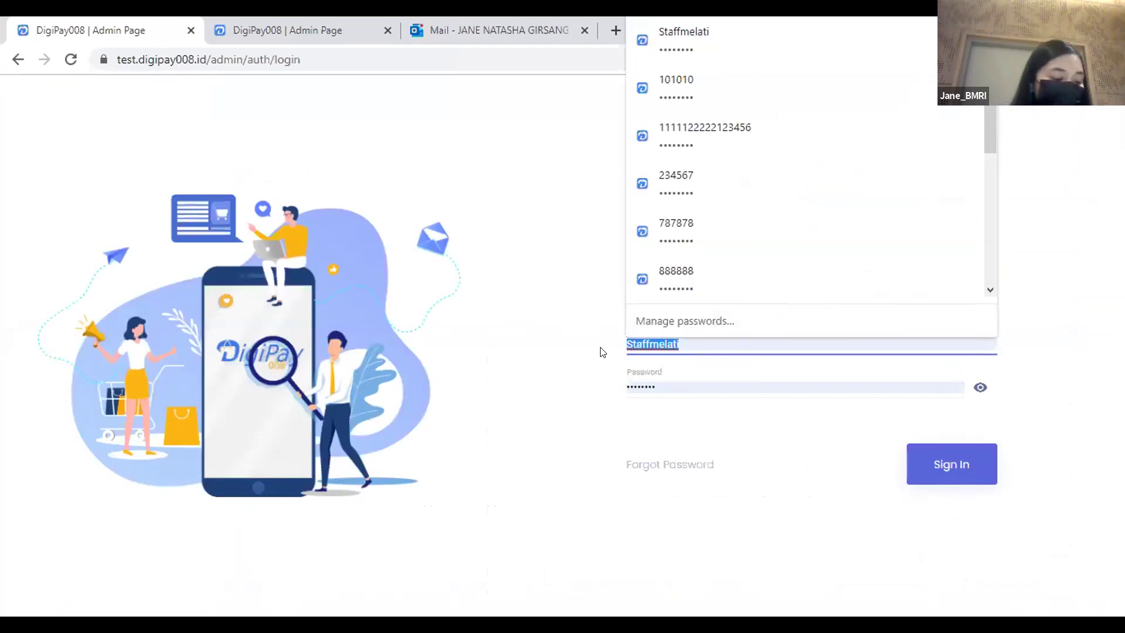
type("Kurir")
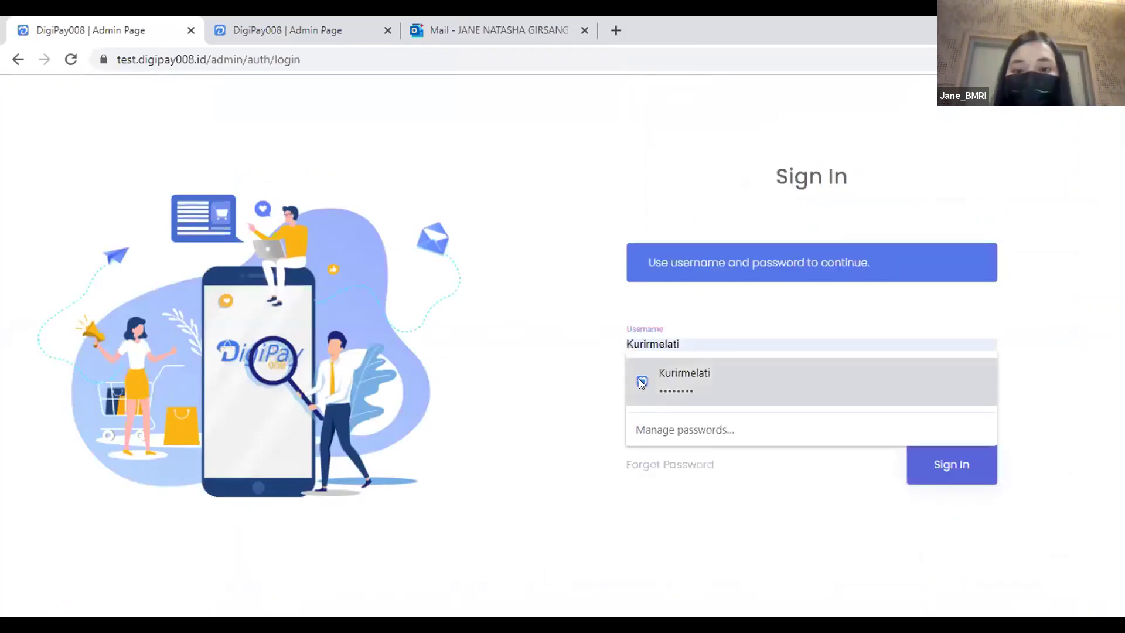
left_click(639, 381)
left_click(932, 465)
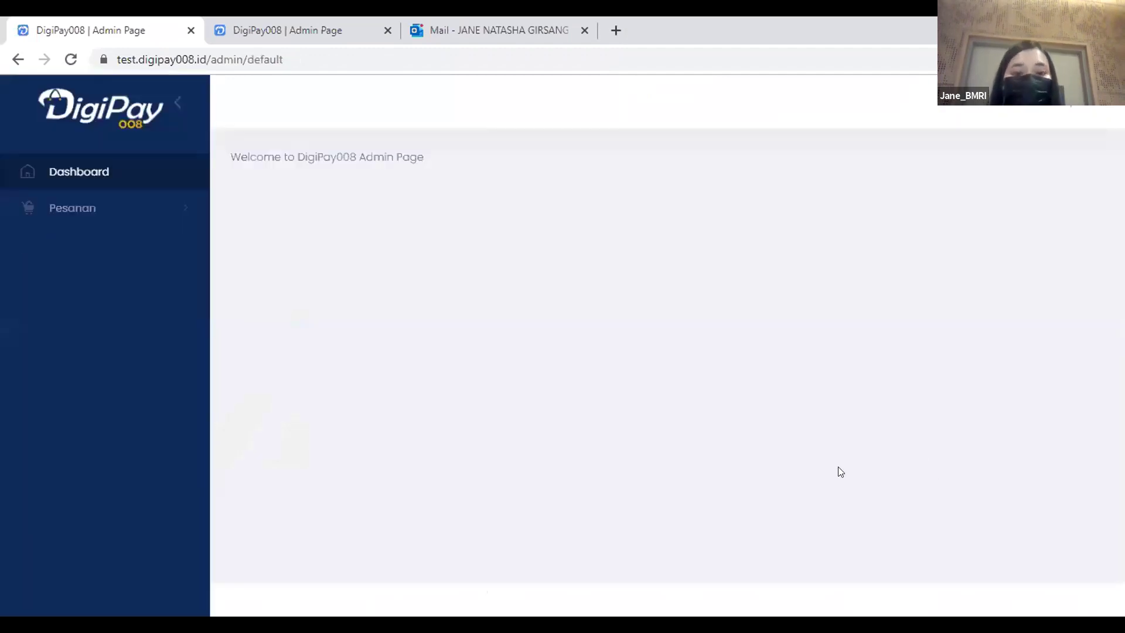
Open Pesanan > Daftar Pengiriman and view the top Prasmanan Indonesiaku delivery's details.
left_click(159, 212)
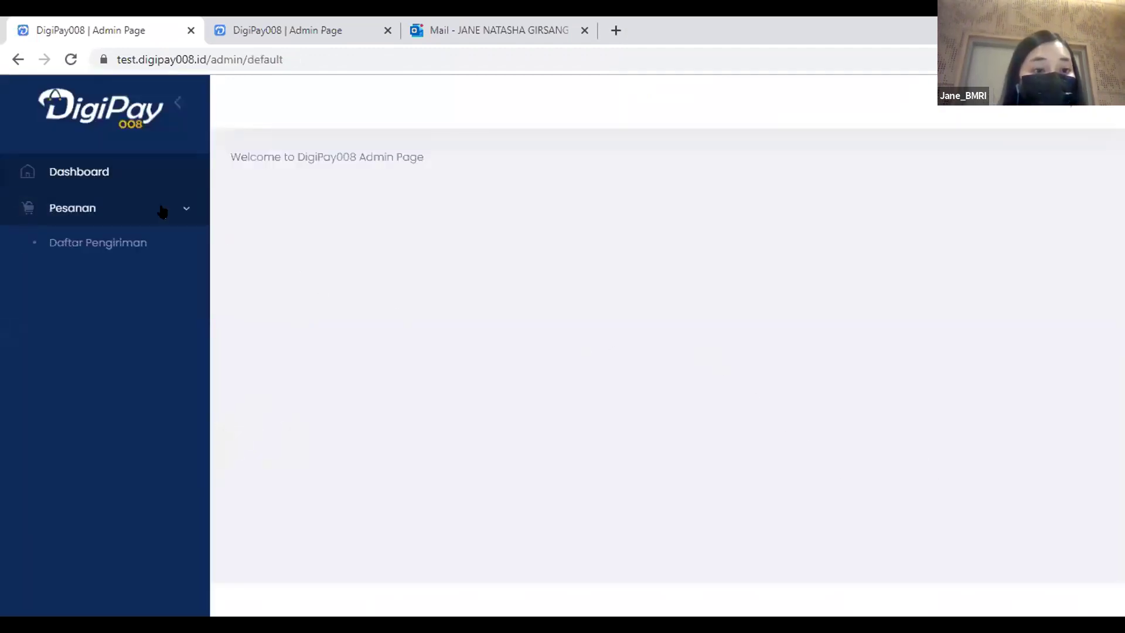
left_click(132, 244)
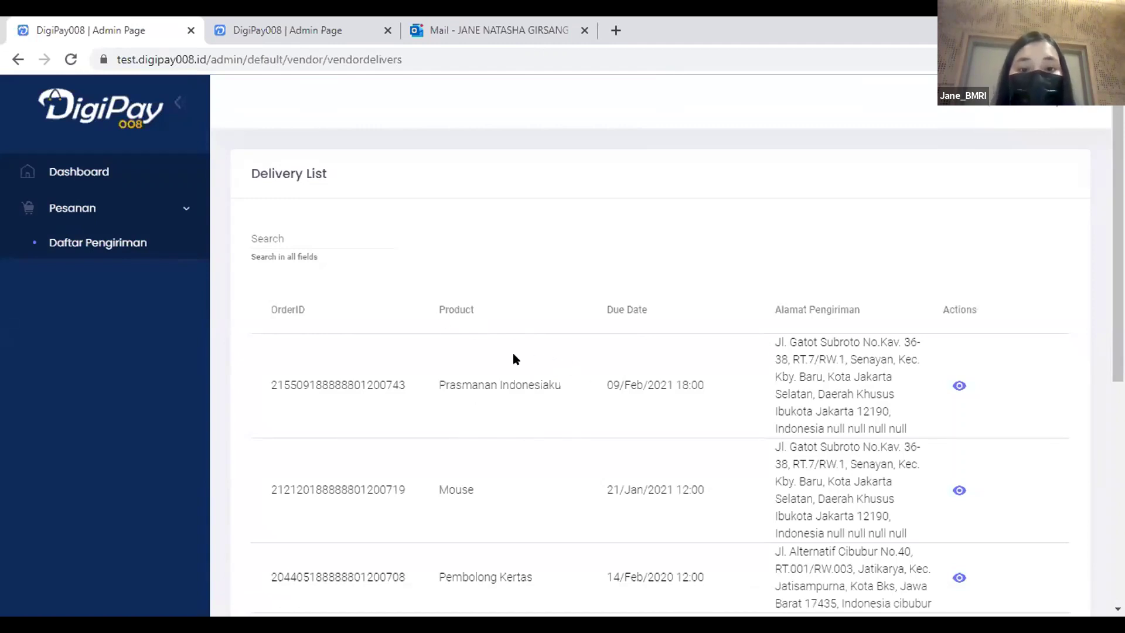
left_click(968, 388)
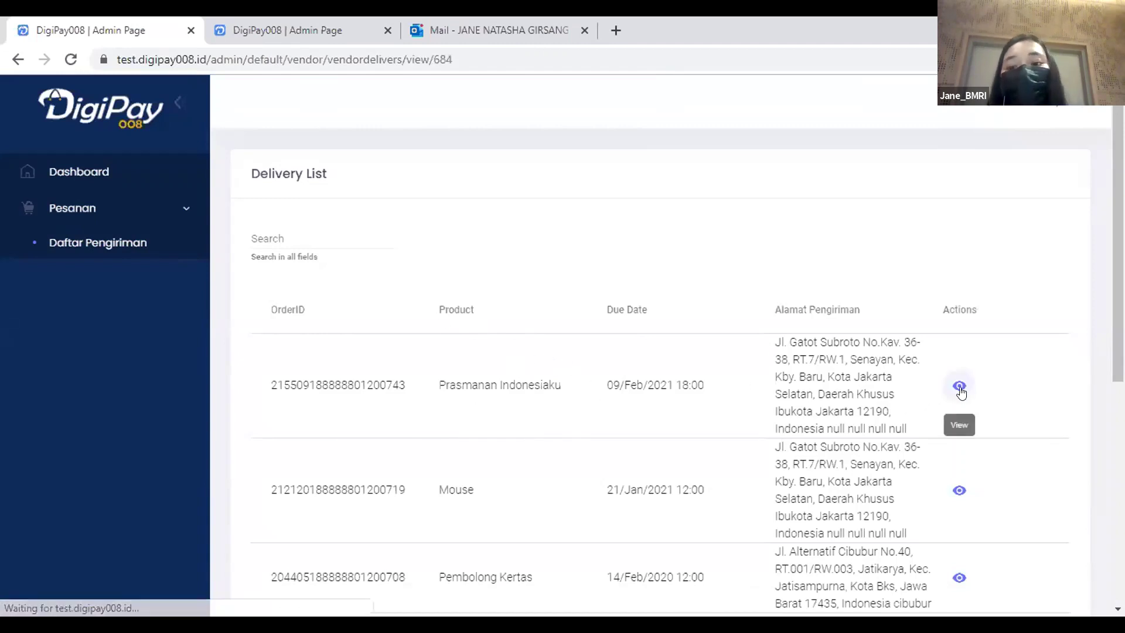
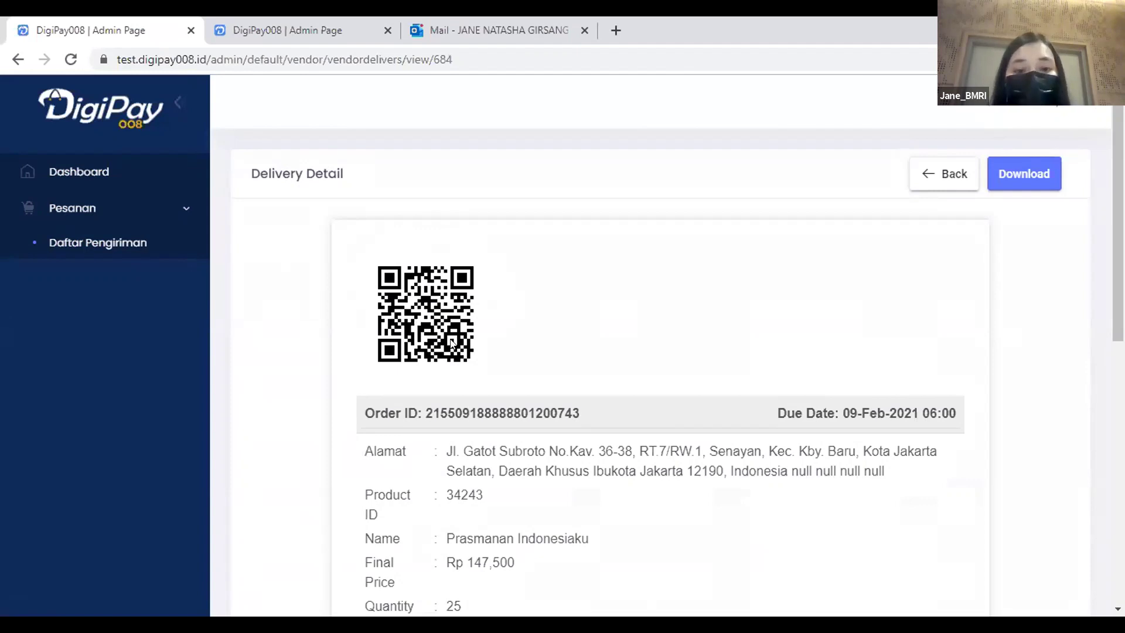
Return from the Prasmanan Indonesiaku delivery detail to the Delivery List.
left_click(940, 176)
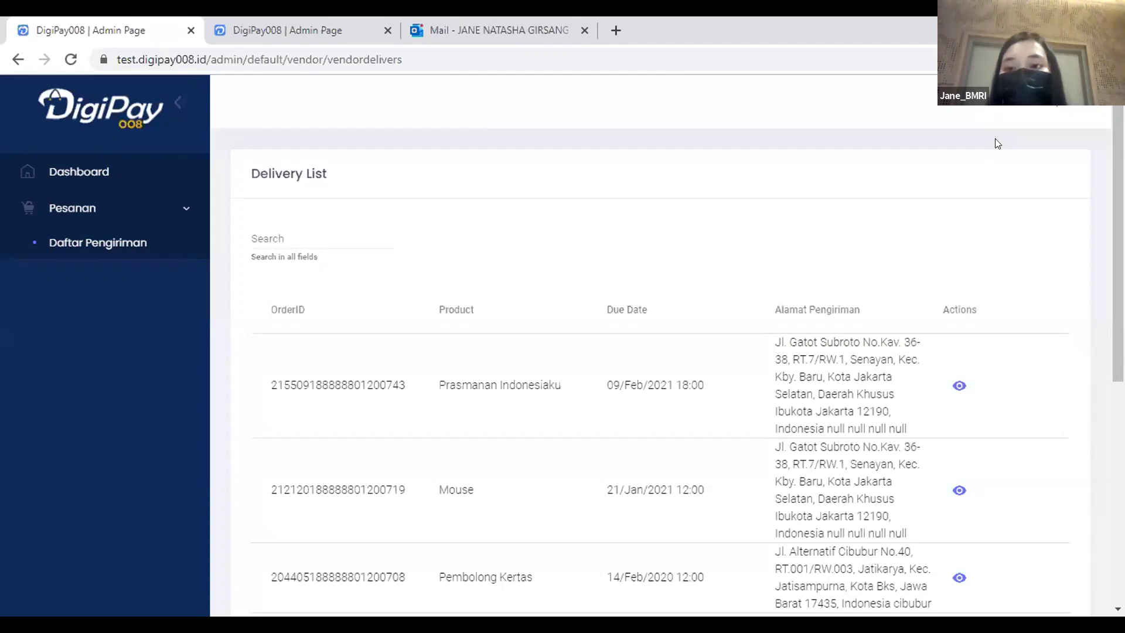
left_click(1014, 107)
Sign out of the vendor account and sign in with a different saved login from autofill.
left_click(961, 219)
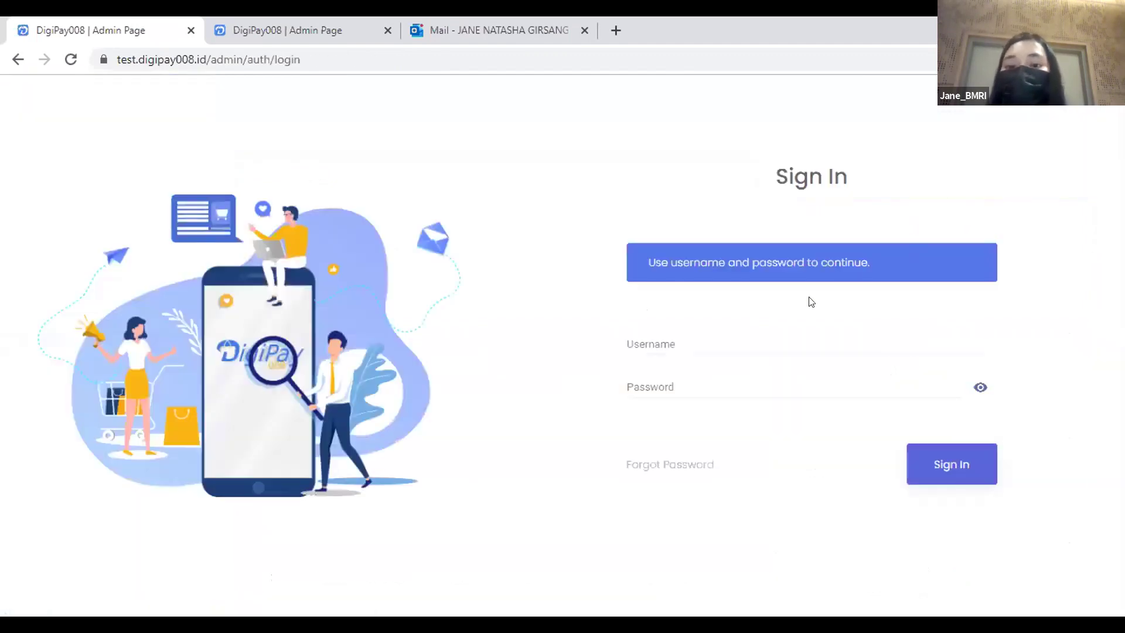
left_click(718, 338)
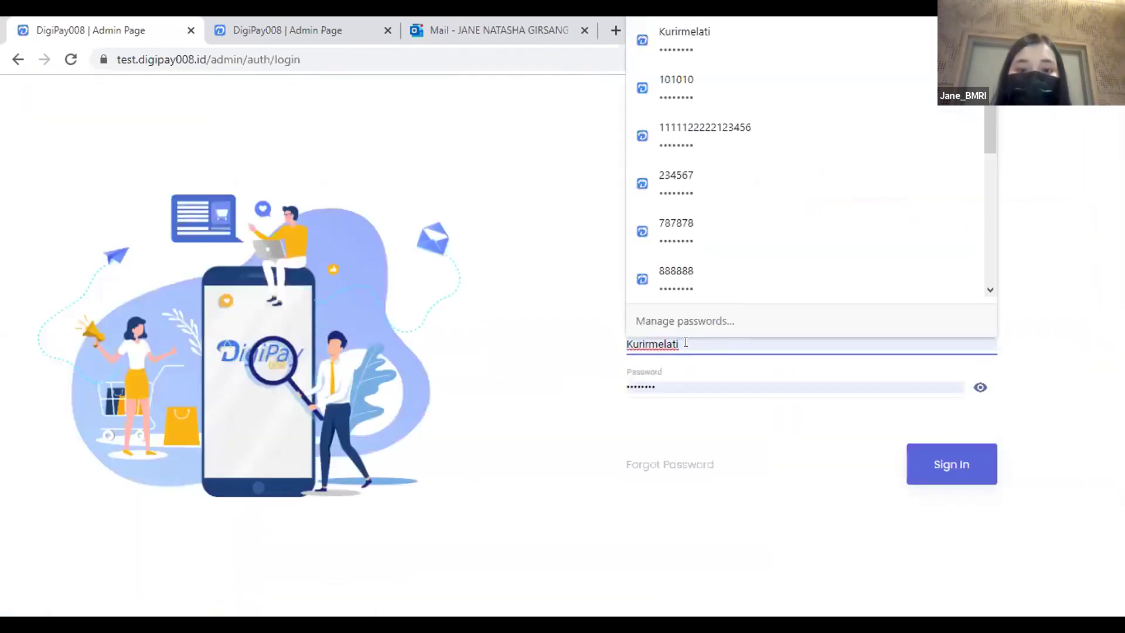
double_click(651, 344)
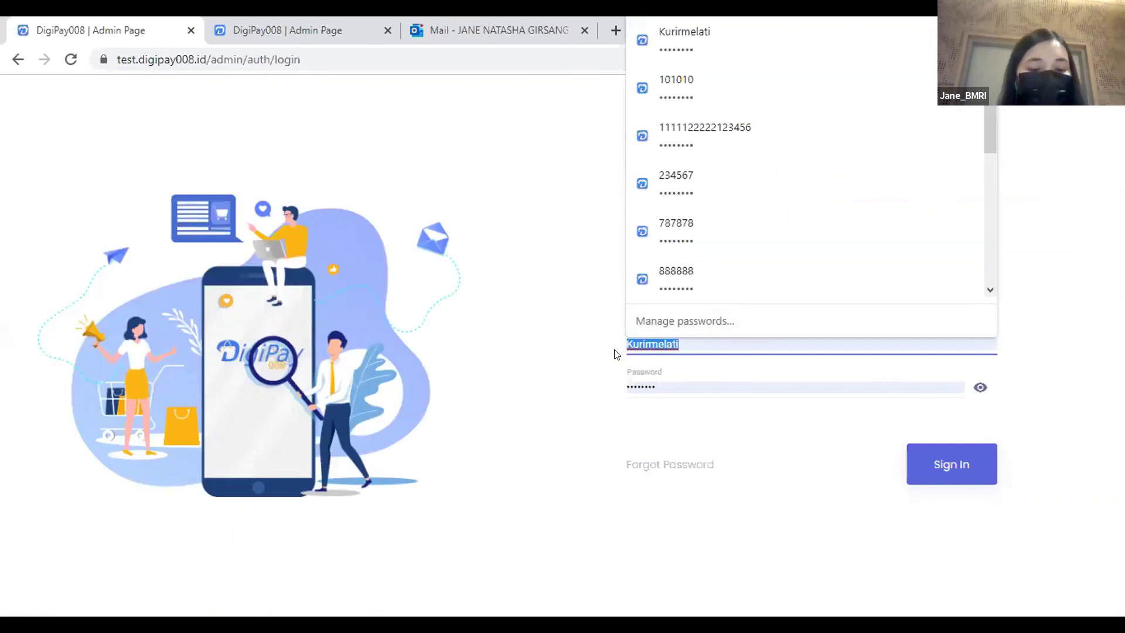
type("pe")
key("BackSpace")
key("BackSpace")
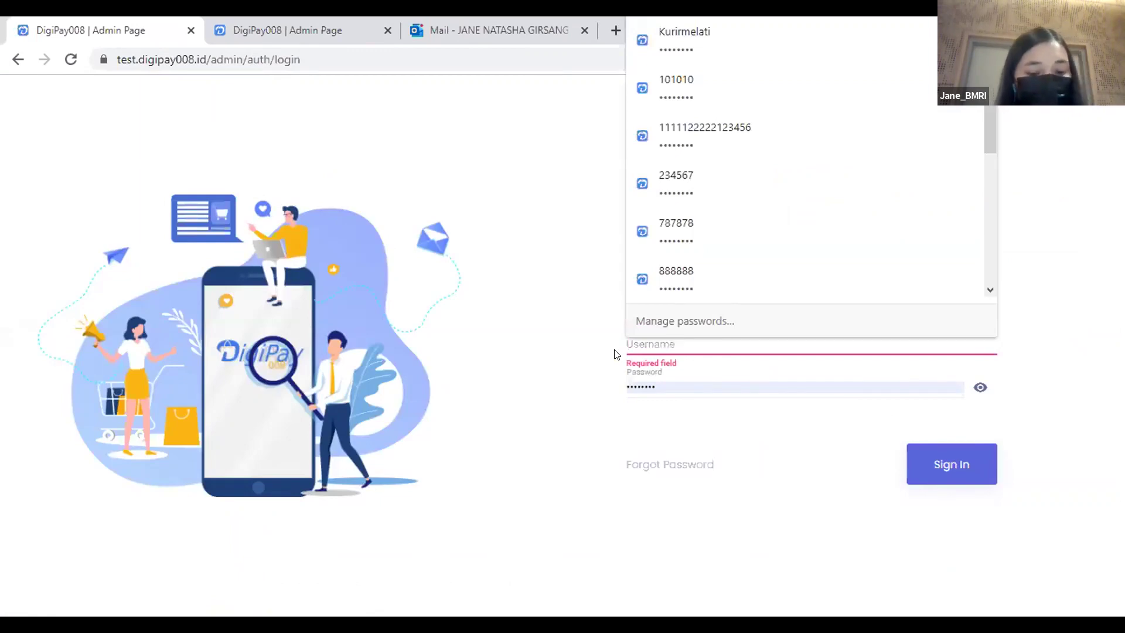
left_click(690, 377)
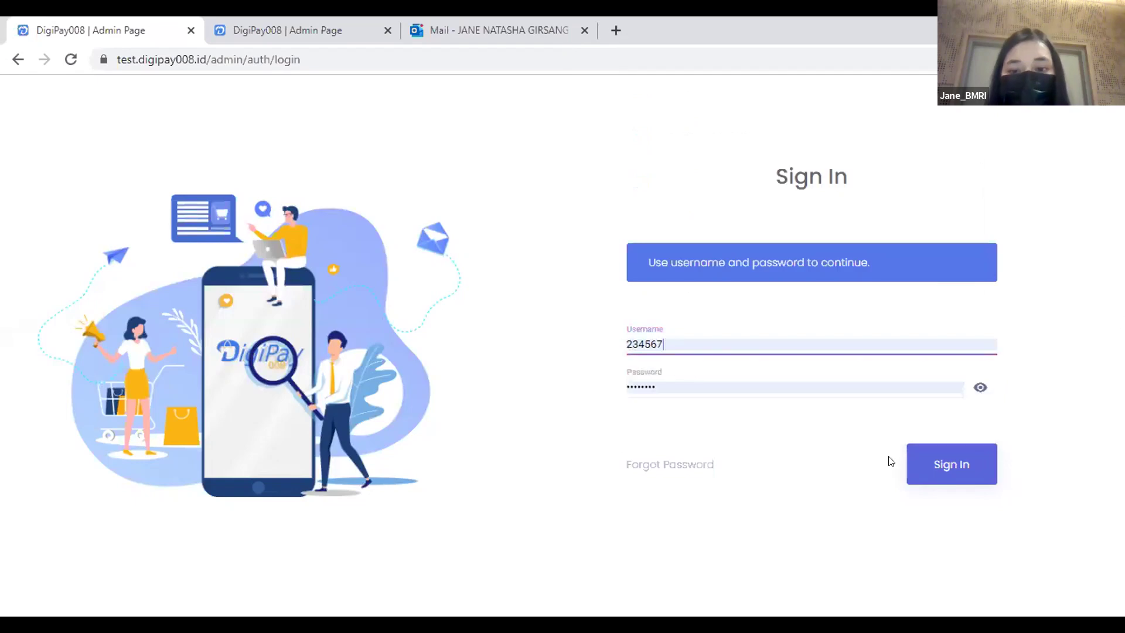
left_click(945, 467)
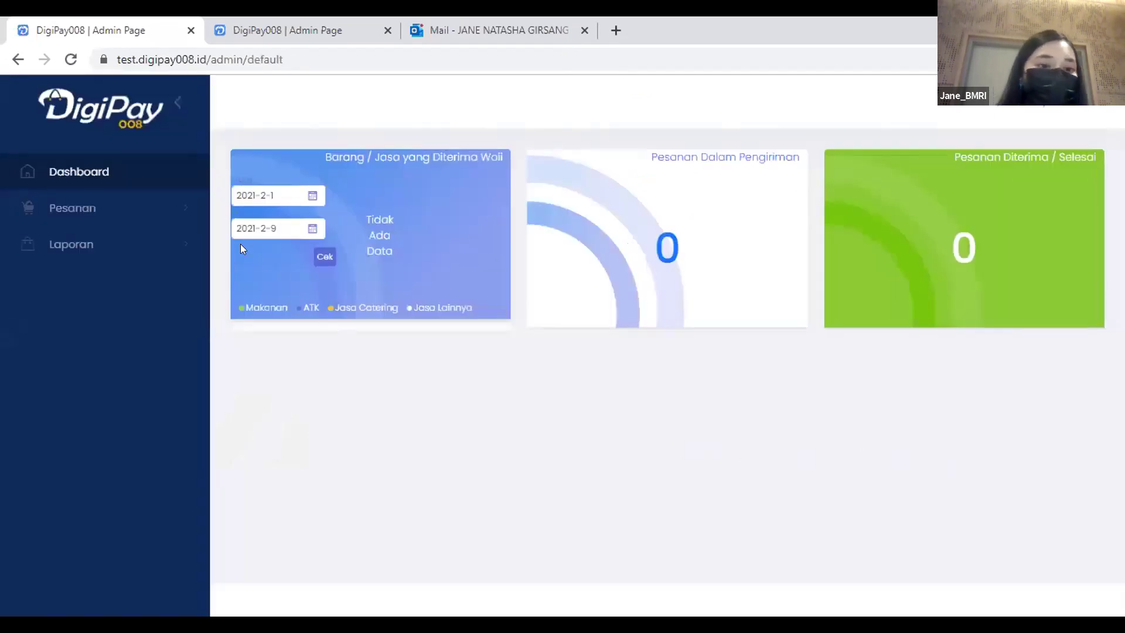
Open Pesanan > Daftar Penerimaan and view the Prasmanan Indonesiaku receipt.
left_click(170, 214)
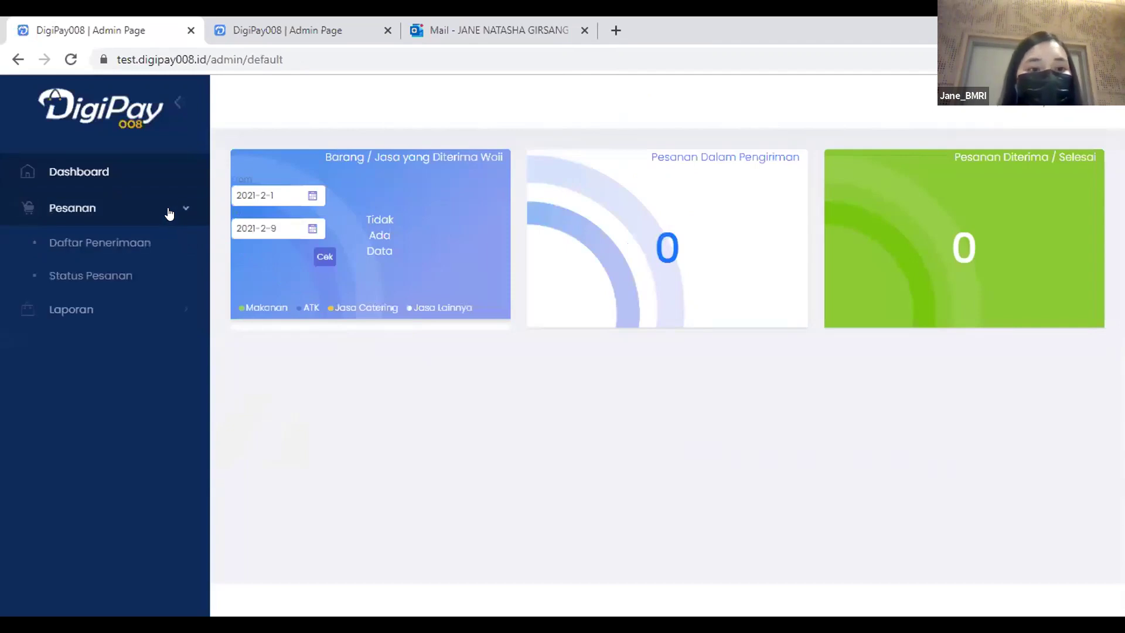
left_click(151, 245)
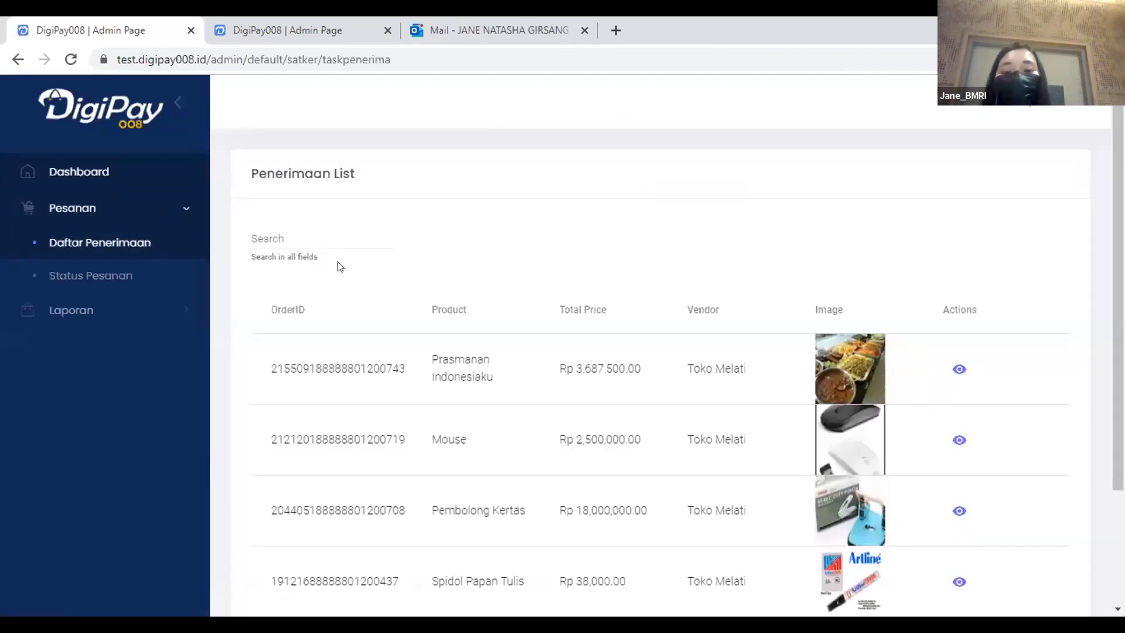
left_click(958, 370)
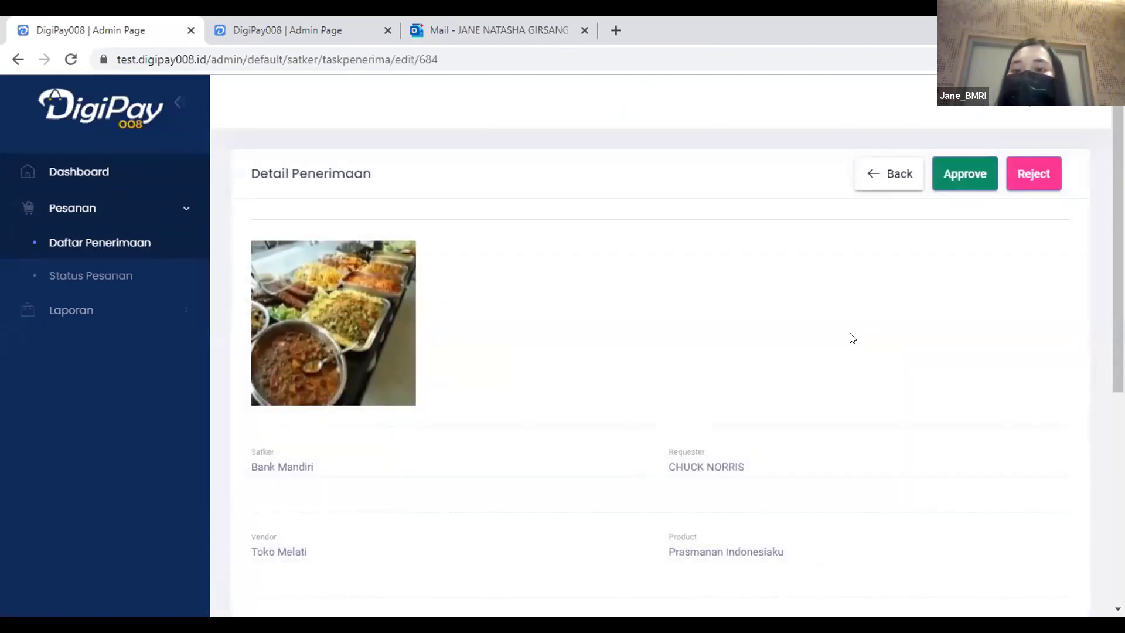
scroll(345, 234, "down", 4)
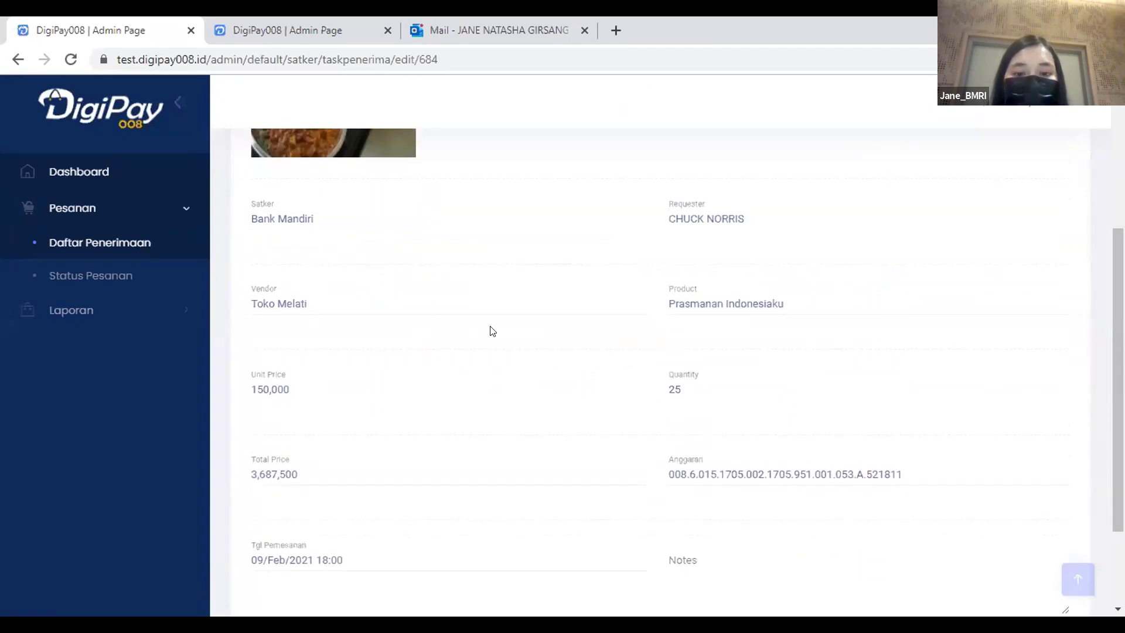
scroll(492, 330, "down", 2)
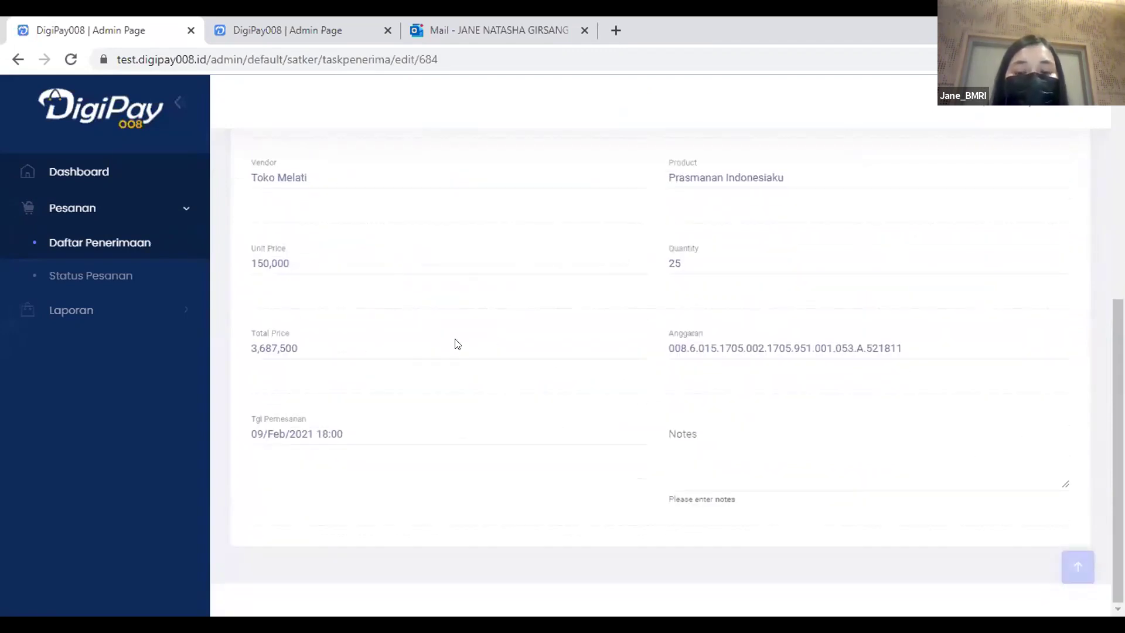
Add the note 'Barang diterima dengan baik' and approve the receipt.
left_click(672, 424)
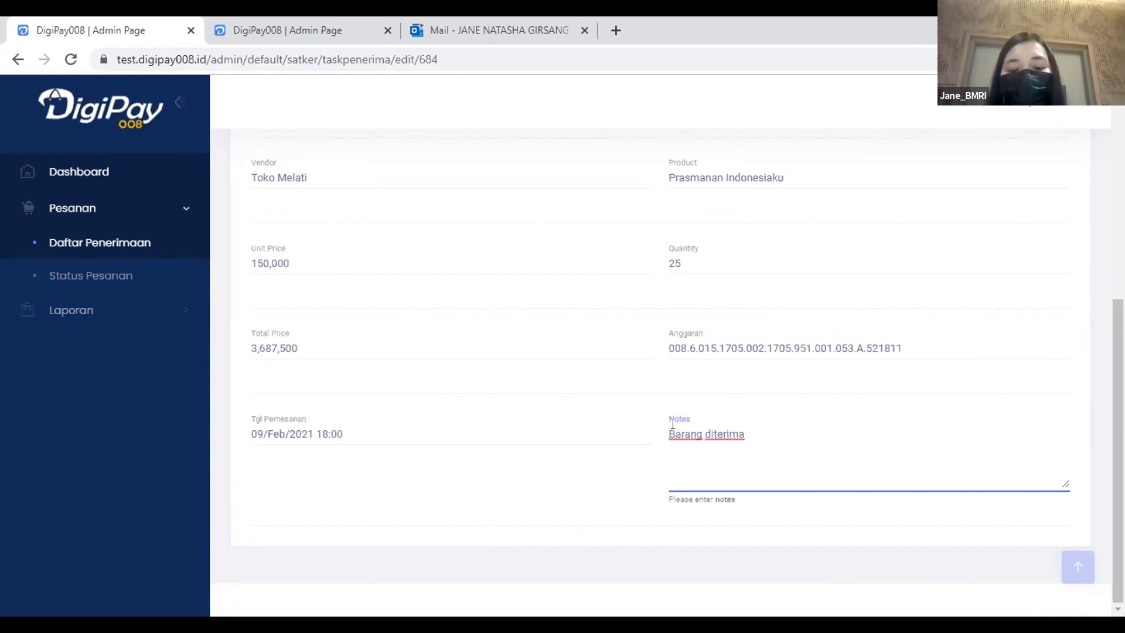
type("n baik")
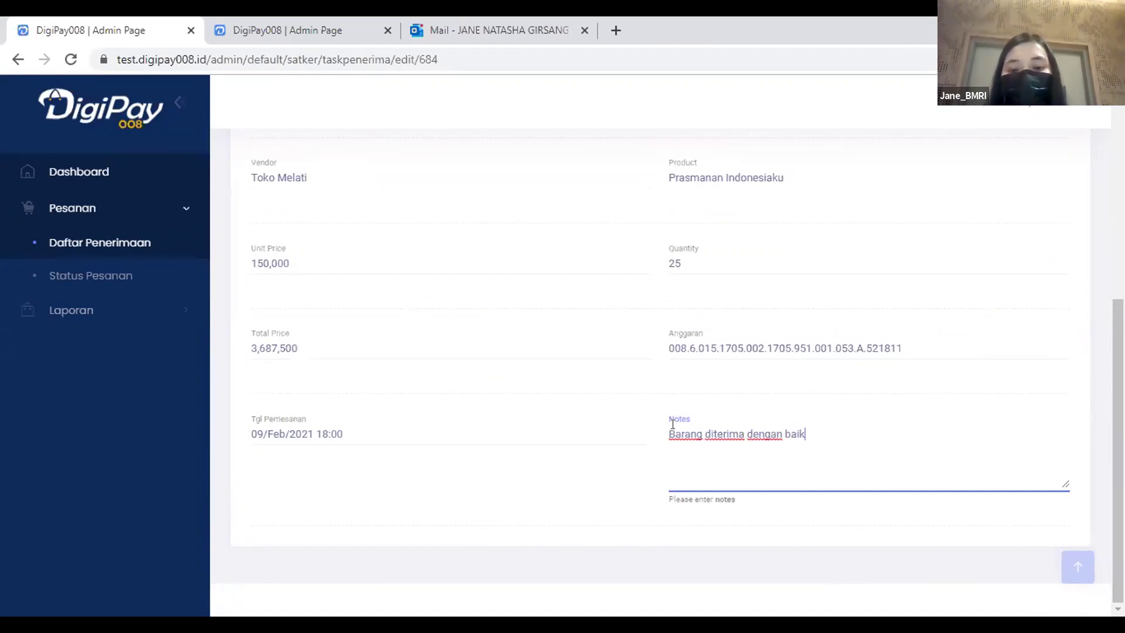
scroll(1060, 225, "up", 6)
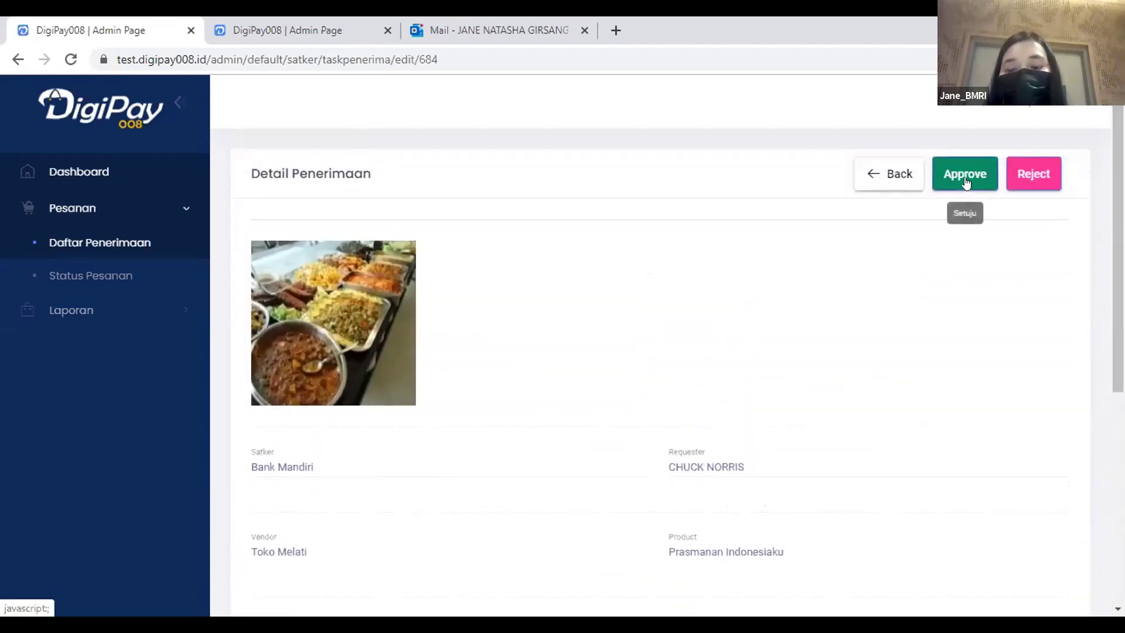
left_click(966, 181)
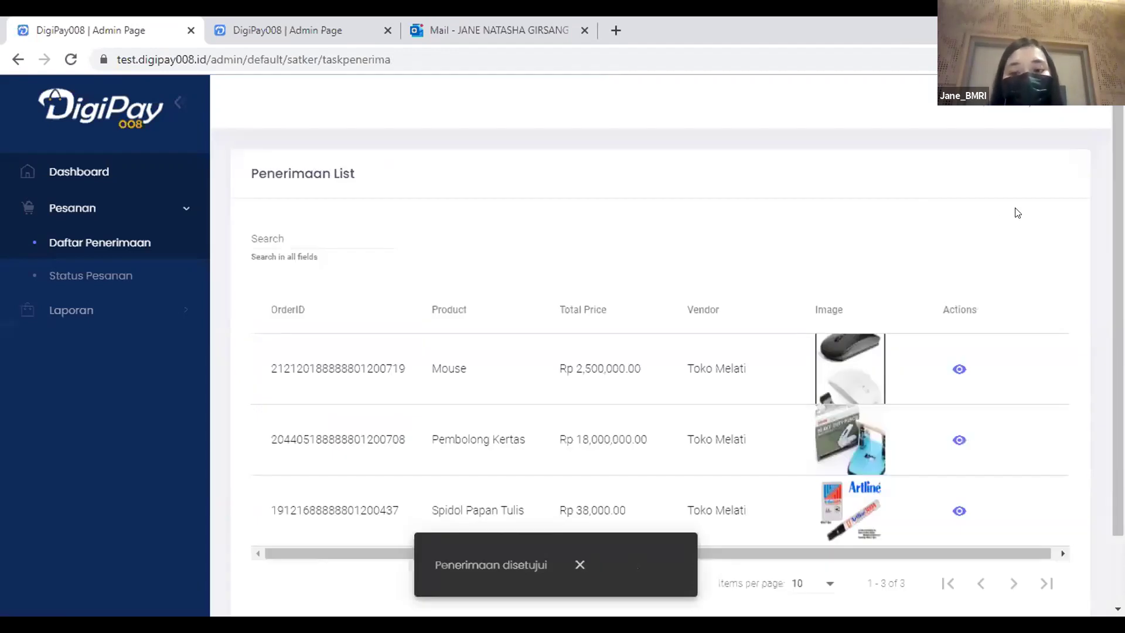
scroll(660, 338, "down", 2)
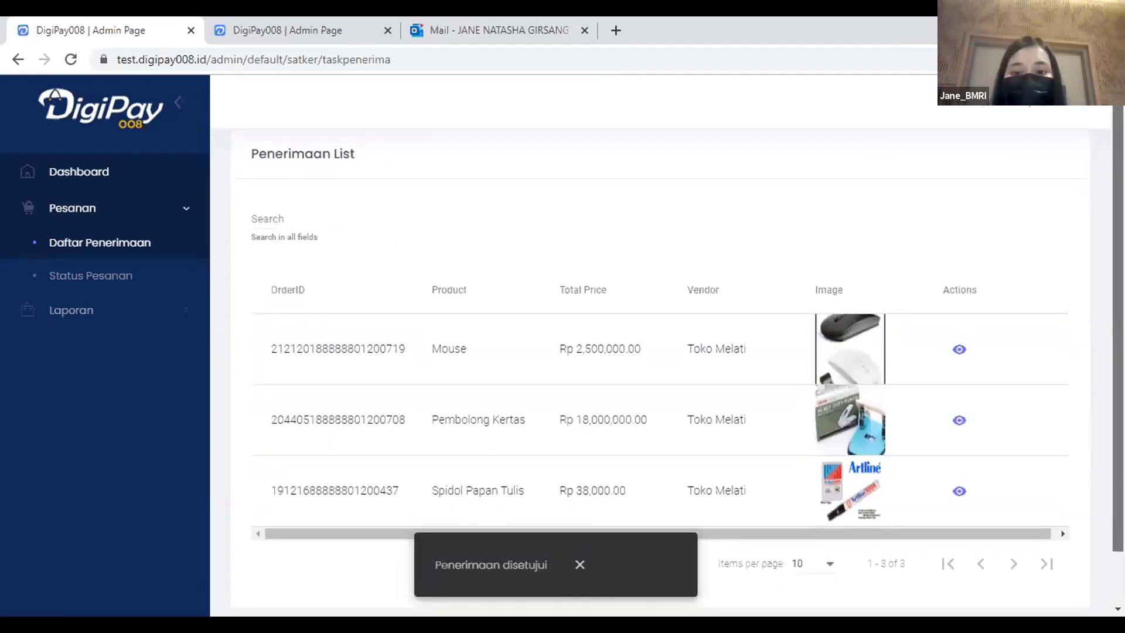
scroll(306, 309, "up", 1)
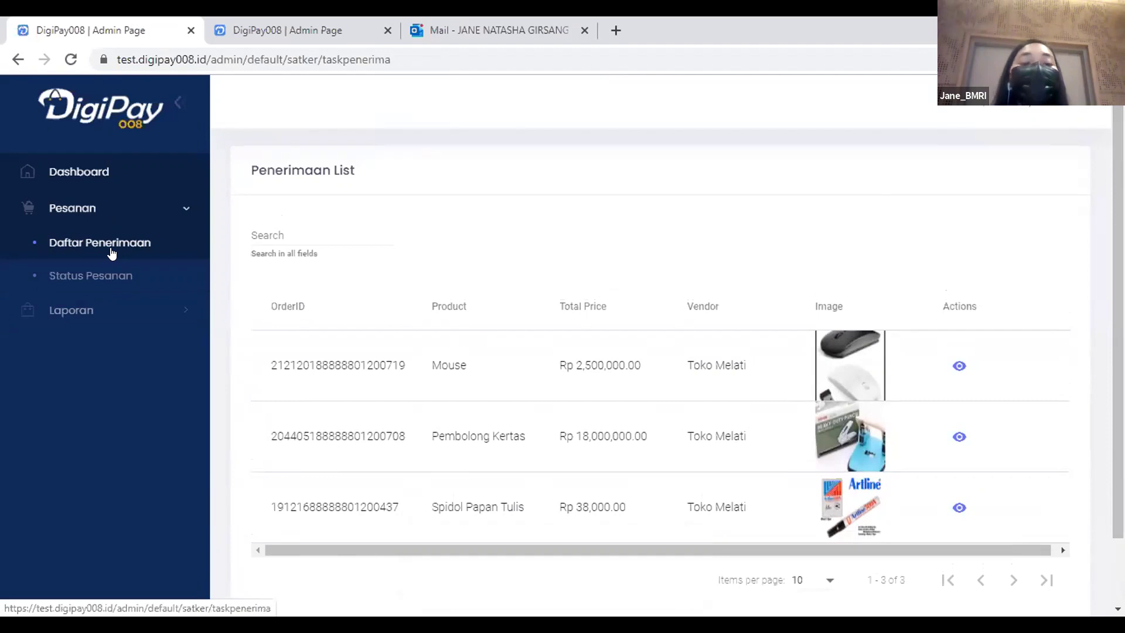
Sign out of the receiving account and sign in with another saved admin login.
left_click(1035, 106)
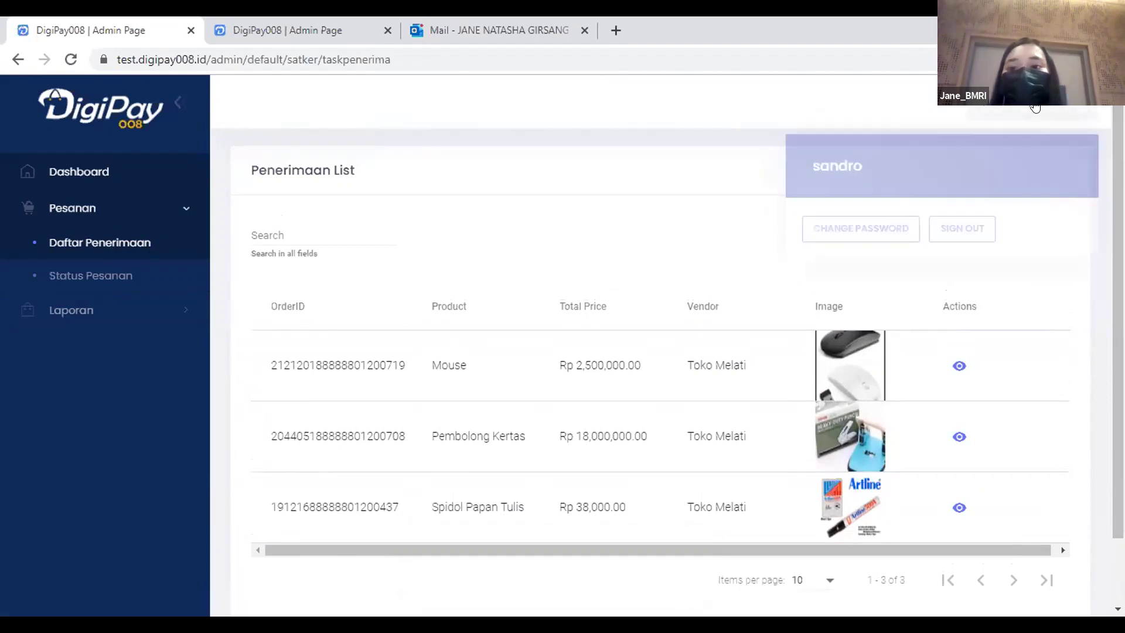
left_click(983, 223)
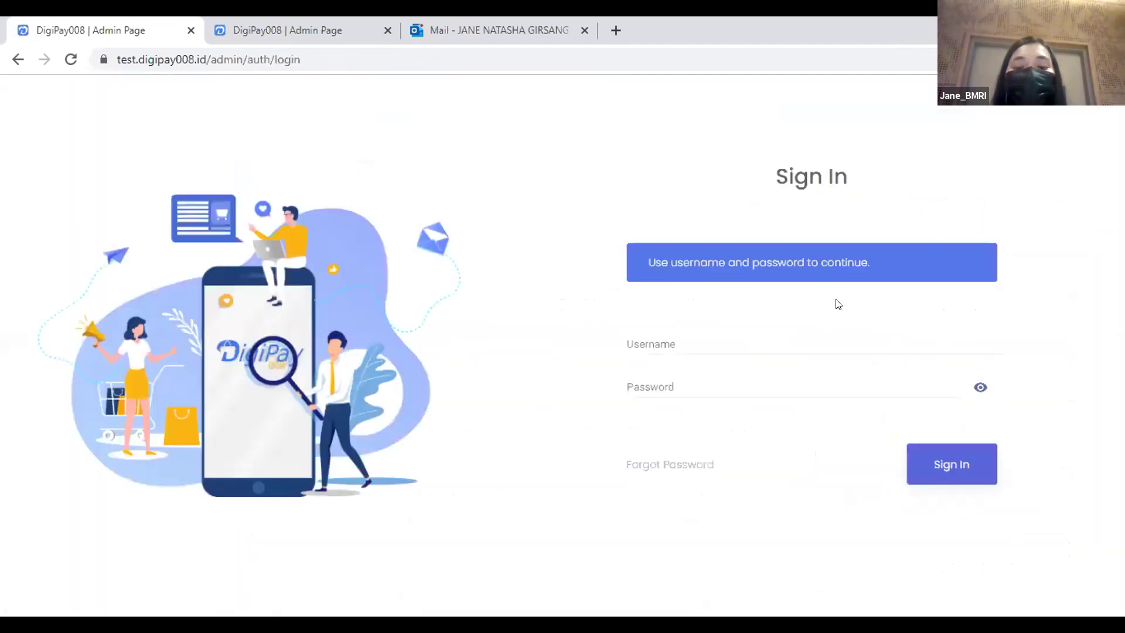
double_click(664, 343)
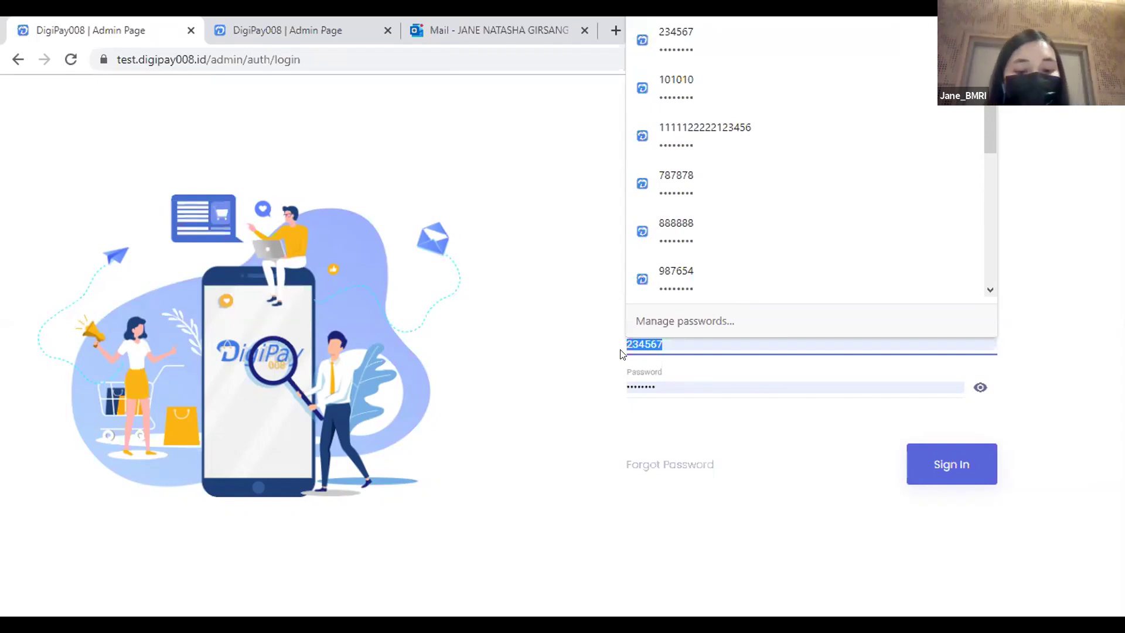
left_click(723, 376)
left_click(935, 460)
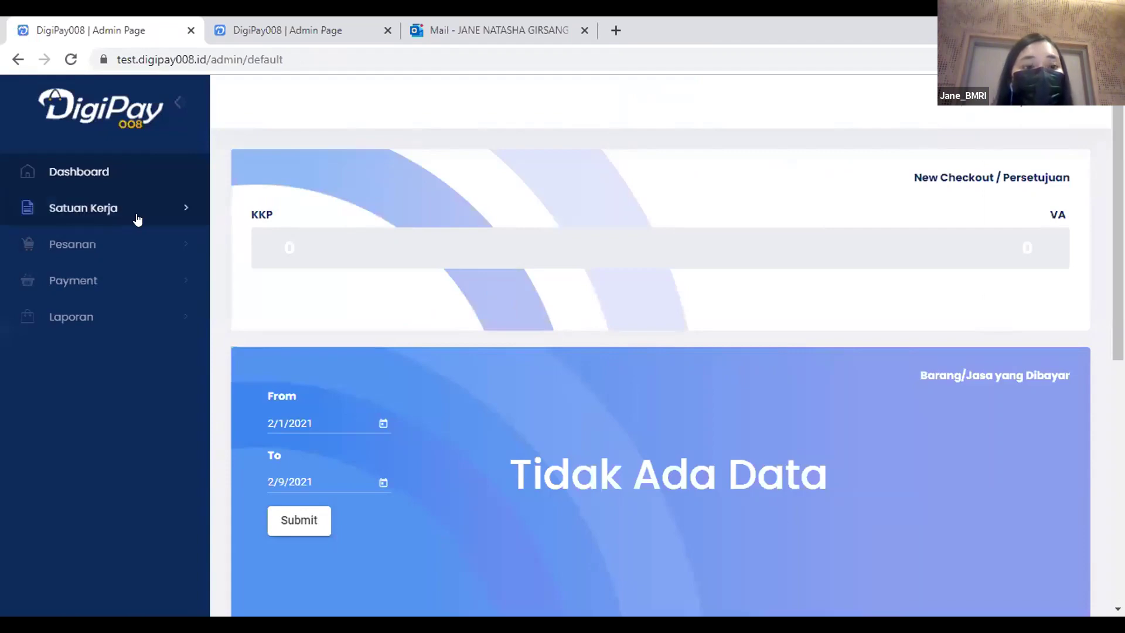
Browse Daftar Pesanan and Riwayat Pesanan, then open Payment > Payment List.
left_click(124, 249)
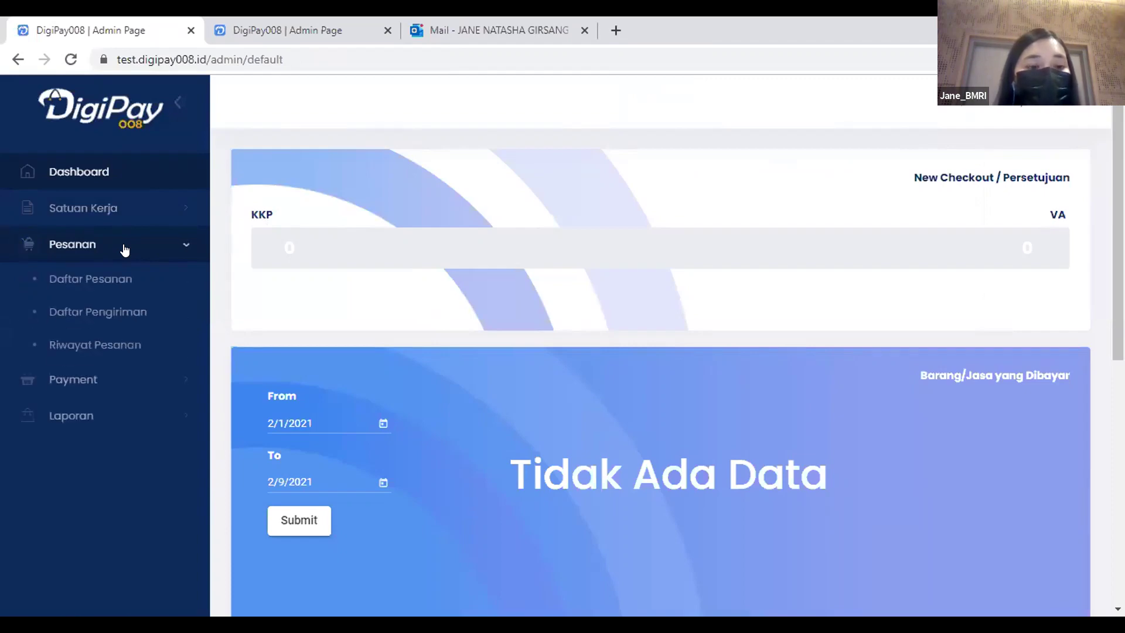
left_click(113, 278)
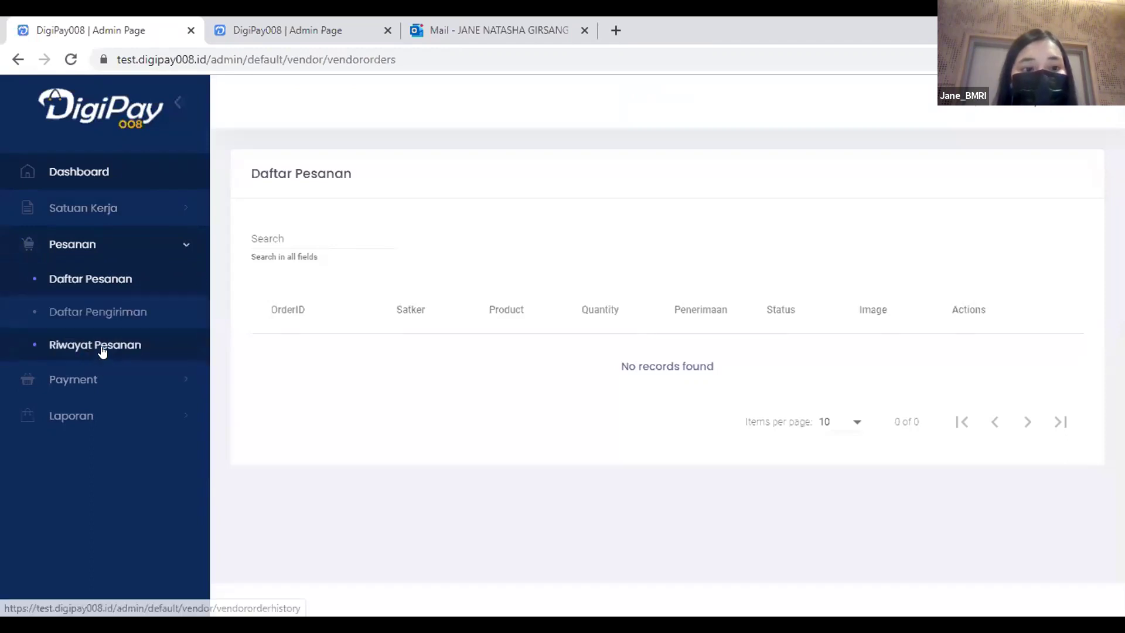
left_click(102, 349)
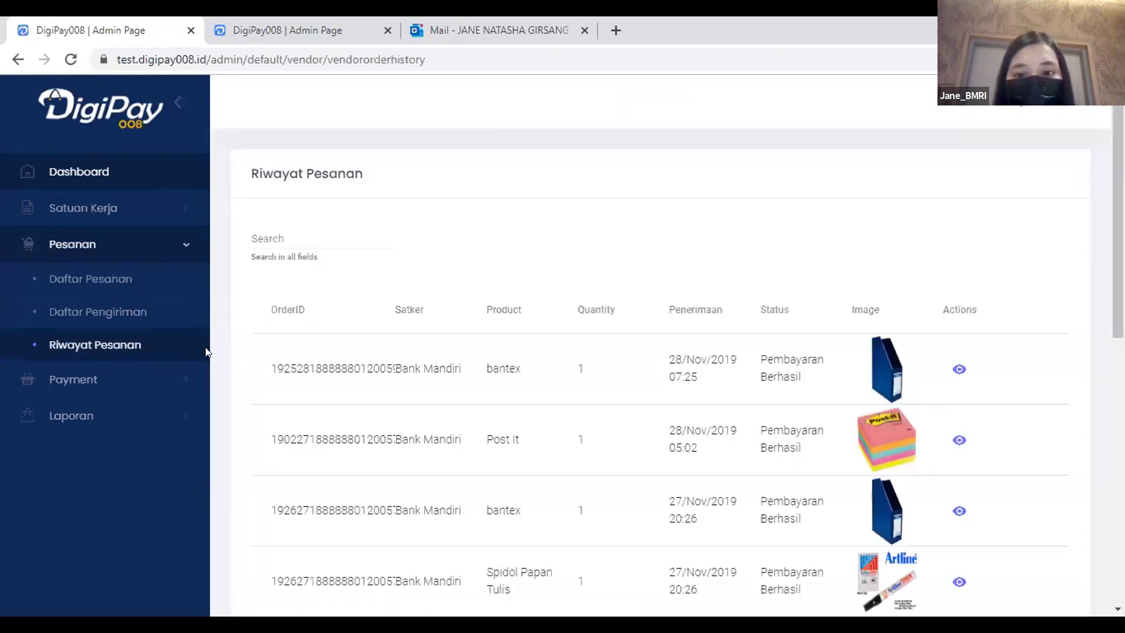
left_click(84, 380)
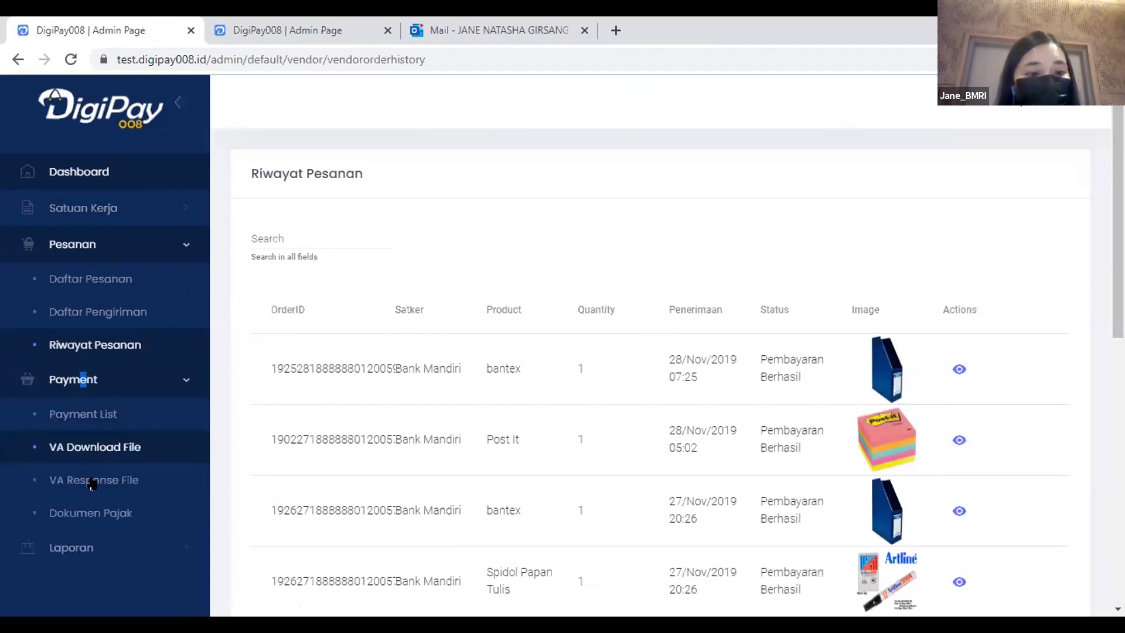
left_click(85, 416)
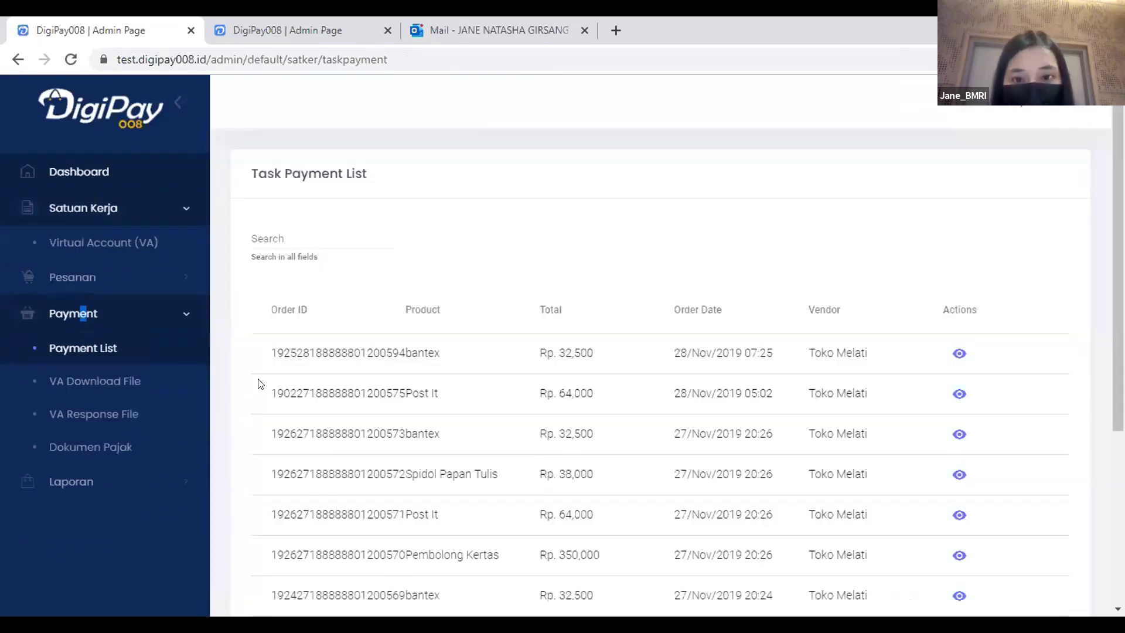
Review the VA Download File and VA Response File tables, ending on VA Download File.
left_click(126, 391)
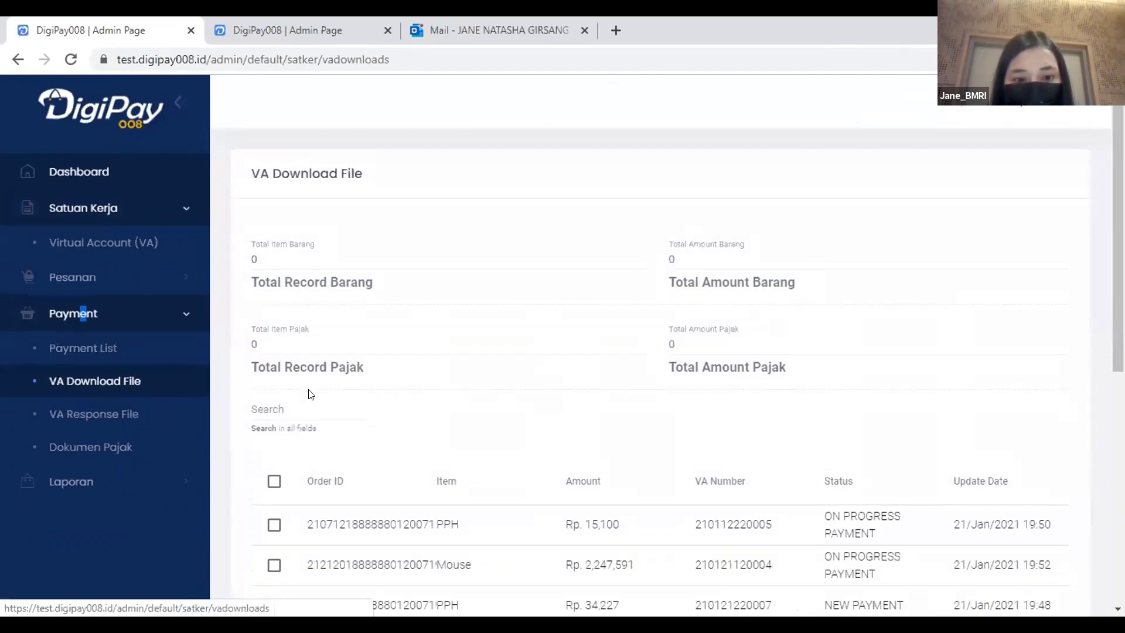
scroll(325, 382, "down", 4)
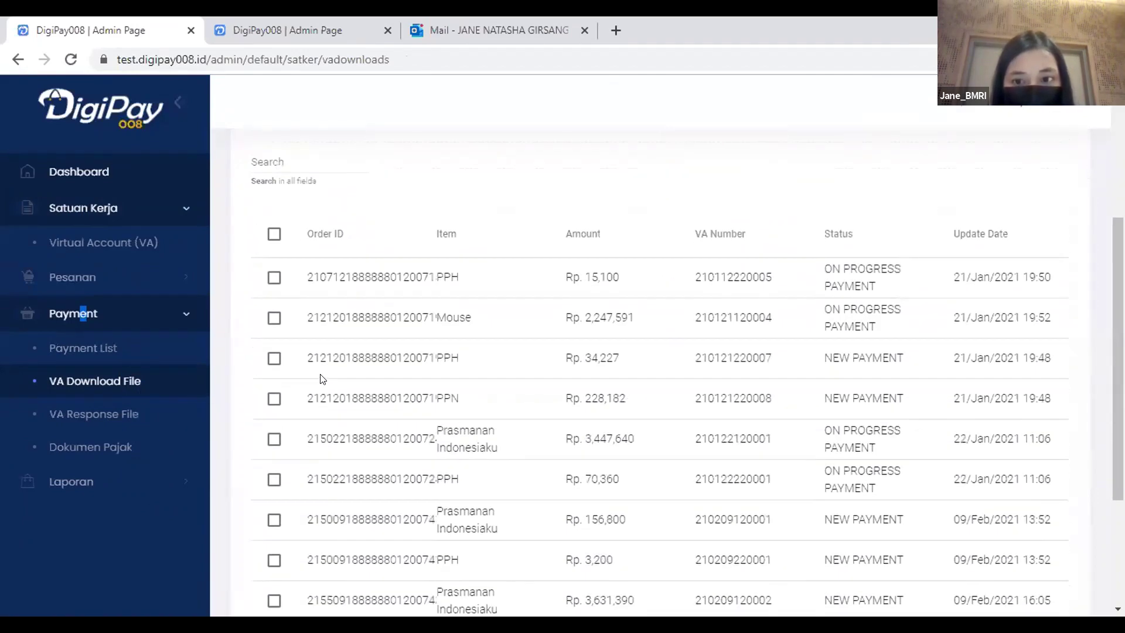
left_click(134, 421)
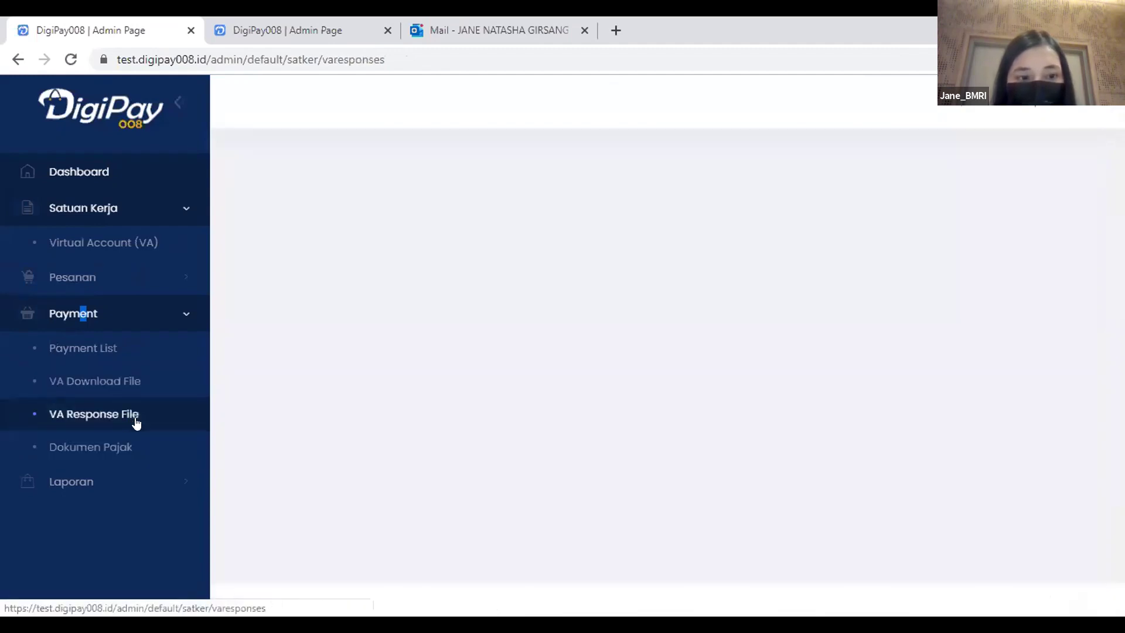
scroll(246, 421, "down", 3)
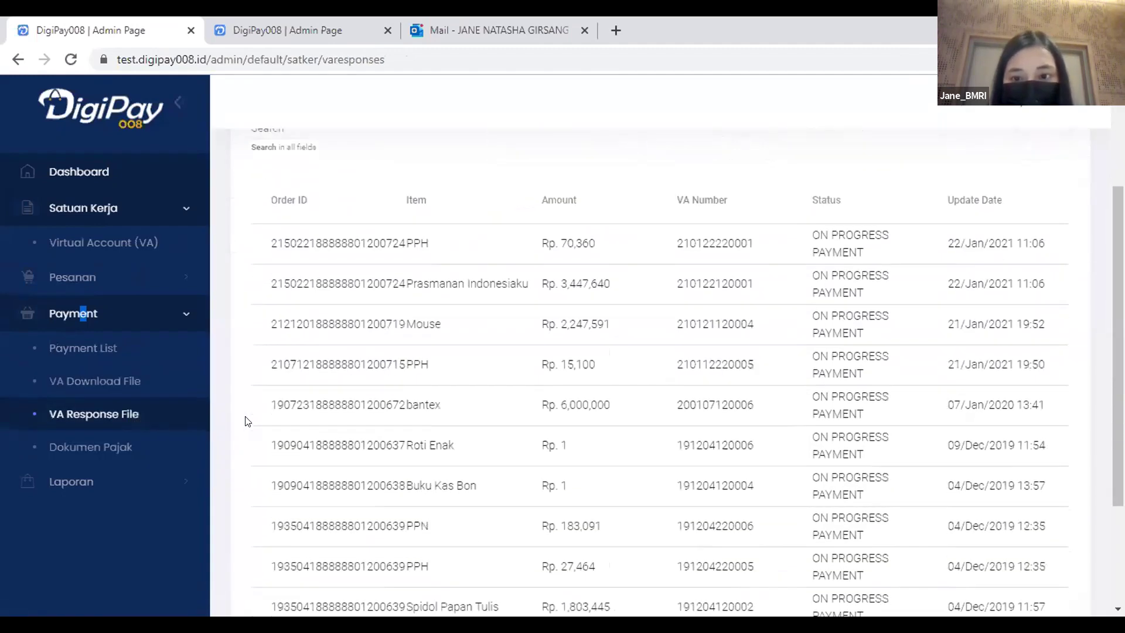
left_click(139, 381)
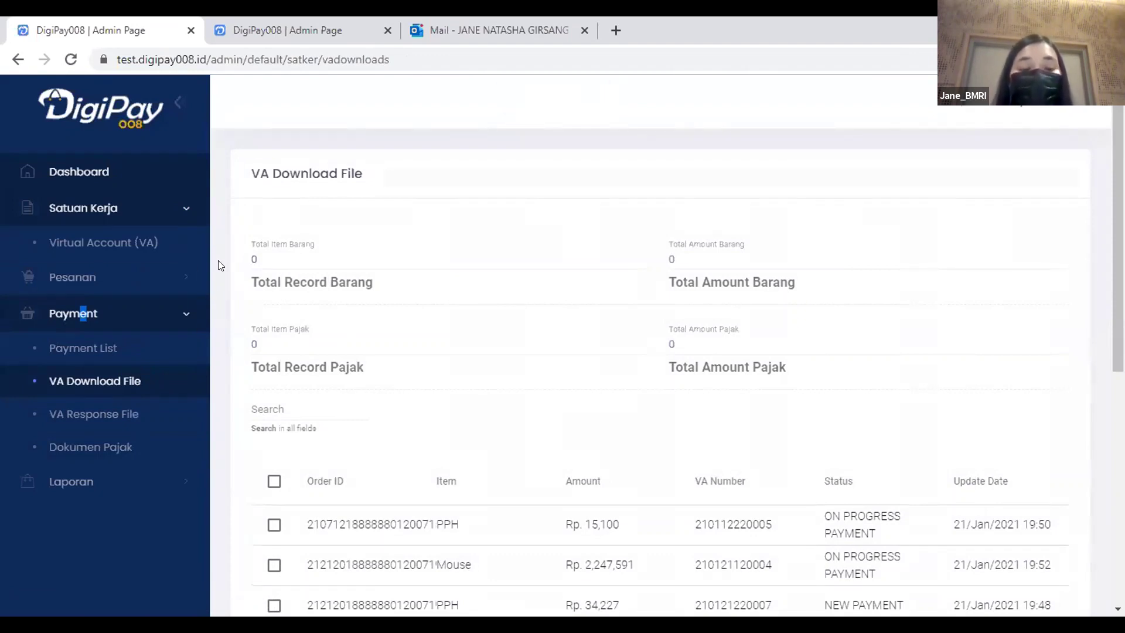
Tick and untick the Rp. 156,800 and Rp. 70,360 VA records, then open VA Response File.
scroll(237, 232, "down", 2)
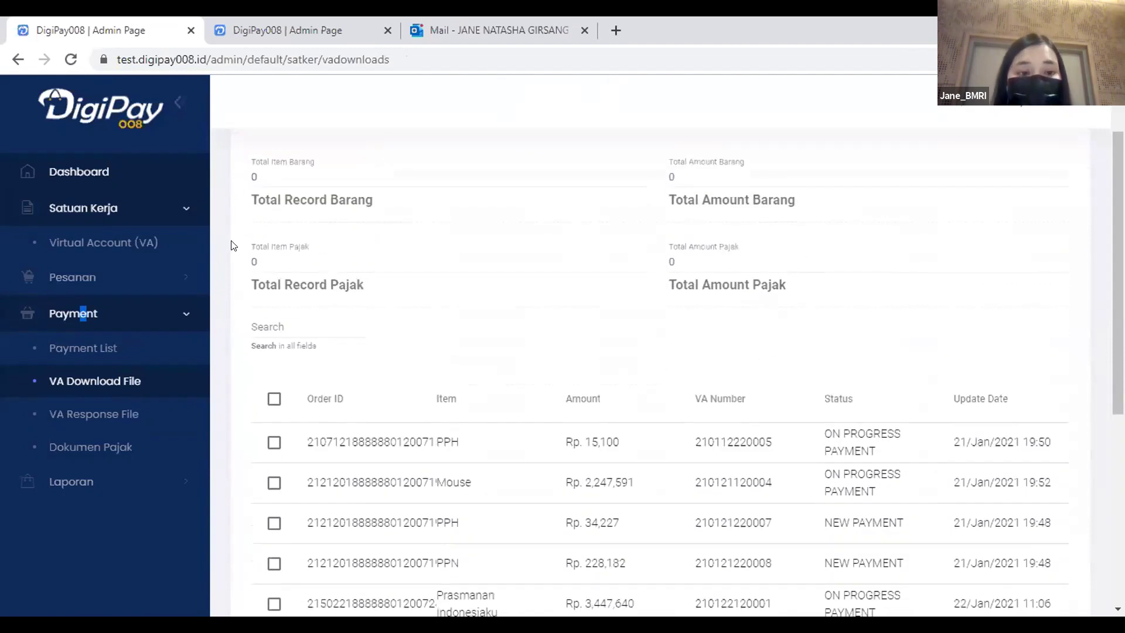
scroll(232, 266, "down", 3)
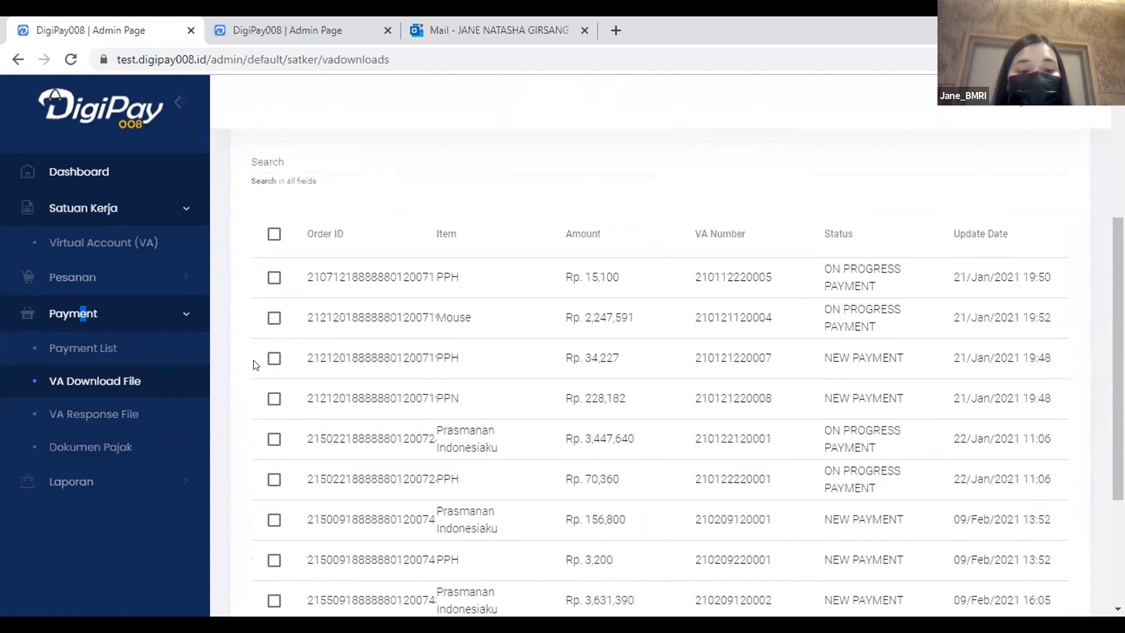
scroll(255, 363, "up", 2)
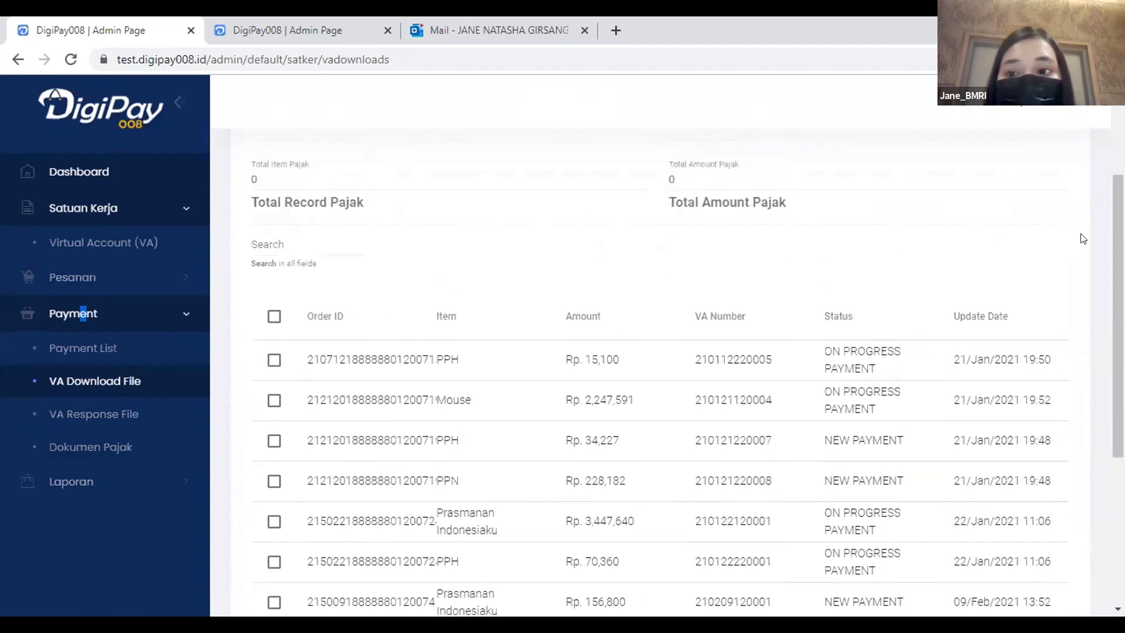
scroll(1113, 237, "down", 1)
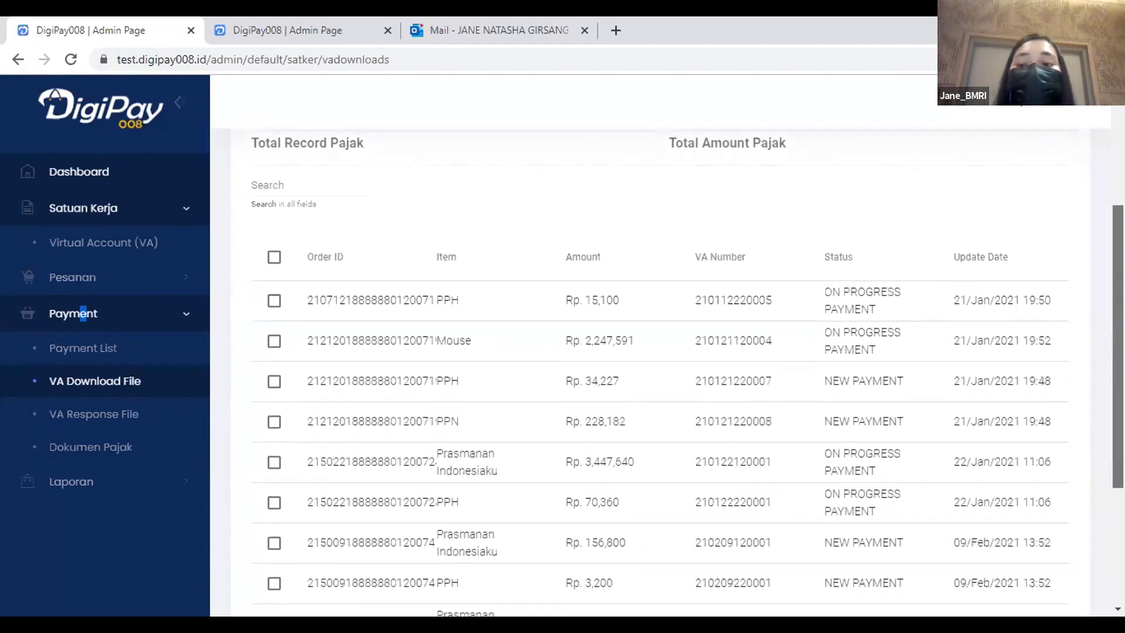
scroll(84, 313, "down", 2)
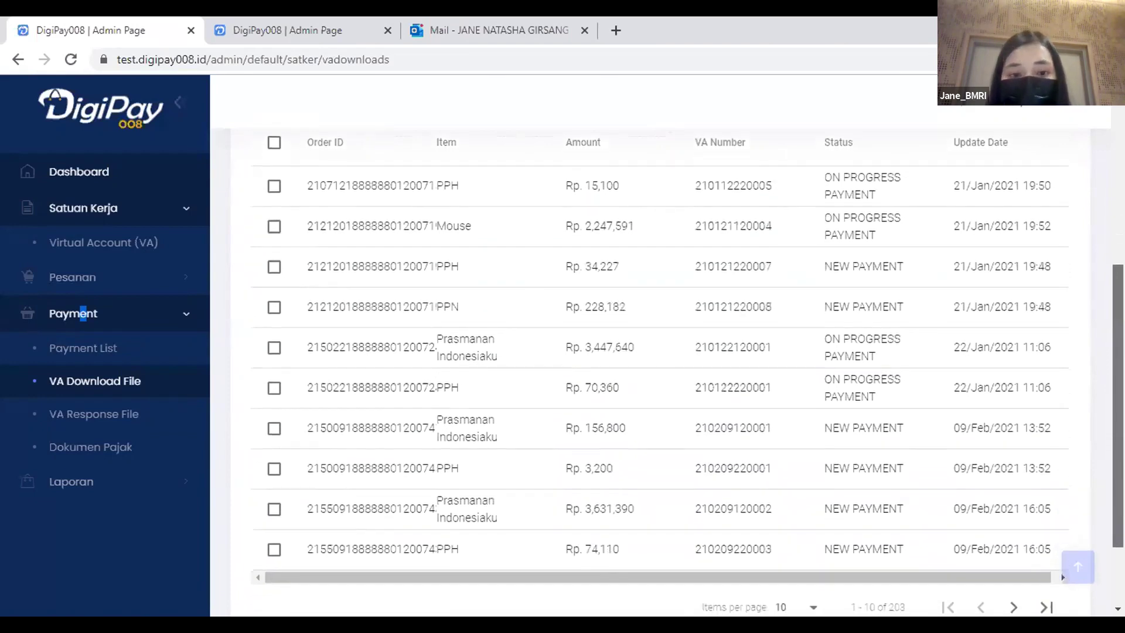
scroll(687, 374, "up", 1)
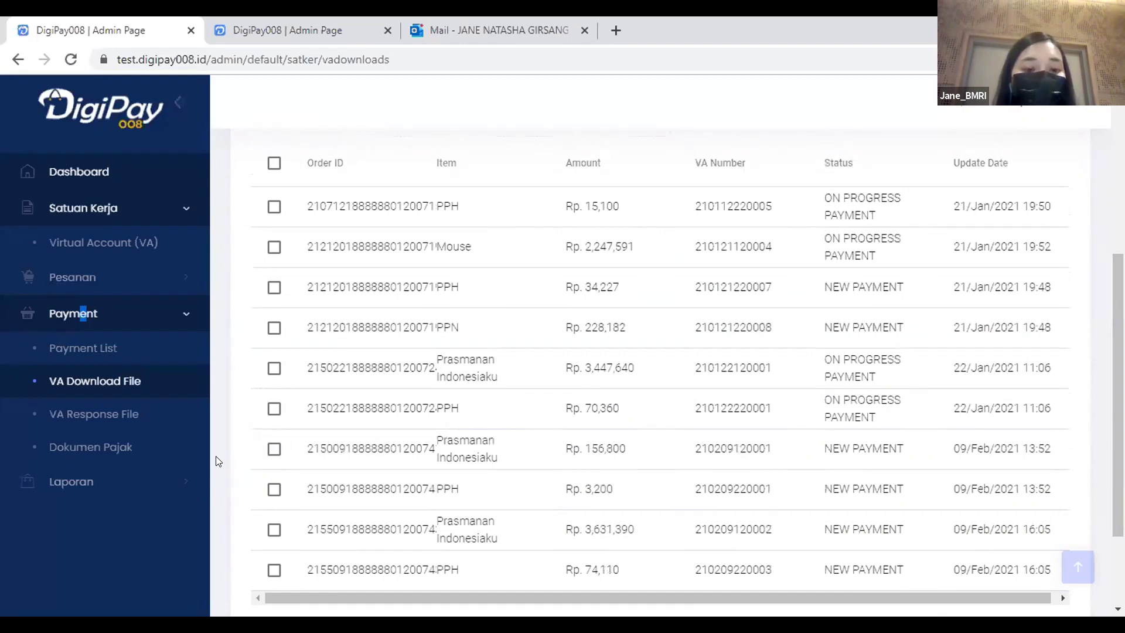
left_click(273, 449)
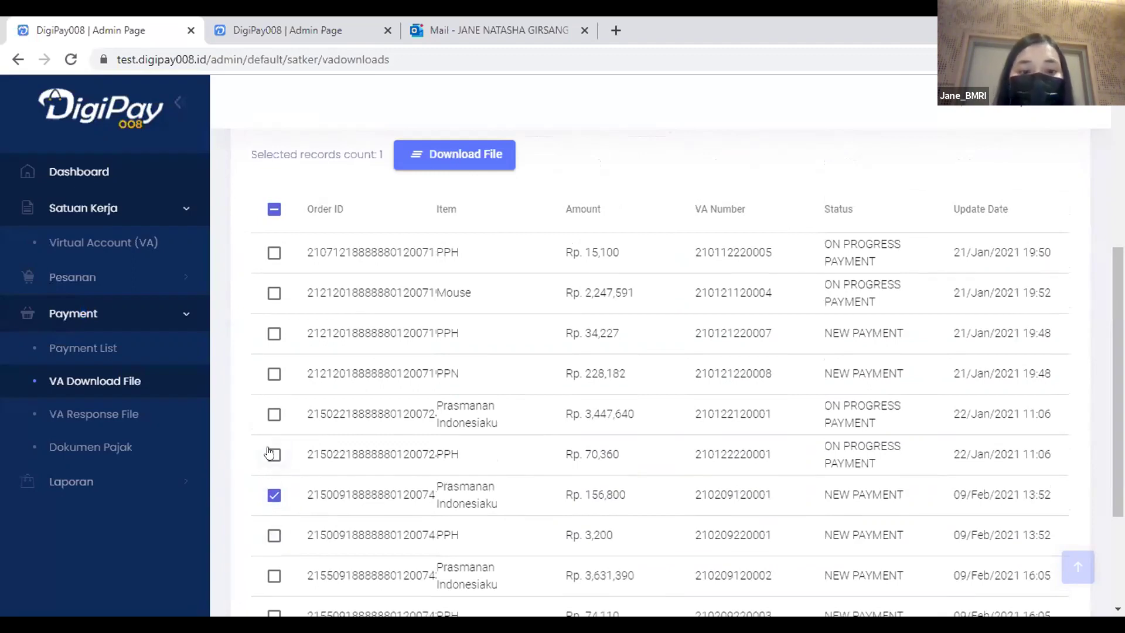
left_click(274, 496)
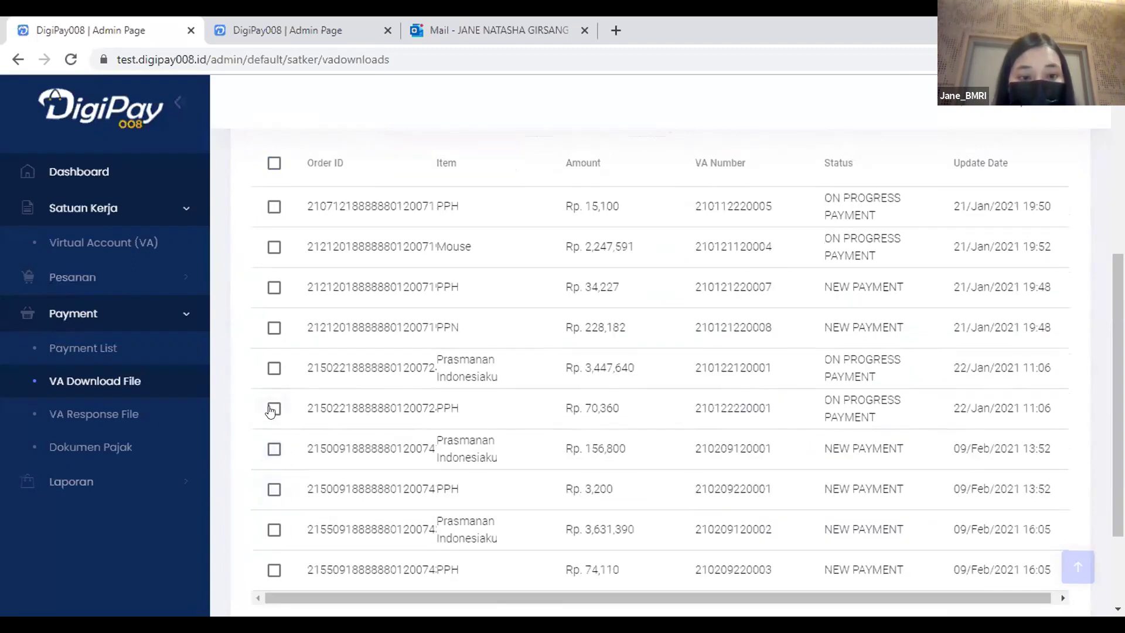
left_click(274, 408)
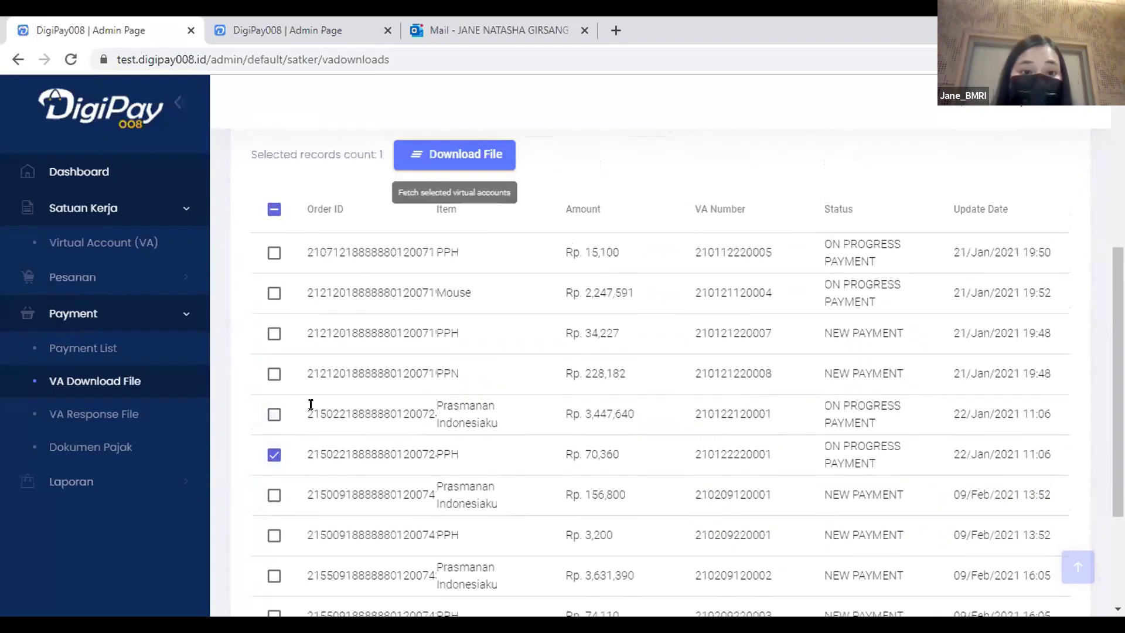
left_click(274, 456)
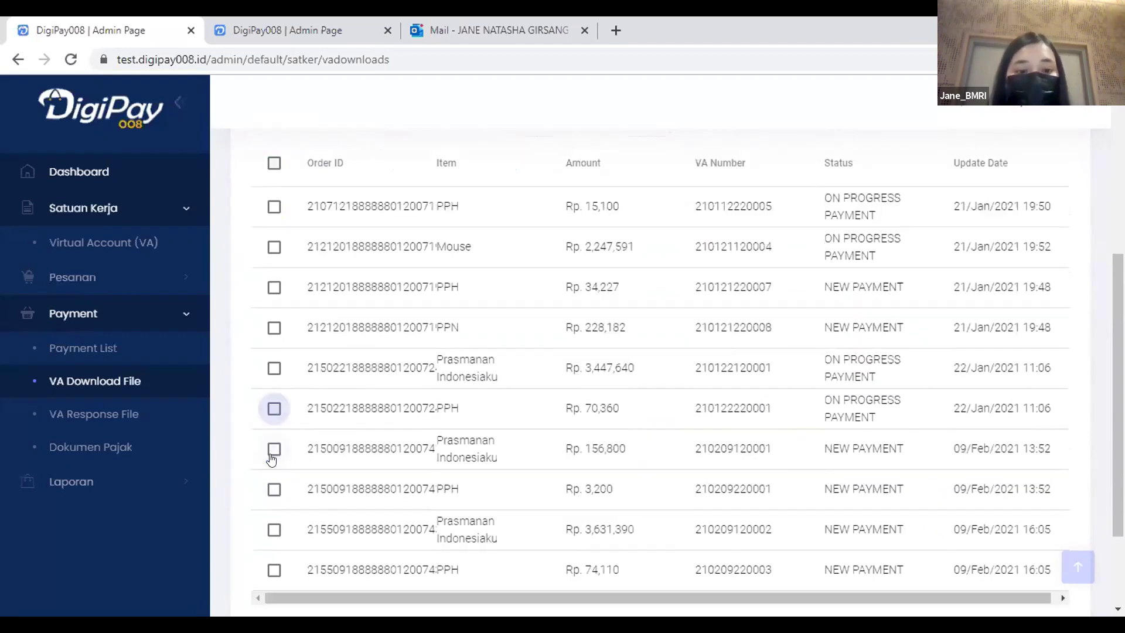
left_click(198, 413)
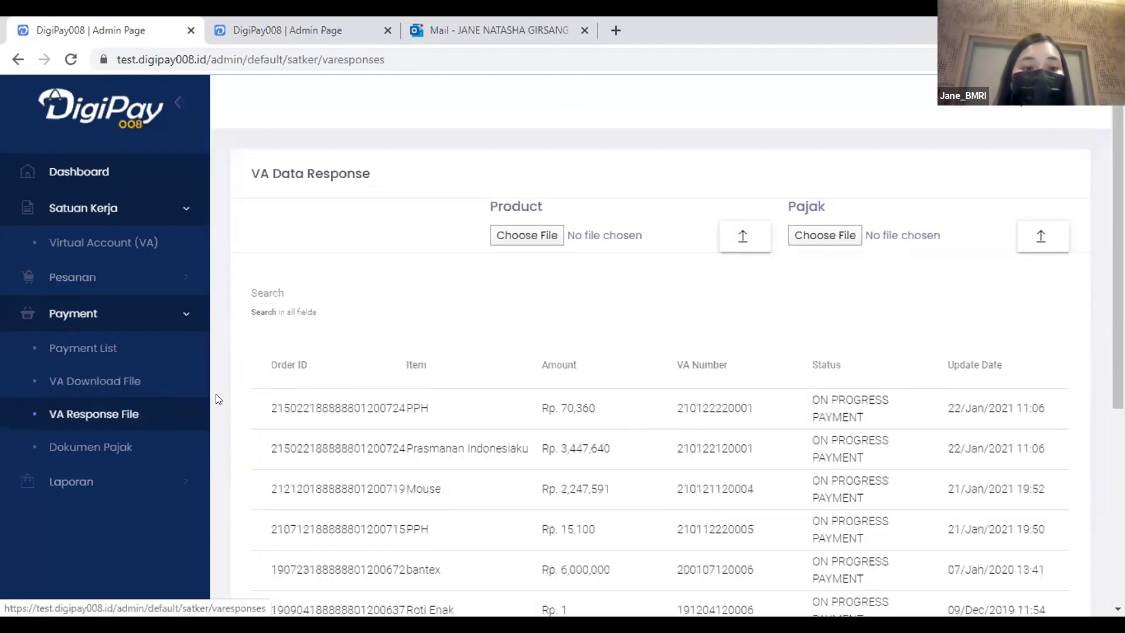